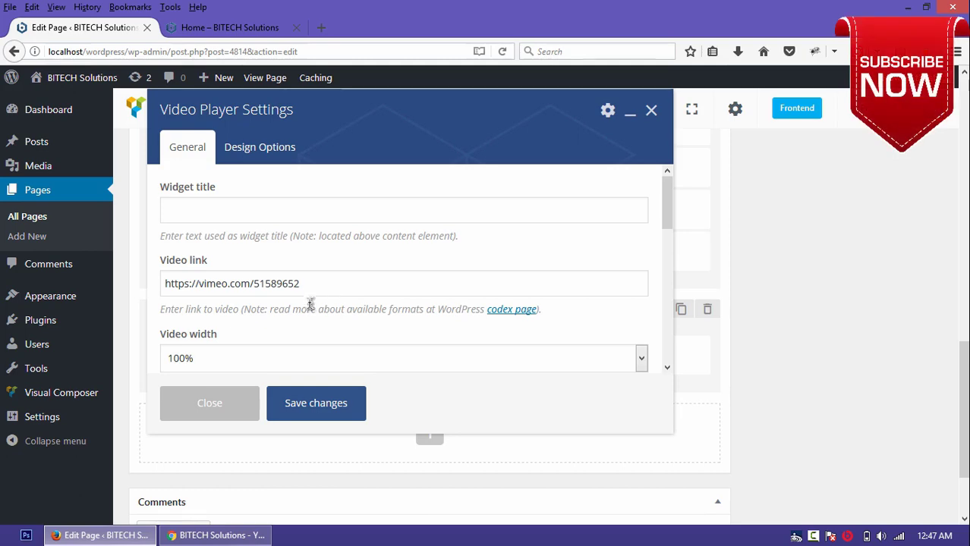
Step: Replace the video link with the address of the YouTube video "Accounting Software Training Lahore", copied from Chrome
left_click_drag(310, 284, 77, 259)
key("BackSpace")
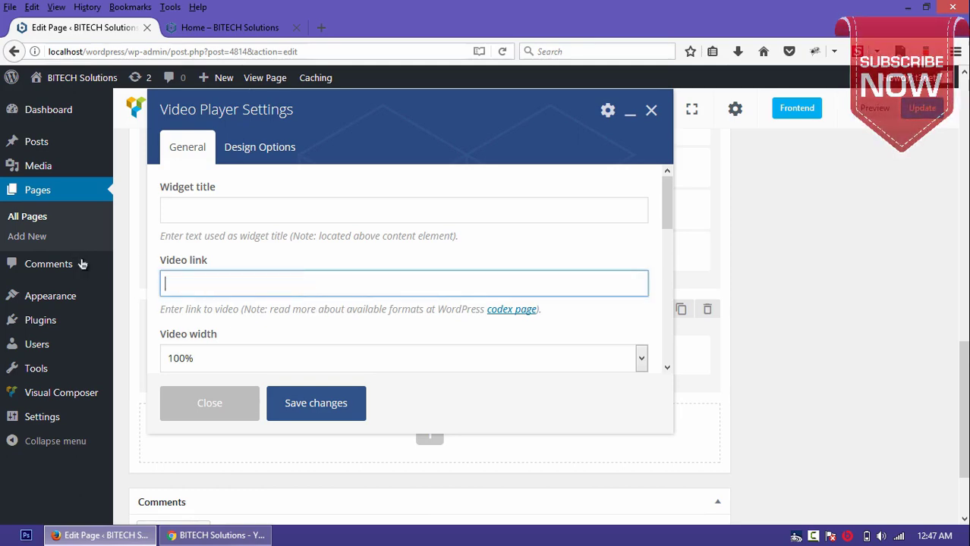
left_click(217, 535)
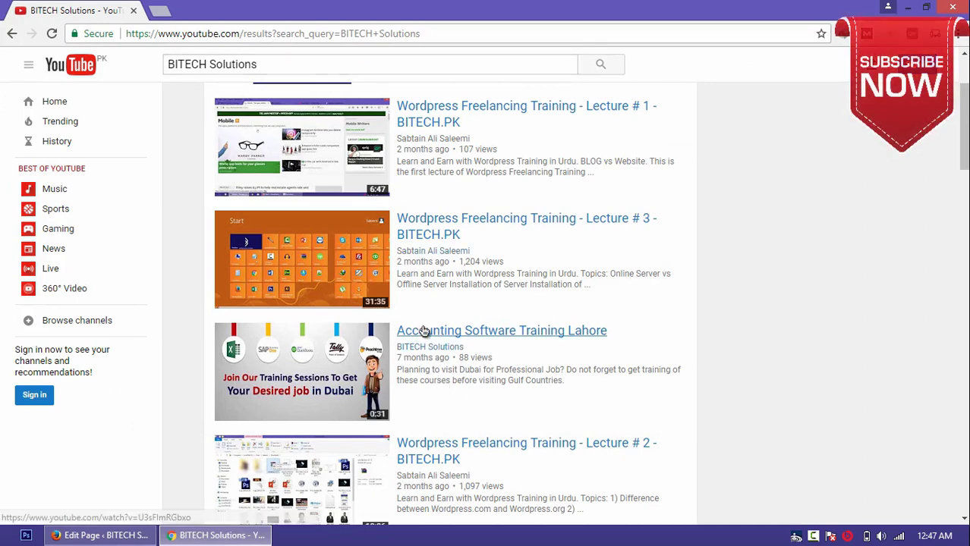
left_click(466, 334)
left_click(365, 33)
key("ctrl+c")
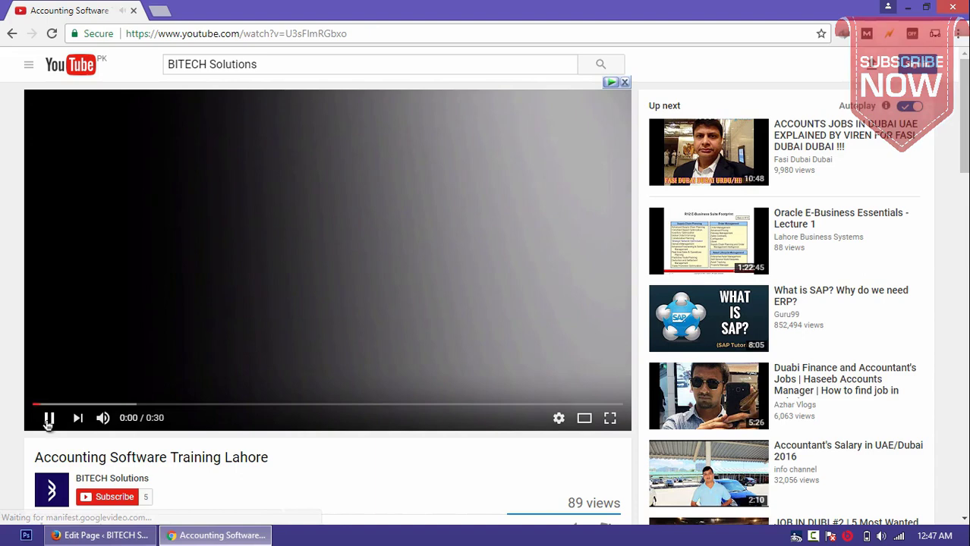
left_click(48, 418)
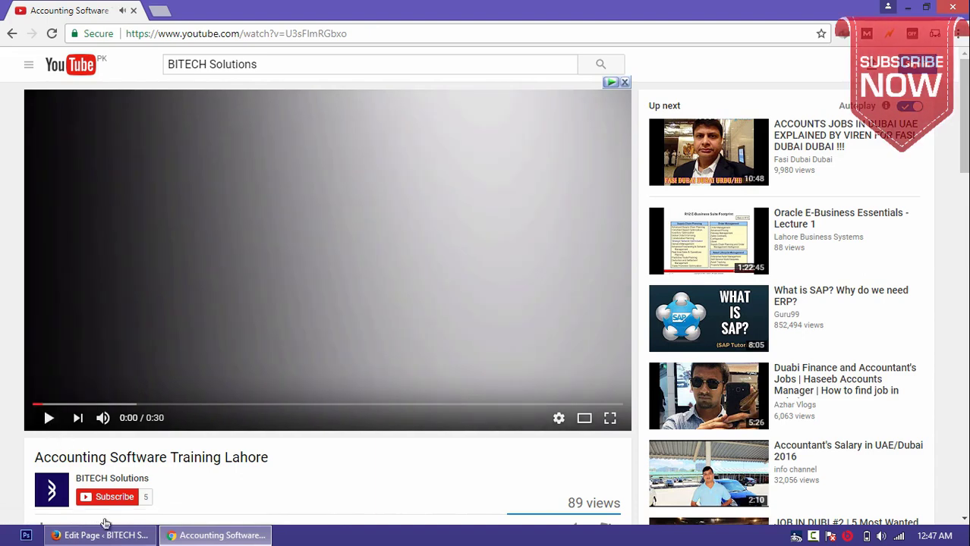
left_click(101, 535)
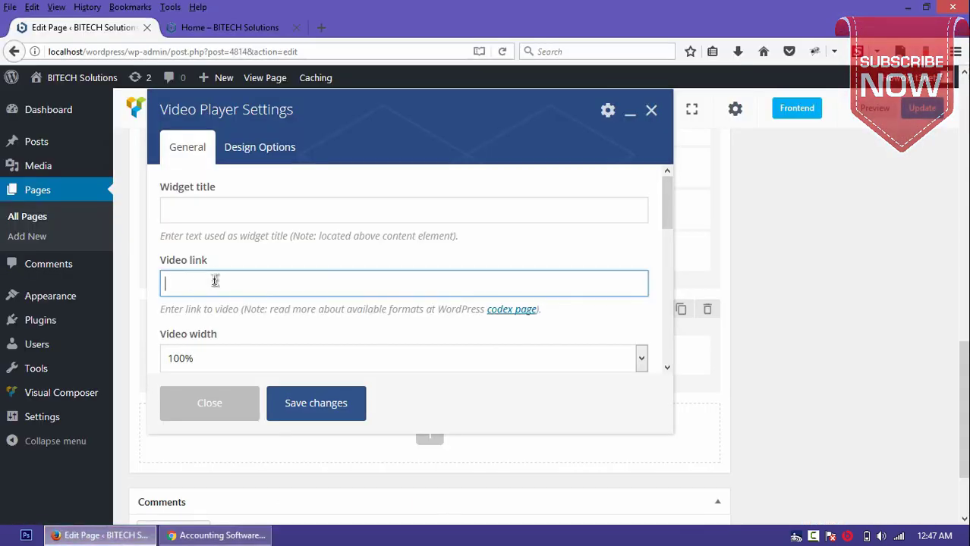
key("ctrl+v")
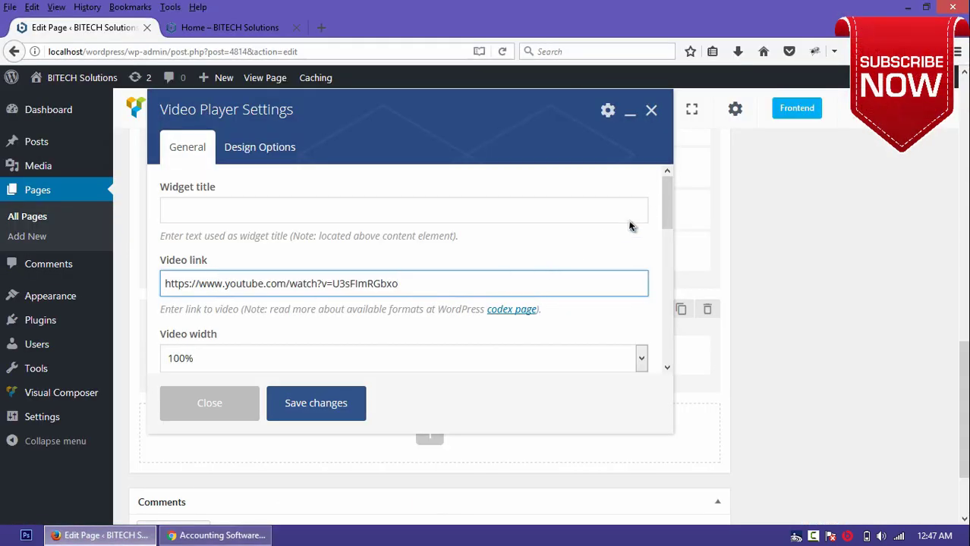
Step: Review the video width choices and keep the aspect ratio at 16:9 in the video player settings
left_click_drag(664, 217, 661, 281)
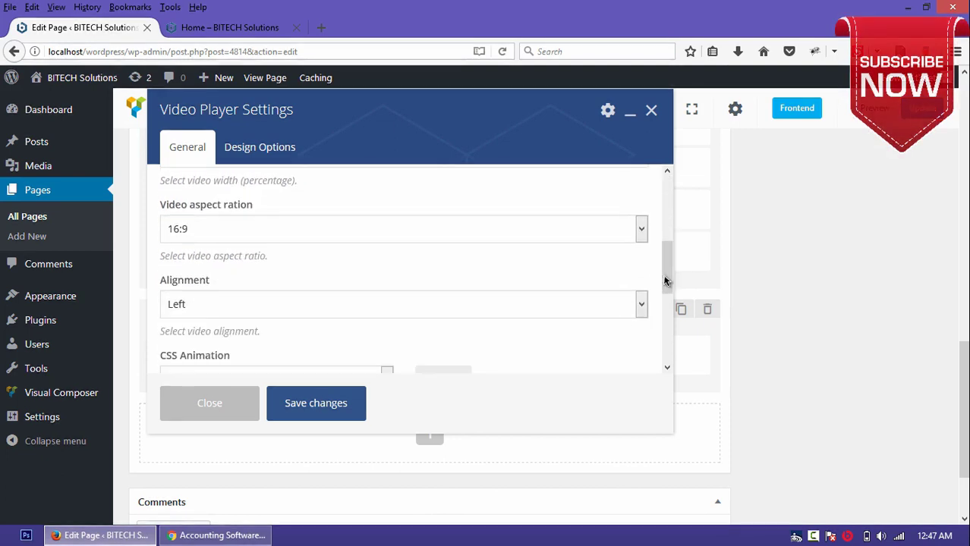
scroll(585, 231, "up", 1)
left_click(503, 209)
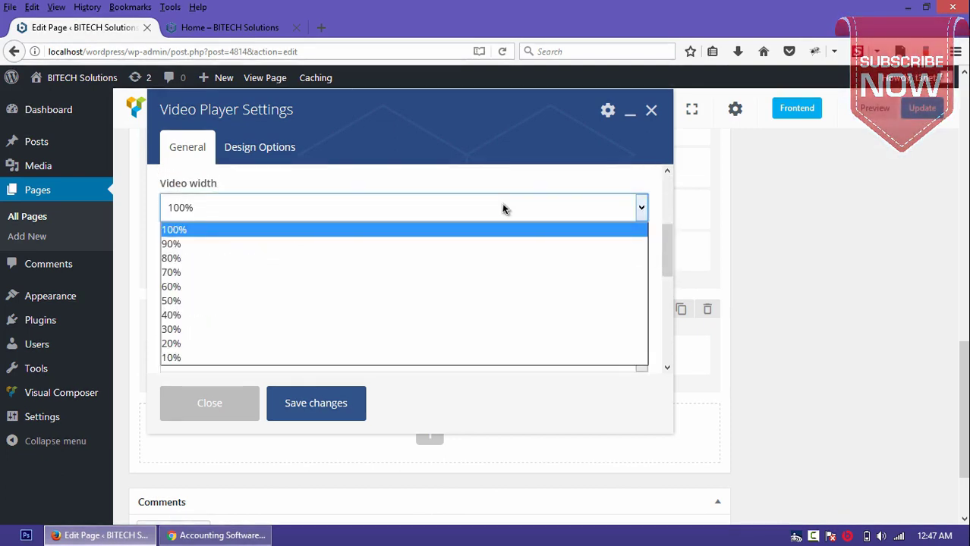
left_click(503, 209)
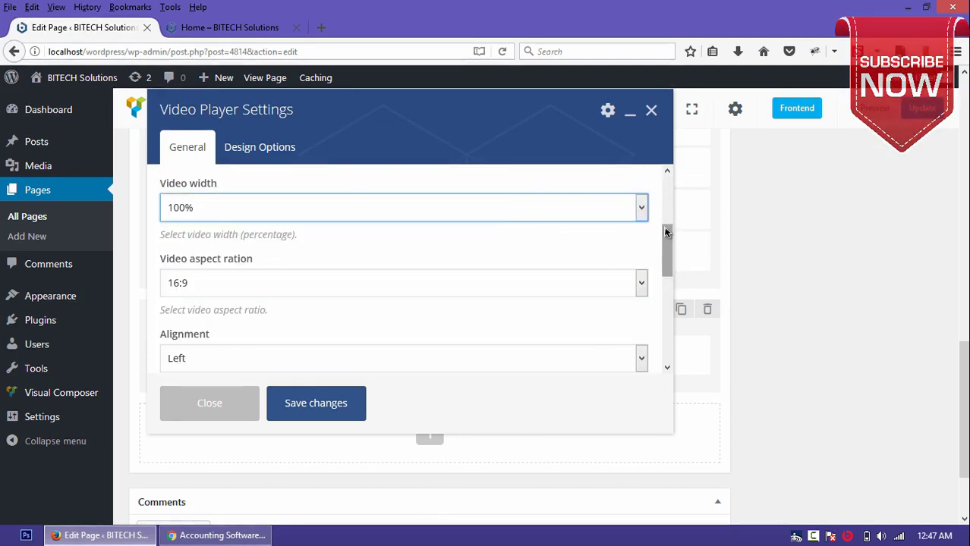
scroll(663, 227, "down", 1)
left_click(377, 275)
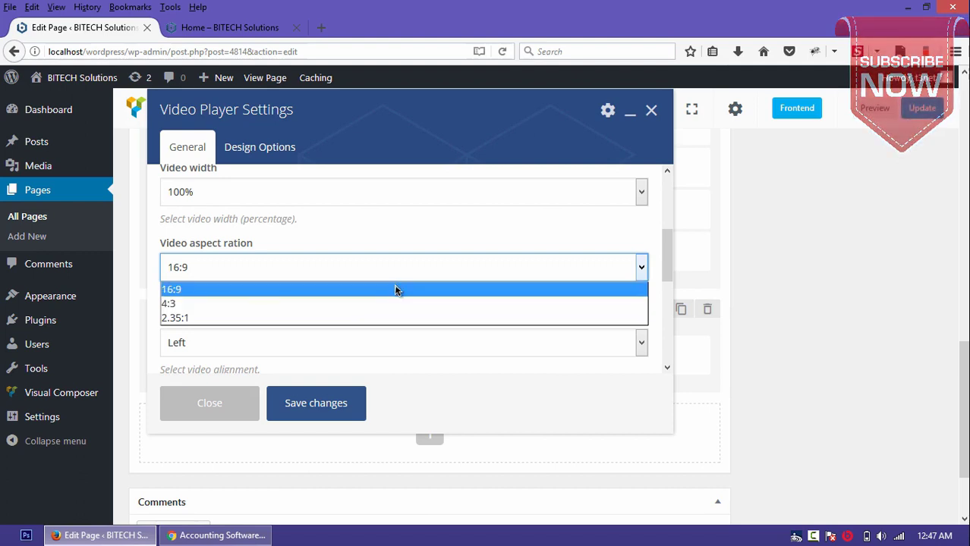
left_click(395, 290)
scroll(653, 238, "down", 2)
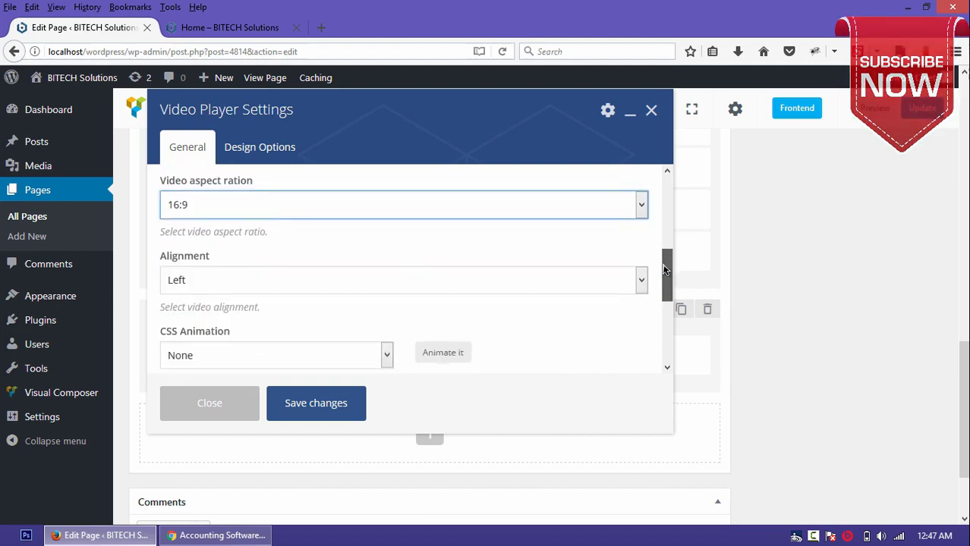
Step: Set the video alignment to Center and save the video player settings
left_click(273, 275)
left_click(262, 329)
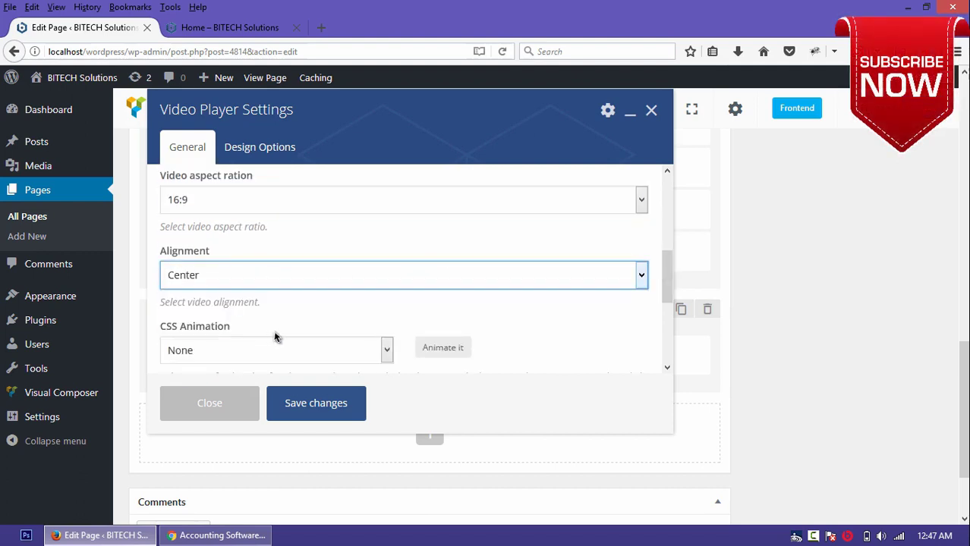
scroll(666, 288, "down", 3)
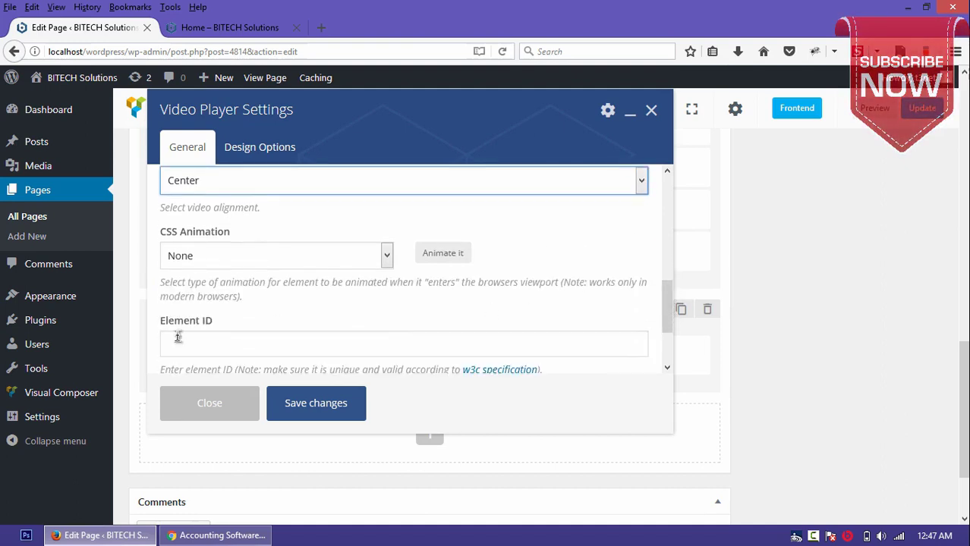
left_click(316, 403)
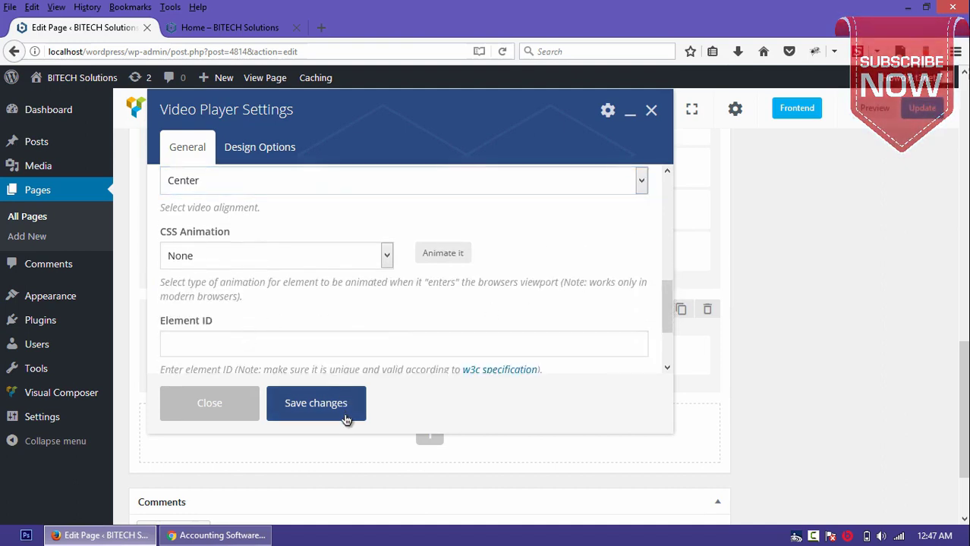
Step: Split the video player's row into two equal columns and add a Google Maps element to the empty column
mouse_move(179, 312)
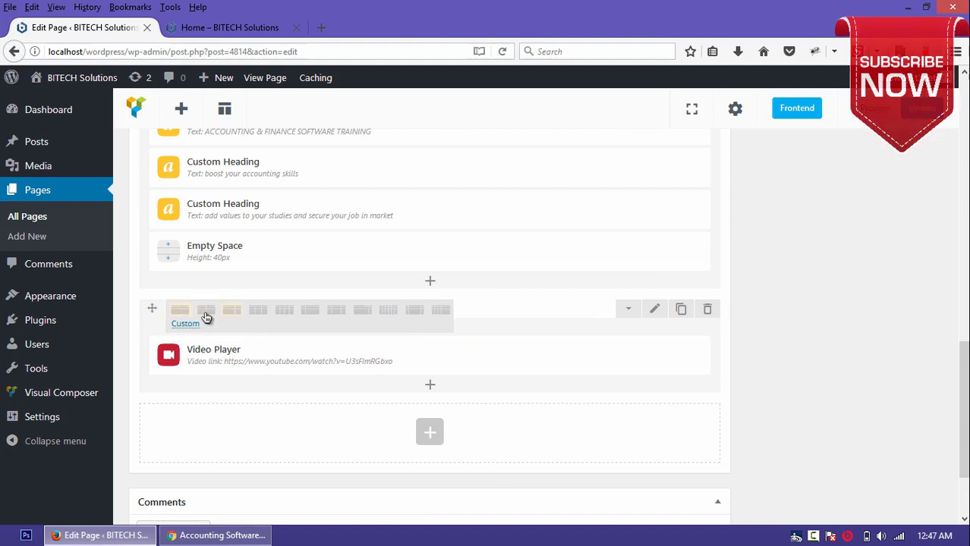
left_click(211, 316)
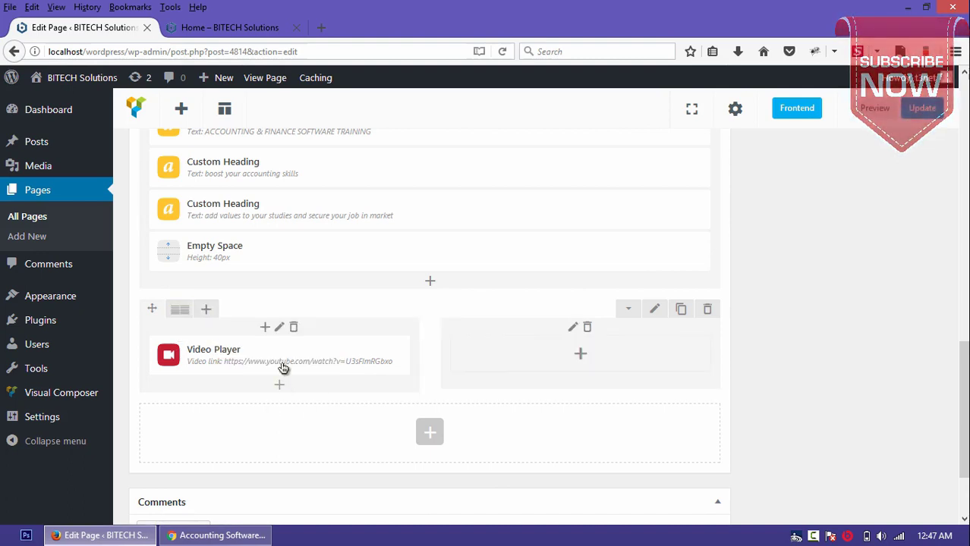
left_click(580, 357)
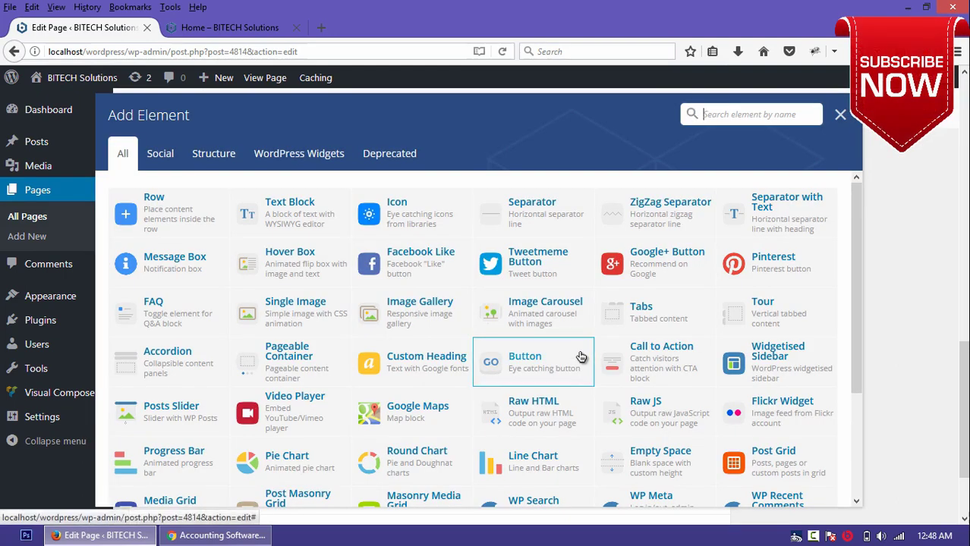
left_click(402, 422)
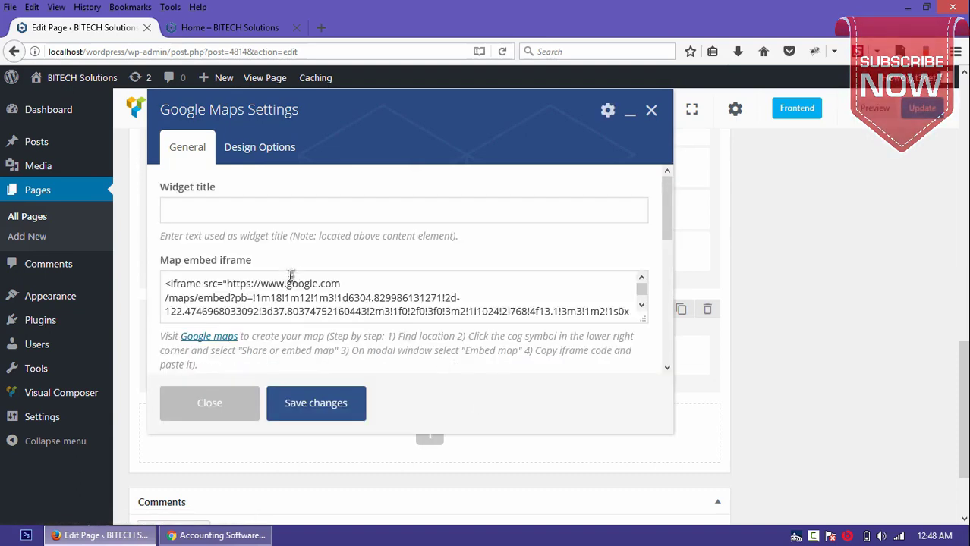
Step: Open the linked Google Maps site in a new tab and search for "bite hc solutions"
right_click(204, 342)
left_click(228, 350)
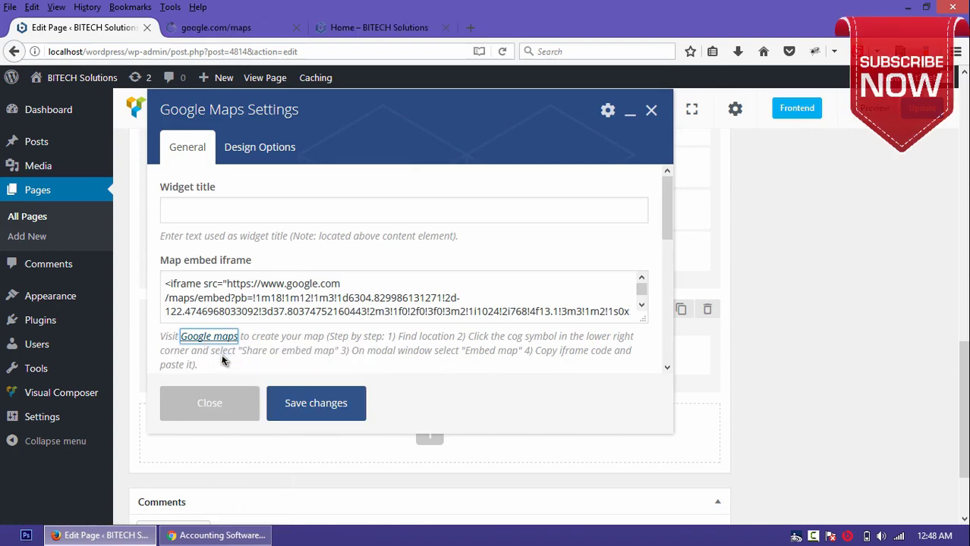
left_click(214, 30)
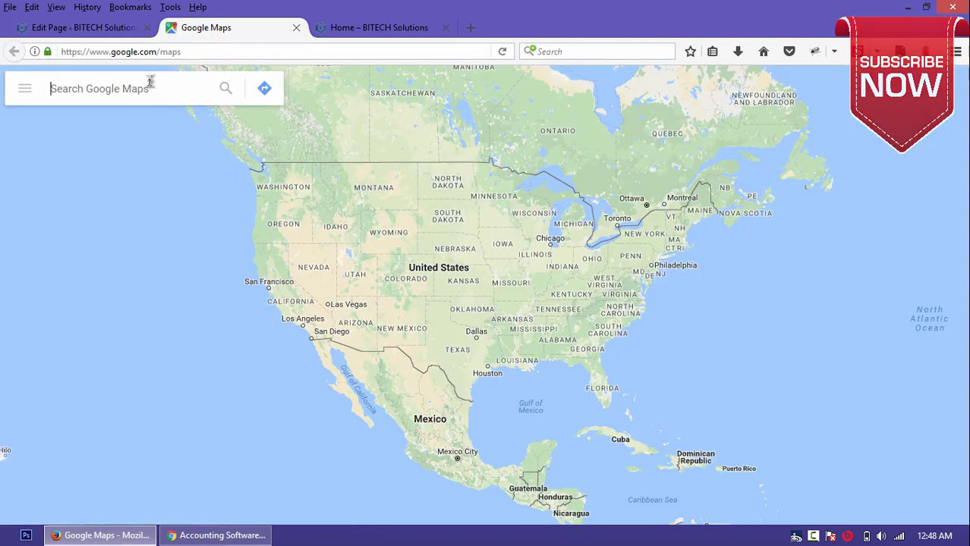
type("bite hc solutio")
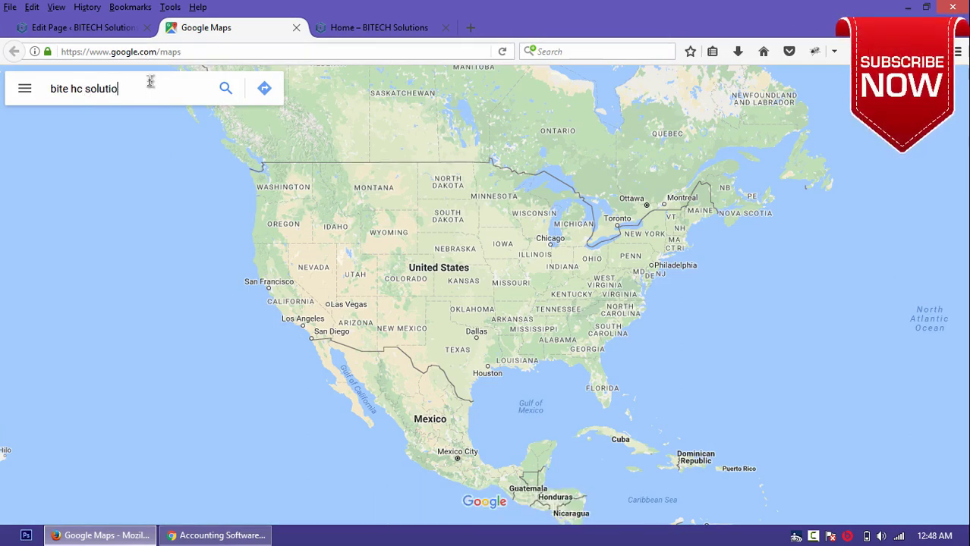
type("ns")
key("Return")
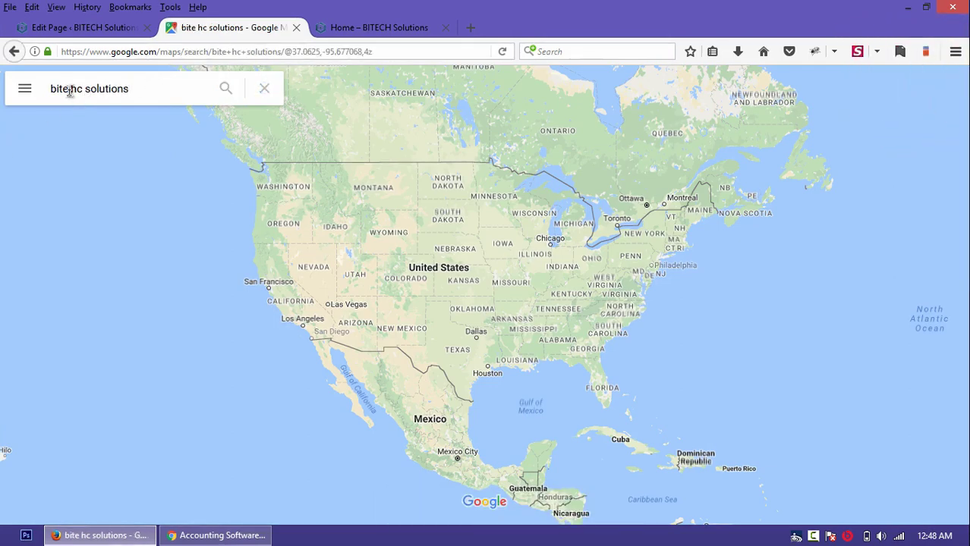
Step: Correct the map search to "bitech solutions" and choose BITECH Solutions in Lahore, Pakistan
left_click(69, 90)
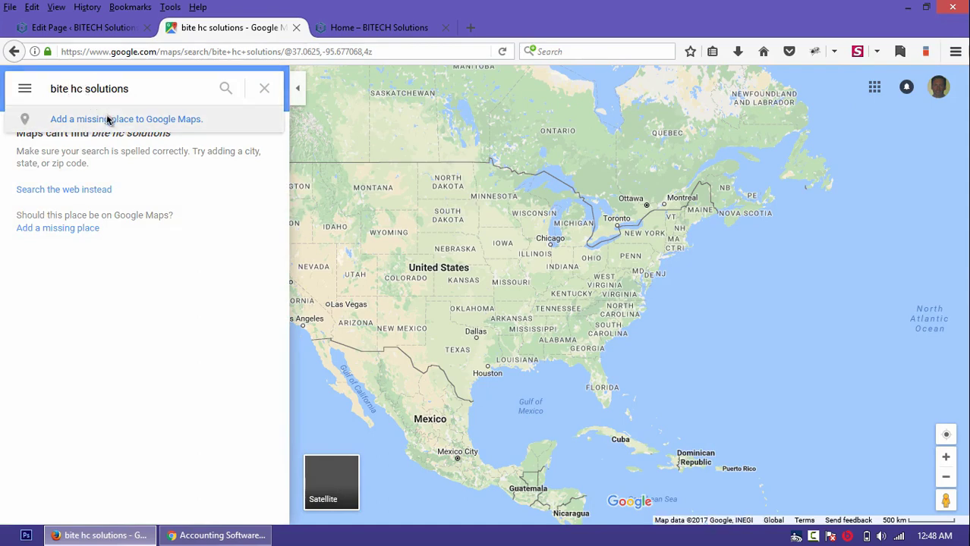
key("BackSpace")
key("BackSpace")
key("BackSpace")
type("ch")
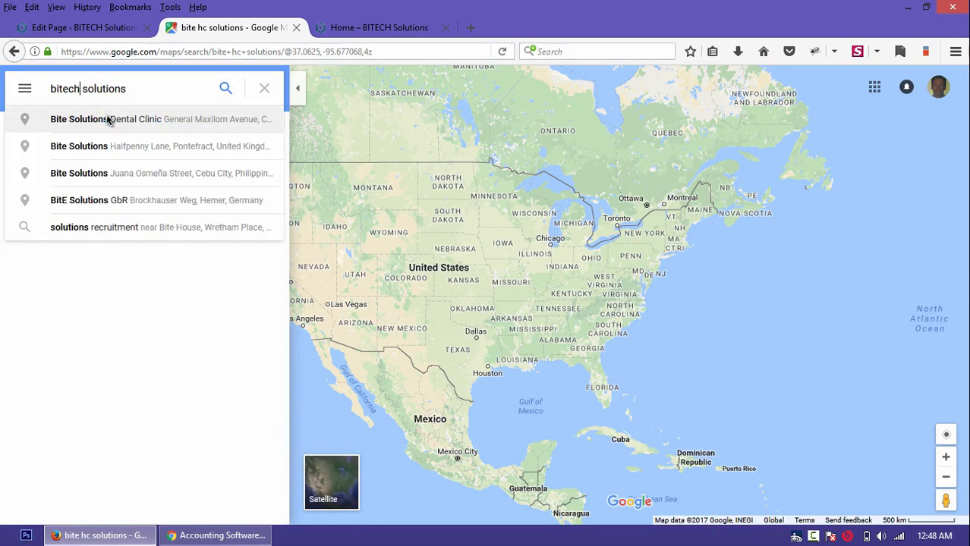
left_click(120, 125)
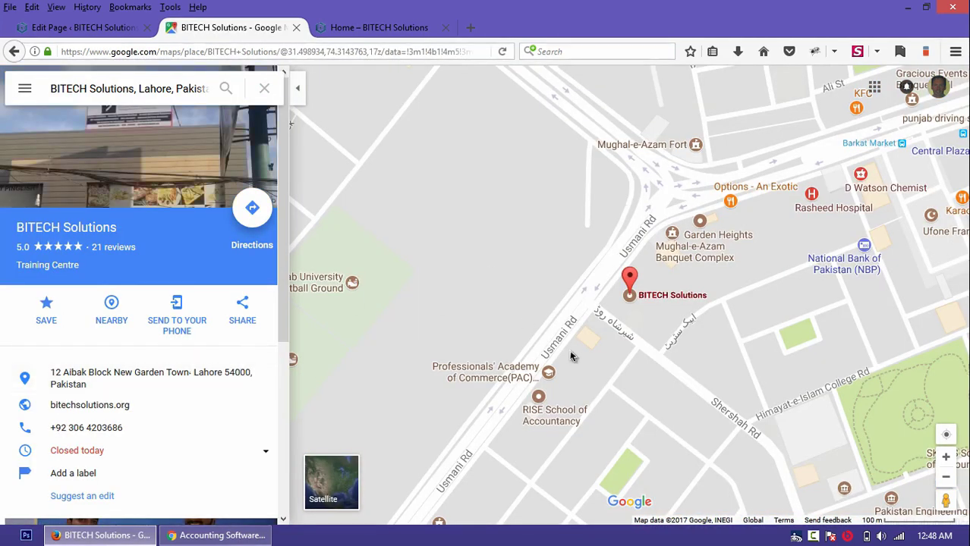
Step: Bring up the embed code for the BITECH Solutions map, keep the Medium size, and copy the iframe code
left_click(30, 93)
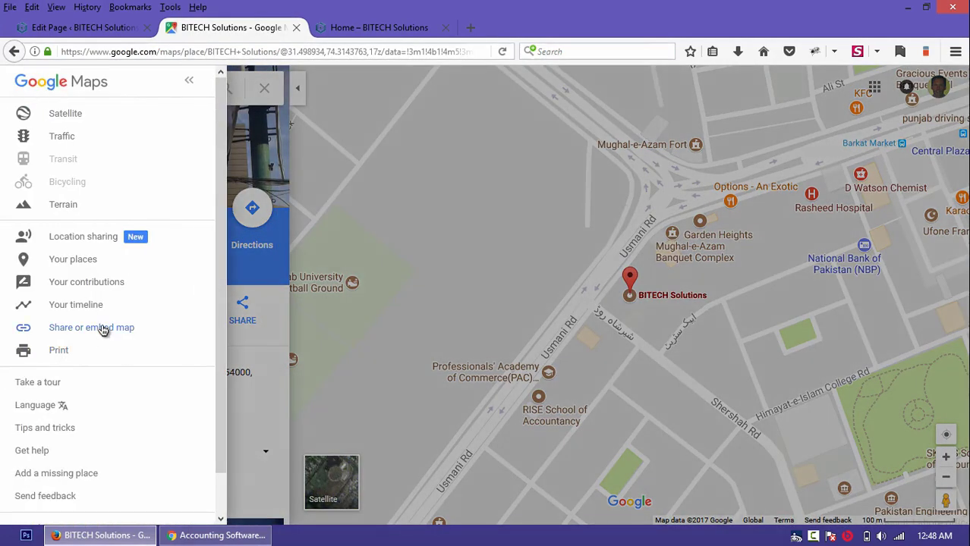
left_click(103, 329)
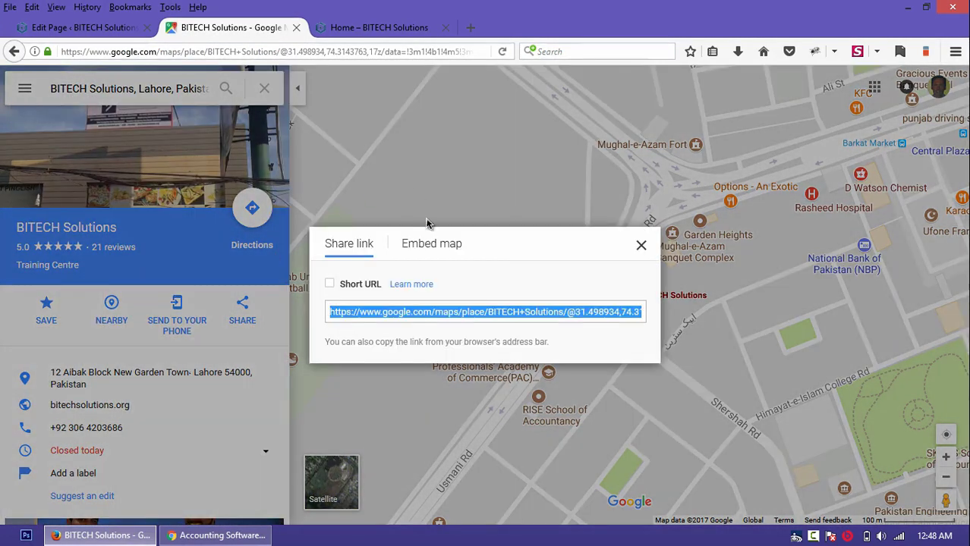
left_click(439, 244)
left_click(305, 138)
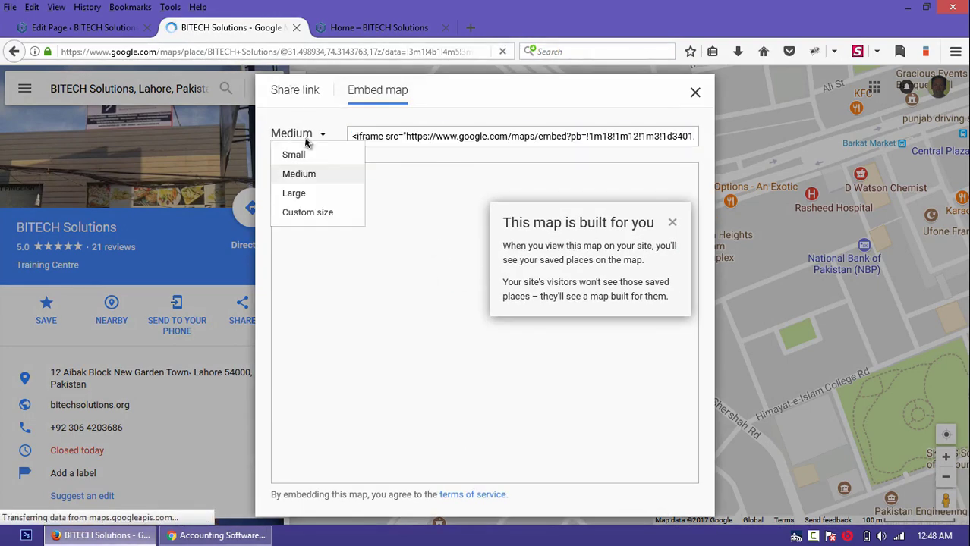
left_click(306, 142)
left_click(615, 138)
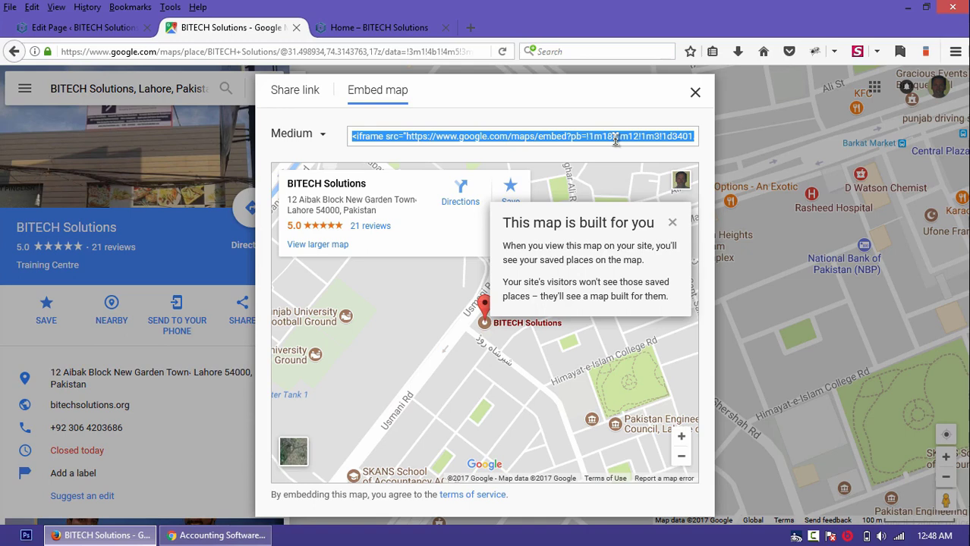
Step: Replace the default map embed iframe on the edited page with the copied code and save the Google Maps settings
left_click(86, 30)
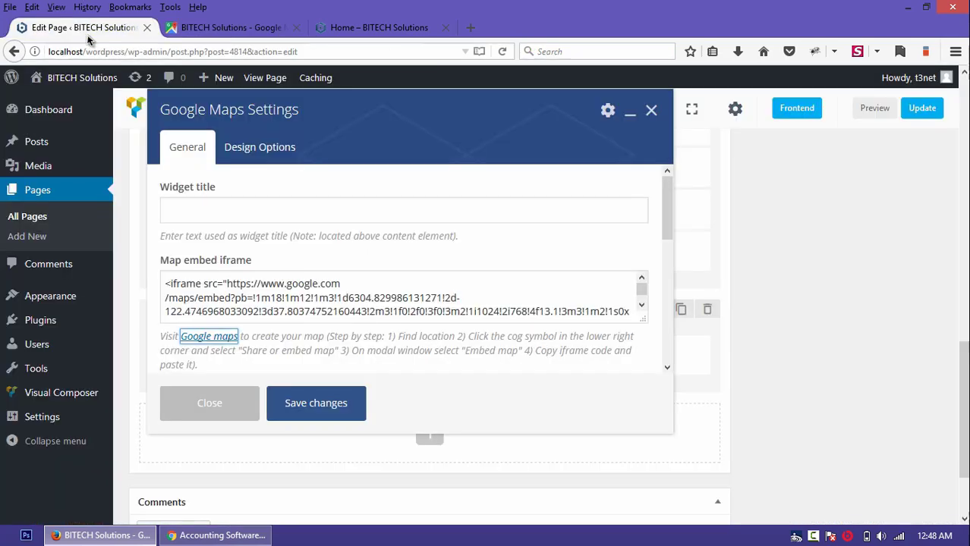
left_click(353, 296)
key("ctrl+a")
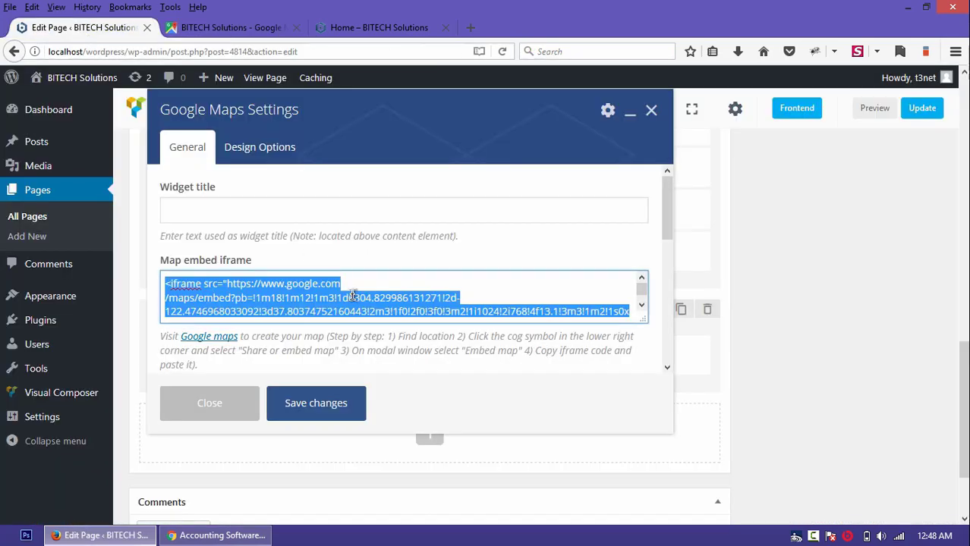
key("ctrl+v")
left_click(310, 419)
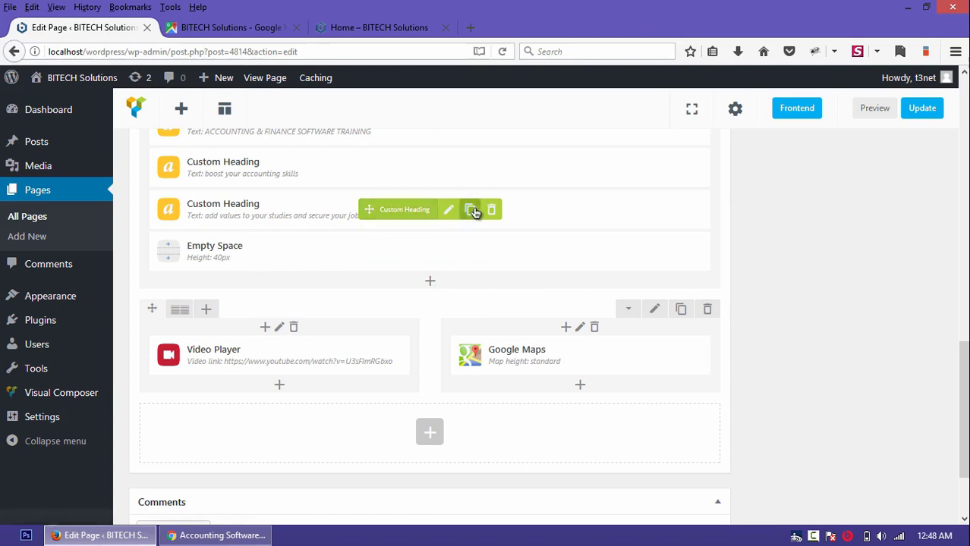
Step: Place copies of the "add values to your studies and secure your job in market" heading above the video player and Google Maps, and preview the page
left_click(470, 209)
mouse_move(369, 252)
left_mouse_down()
mouse_move(277, 418)
mouse_move(248, 391)
mouse_move(268, 371)
left_mouse_up()
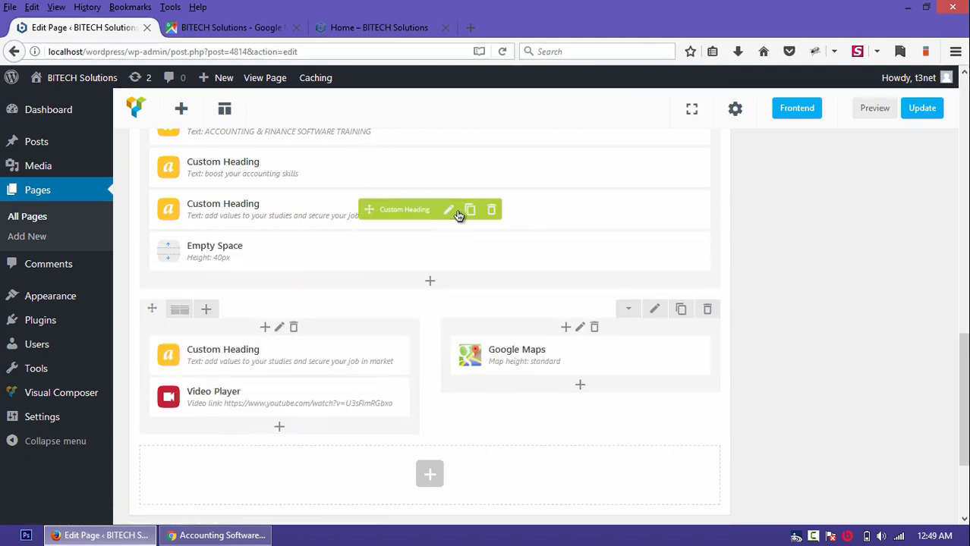
left_click(470, 209)
mouse_move(369, 252)
left_mouse_down()
mouse_move(478, 394)
mouse_move(565, 389)
left_mouse_up()
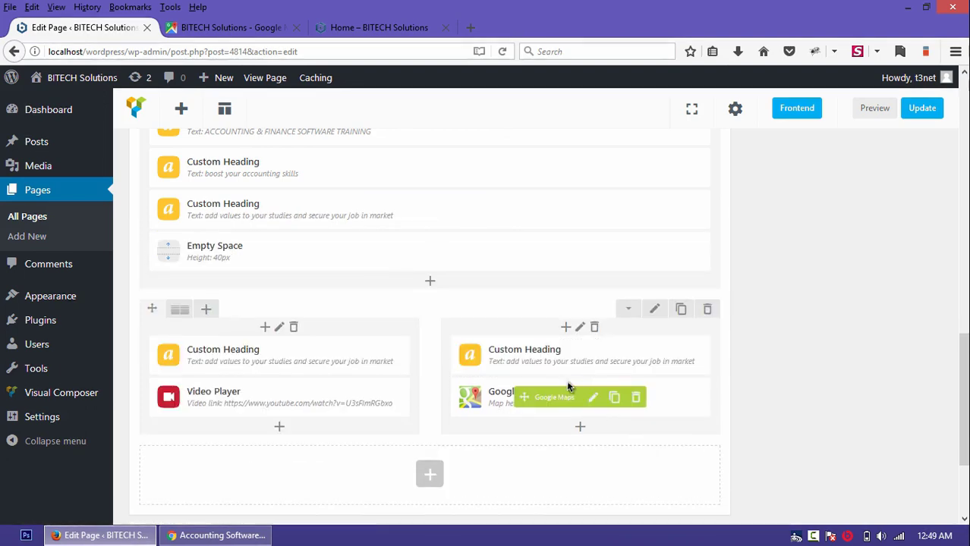
left_click(874, 109)
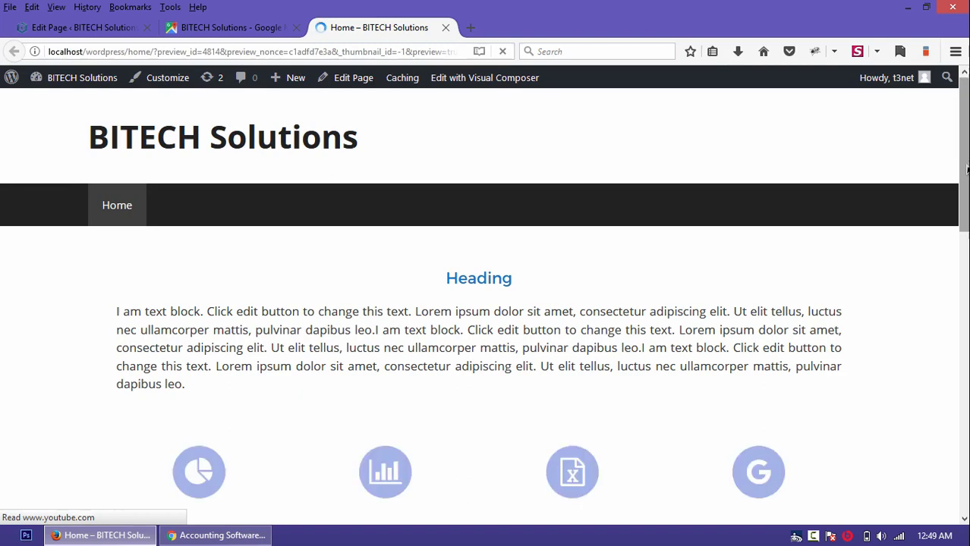
Step: Set the height in the Google Maps embed iframe to 300, save the element settings, and preview the video and map row
left_click_drag(966, 168, 950, 429)
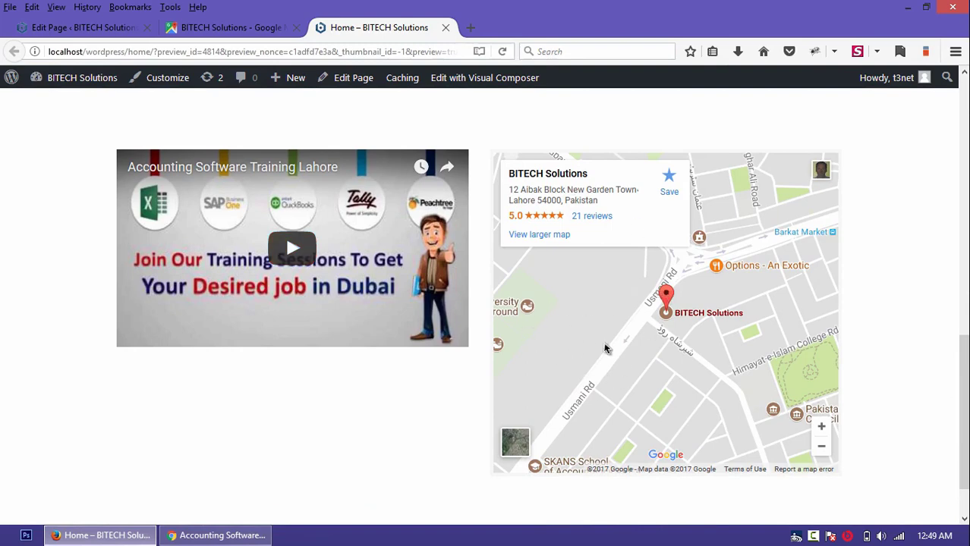
left_click(80, 27)
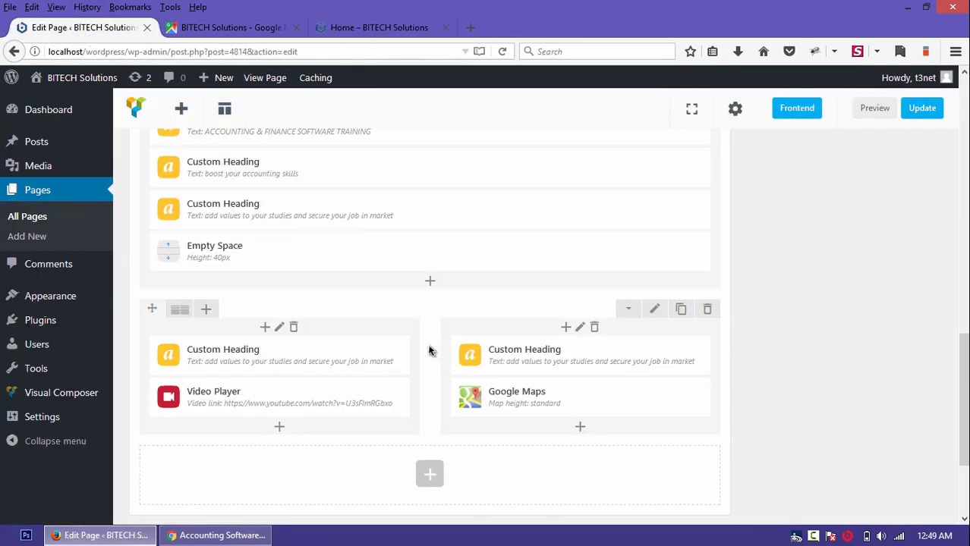
left_click(594, 397)
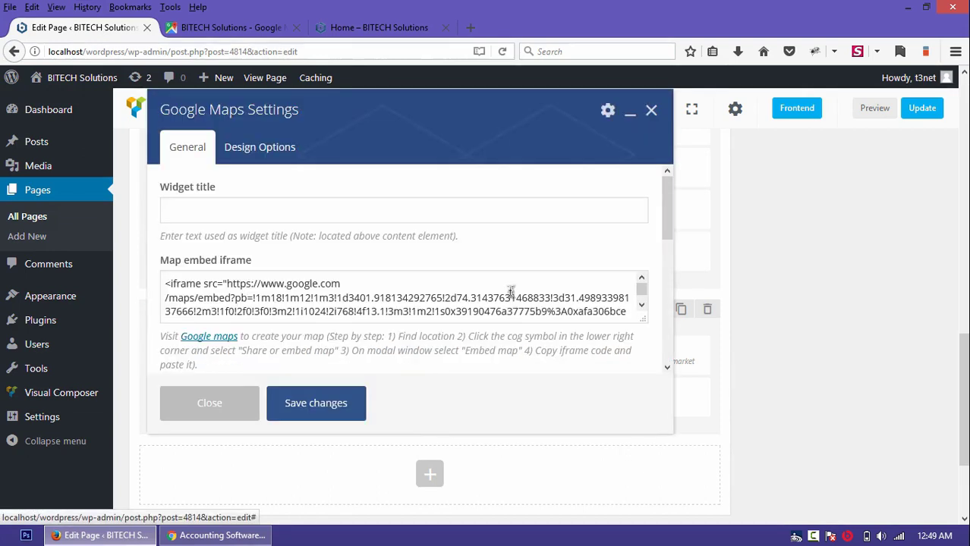
left_click_drag(664, 221, 626, 294)
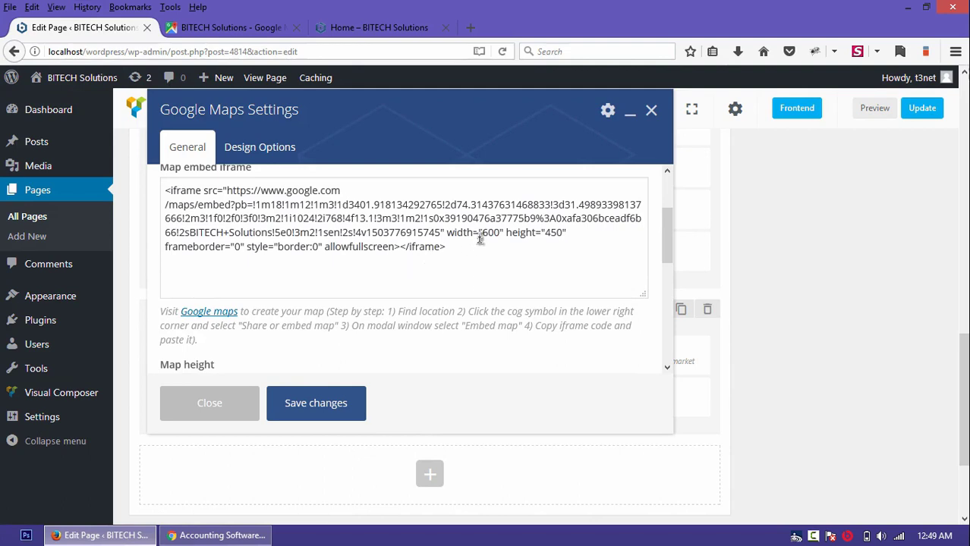
double_click(548, 234)
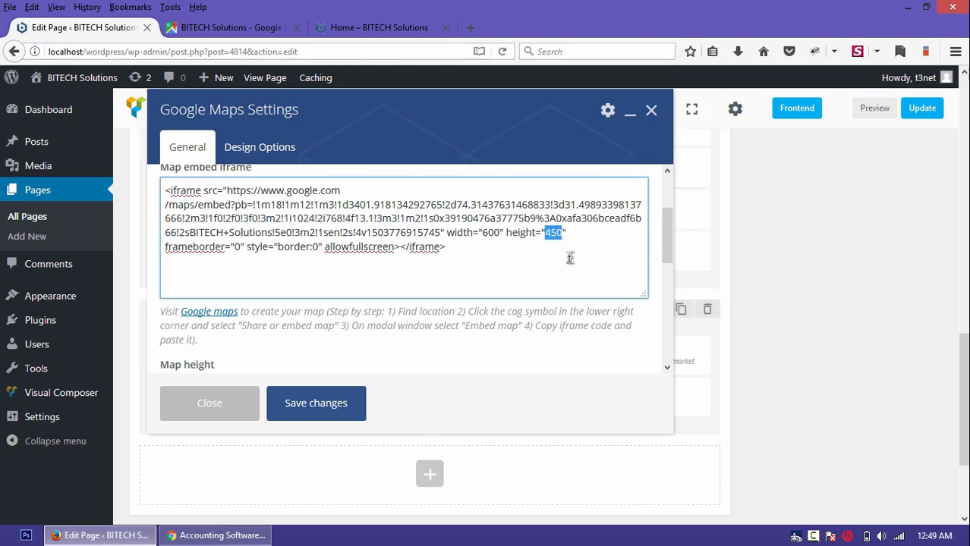
type("300")
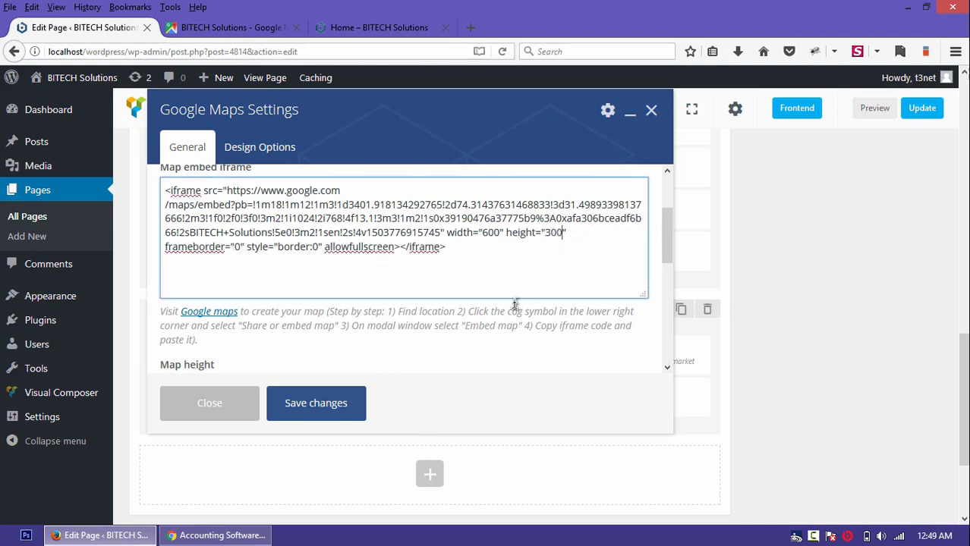
left_click(315, 403)
left_click(875, 108)
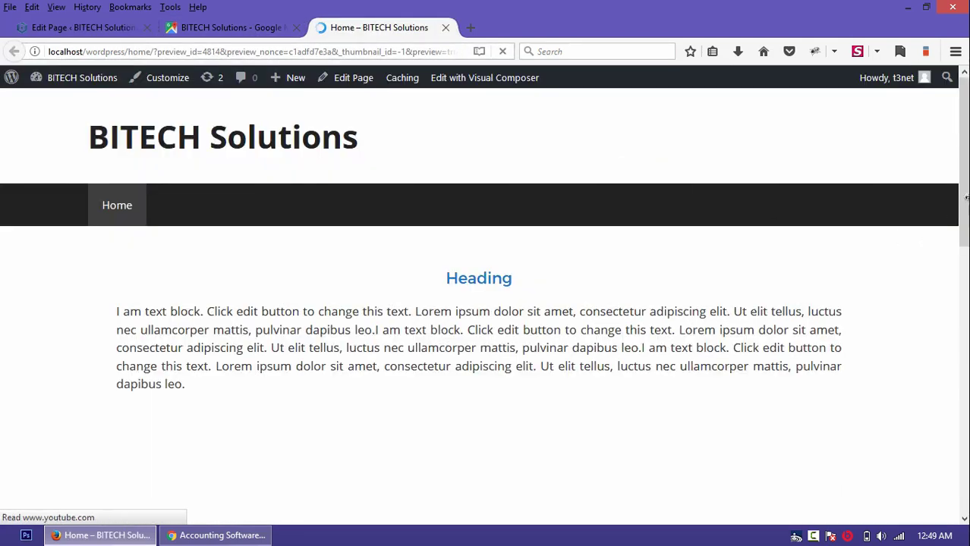
left_click_drag(965, 198, 959, 444)
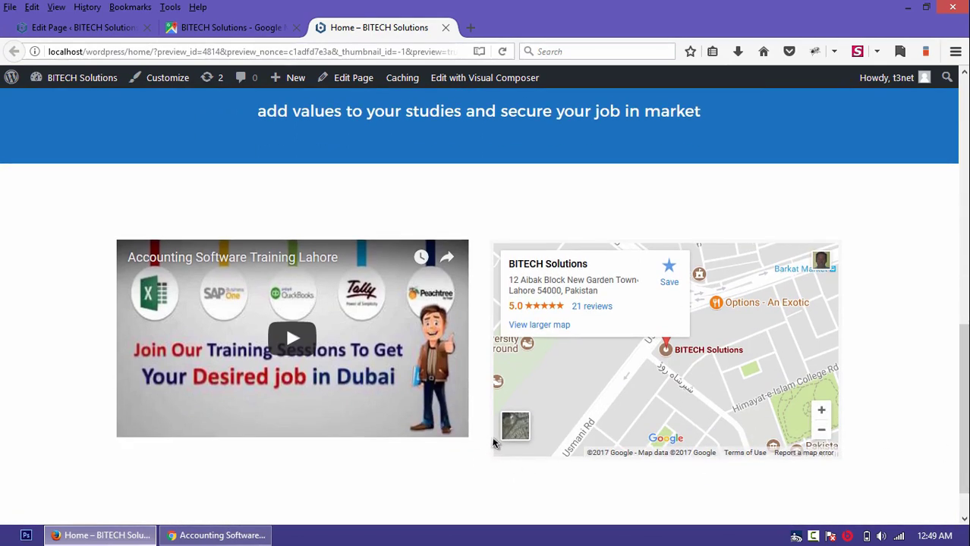
Step: Set the height in the Google Maps embed iframe to 270, save it, and check the row and its headings in the page preview
left_click(89, 29)
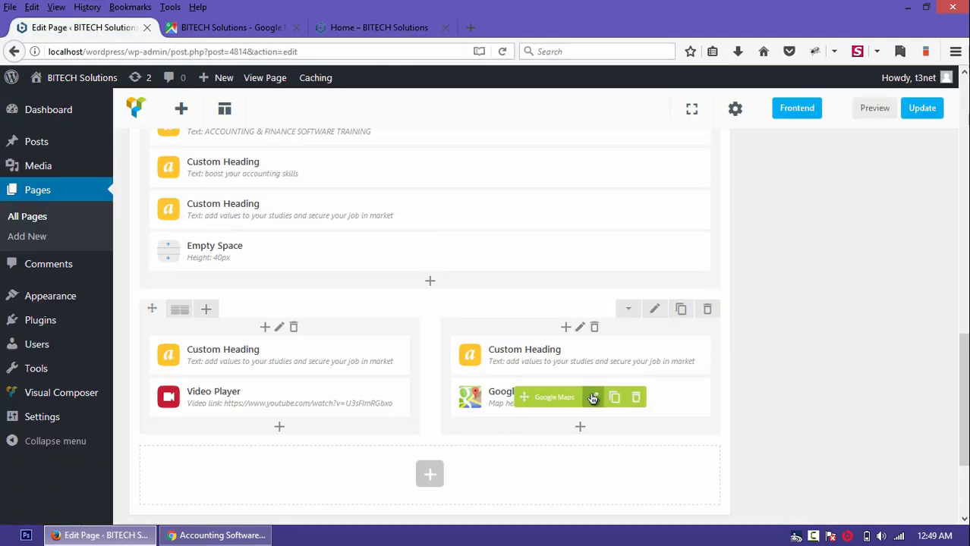
left_click(592, 398)
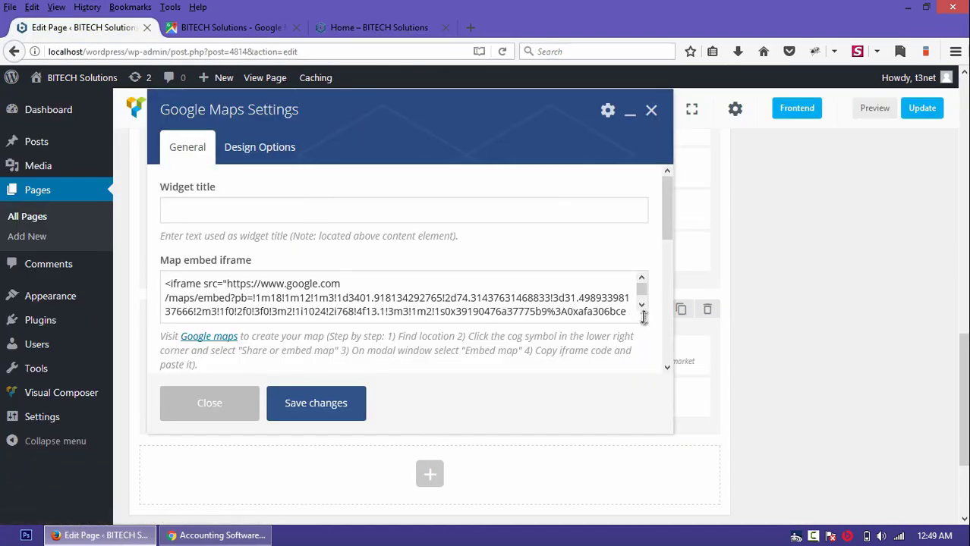
left_click(641, 306)
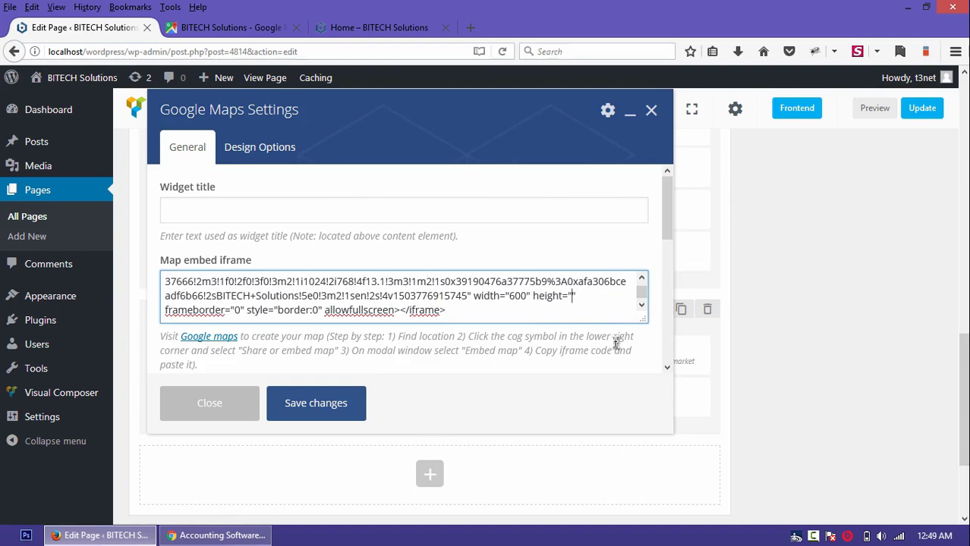
left_click(282, 403)
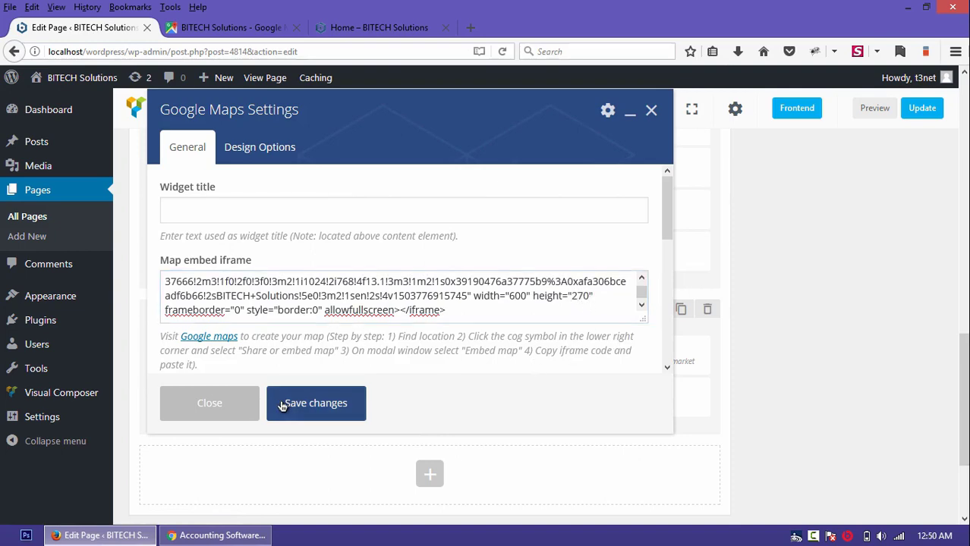
left_click(872, 108)
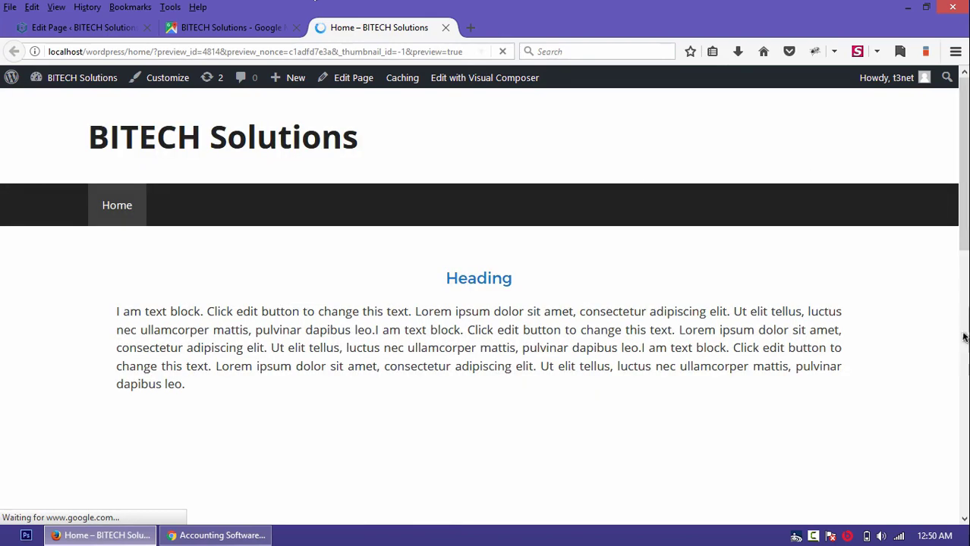
left_click_drag(967, 239, 967, 494)
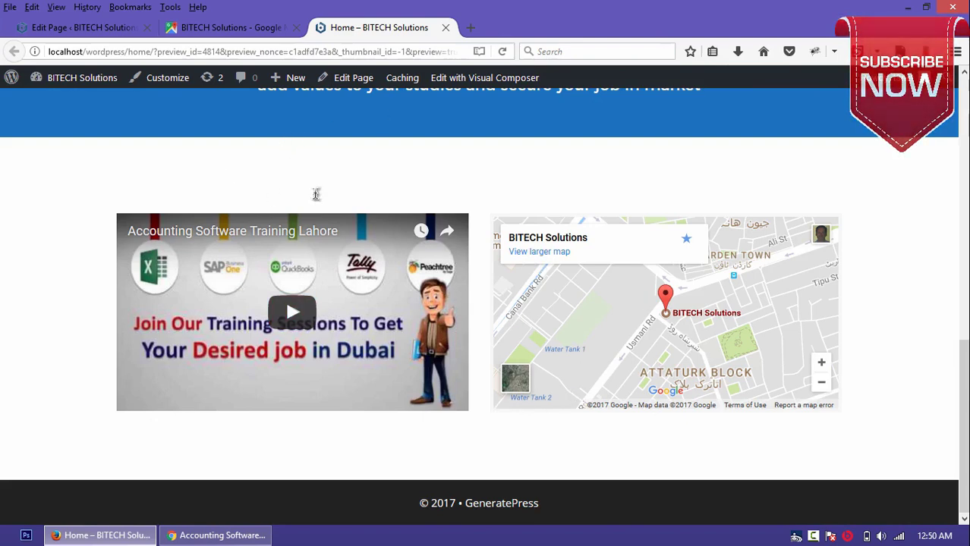
left_click_drag(464, 171, 850, 199)
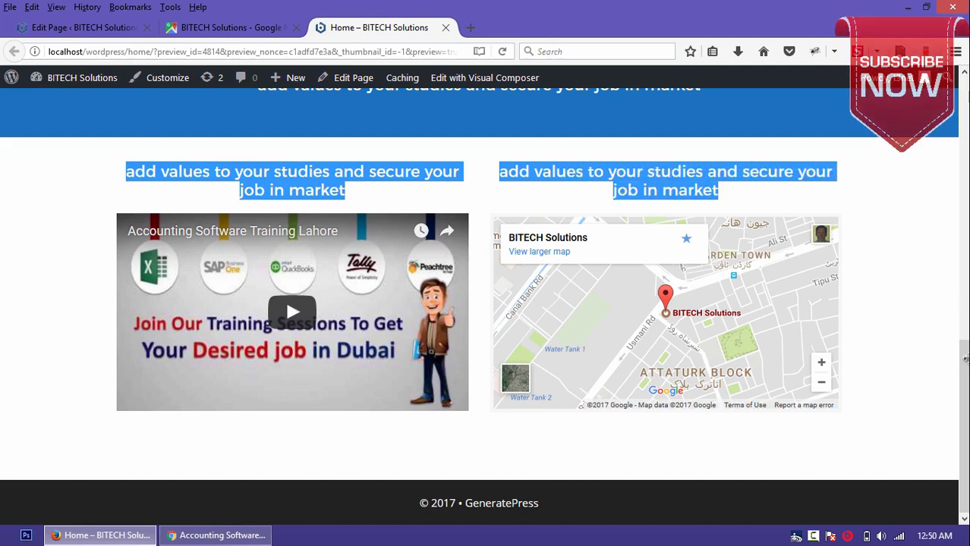
left_click_drag(964, 359, 938, 335)
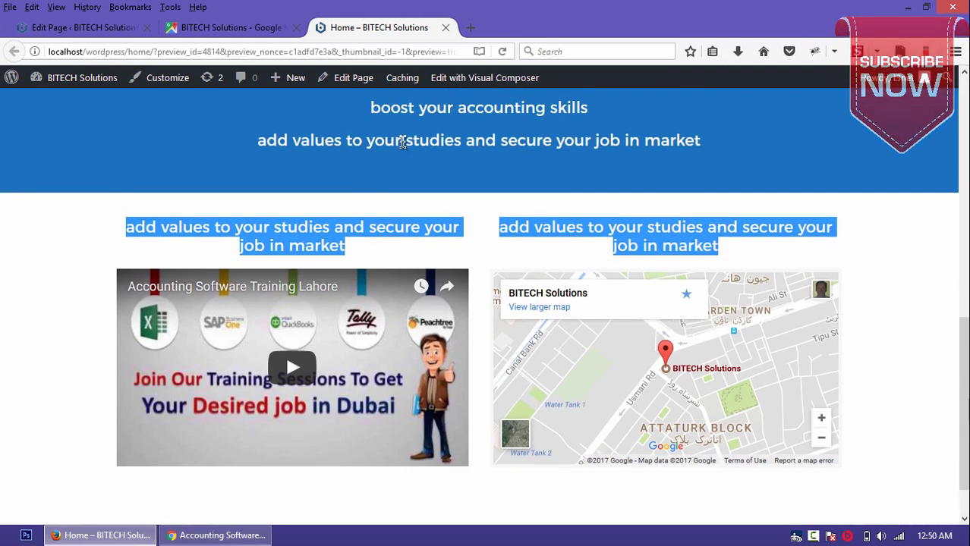
Step: Replace the text of the custom heading above the video player with "Our Seminar"
left_click(120, 27)
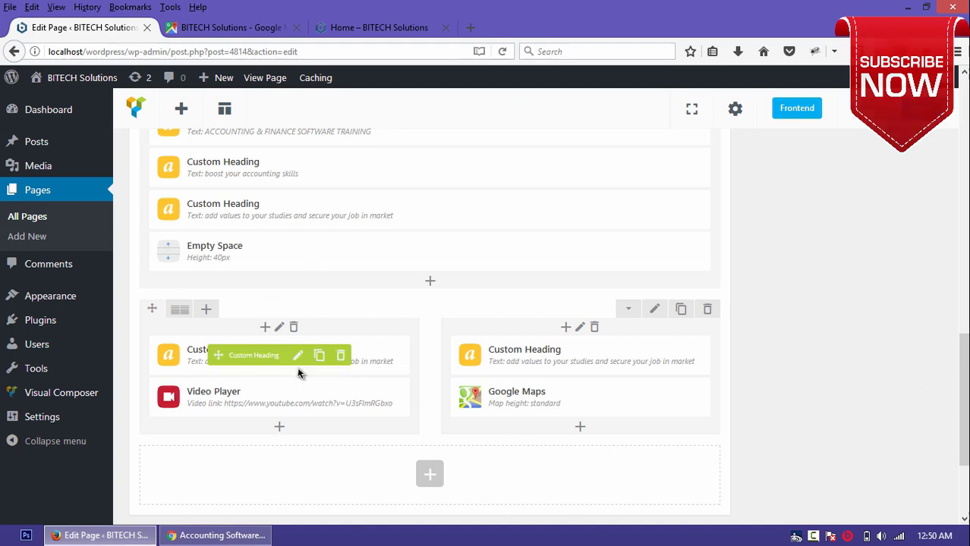
left_click(296, 356)
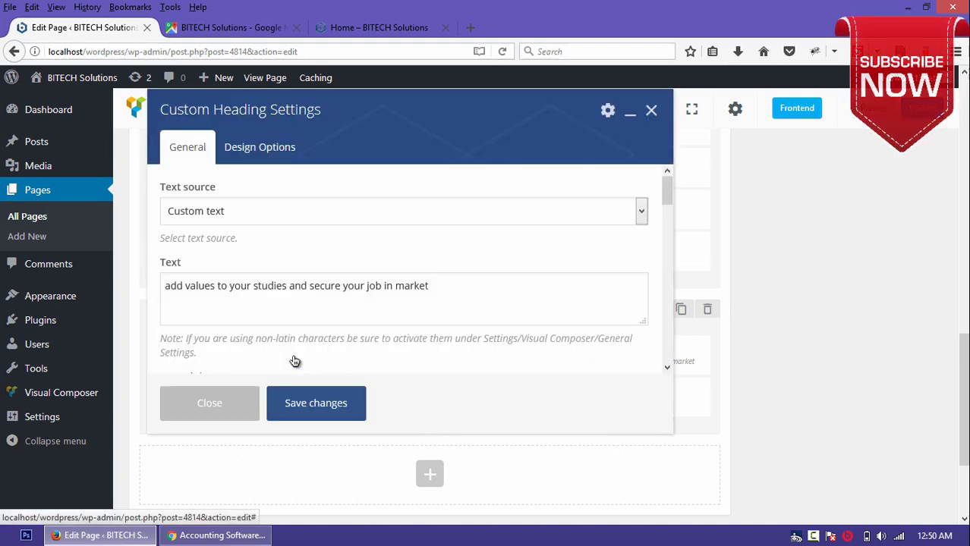
left_click(342, 289)
key("ctrl+a")
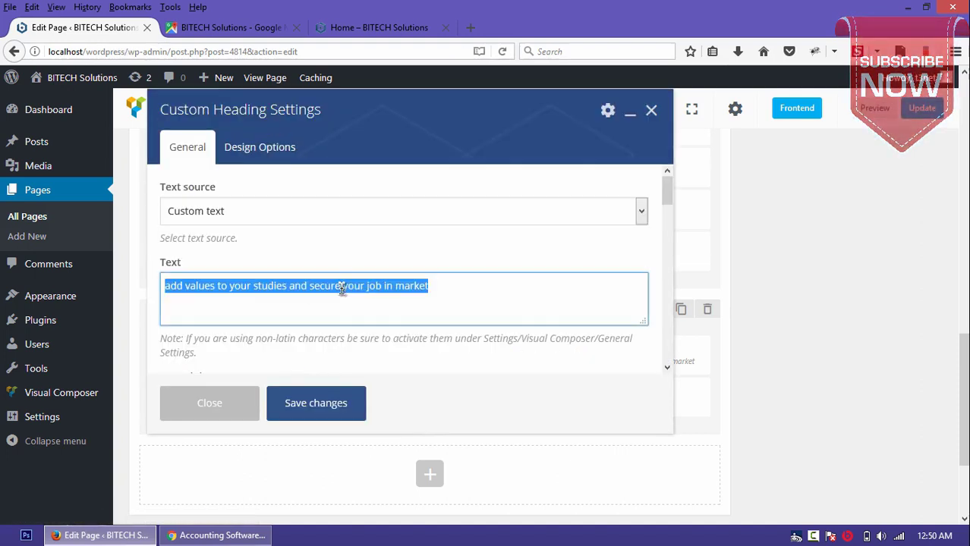
type("Our Seminar")
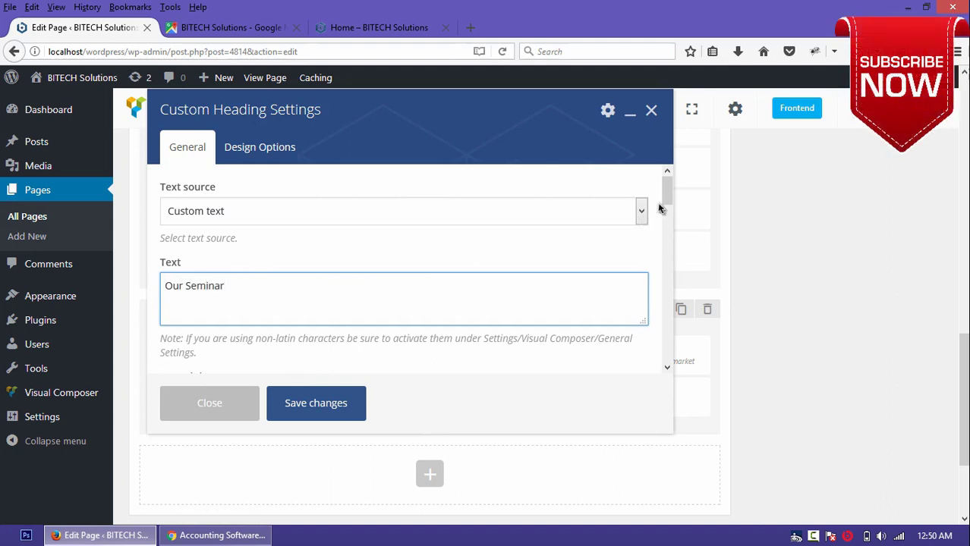
Step: Set the "Our Seminar" heading's text color to the preset blue swatch and save the heading settings
left_click_drag(671, 200, 677, 270)
left_click(177, 342)
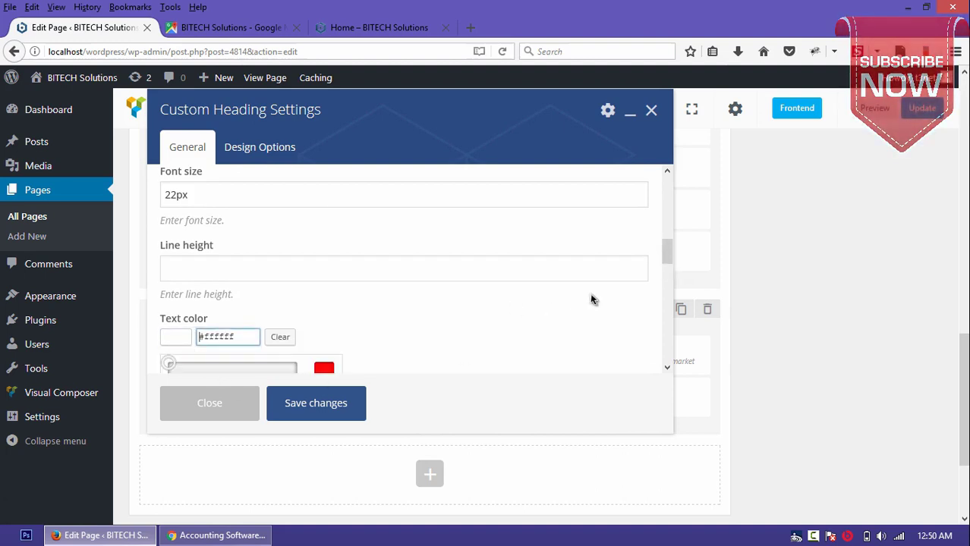
left_click_drag(667, 267, 668, 277)
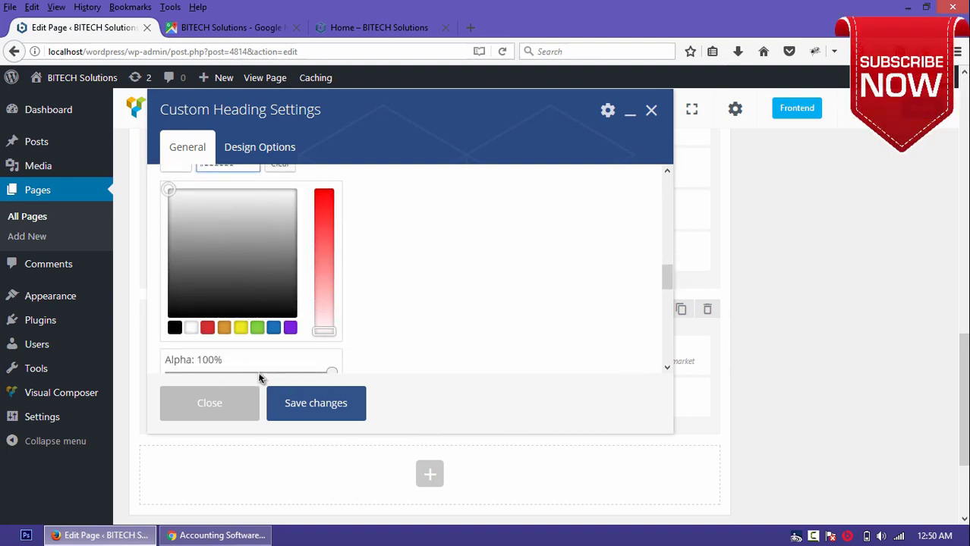
left_click(274, 327)
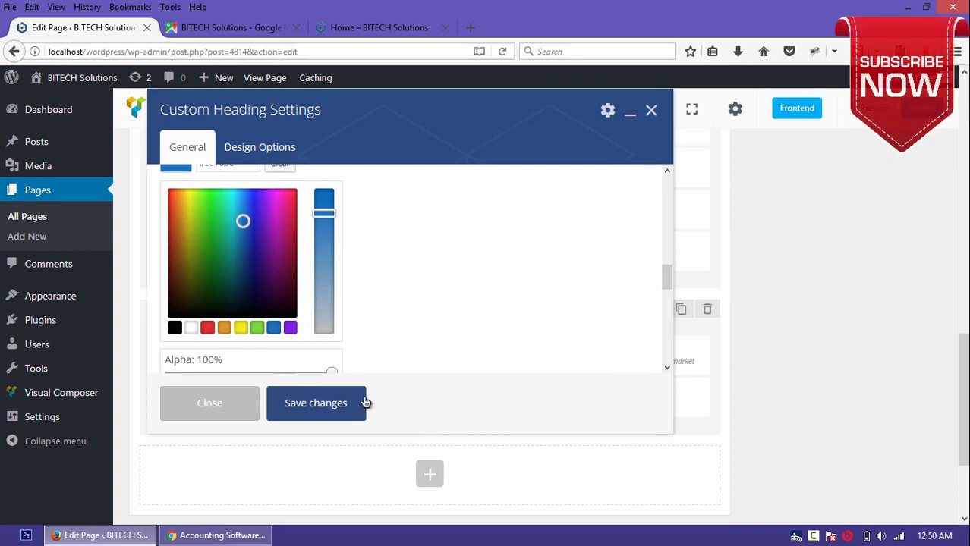
left_click(316, 403)
Step: Delete the custom heading above Google Maps and put a duplicate of the "Our Seminar" heading in its place
left_click(641, 354)
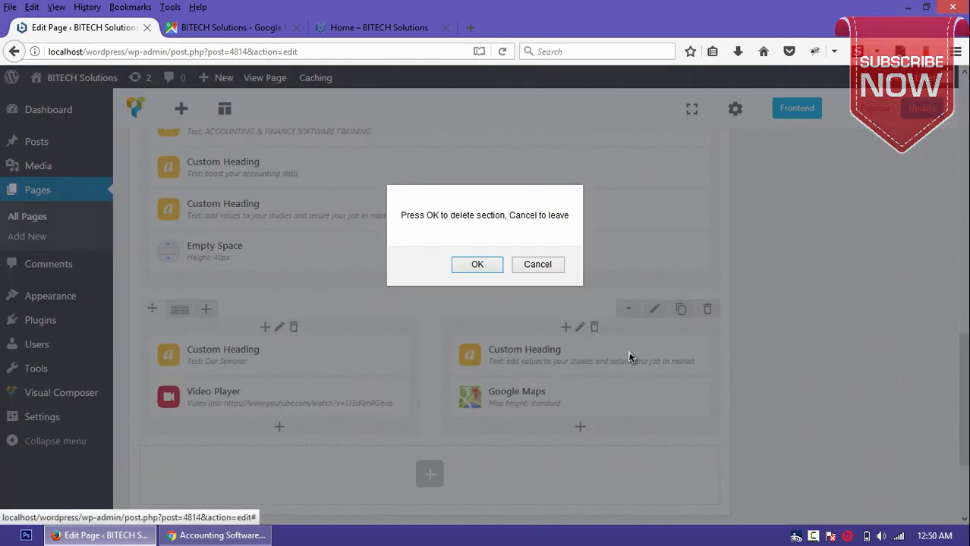
left_click(499, 272)
mouse_move(325, 378)
left_click(319, 358)
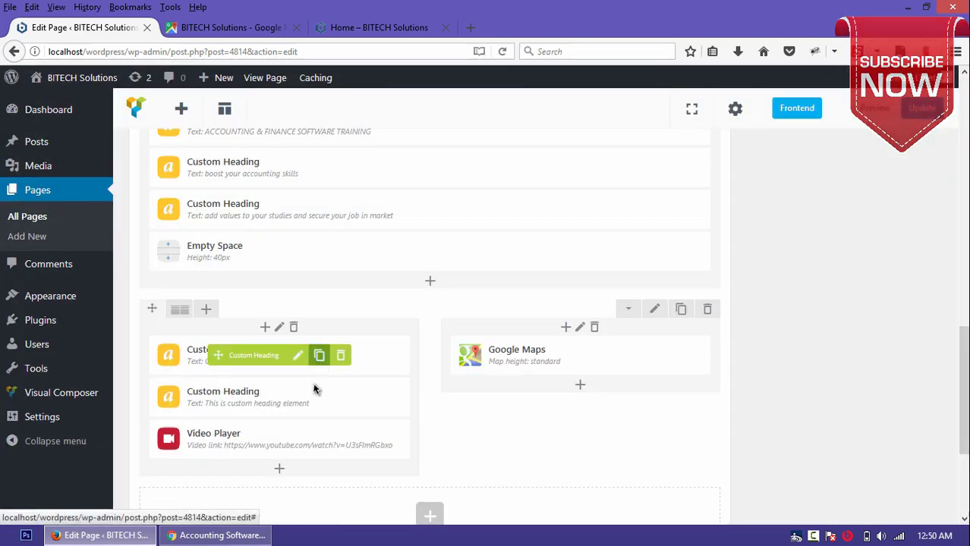
left_click_drag(218, 396, 543, 351)
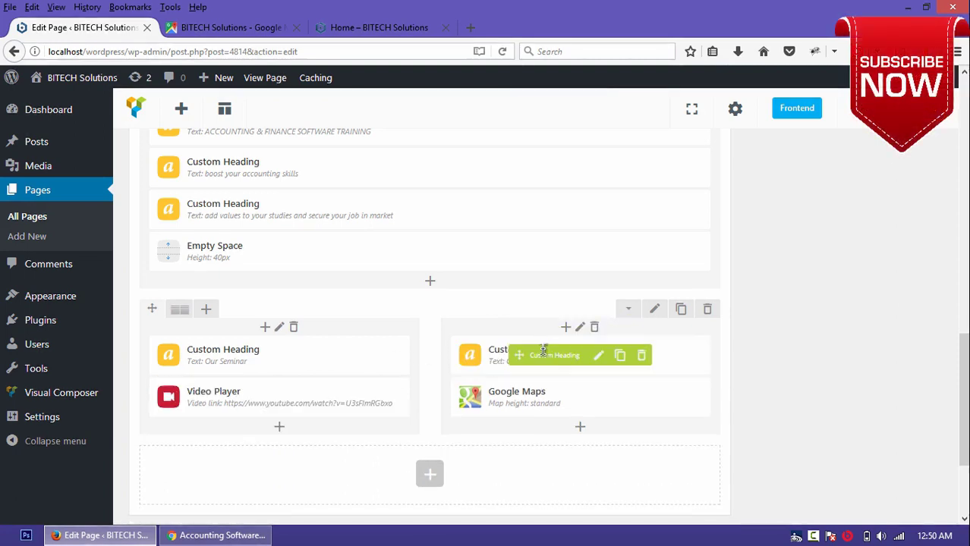
Step: Change the heading above Google Maps to "Our Location", save it, and preview the video and map row
left_click(602, 357)
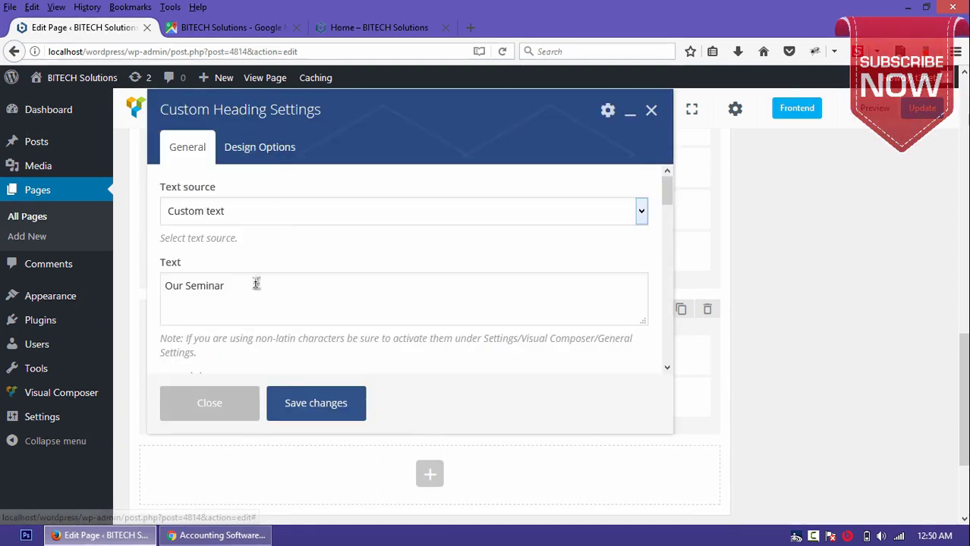
left_click_drag(255, 283, 68, 296)
type("O")
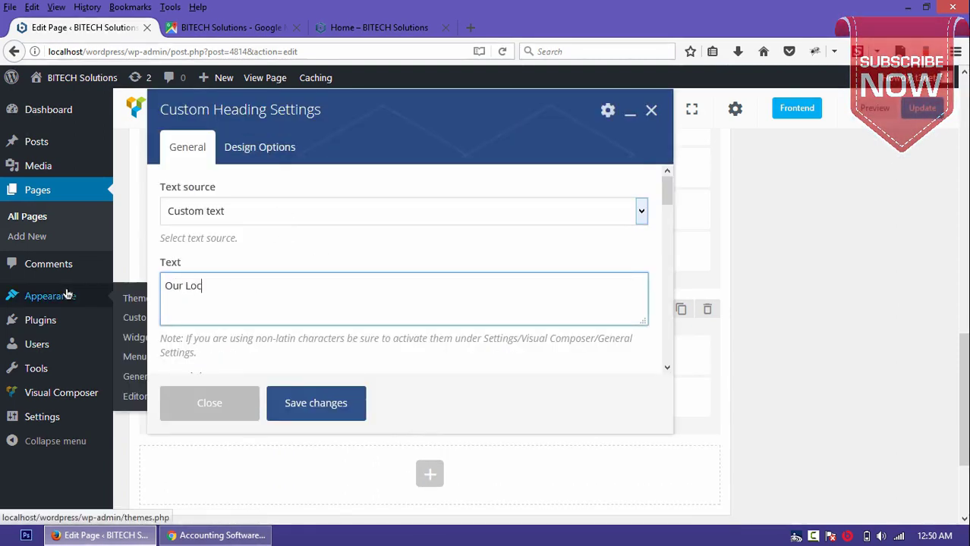
left_click(320, 417)
left_click(873, 109)
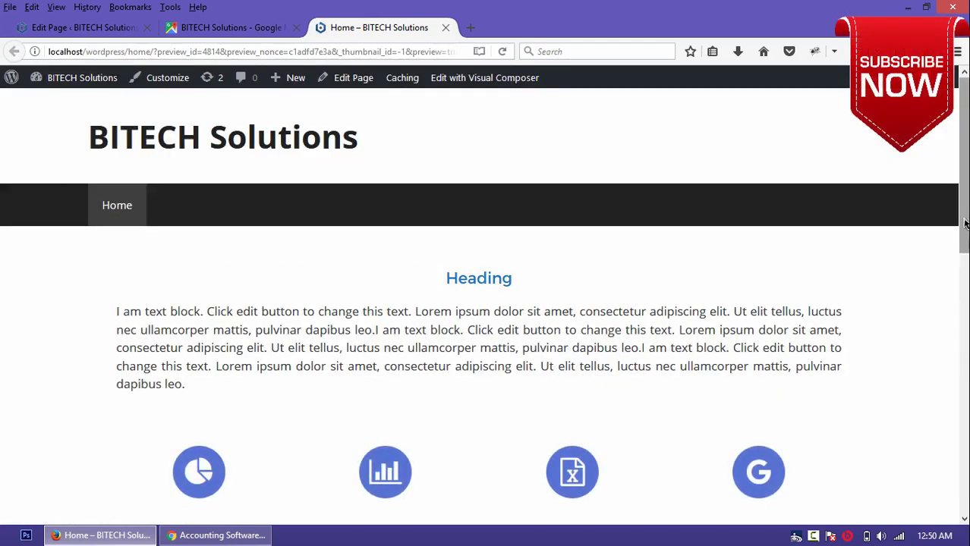
left_click_drag(964, 225, 943, 528)
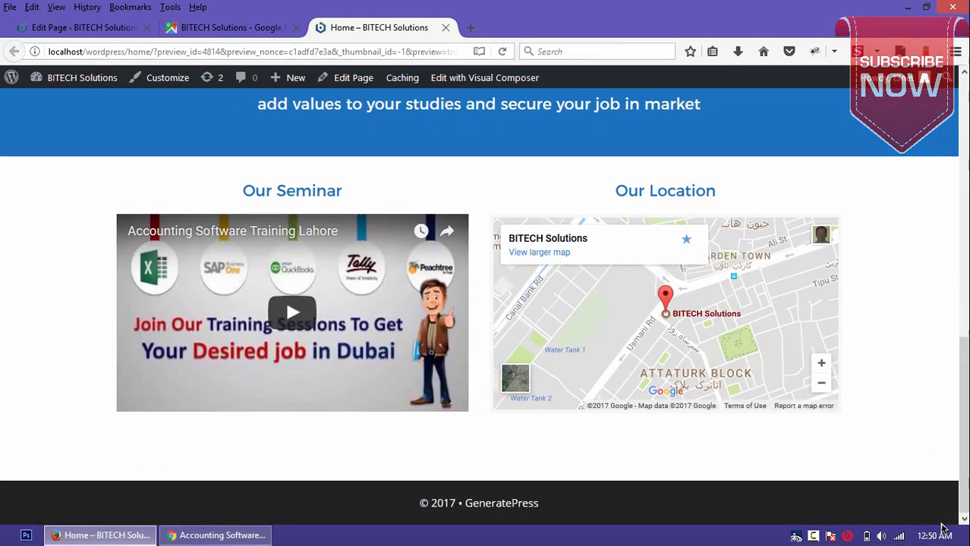
Step: Review the whole previewed home page, from the top heading and icon columns down to the seminar video and location map
left_click_drag(955, 488, 942, 239)
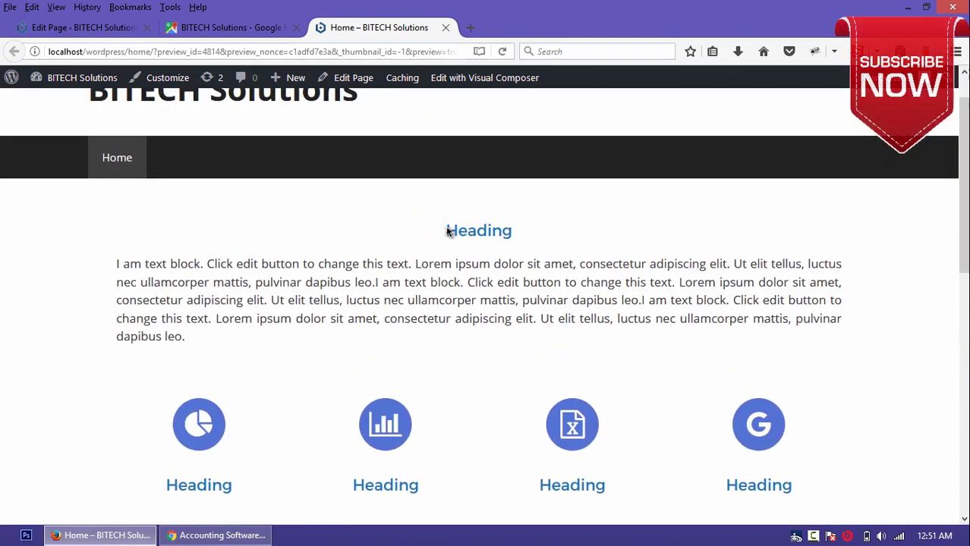
left_click_drag(447, 231, 531, 237)
left_click(881, 182)
left_click_drag(961, 217, 961, 230)
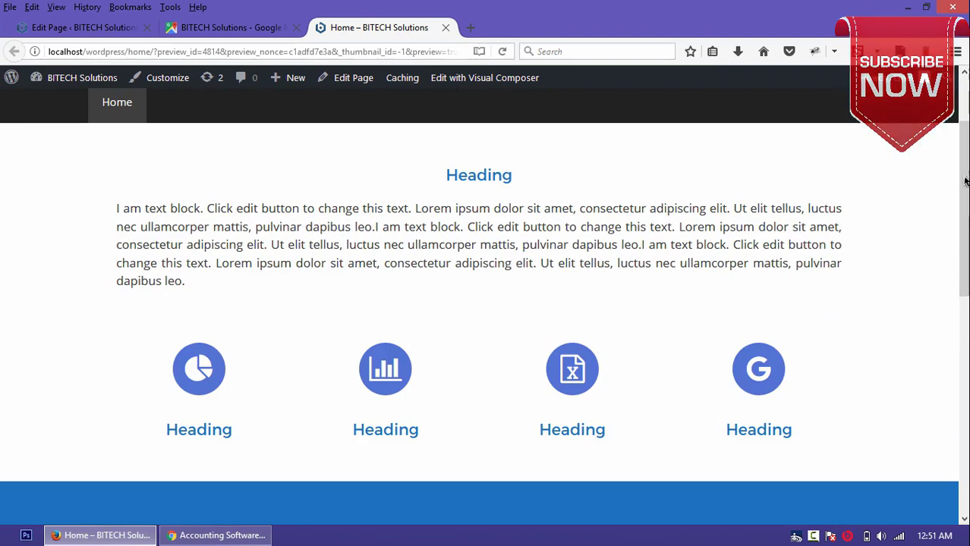
left_click_drag(965, 181, 964, 317)
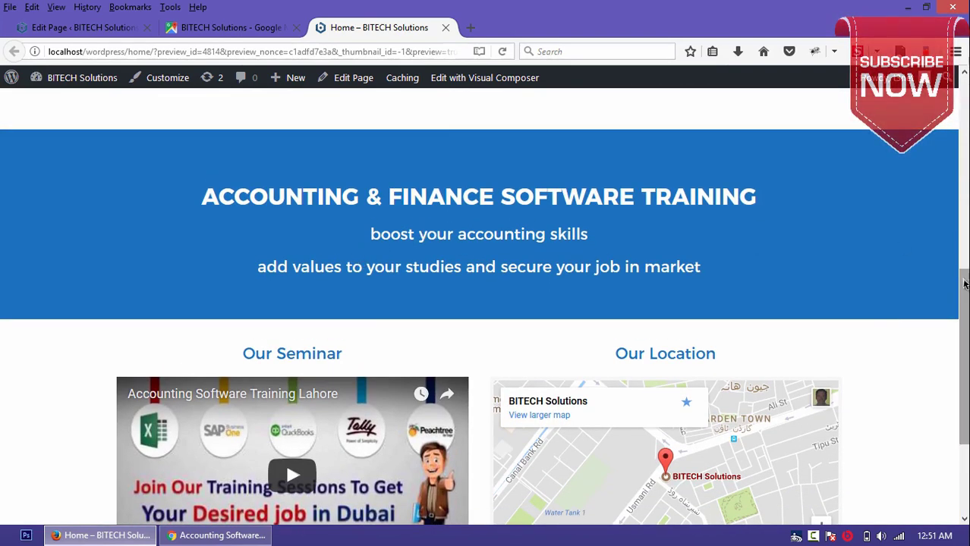
left_click_drag(963, 284, 964, 326)
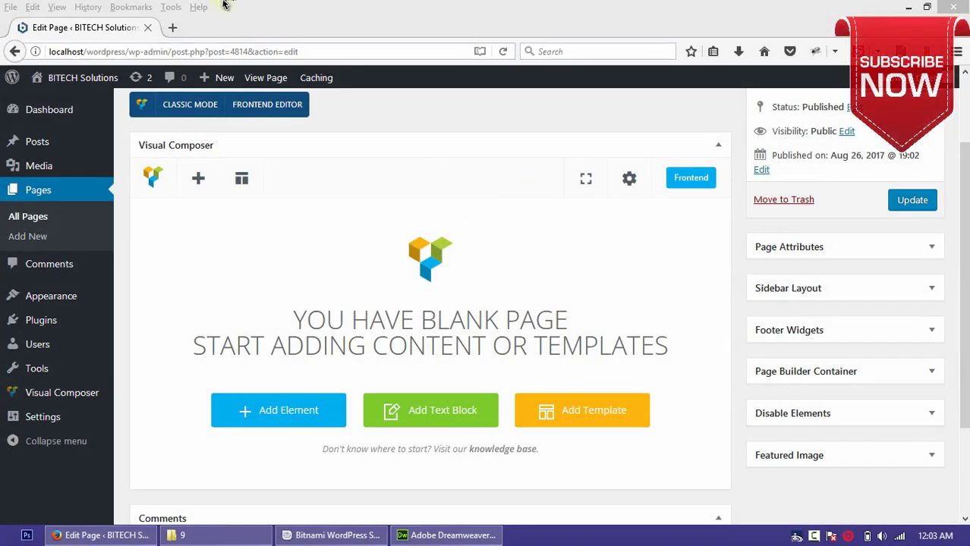
Step: Visit bitechsolutions.org in a new browser tab and examine the row of service icons below its banner
left_click(172, 27)
type("bitechso")
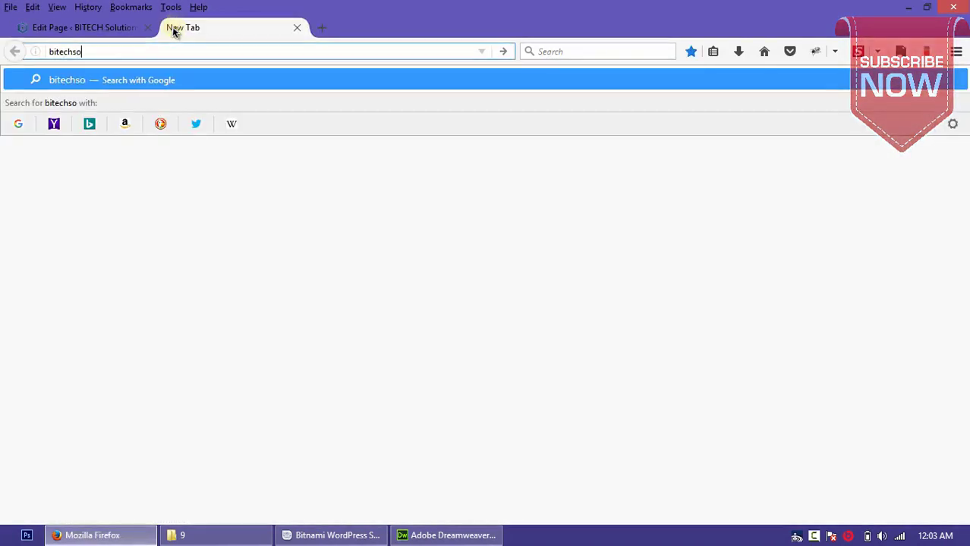
type("lutions.org")
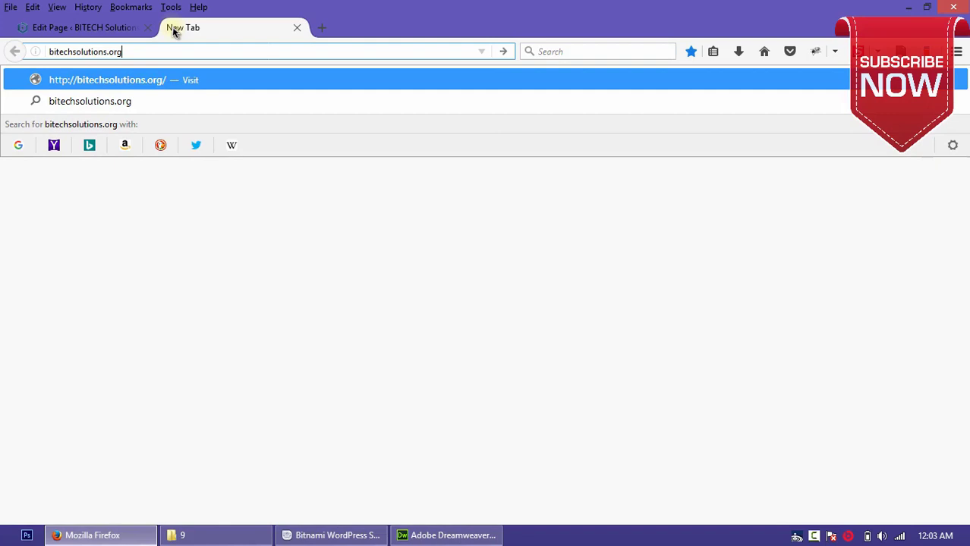
key("Return")
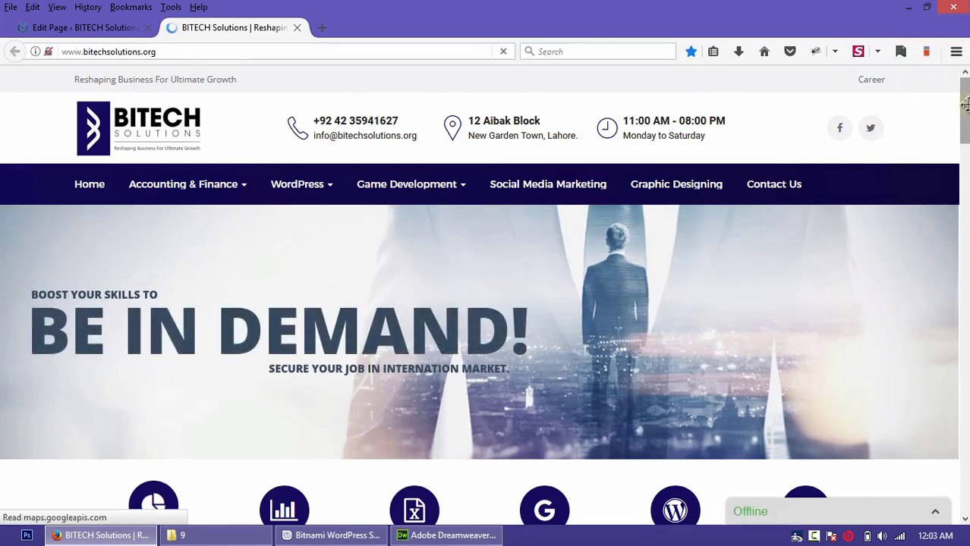
scroll(967, 132, "down", 2)
scroll(967, 132, "down", 3)
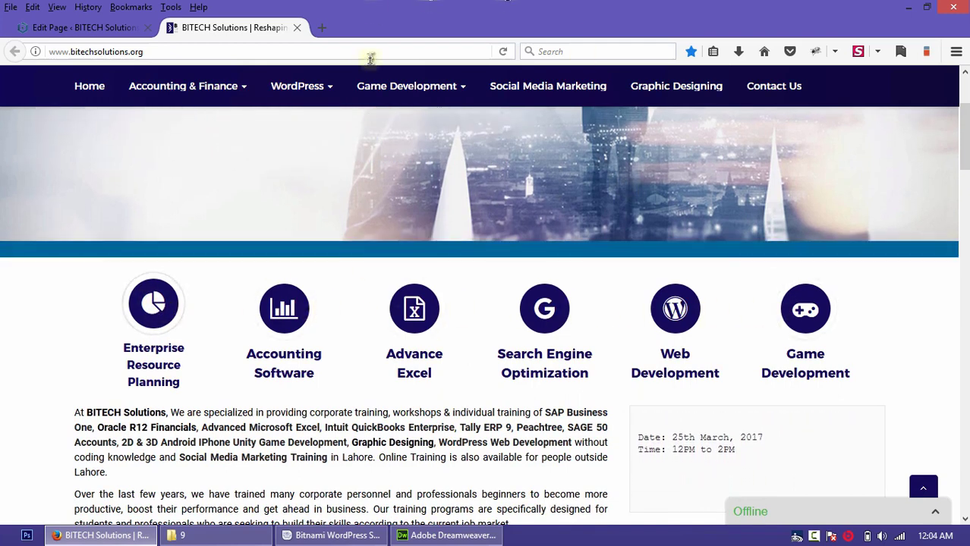
Step: Search the web for "fontawesome" in a new browser tab and open the Font Awesome site
left_click(321, 28)
type("f")
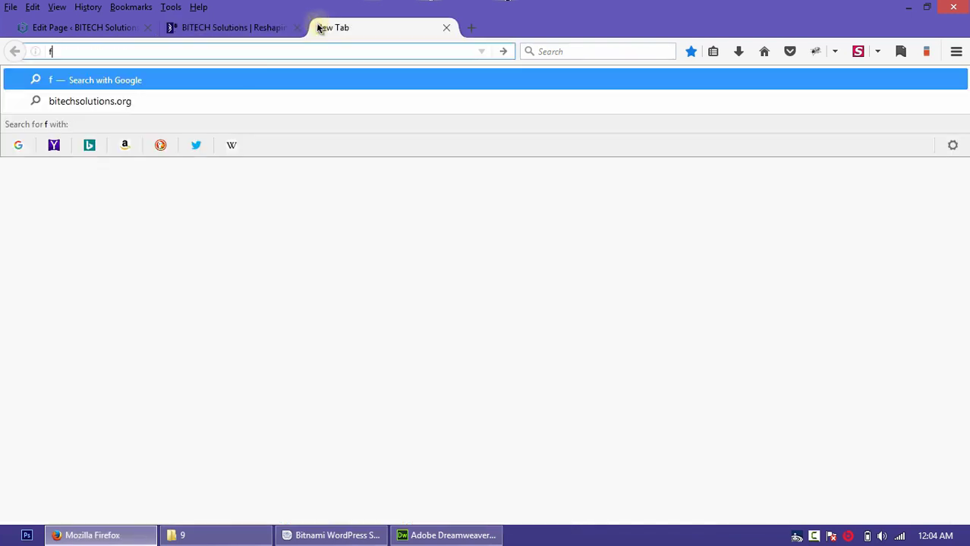
type("ontawesome")
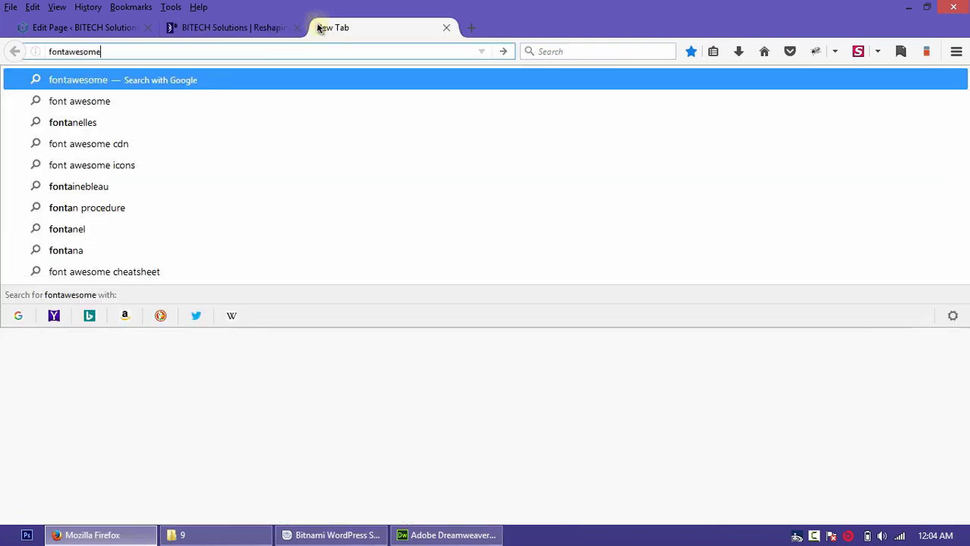
key("Return")
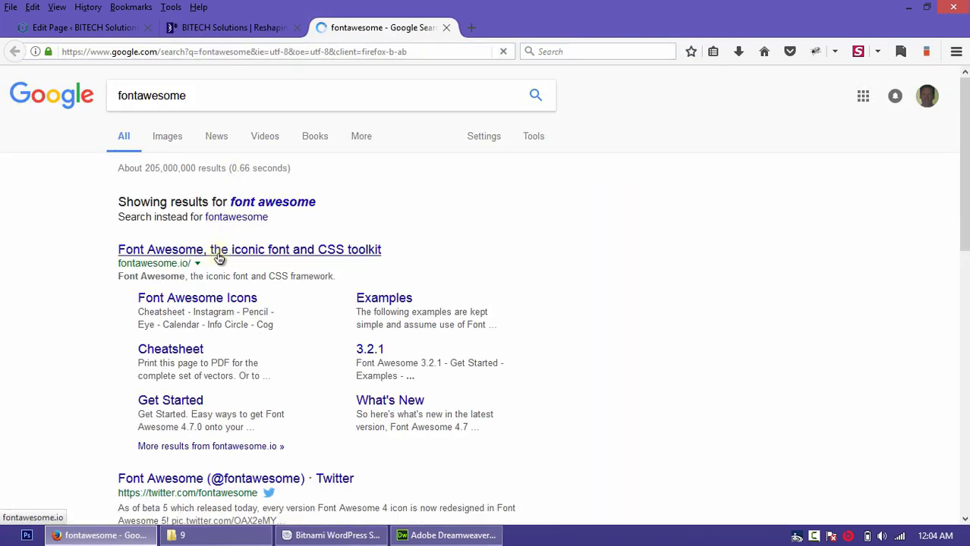
left_click(278, 249)
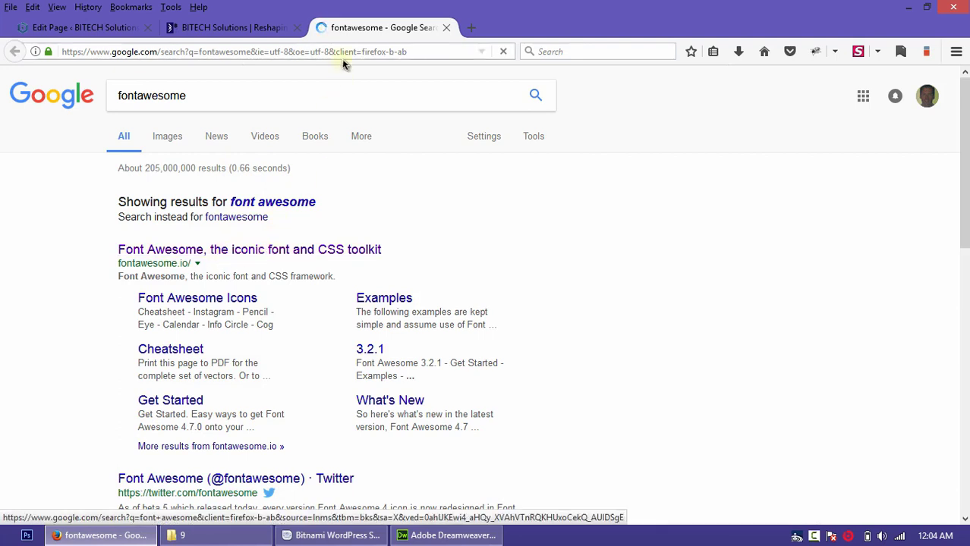
Step: Search the web for "openiconic" in another new tab and open the Open Iconic site
left_click(470, 29)
type("open")
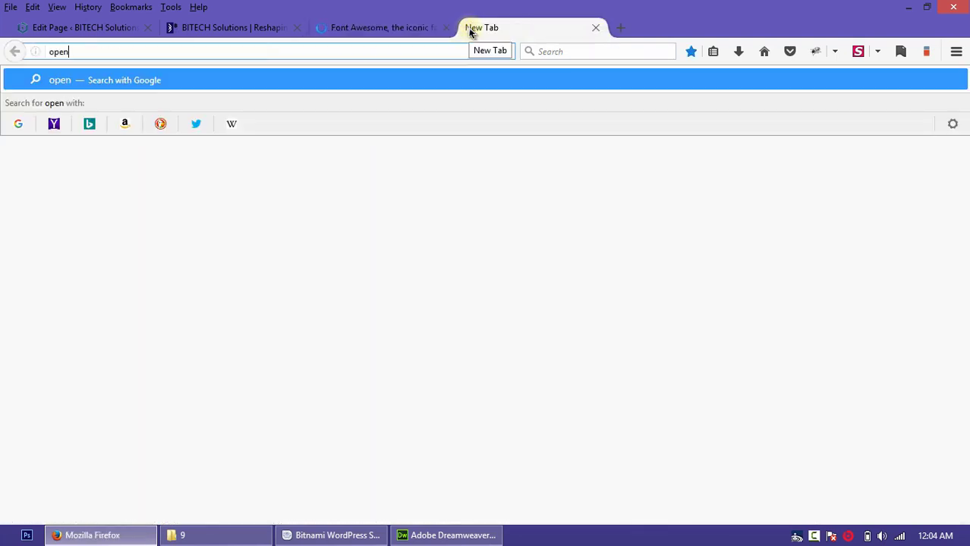
type("icon")
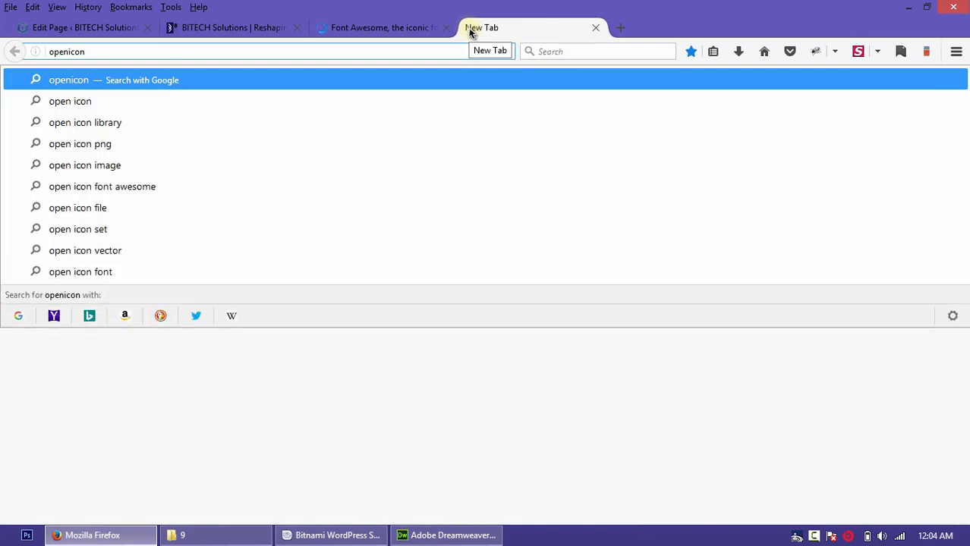
type("ic")
key("Return")
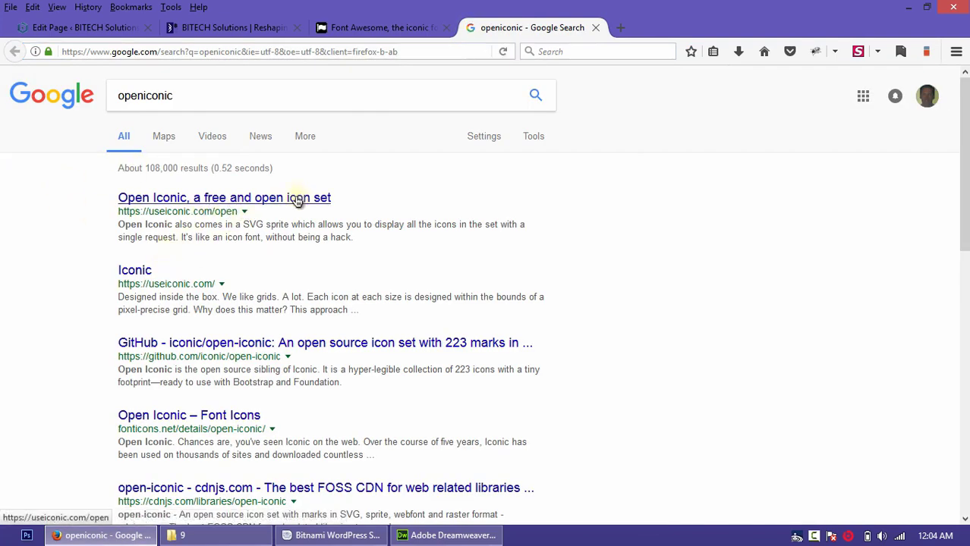
left_click(265, 198)
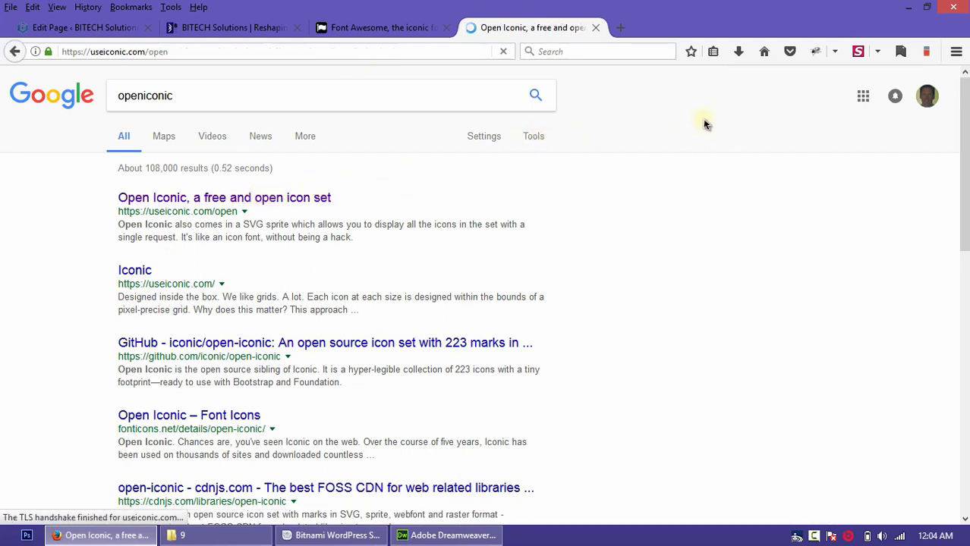
Step: Return to the Font Awesome site, dismiss its pre-order popup and look over the home page
left_click(416, 28)
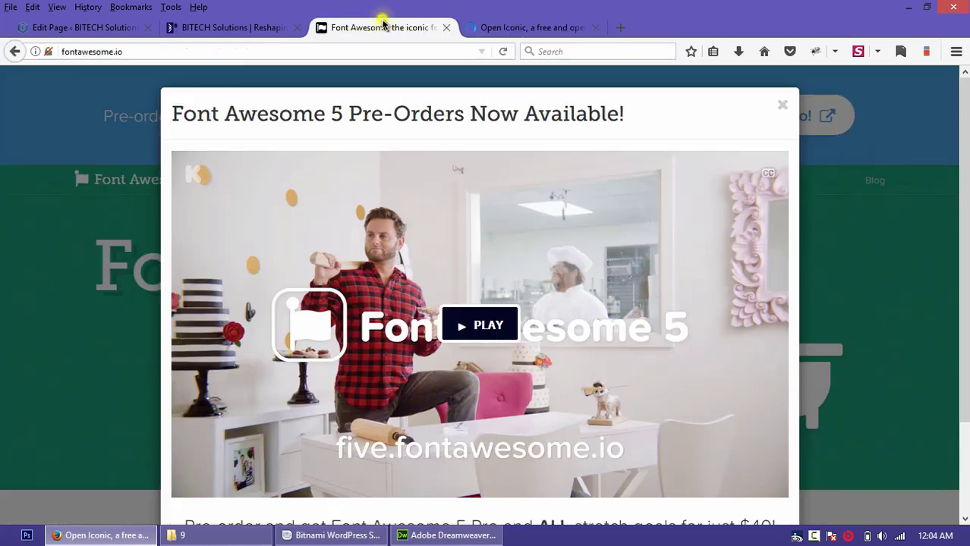
scroll(433, 174, "down", 3)
scroll(607, 151, "up", 3)
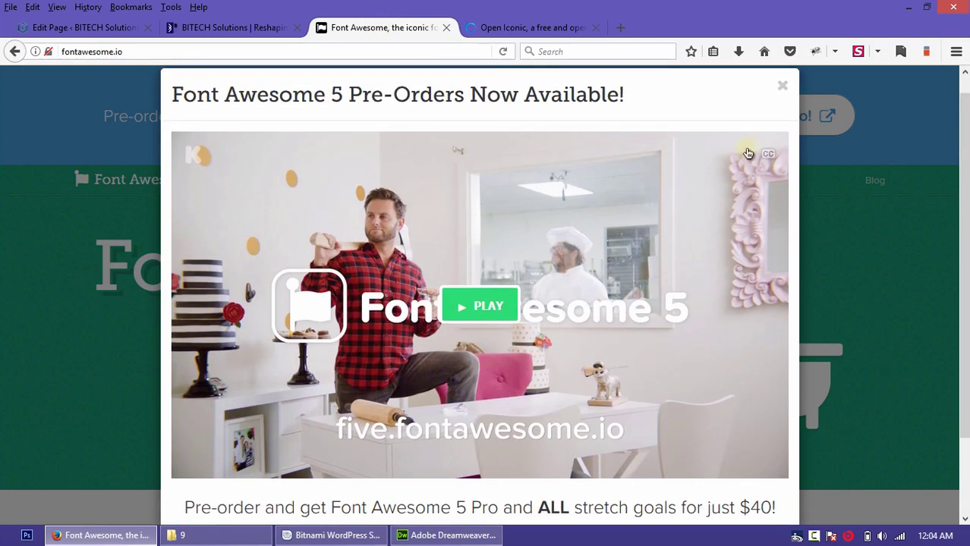
left_click(779, 109)
scroll(485, 249, "down", 5)
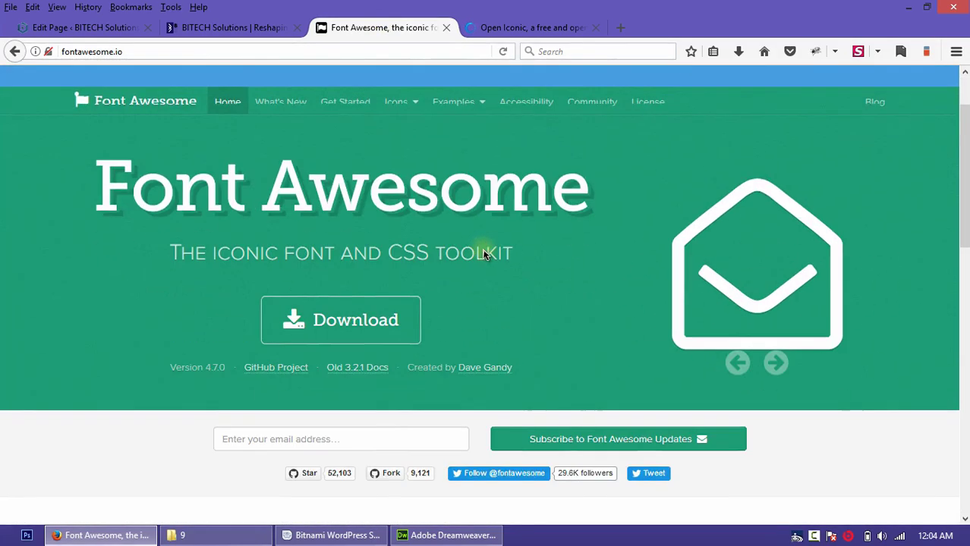
scroll(484, 254, "down", 6)
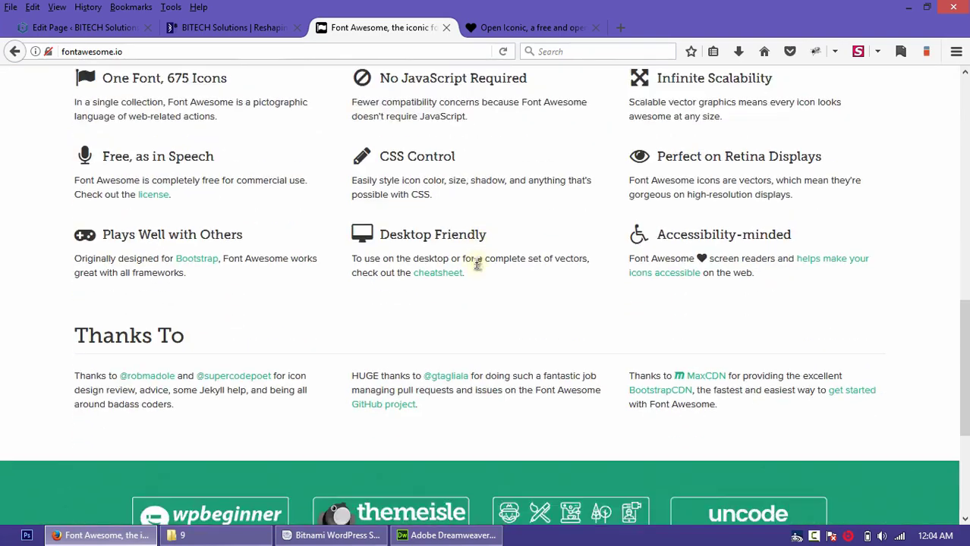
scroll(386, 277, "up", 10)
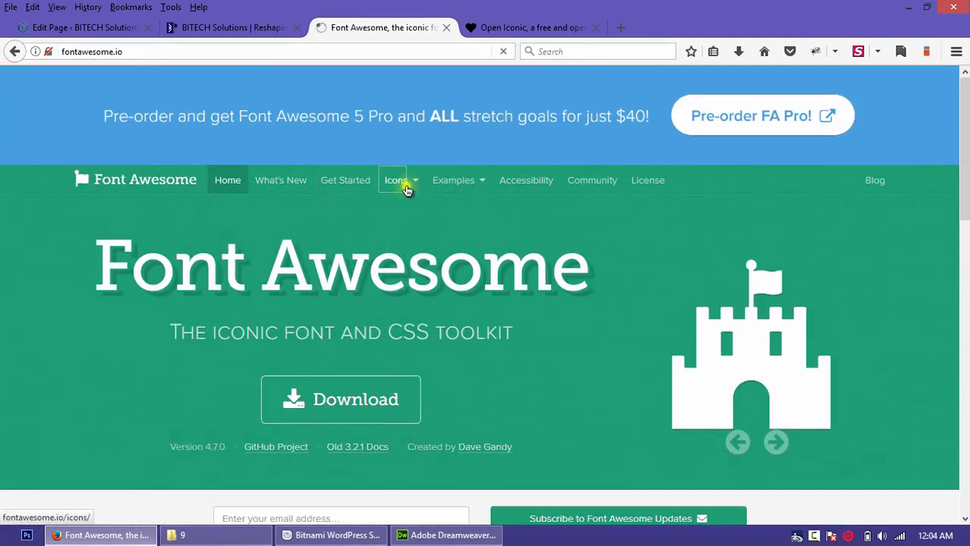
Step: Open Font Awesome's Icons page and browse the listed icons
left_click(407, 189)
scroll(407, 189, "down", 2)
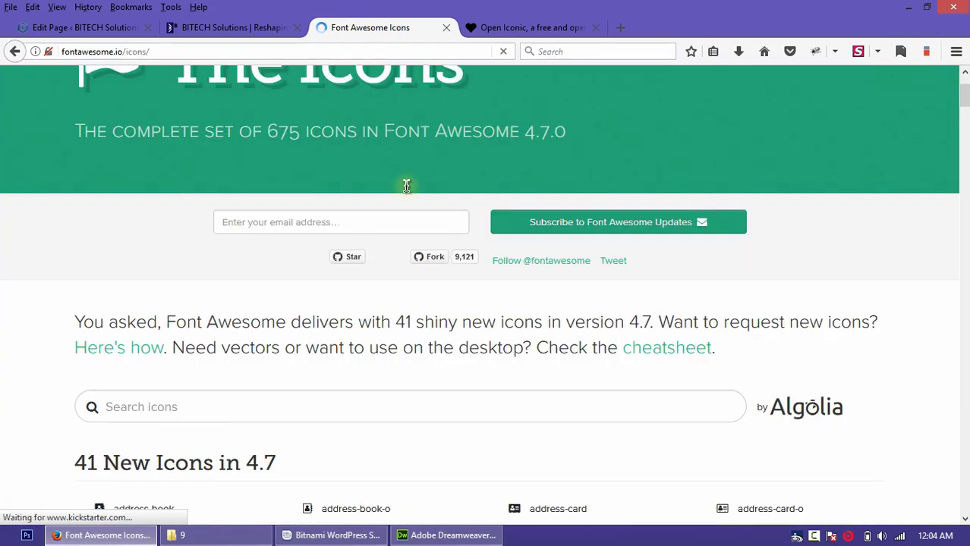
scroll(407, 190, "down", 1)
scroll(406, 190, "down", 4)
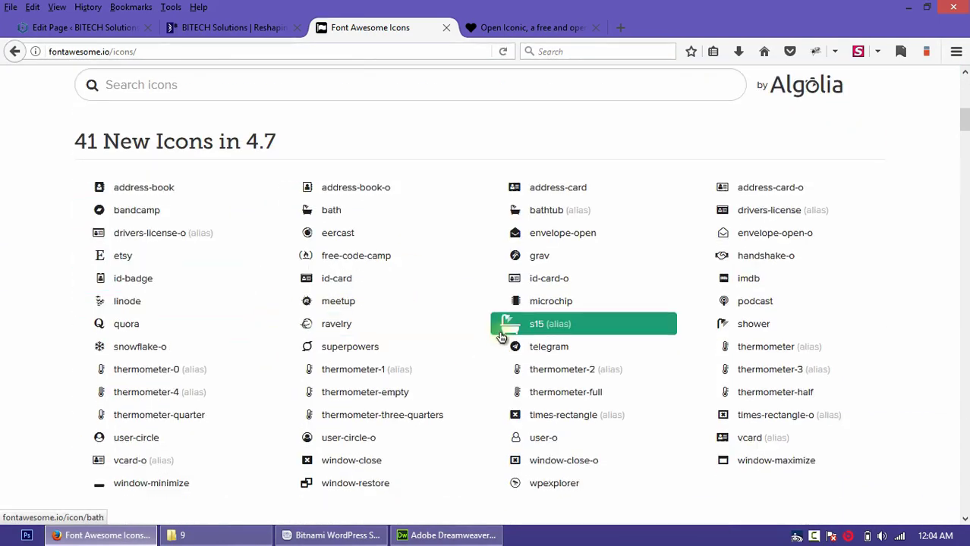
scroll(503, 334, "down", 3)
scroll(503, 338, "down", 3)
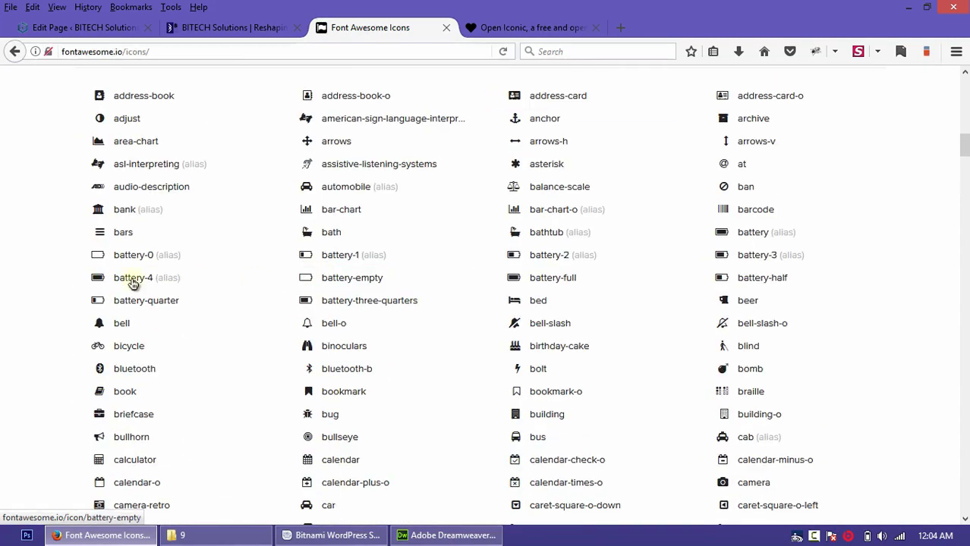
Step: Open the bank icon's page and examine its sizes and HTML code
left_click(120, 212)
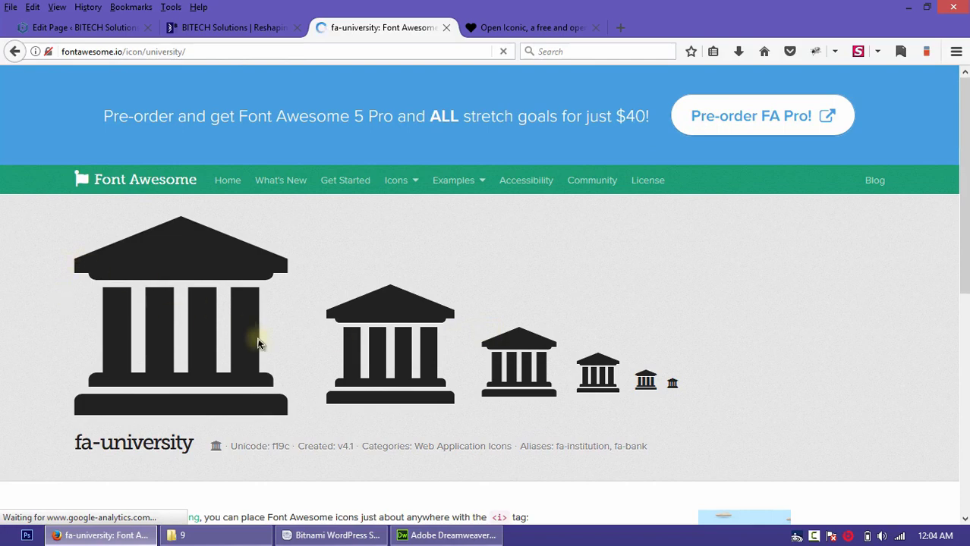
scroll(177, 236, "down", 2)
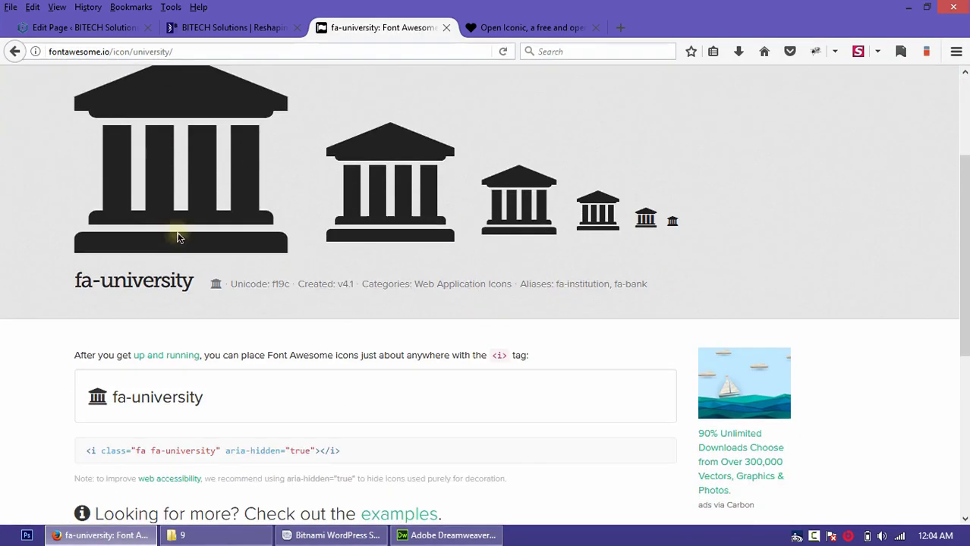
scroll(619, 220, "down", 4)
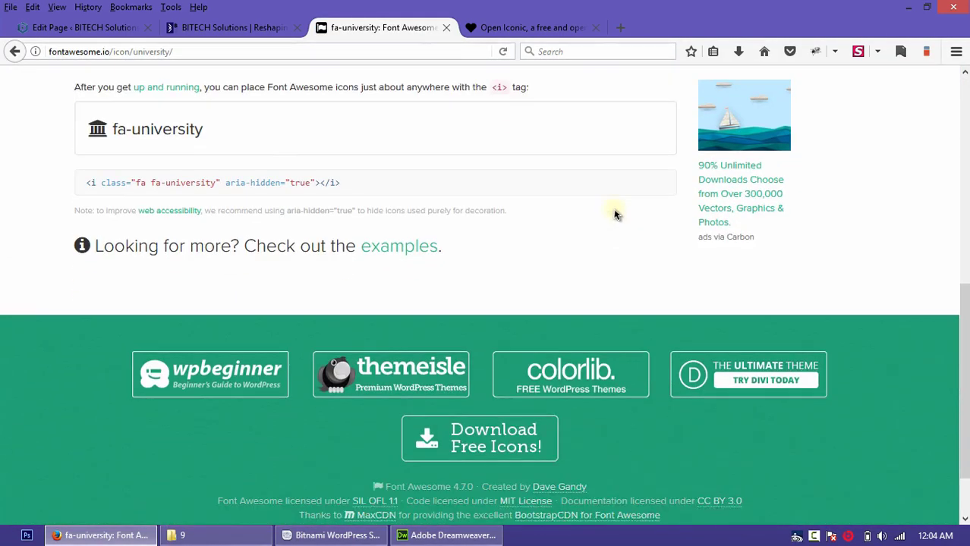
Step: Switch to the Open Iconic site and browse its set of icons
left_click(556, 28)
scroll(670, 196, "down", 6)
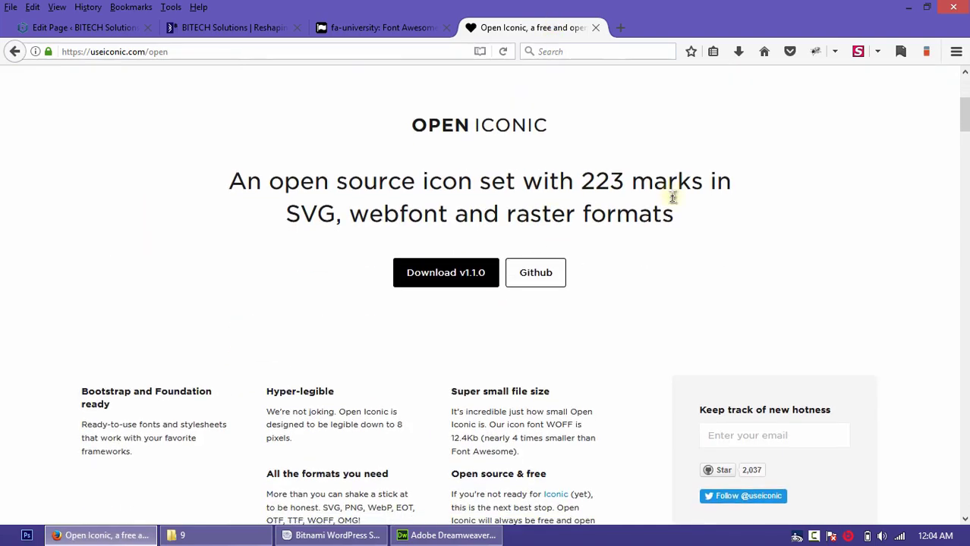
scroll(672, 199, "up", 4)
scroll(672, 202, "down", 11)
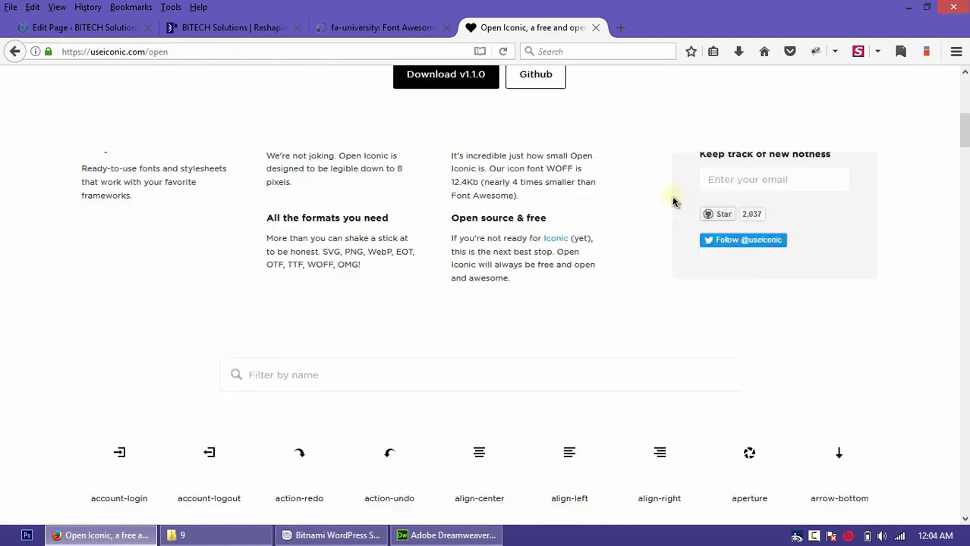
scroll(549, 343, "down", 17)
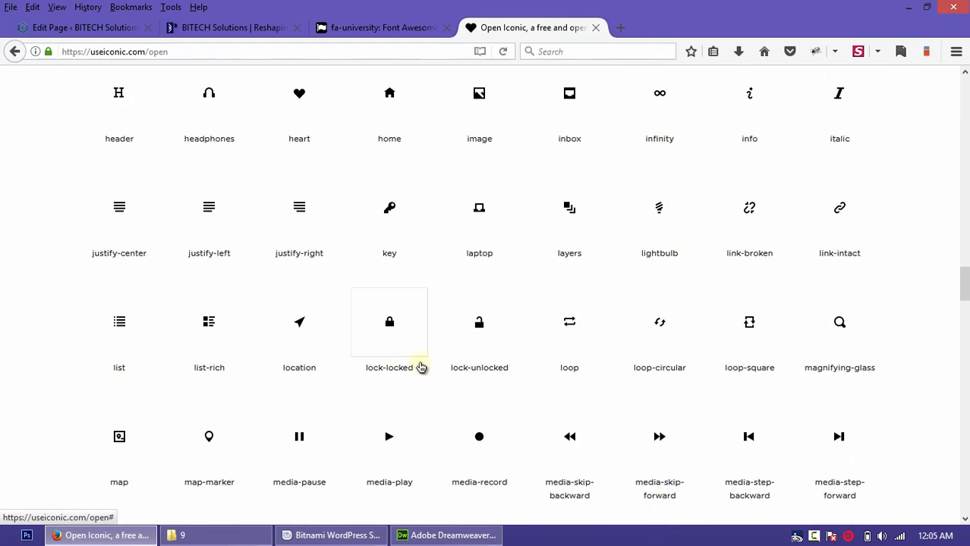
scroll(420, 367, "up", 20)
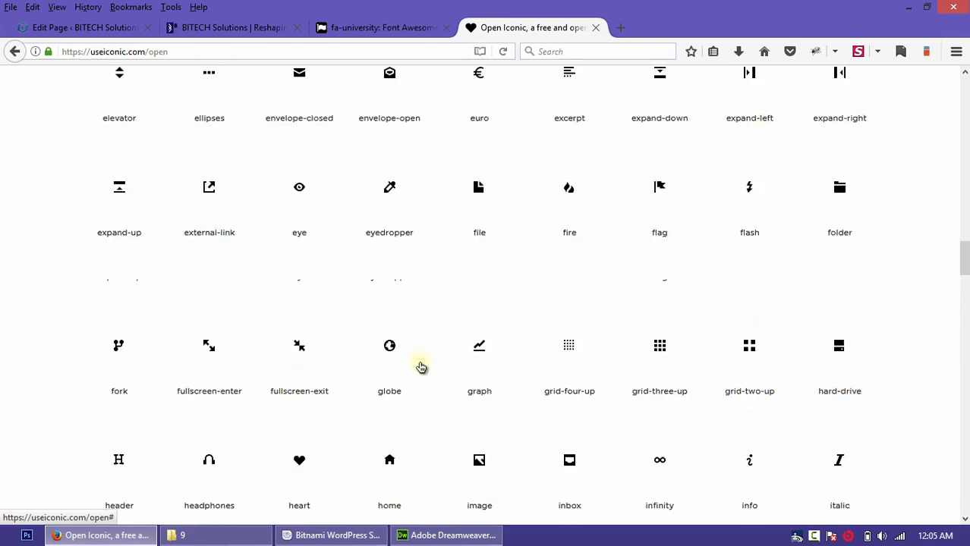
scroll(420, 363, "up", 4)
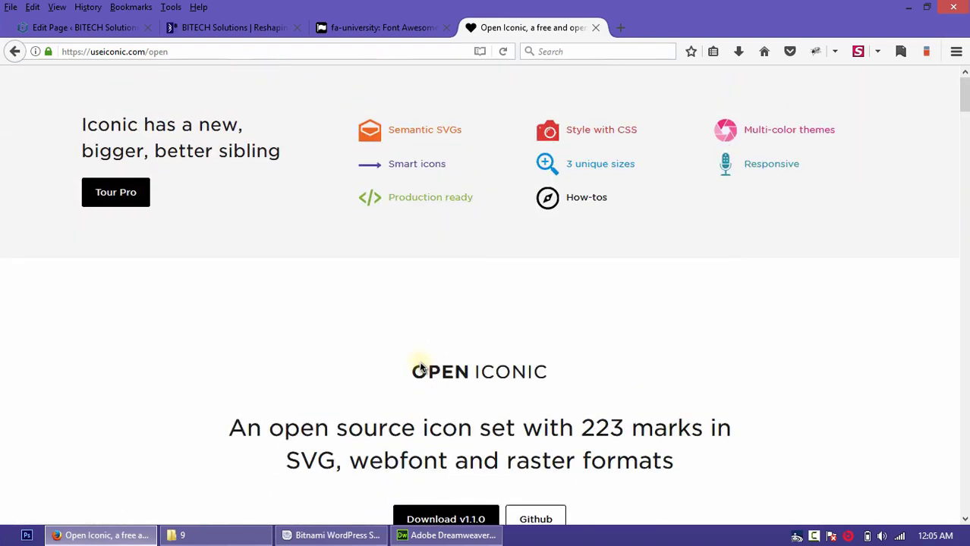
left_click(76, 27)
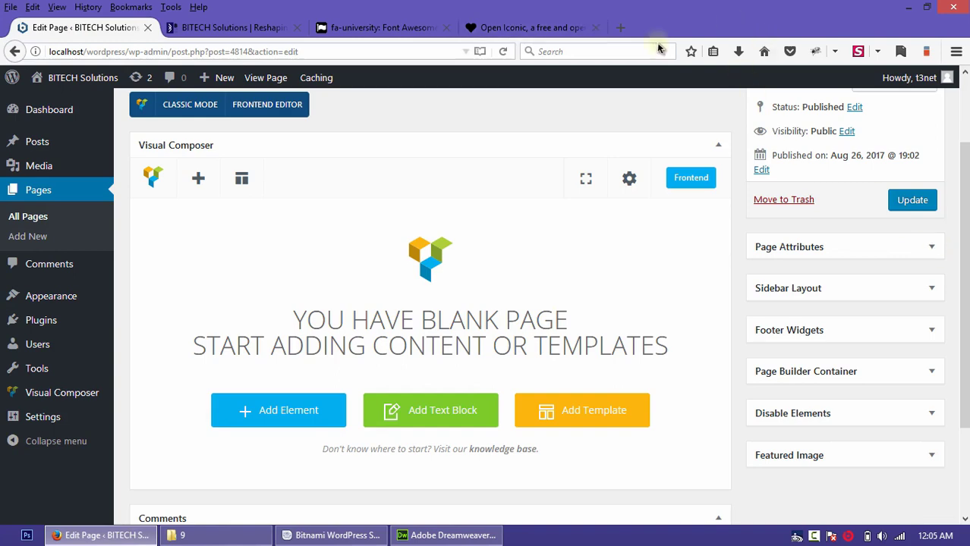
left_click(373, 28)
left_click(519, 28)
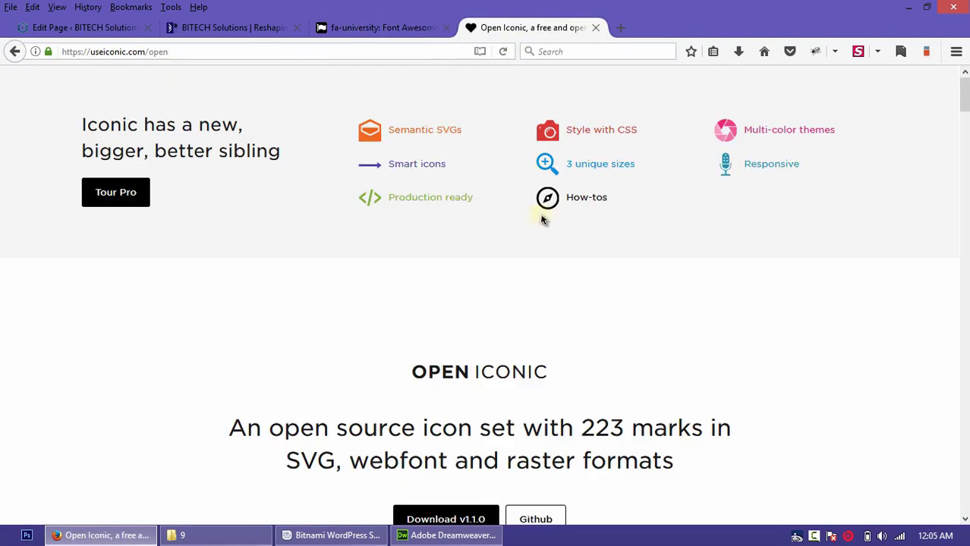
Step: Return to the WordPress page editor and add a row split into four equal columns to the blank page
left_click(89, 28)
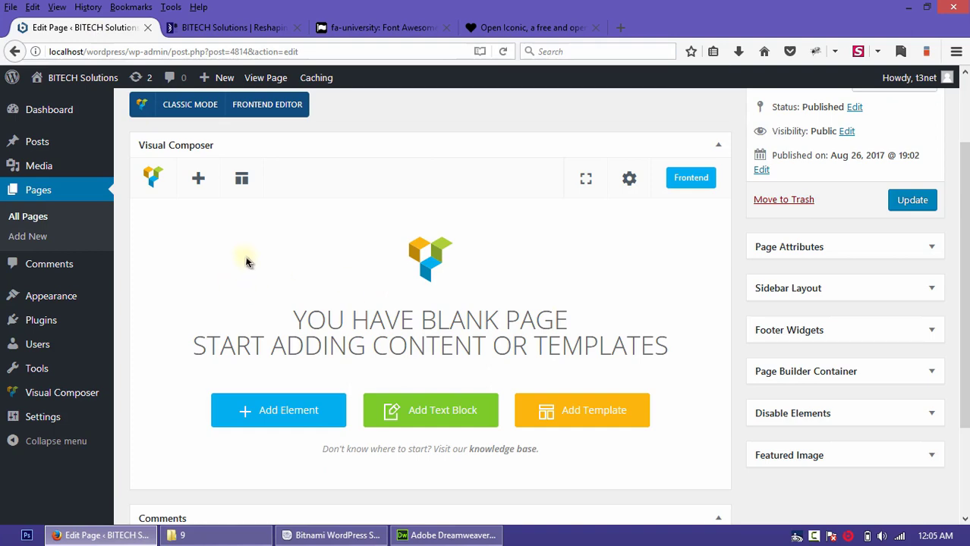
left_click(301, 410)
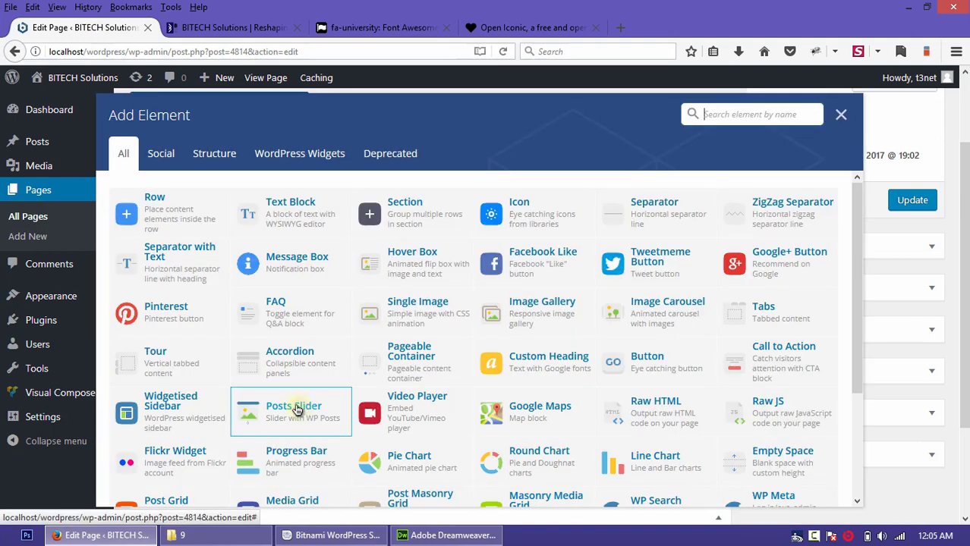
left_click(168, 205)
mouse_move(180, 220)
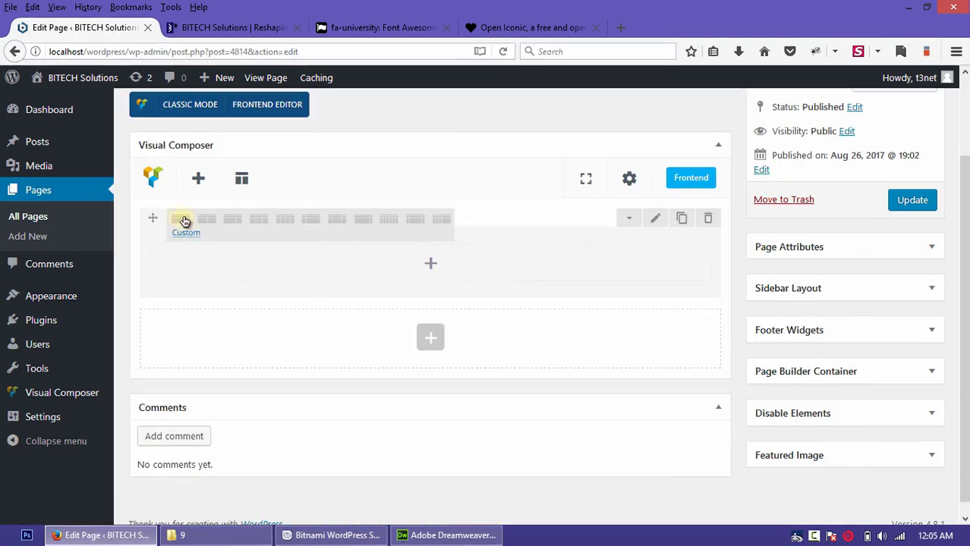
left_click(286, 222)
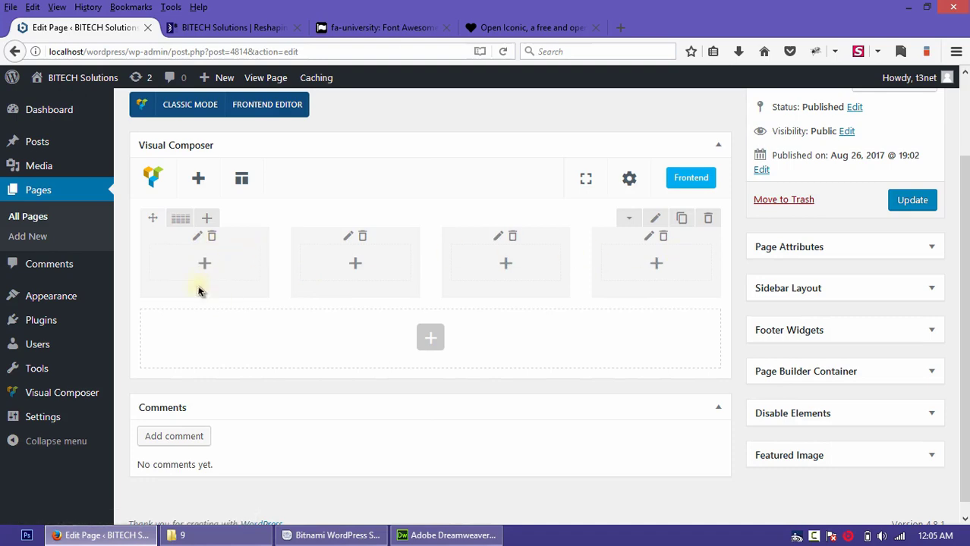
Step: Add an Icon element to the row's first column and choose Font Awesome as its icon library
left_click(202, 262)
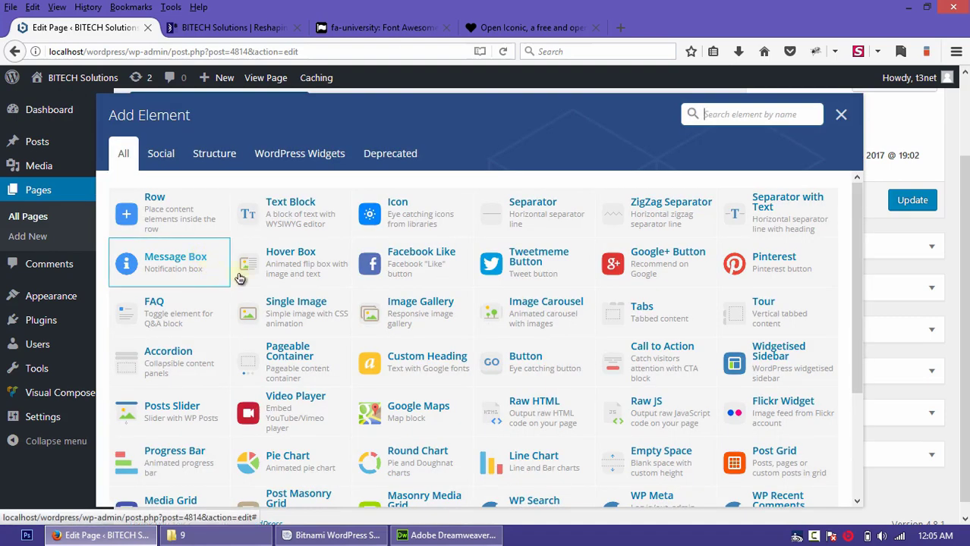
left_click(429, 216)
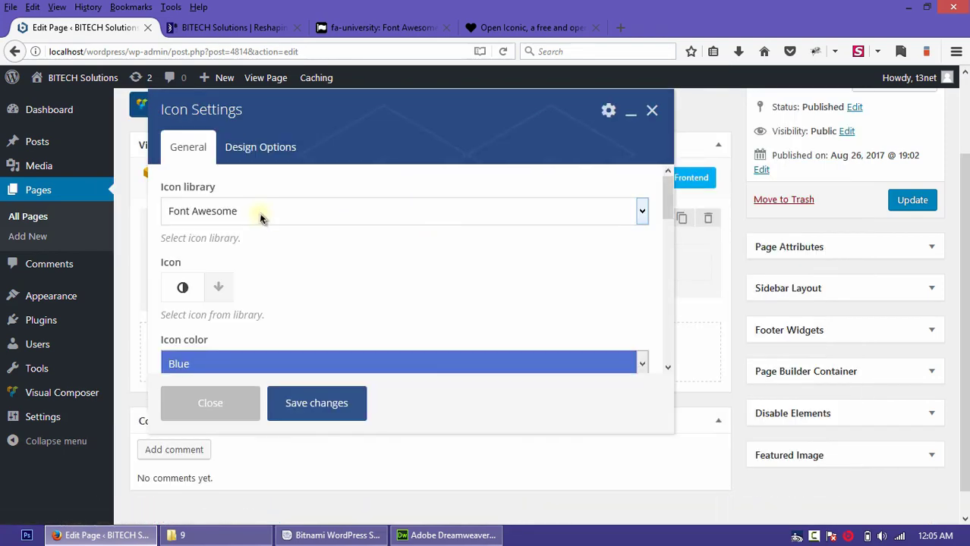
left_click(261, 219)
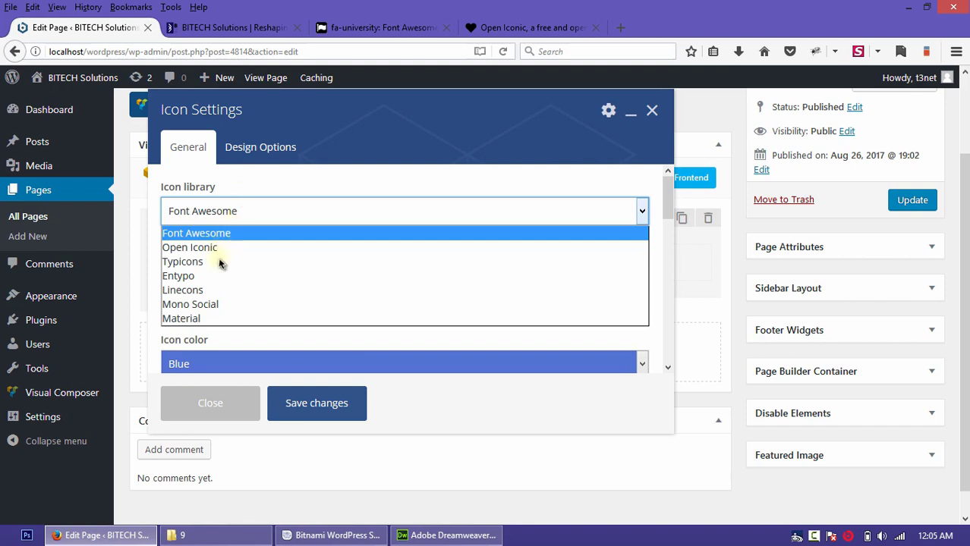
left_click(259, 182)
left_click(205, 214)
left_click(201, 237)
Step: Search the icon library for "pie" and choose the pie chart icon, matching the first icon on the BITECH Solutions site
left_click_drag(665, 206, 665, 223)
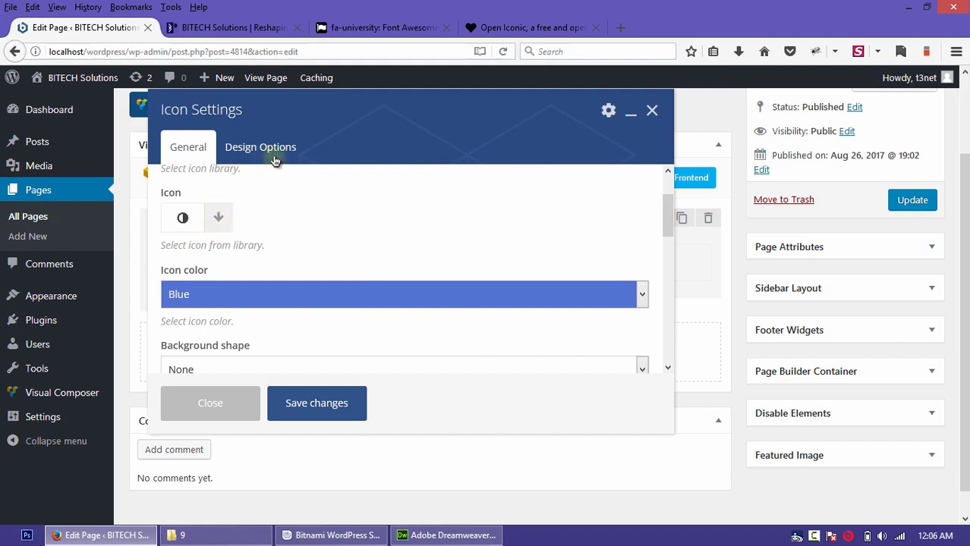
left_click(219, 218)
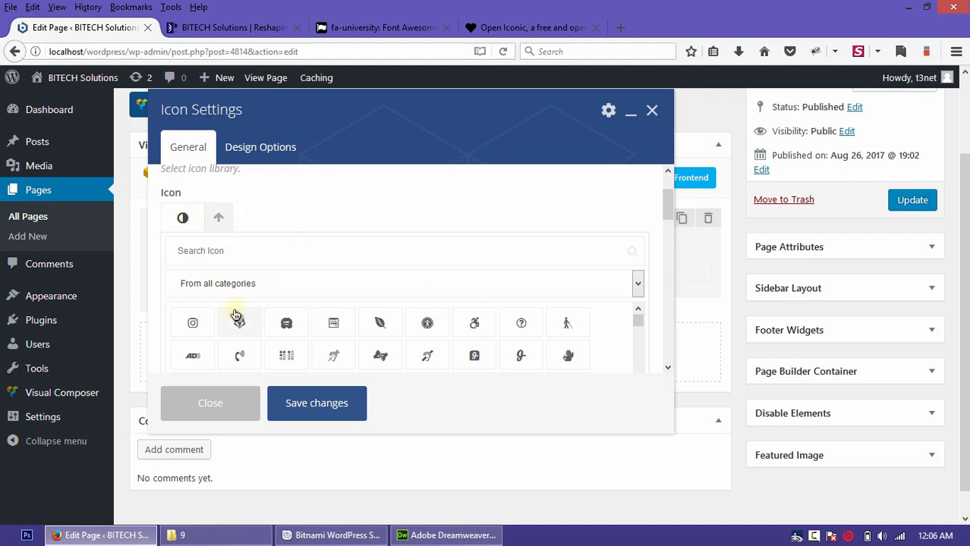
scroll(241, 298, "down", 1)
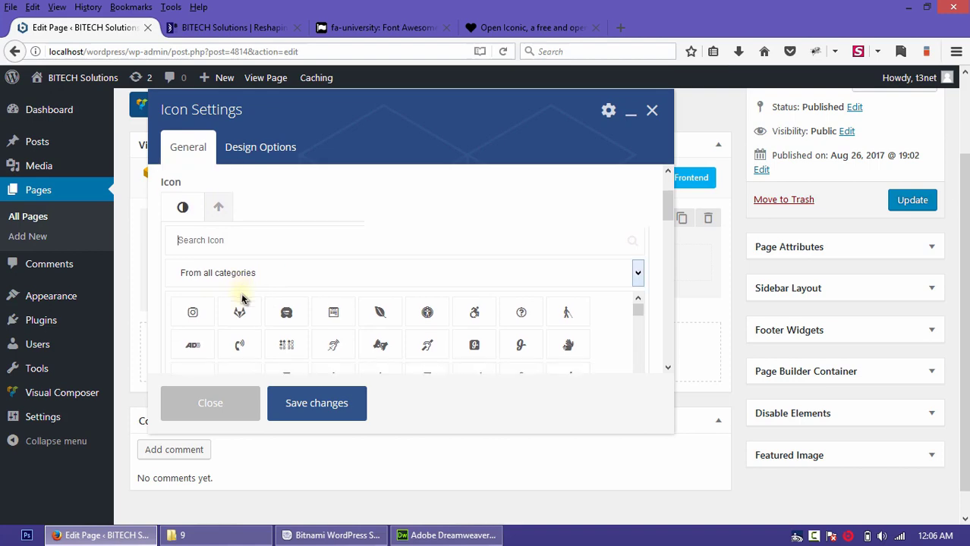
scroll(242, 299, "up", 1)
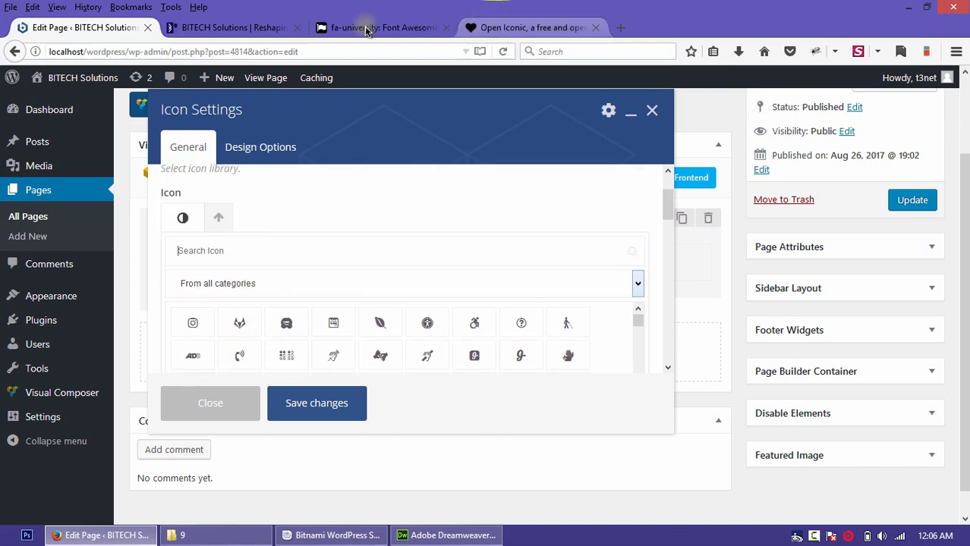
left_click(247, 26)
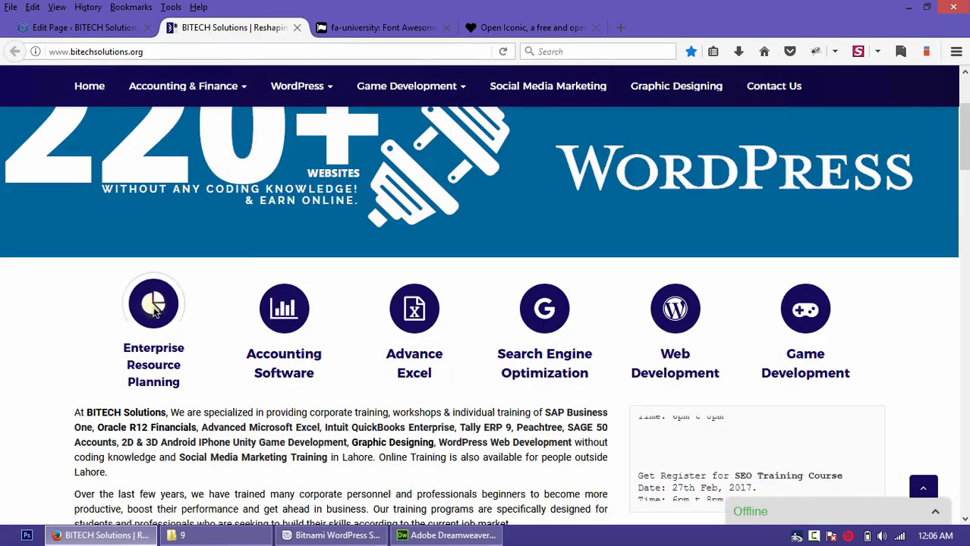
left_click(122, 28)
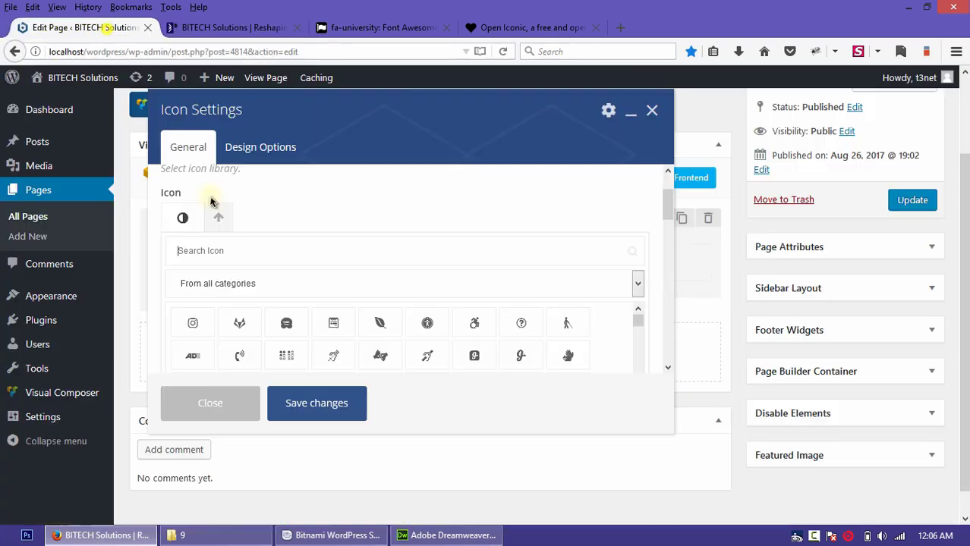
left_click(227, 248)
type("pie")
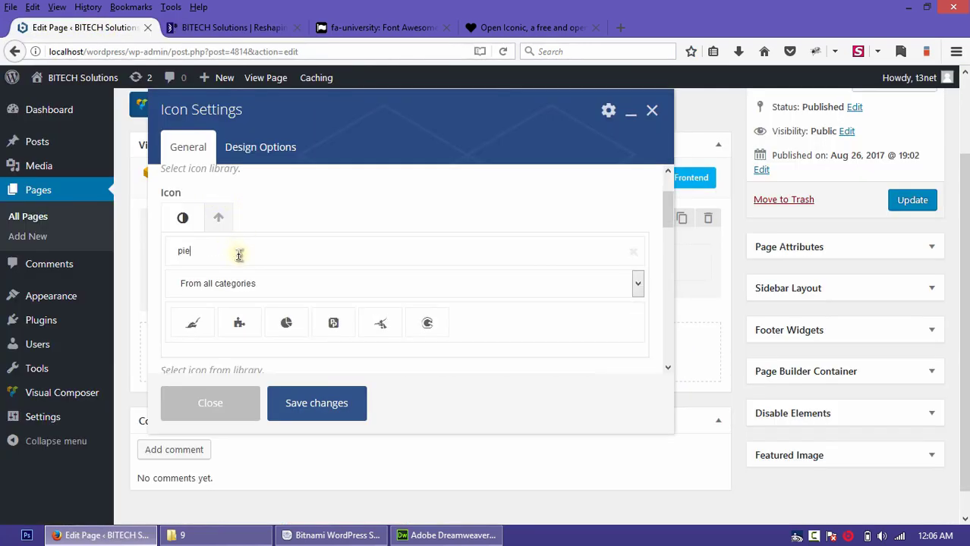
left_click(279, 325)
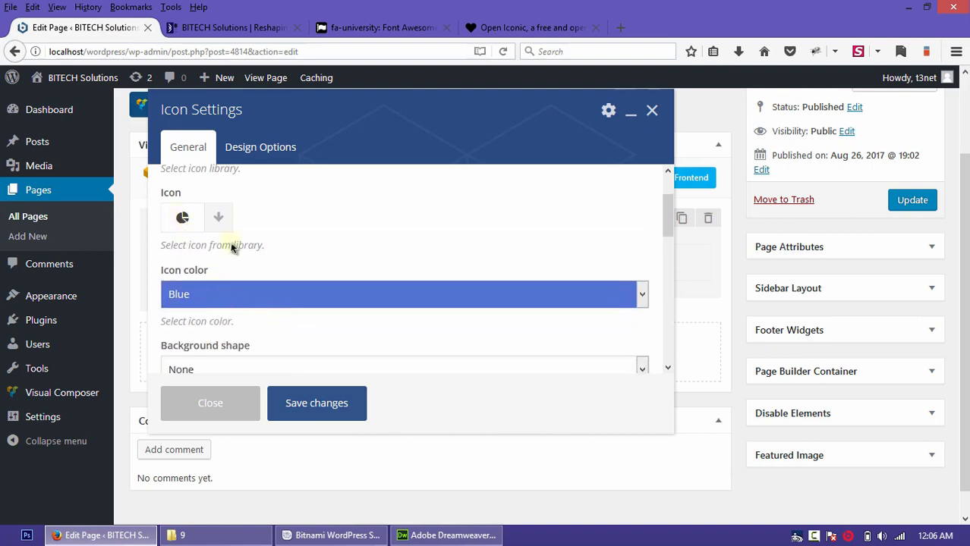
Step: Check the icon colour on the BITECH Solutions site and set the pie chart icon's colour to White
left_click(235, 27)
left_click(114, 29)
left_click(205, 28)
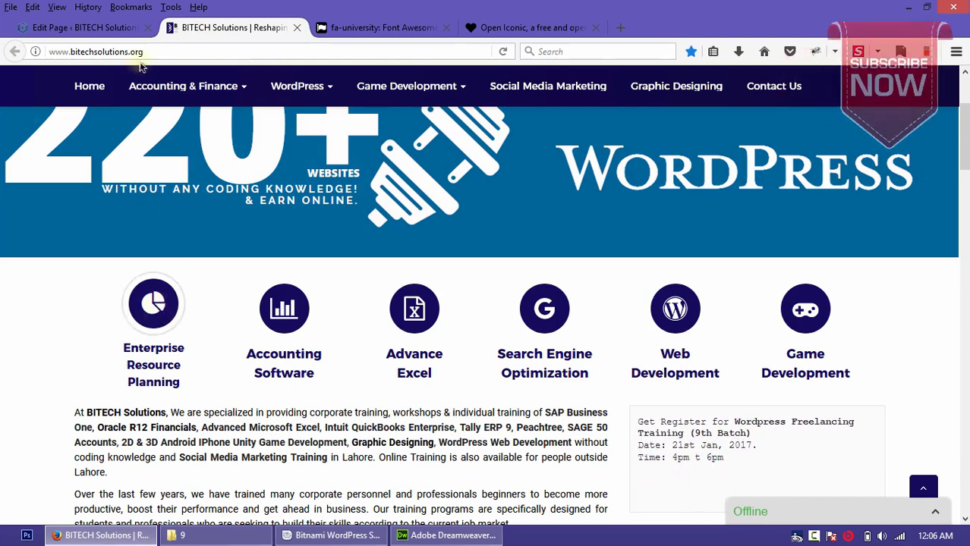
left_click(80, 28)
left_click(200, 292)
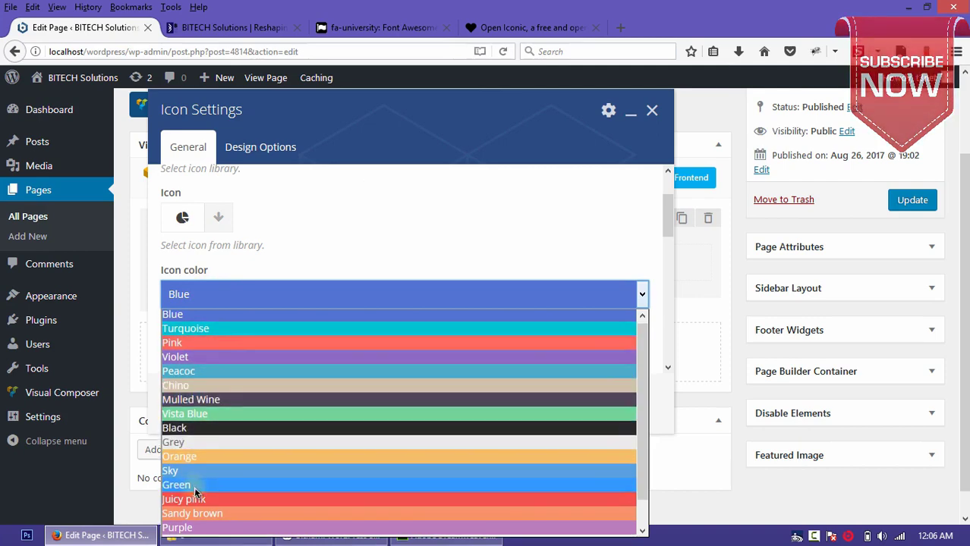
scroll(193, 470, "down", 1)
key("Escape")
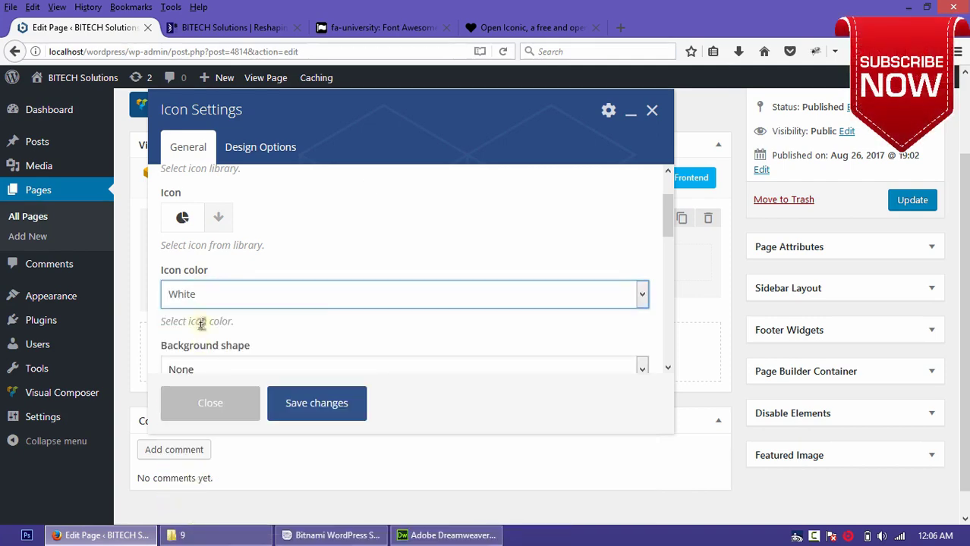
left_click(207, 297)
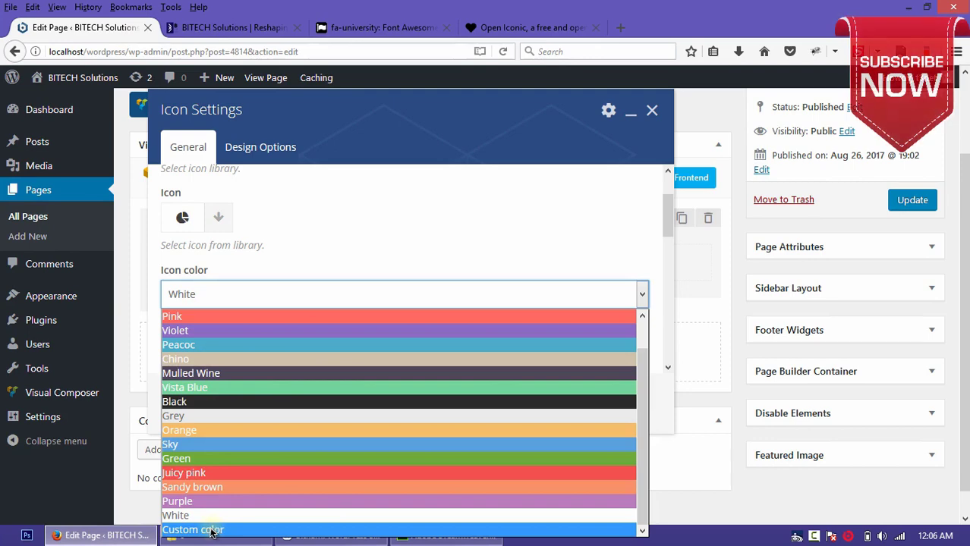
left_click(337, 232)
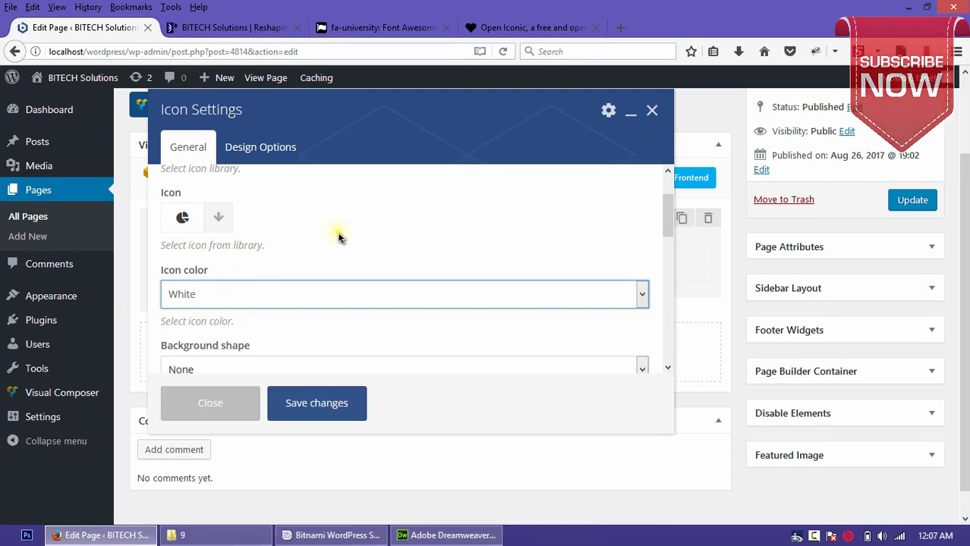
Step: Give the icon a Circle background shape like the one on the BITECH Solutions site, with the background colour Blue
scroll(311, 296, "down", 2)
left_click(295, 289)
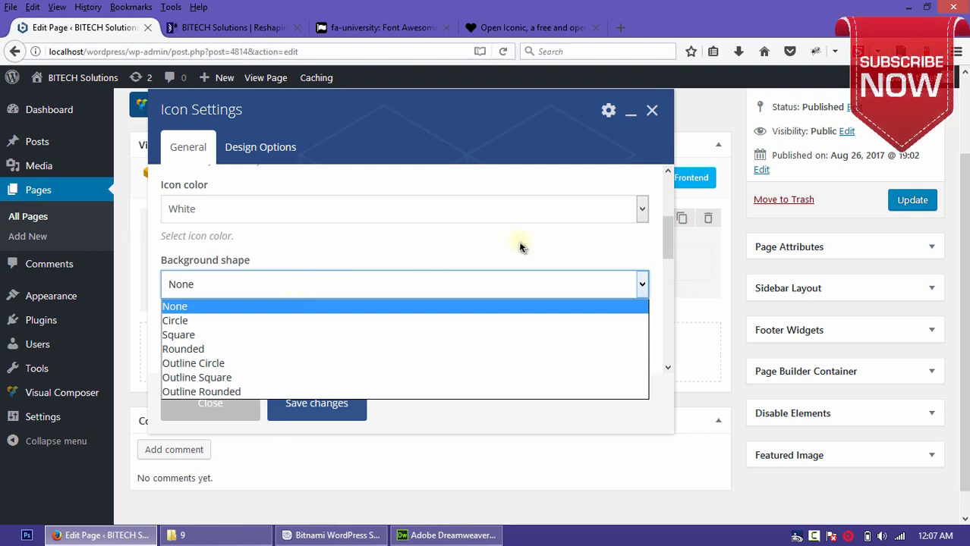
left_click(250, 28)
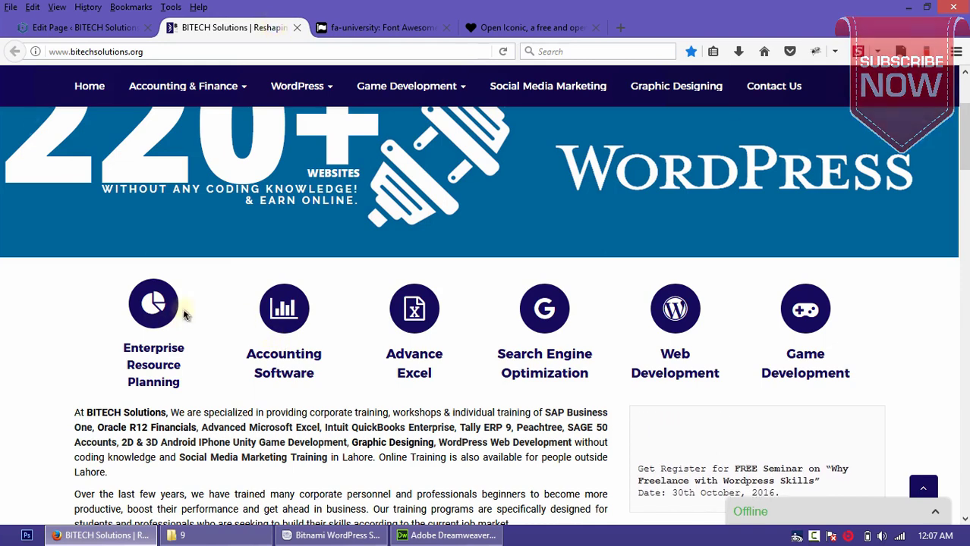
left_click(113, 27)
left_click(248, 287)
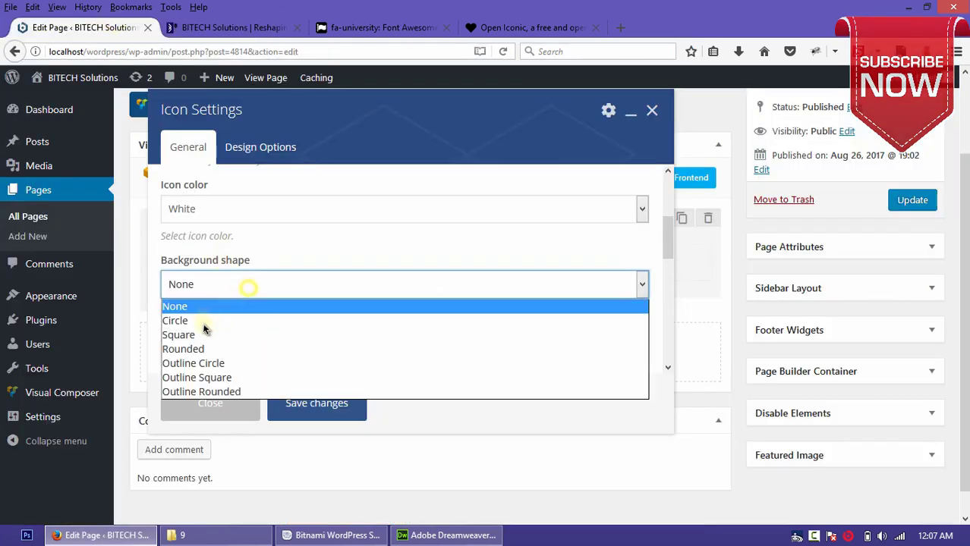
left_click(202, 320)
scroll(274, 269, "down", 2)
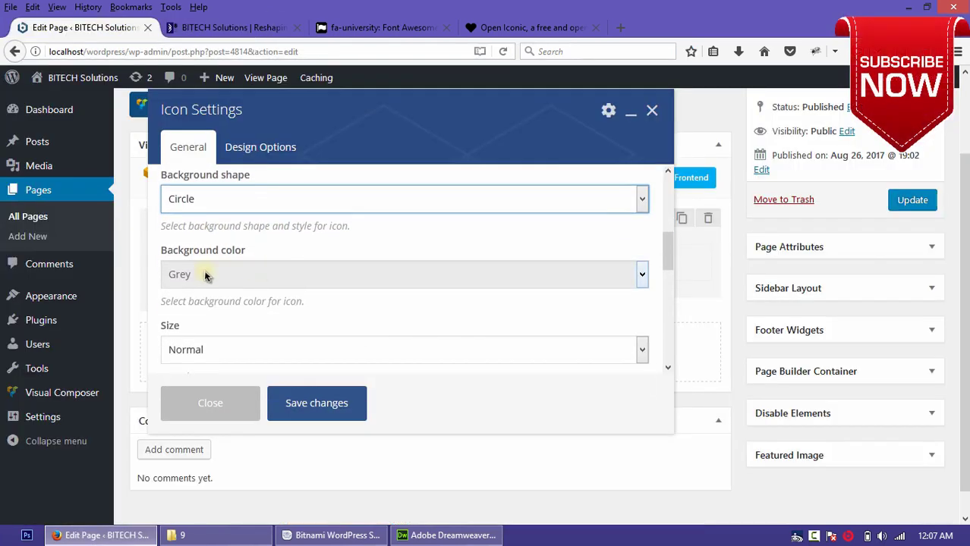
left_click(205, 275)
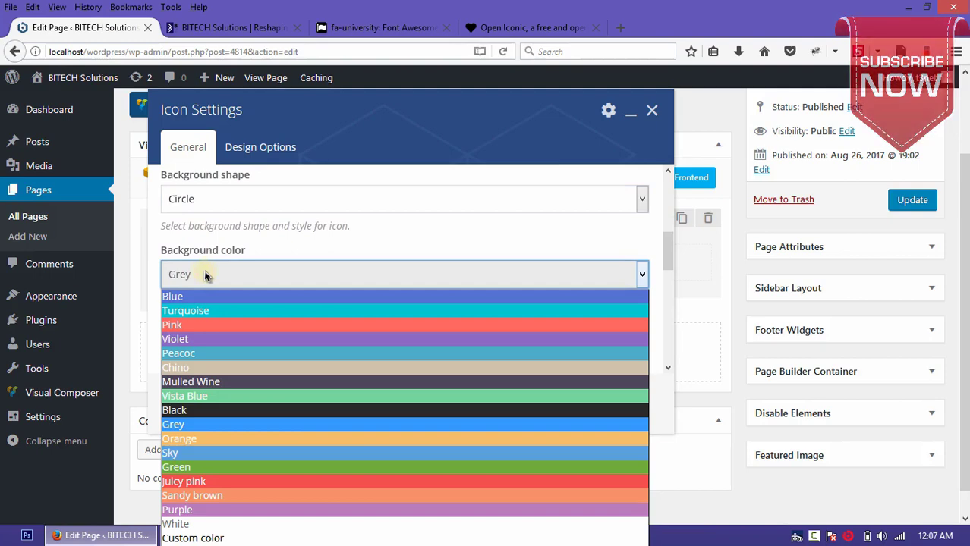
left_click(201, 296)
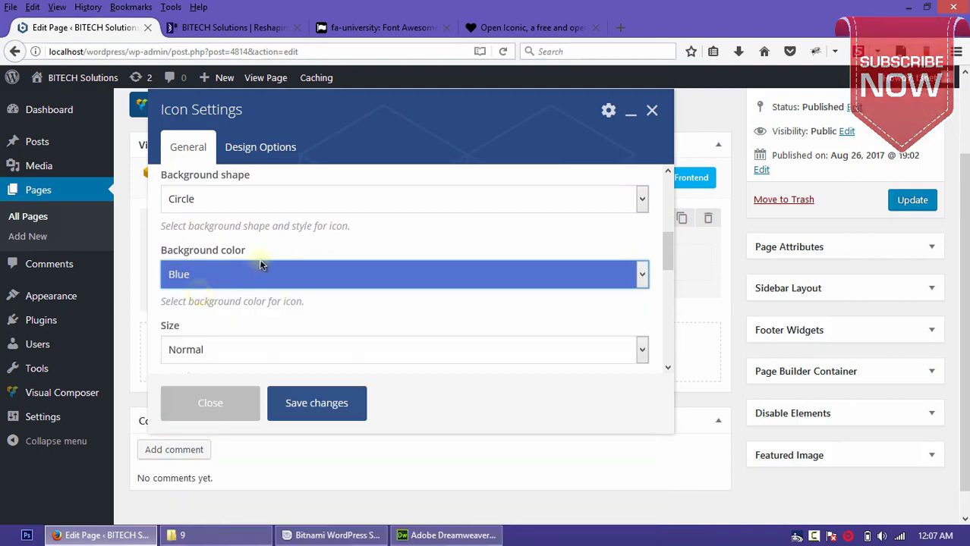
Step: Set the icon's size to Large and its alignment to Center
scroll(259, 262, "down", 3)
left_click(215, 184)
scroll(213, 227, "down", 1)
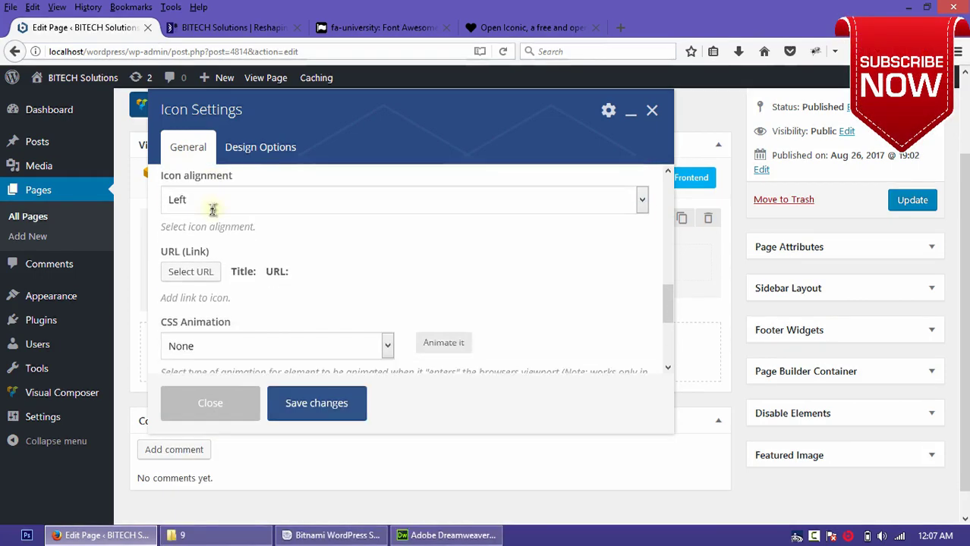
scroll(210, 248, "up", 2)
scroll(210, 249, "up", 1)
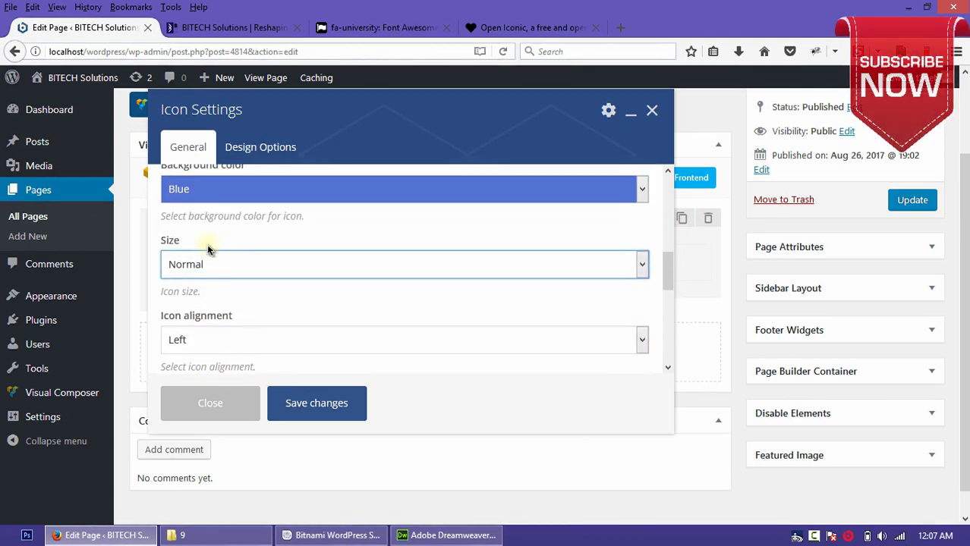
left_click(208, 266)
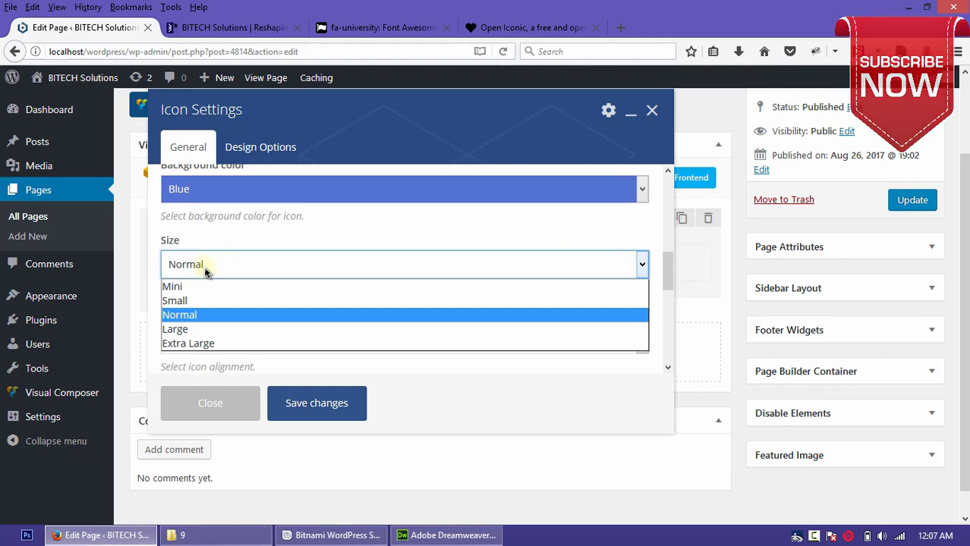
left_click(194, 330)
scroll(302, 232, "down", 1)
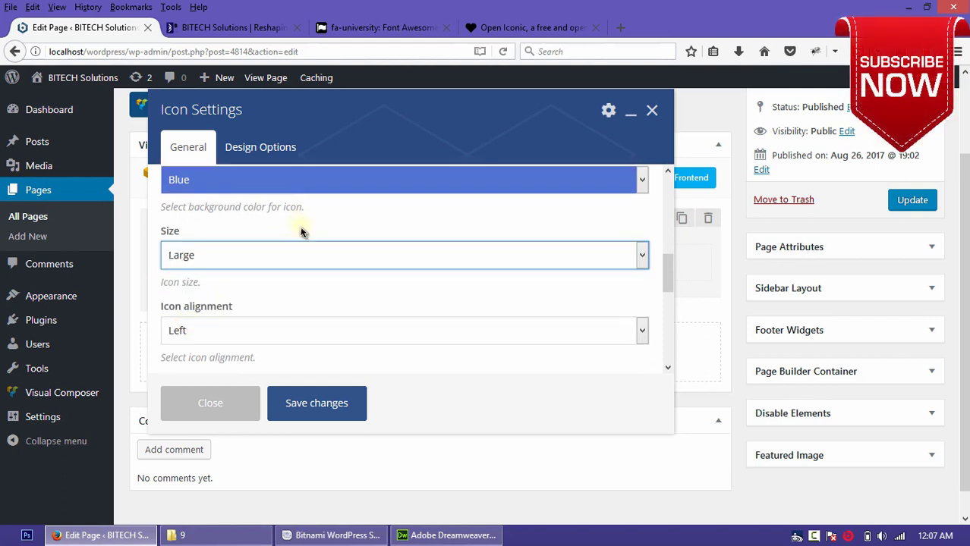
scroll(301, 232, "down", 2)
left_click(210, 254)
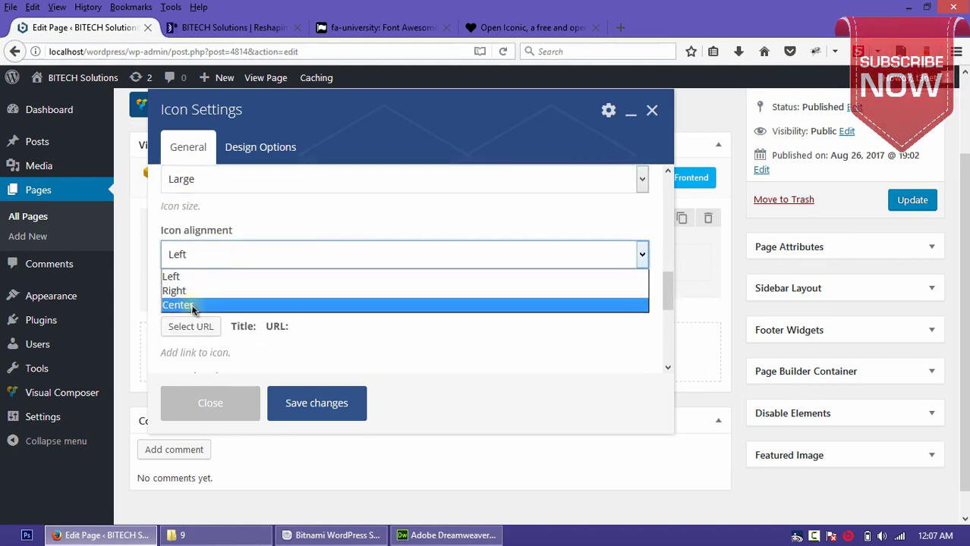
left_click(192, 305)
Step: View the icon's link options without setting a link, and set its CSS animation to fadeIn
scroll(199, 299, "down", 3)
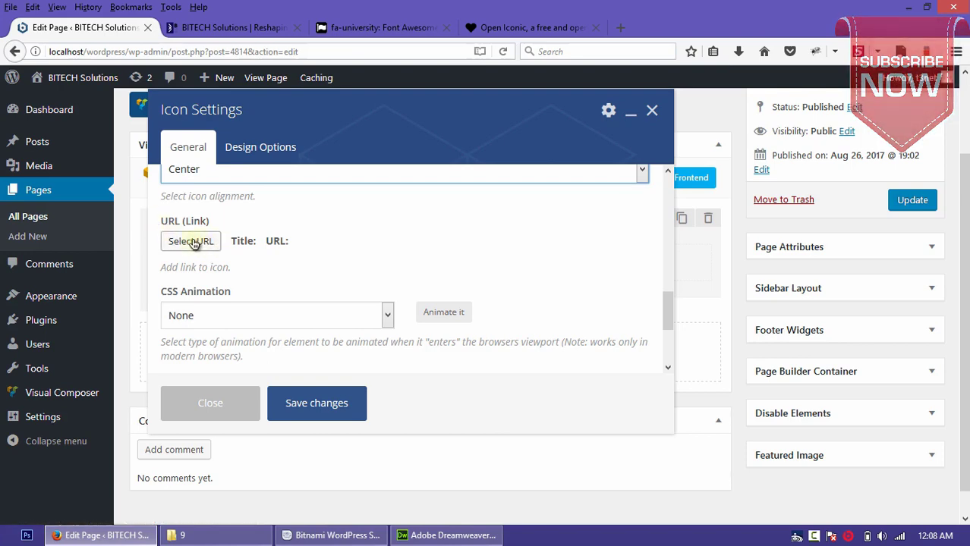
left_click(208, 241)
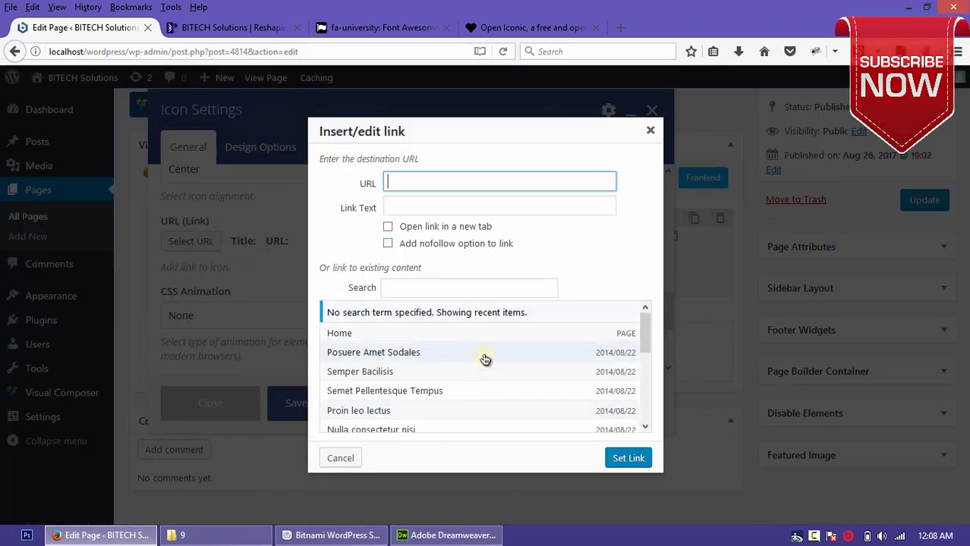
left_click(648, 132)
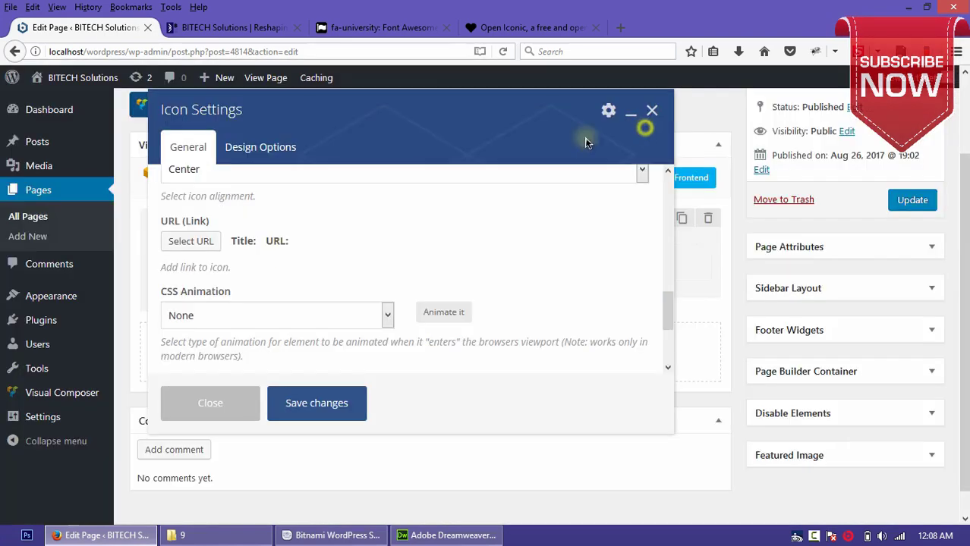
left_click(204, 316)
left_click(199, 180)
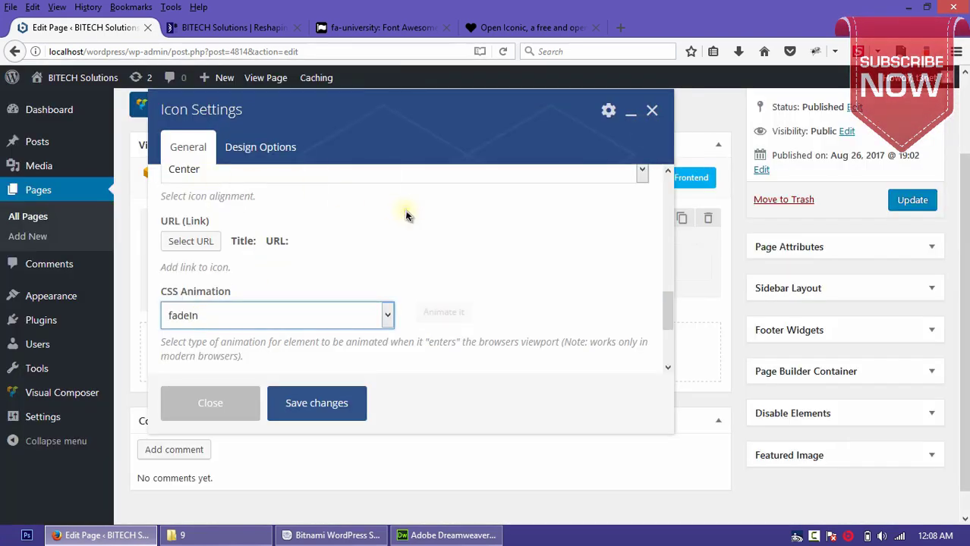
Step: Look over the icon's element ID and extra class name fields and its margin, border, padding and background design options
scroll(405, 213, "down", 2)
scroll(218, 311, "down", 1)
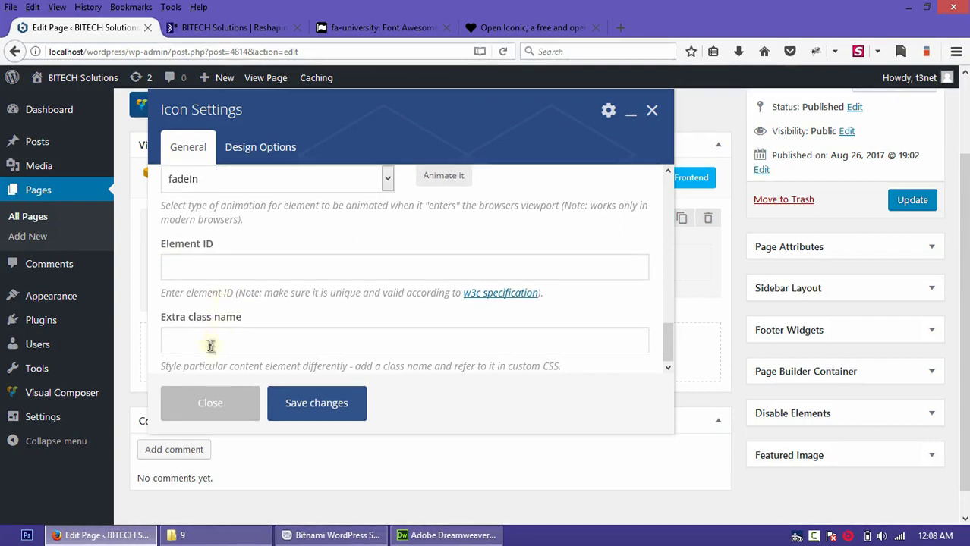
scroll(285, 235, "up", 5)
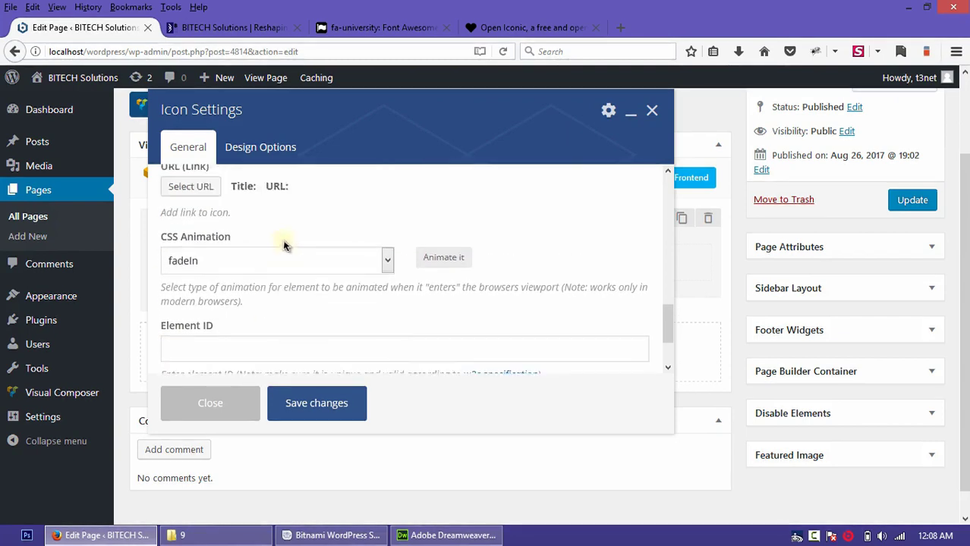
left_click(262, 154)
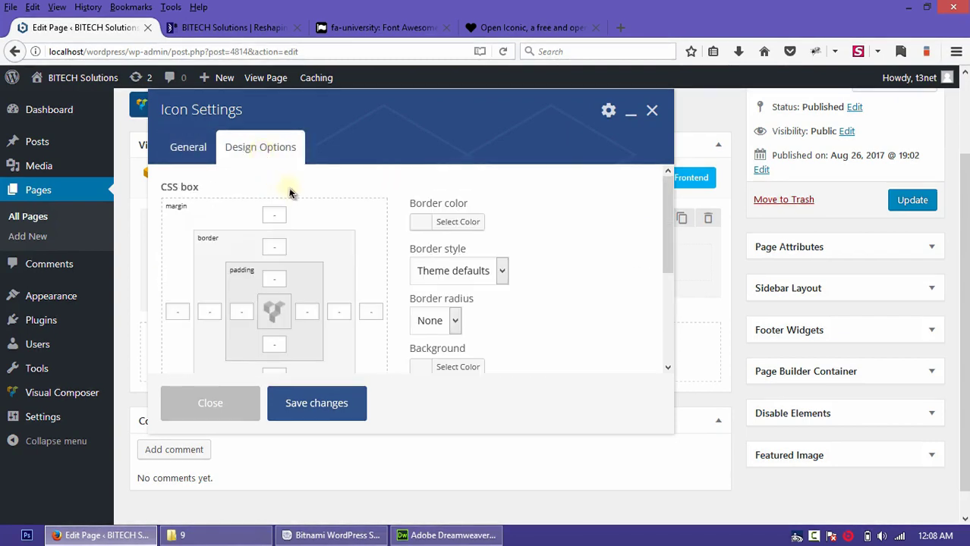
scroll(493, 331, "down", 2)
scroll(485, 266, "down", 1)
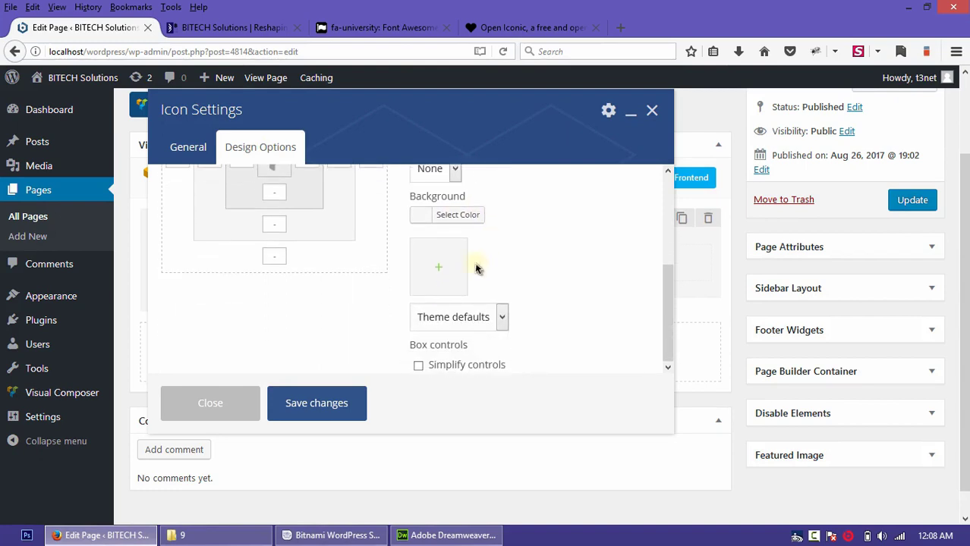
Step: Look over the icon's CSS box, border style, border radius, background and box control options once more
scroll(476, 269, "up", 4)
scroll(445, 271, "up", 1)
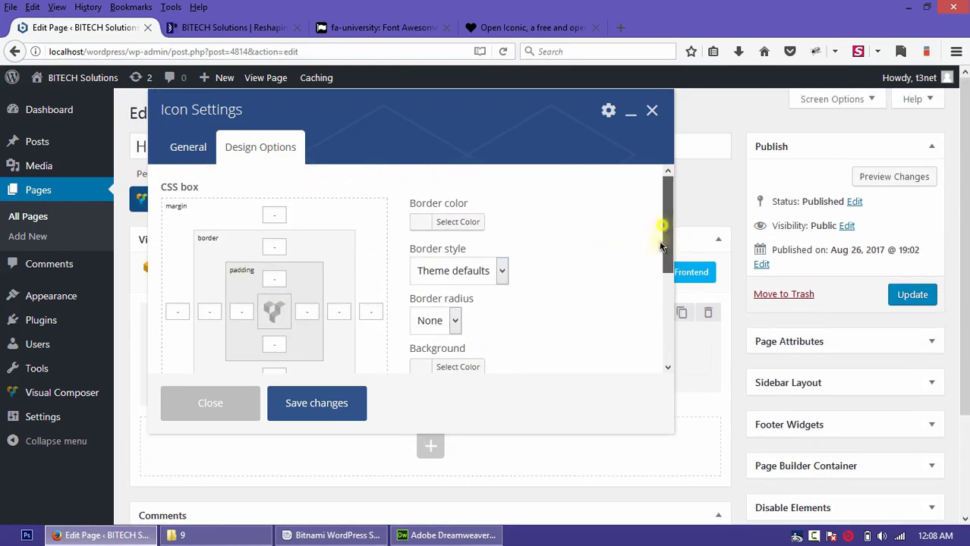
scroll(665, 228, "down", 2)
scroll(665, 228, "up", 2)
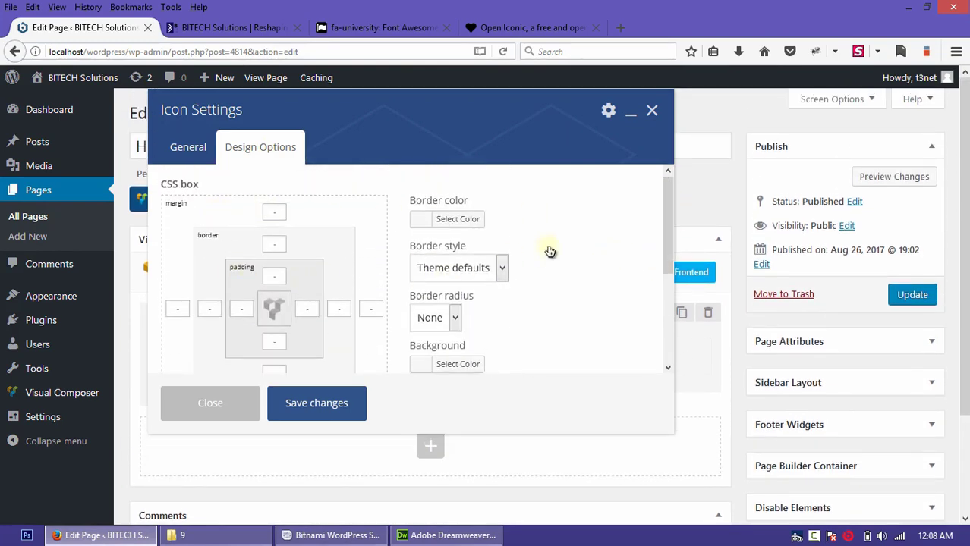
scroll(251, 251, "down", 3)
left_click(172, 144)
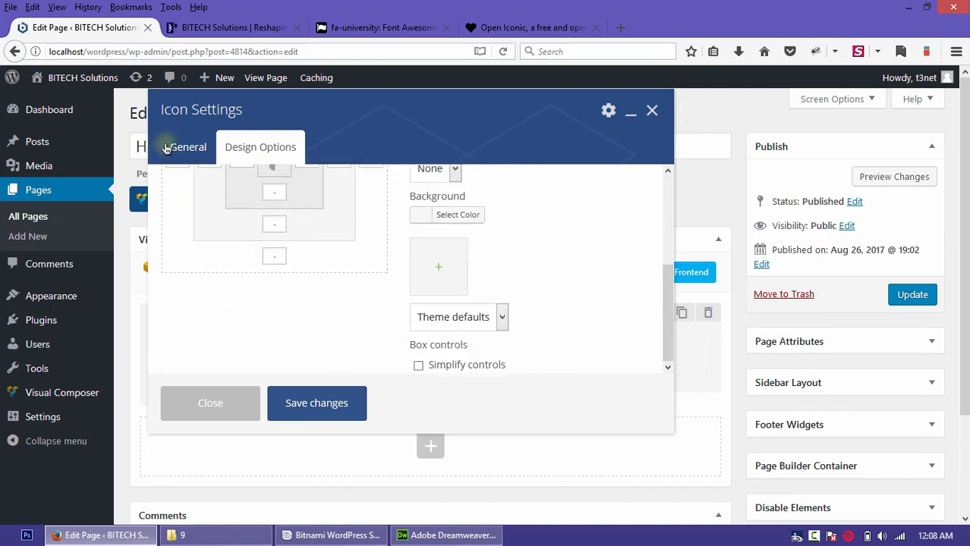
Step: Save the pie chart icon's settings and preview the Home page
left_click(341, 407)
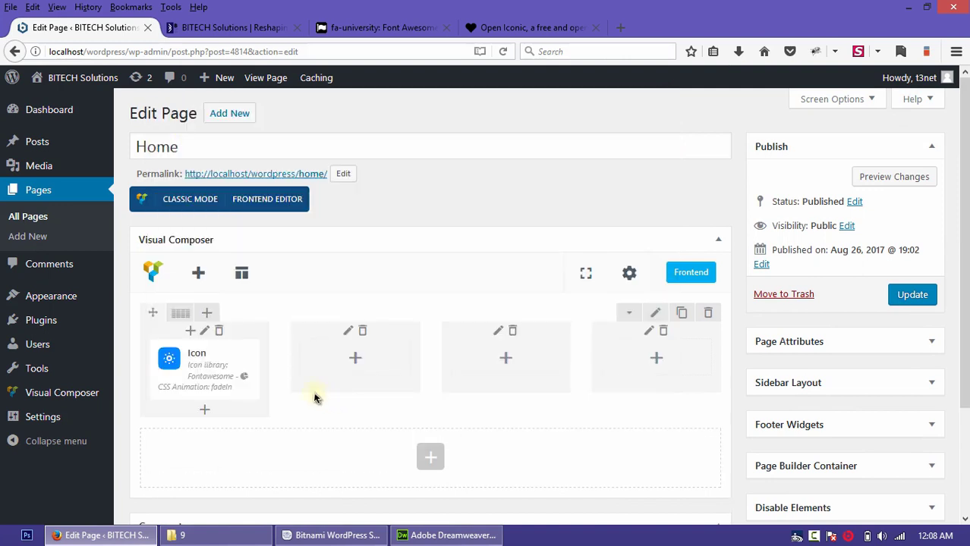
left_click(861, 177)
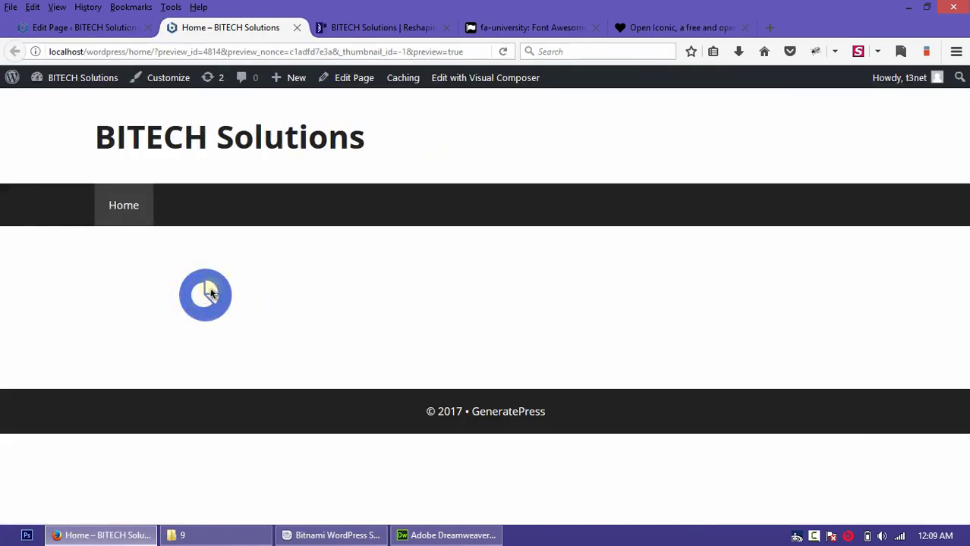
left_click(102, 28)
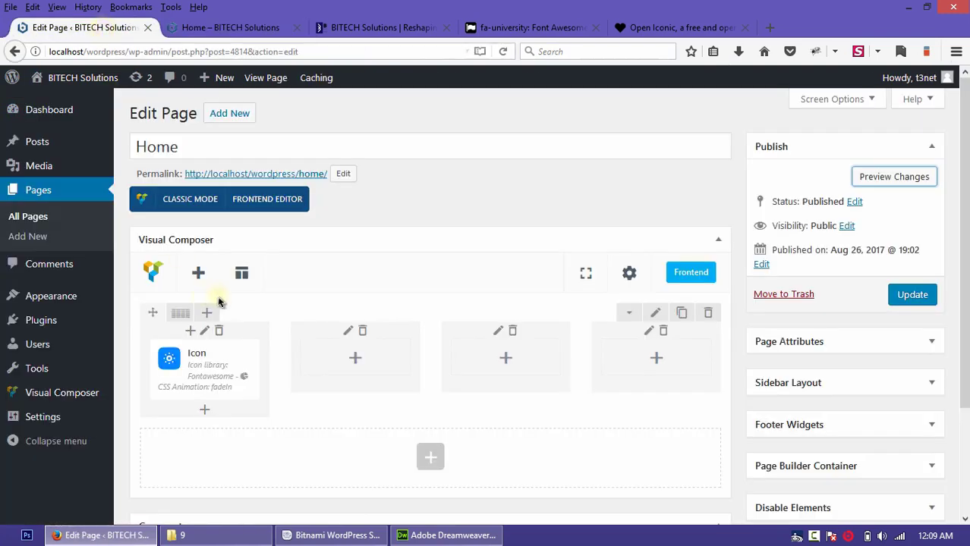
Step: Duplicate the first column's icon three times and place one copy in each of the three empty columns
mouse_move(223, 370)
scroll(223, 369, "down", 2)
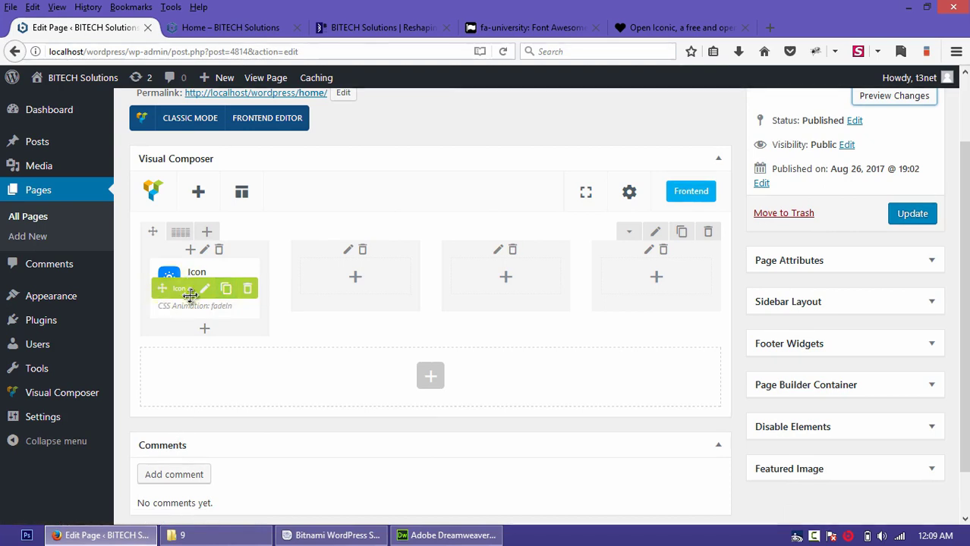
left_click(372, 281)
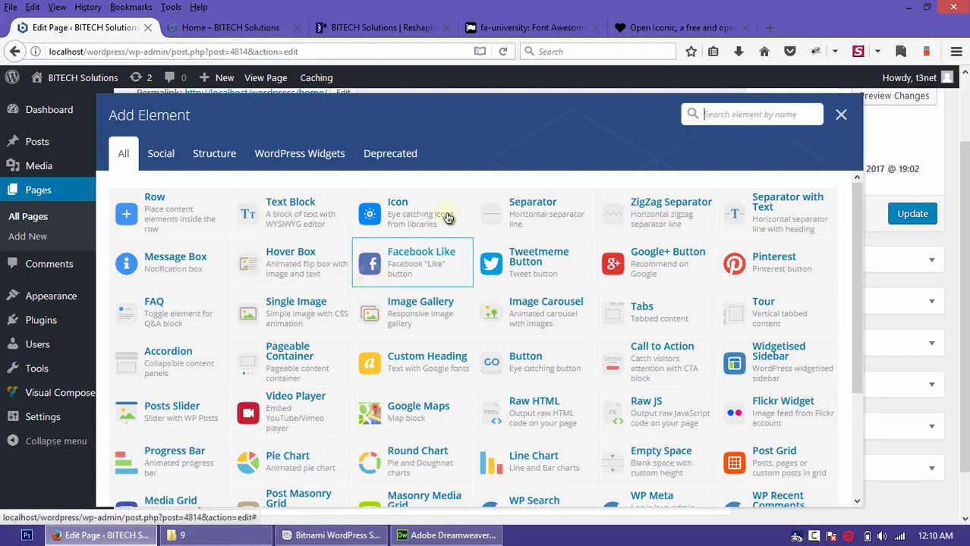
left_click(840, 116)
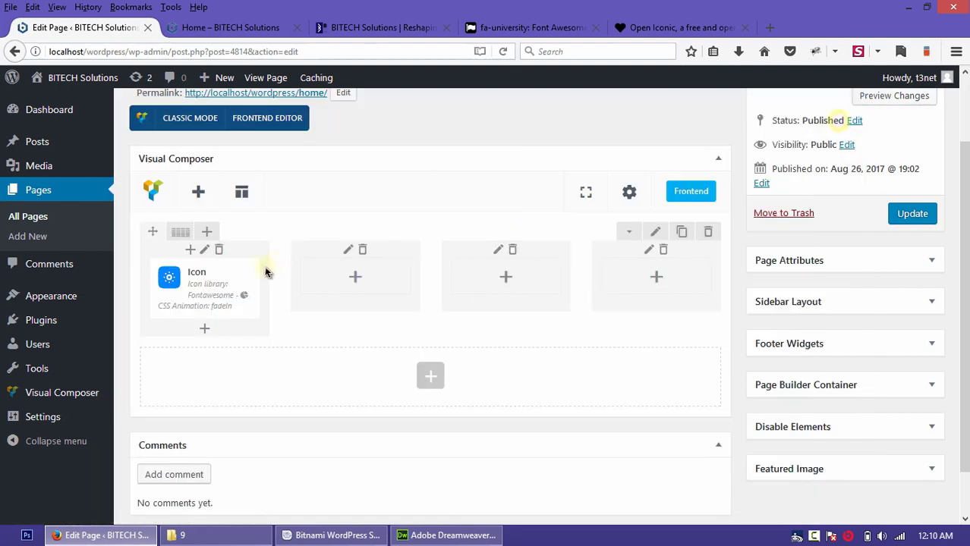
left_click(226, 289)
left_click(227, 289)
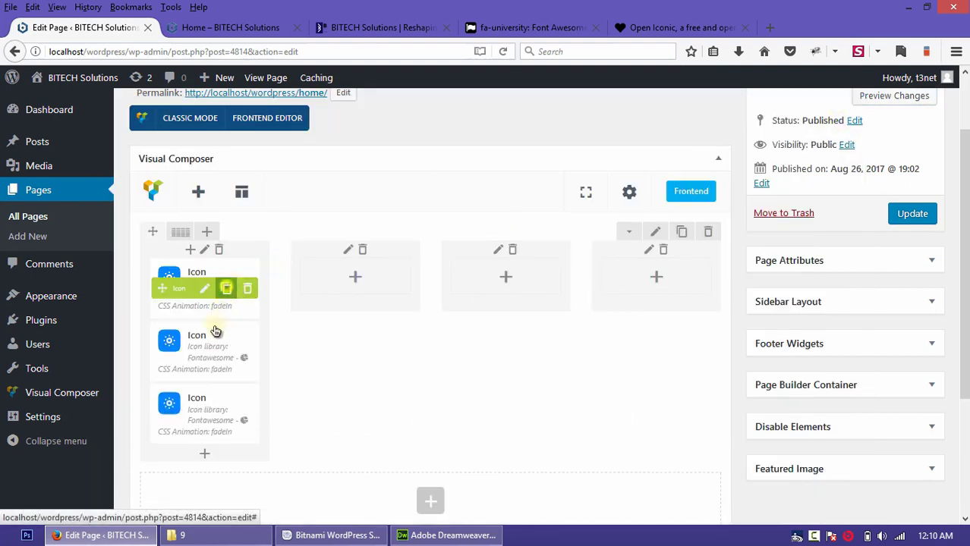
left_click_drag(182, 351, 483, 292)
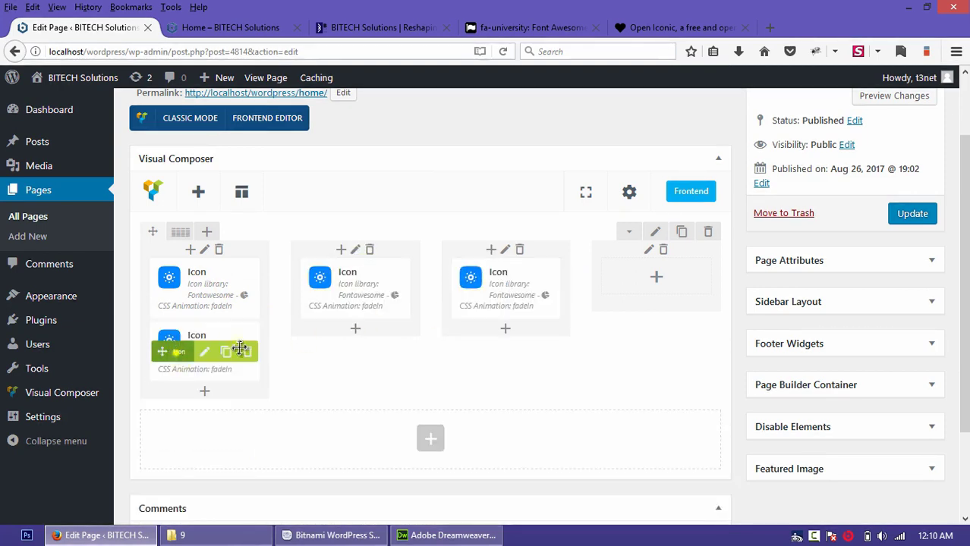
left_click_drag(173, 347, 654, 282)
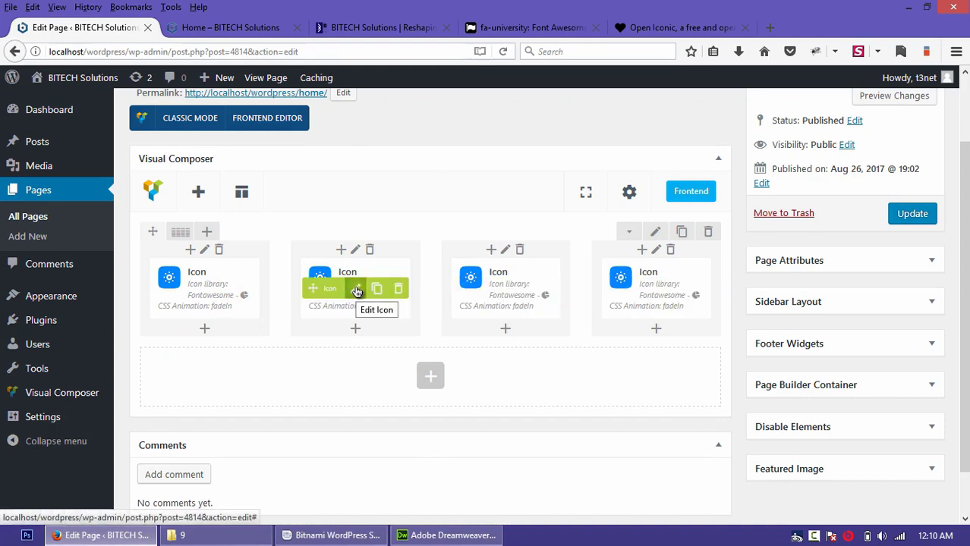
Step: Change the second column's icon to the bar chart used on the BITECH Solutions site, searching the icon library for "bar"
left_click(356, 289)
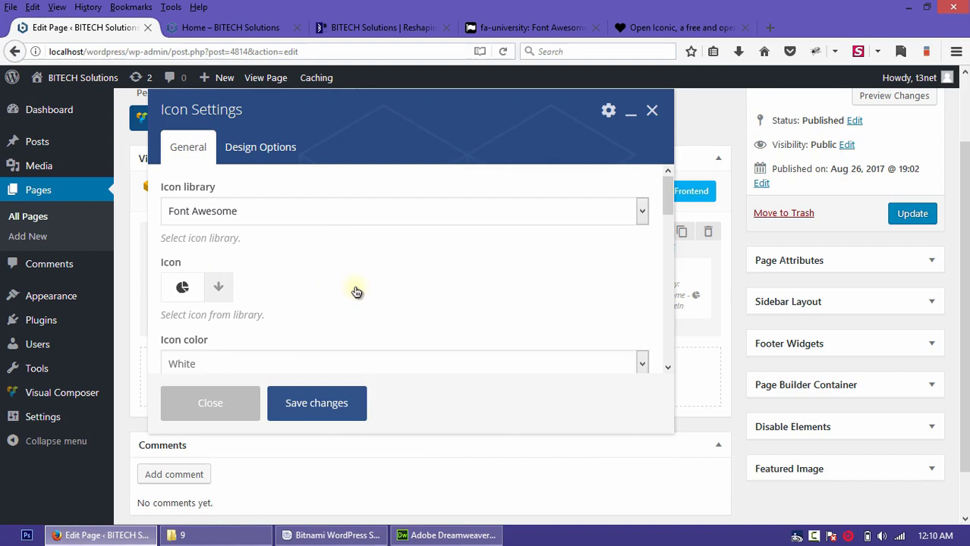
left_click(355, 288)
scroll(231, 282, "down", 2)
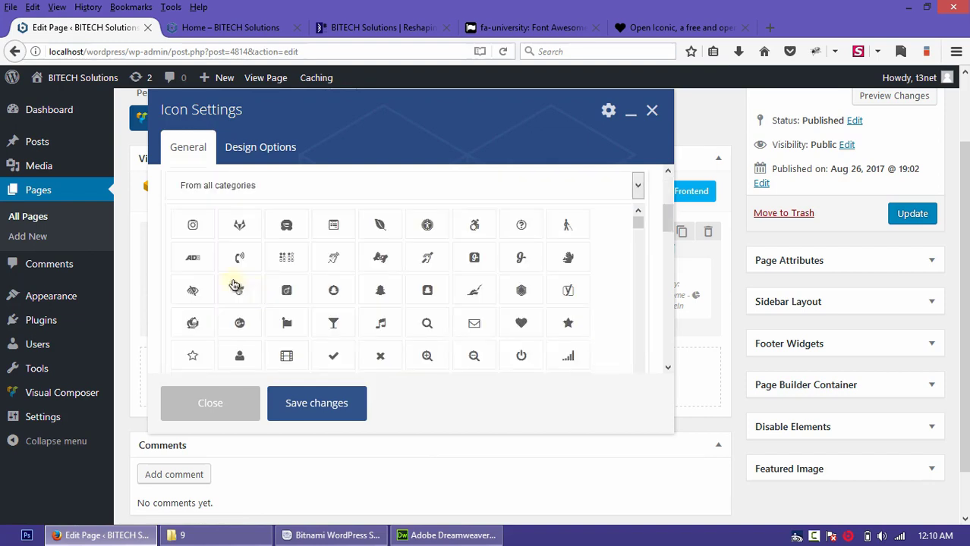
left_click(417, 27)
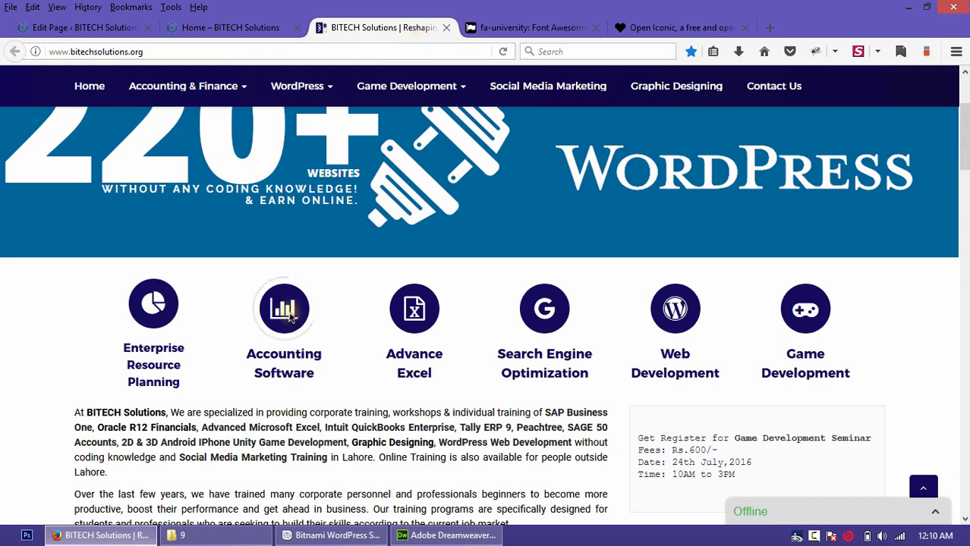
left_click(83, 27)
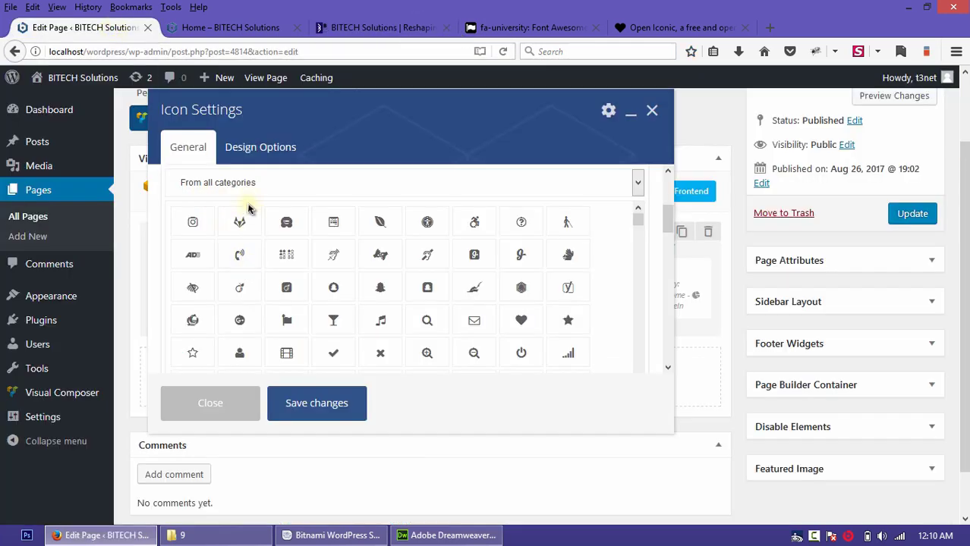
scroll(253, 201, "up", 2)
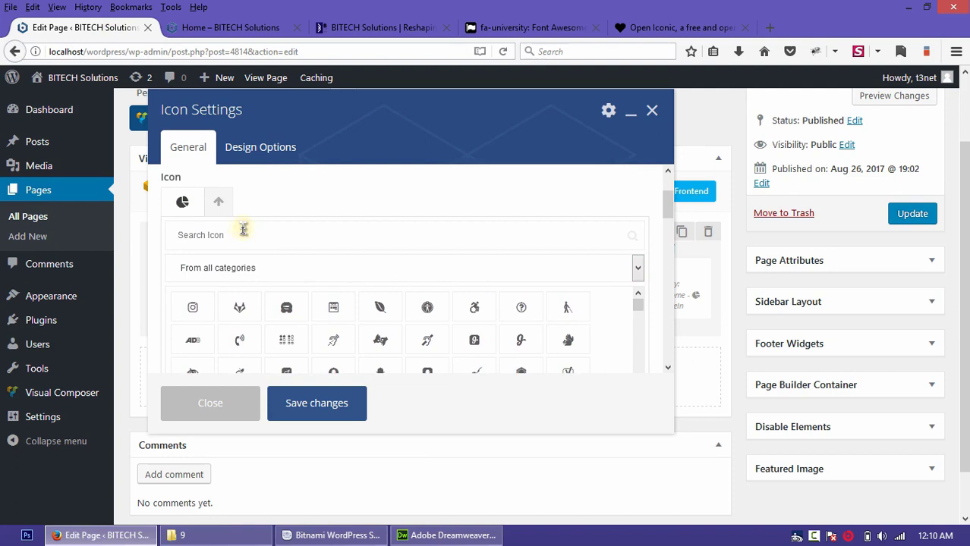
left_click(244, 229)
type("bar")
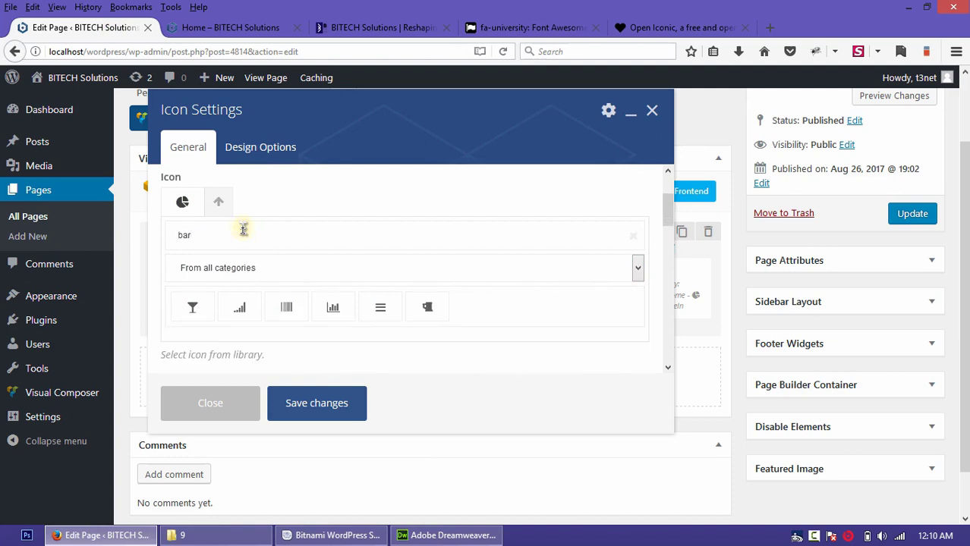
left_click(338, 311)
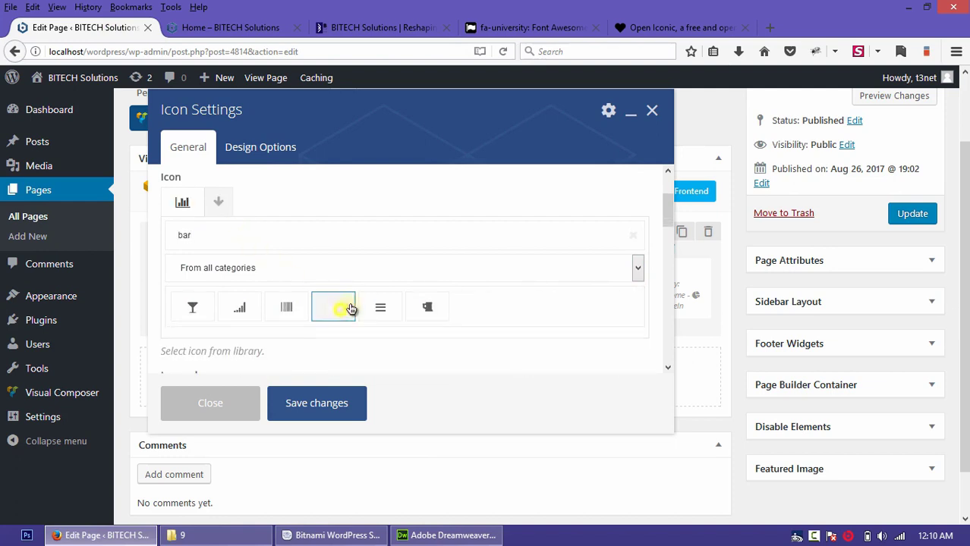
Step: Check the second icon's alignment, link and animation settings and save its changes
scroll(353, 288, "down", 6)
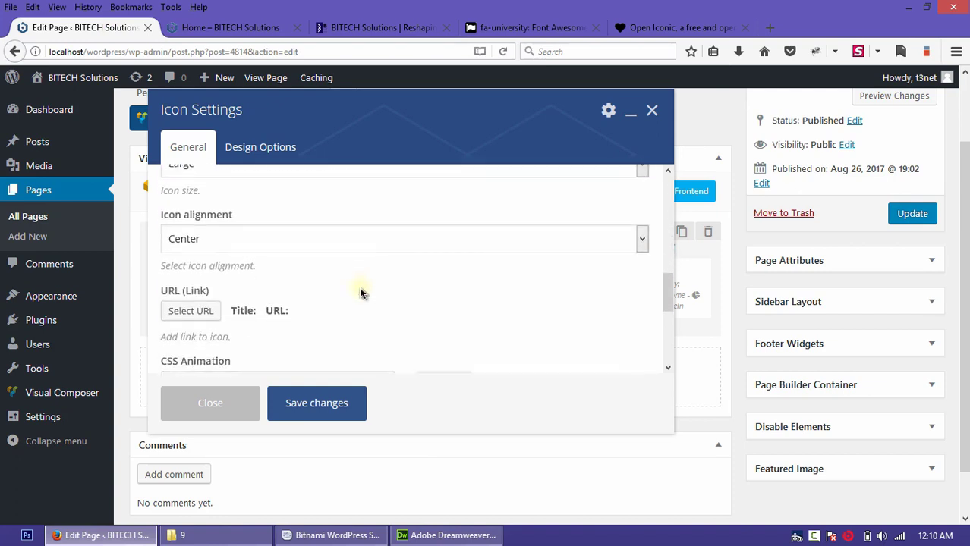
scroll(356, 334, "down", 2)
scroll(227, 311, "up", 2)
scroll(274, 314, "down", 2)
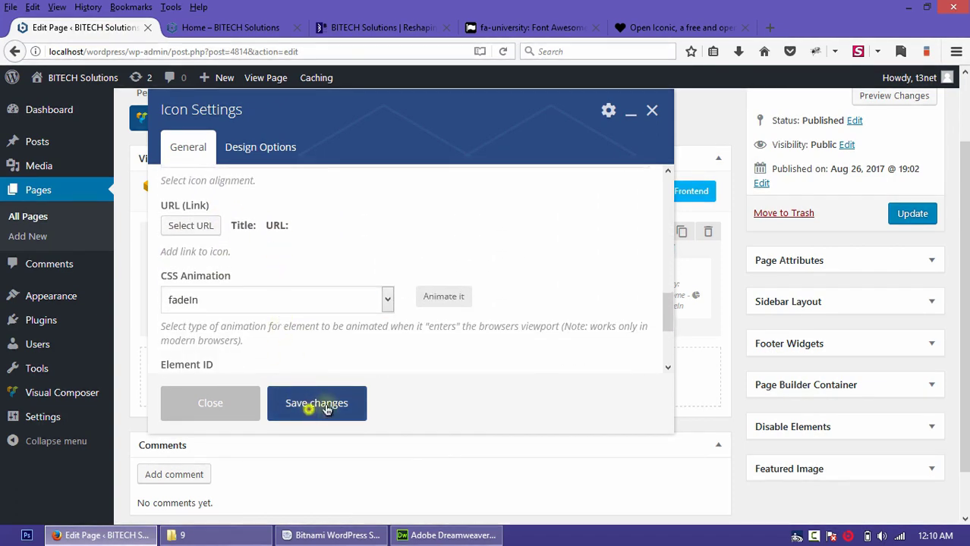
left_click(326, 409)
Step: Change the third column's icon to the Excel file icon like the BITECH Solutions one, searching for "excel", and save it
left_click(505, 283)
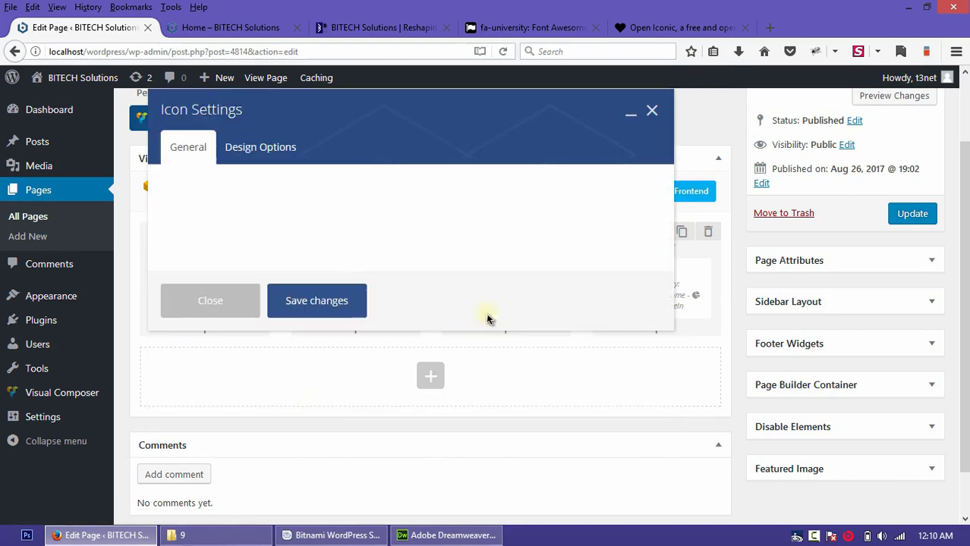
left_click(351, 27)
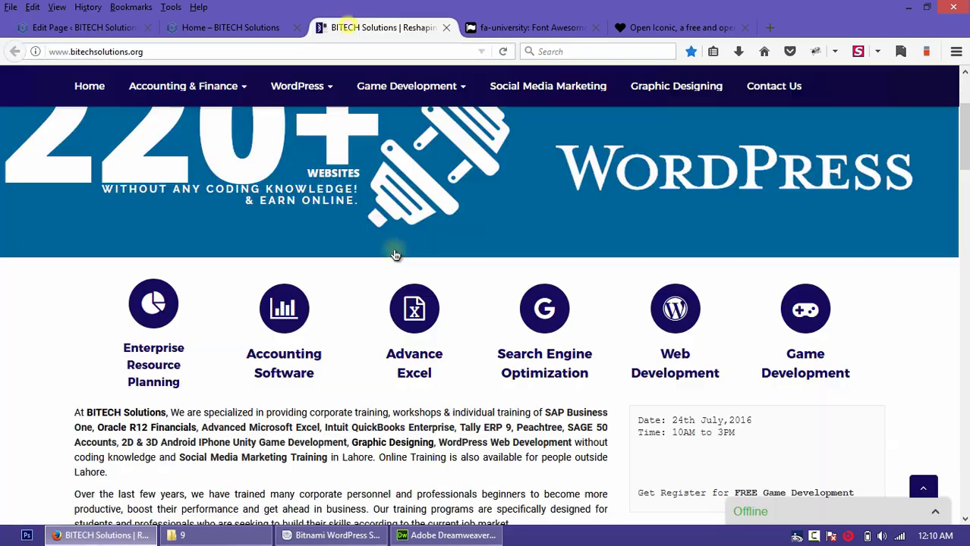
left_click(79, 27)
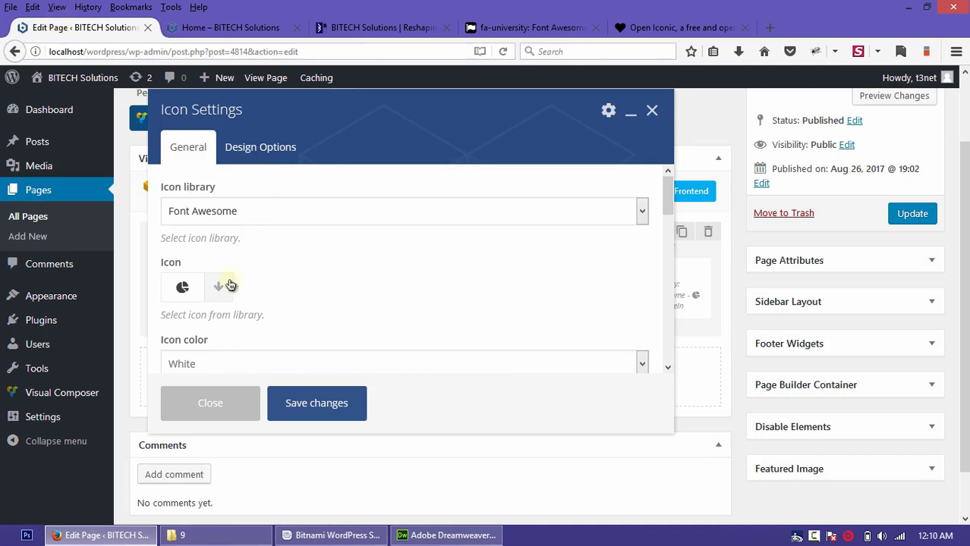
left_click(366, 293)
scroll(318, 244, "down", 2)
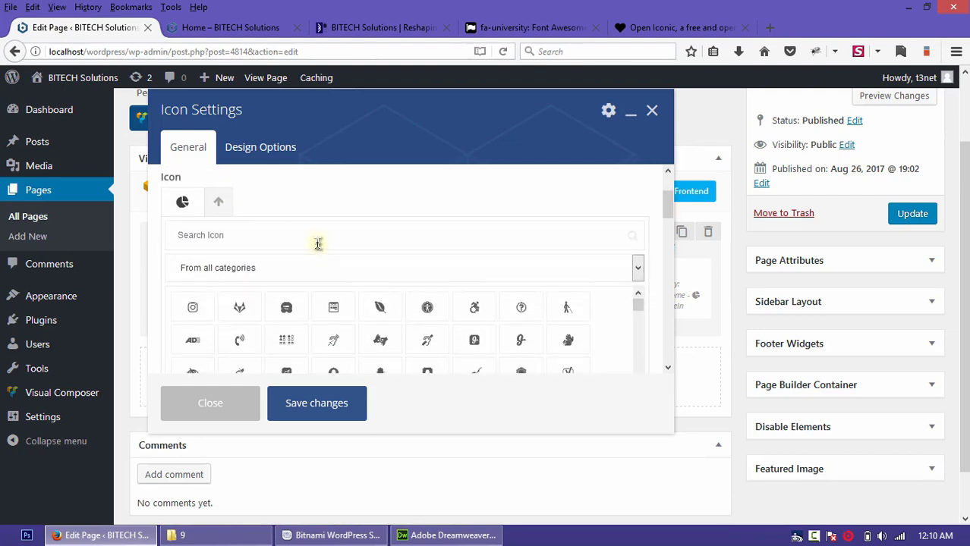
type("excel")
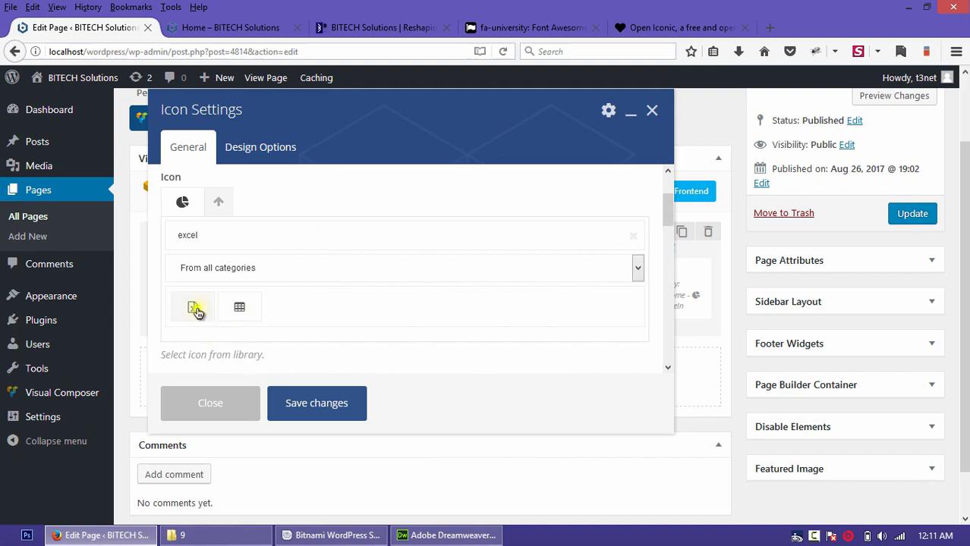
left_click(195, 308)
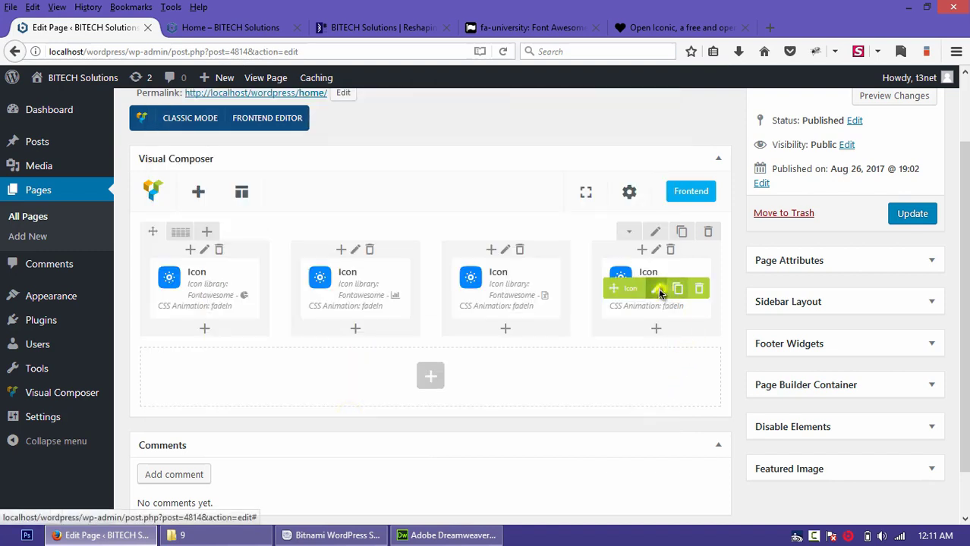
Step: Change the fourth column's icon to the Google G used on the BITECH Solutions site, searching the icon library for "google"
left_click(658, 288)
left_click(391, 29)
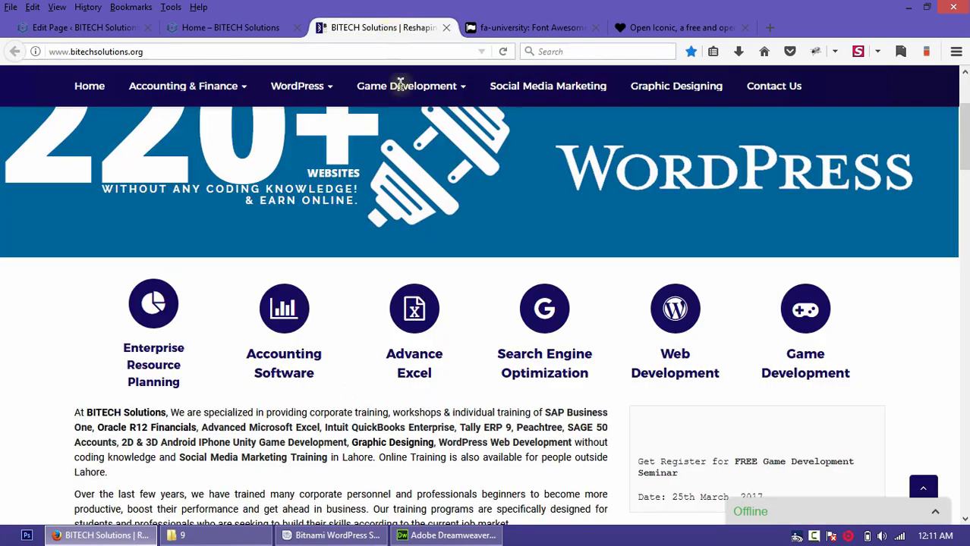
left_click(84, 28)
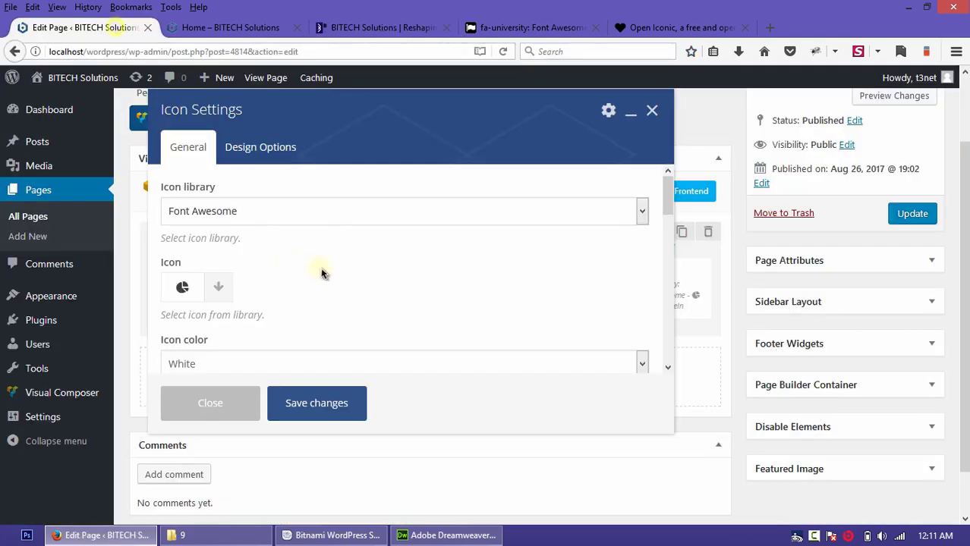
left_click(225, 292)
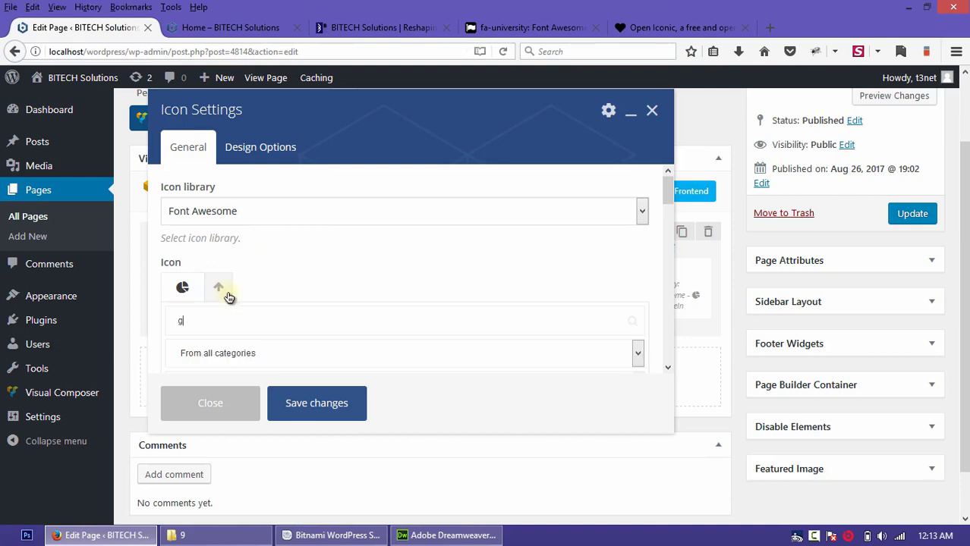
scroll(228, 297, "down", 2)
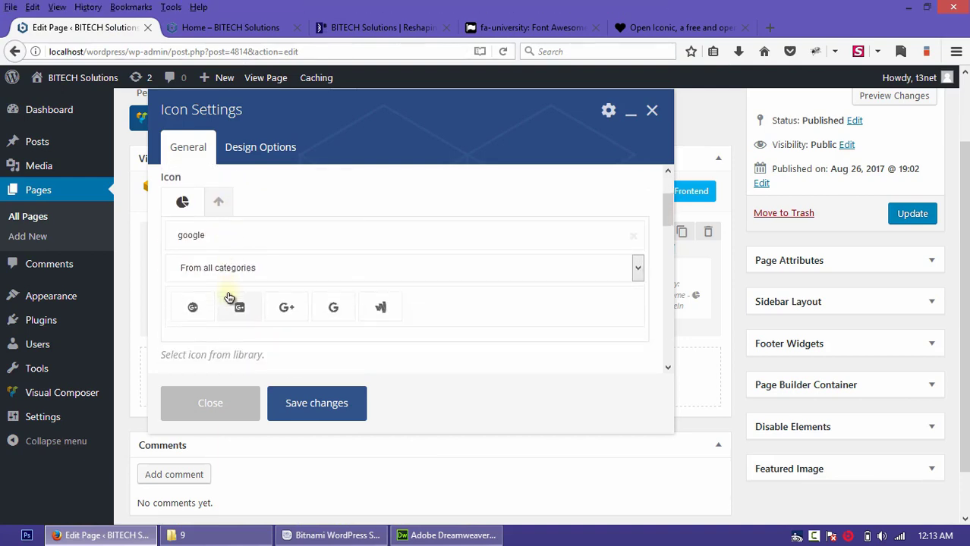
left_click(333, 306)
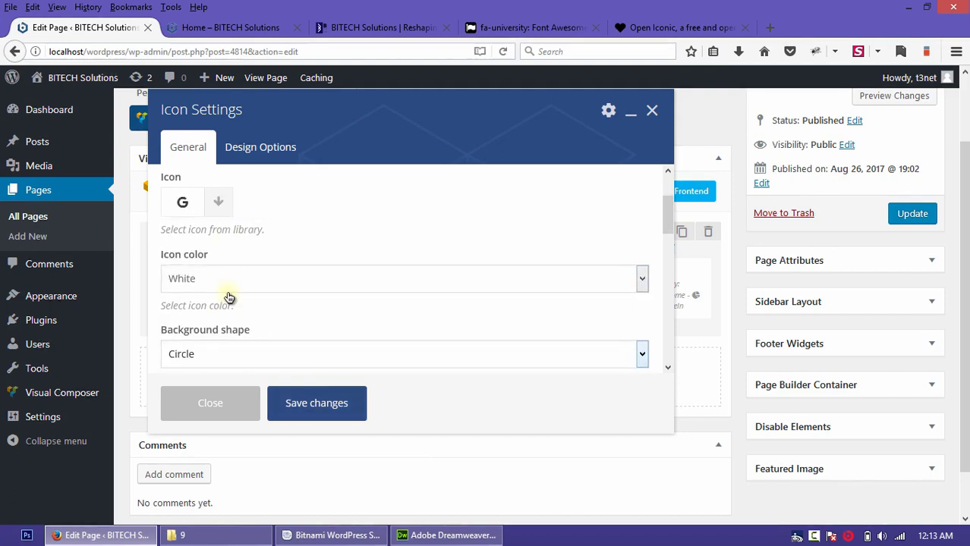
Step: Save the fourth icon's settings, preview the Home page and compare its icons with the BITECH Solutions site
key("Escape")
key("Tab")
key("Return")
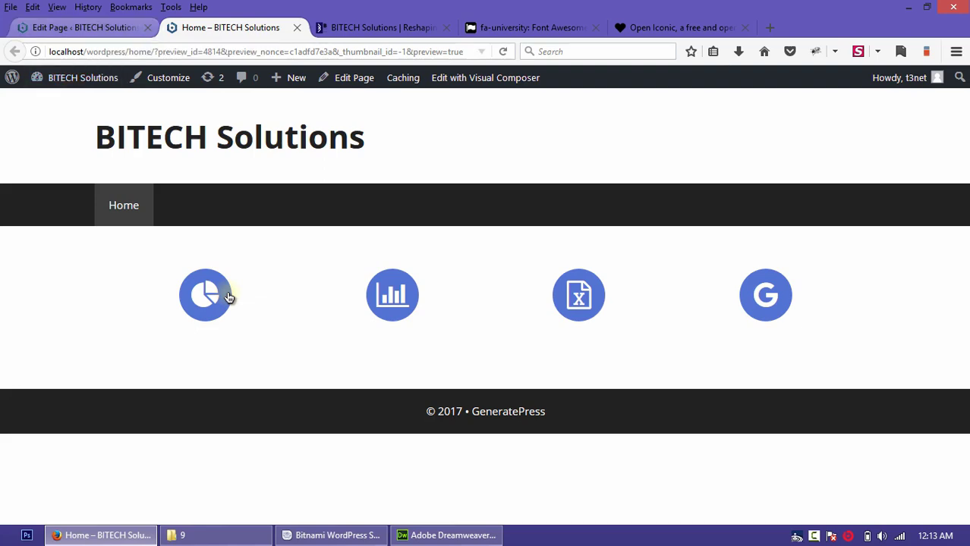
key("ctrl+Tab")
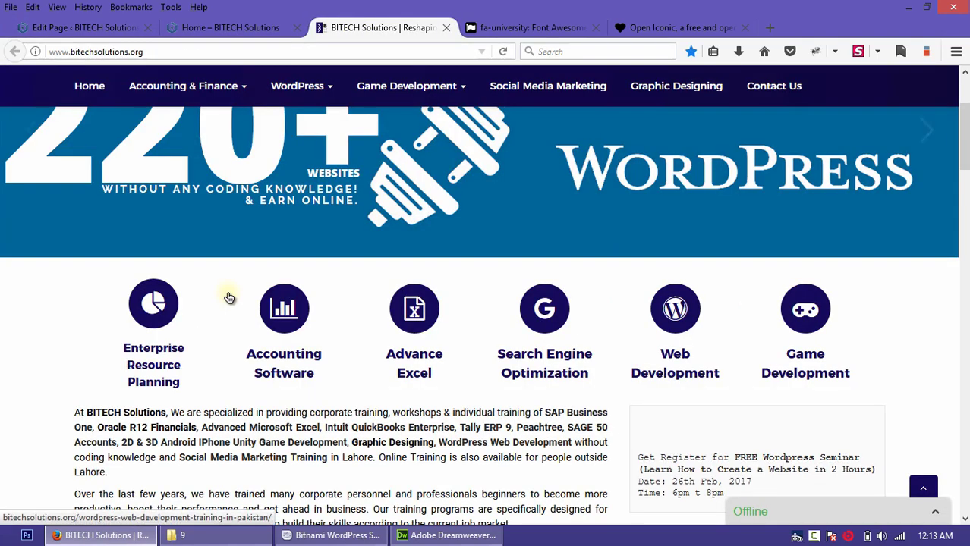
key("ctrl+shift+Tab")
key("ctrl+shift+Tab")
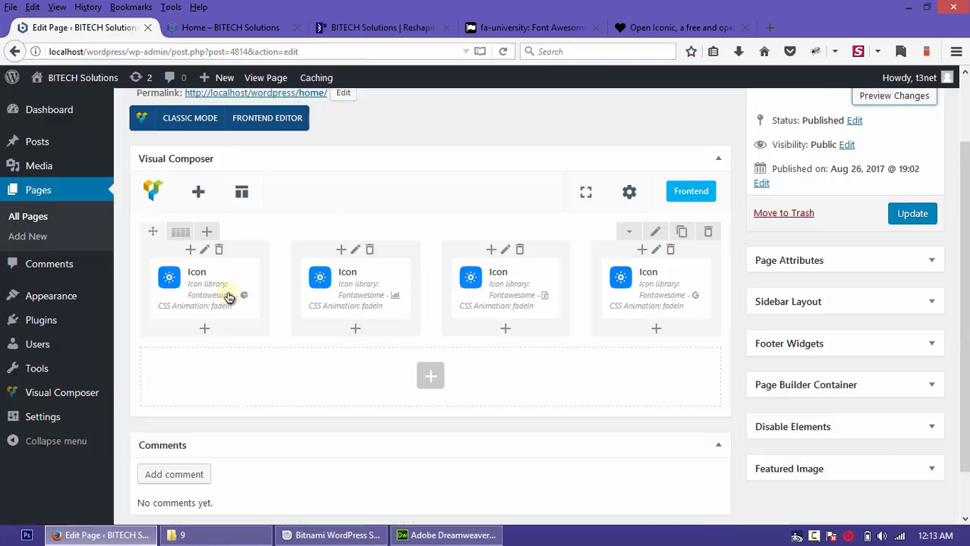
Step: Add a custom heading below the first column's icon and set its text to "Heading"
left_click(228, 296)
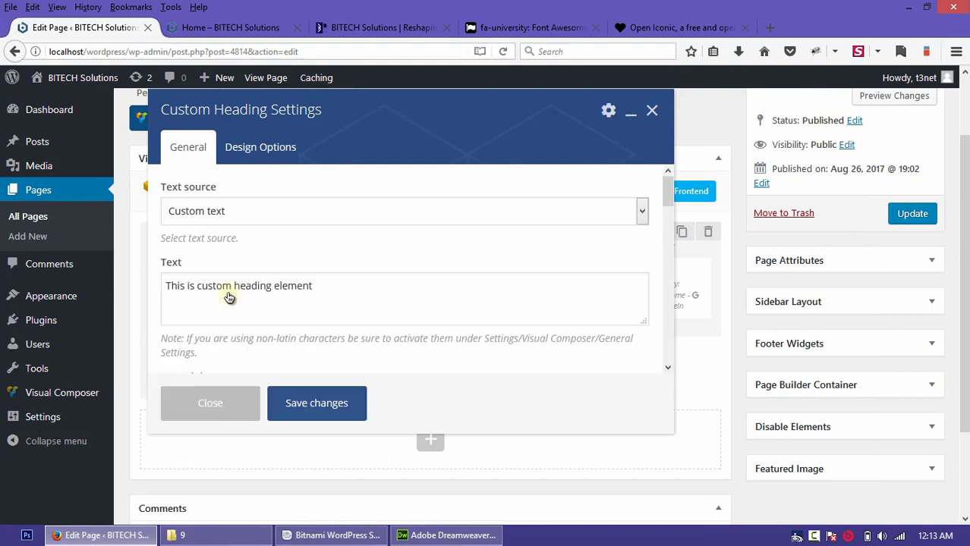
triple_click(228, 295)
type("Heading")
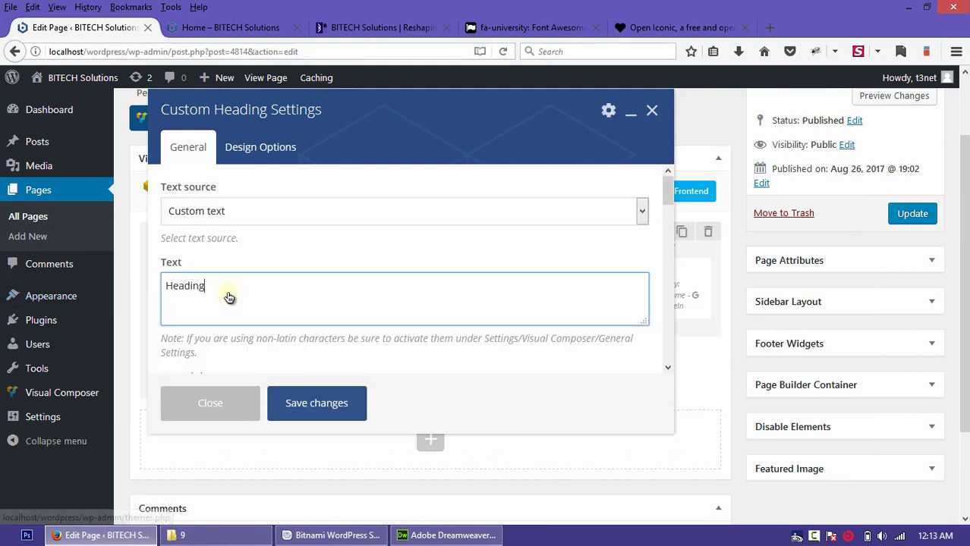
Step: Center the custom heading's text and set its font size to 22px
scroll(228, 297, "down", 6)
key("alt+Down")
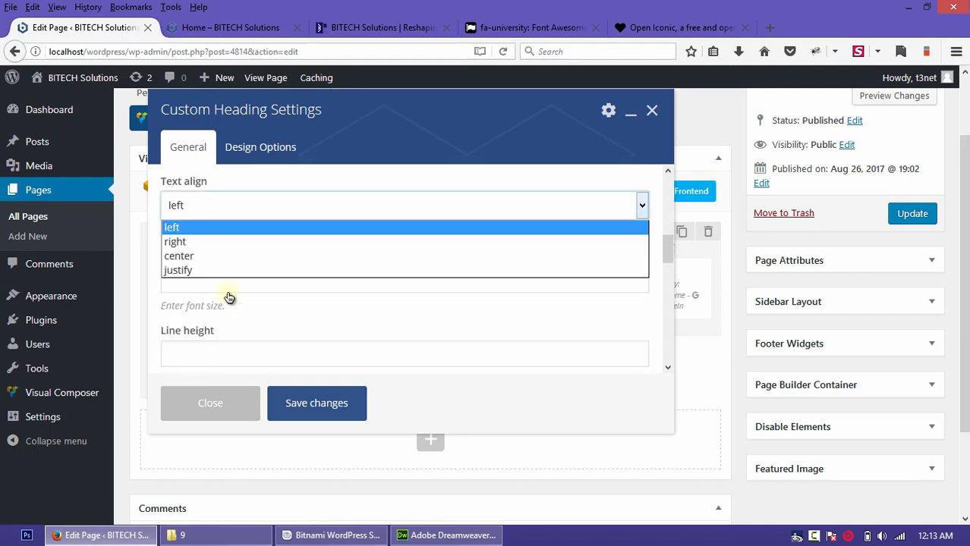
key("Down")
key("Down")
key("Down")
key("Up")
key("Return")
scroll(228, 299, "down", 2)
key("Tab")
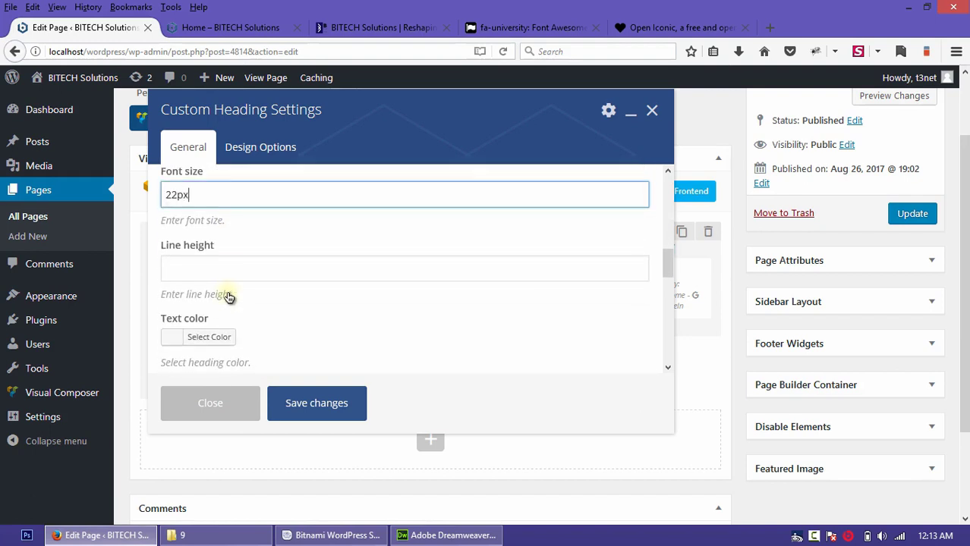
Step: Set the custom heading's text color to the preset blue
scroll(228, 296, "down", 2)
key("Return")
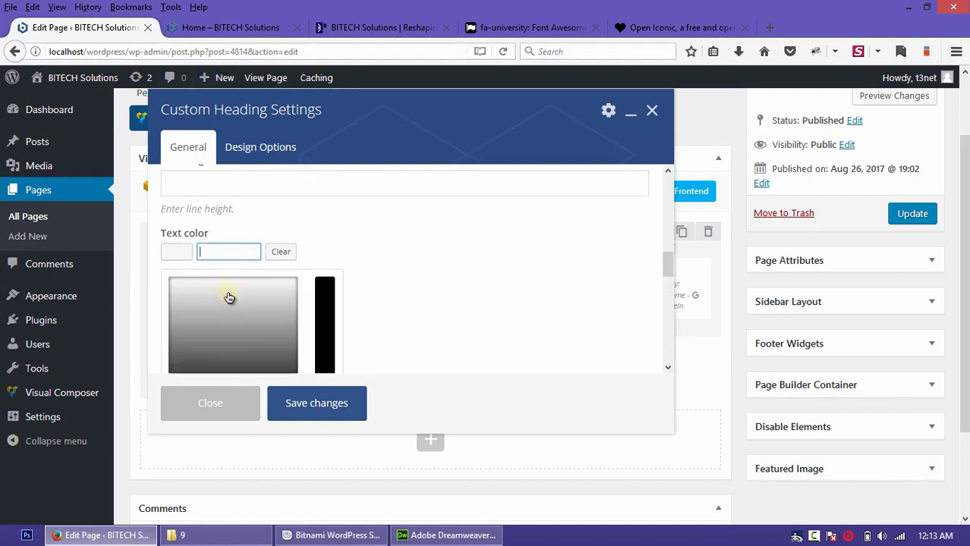
scroll(228, 298, "down", 3)
scroll(229, 296, "up", 3)
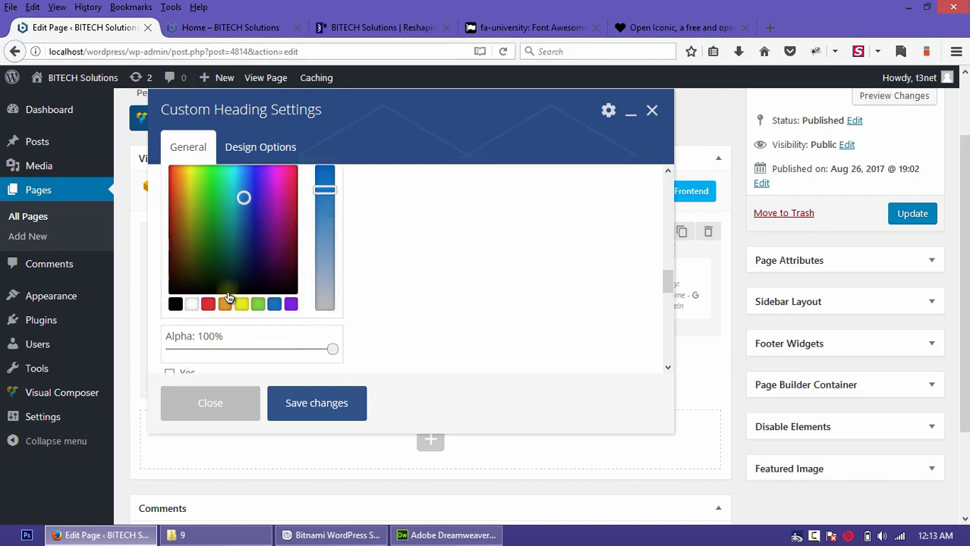
key("Return")
scroll(228, 298, "down", 2)
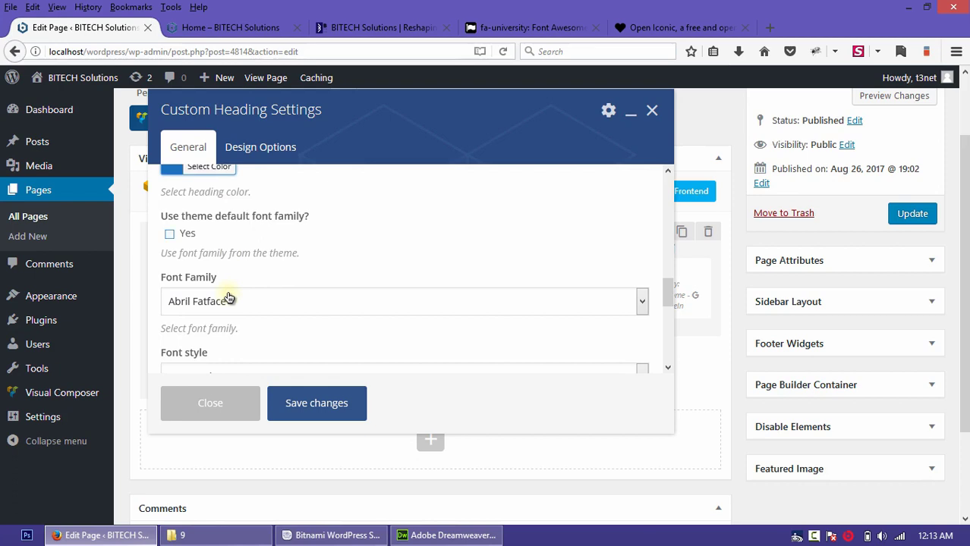
Step: Set the heading's font family to Montserrat with the 400 regular style and save the heading settings
left_click(229, 297)
type("monts")
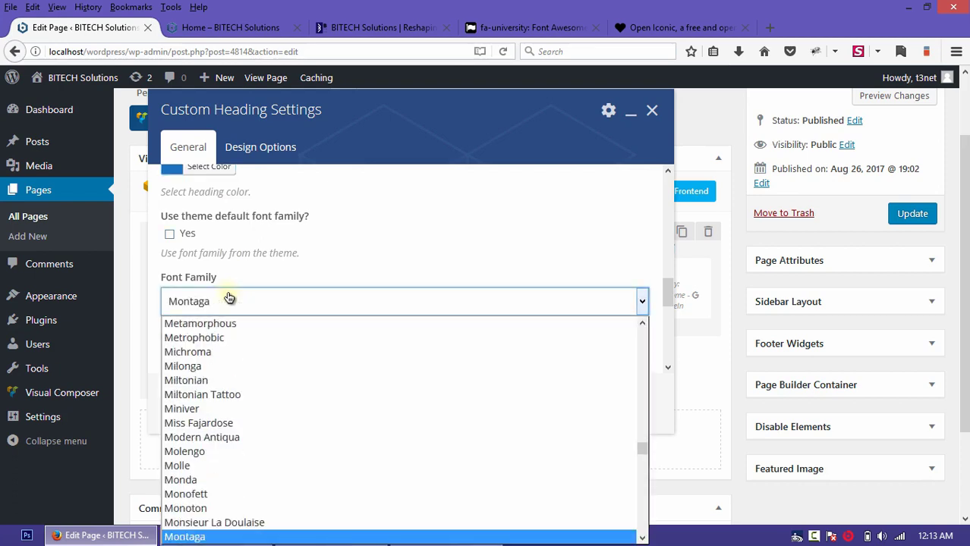
key("Return")
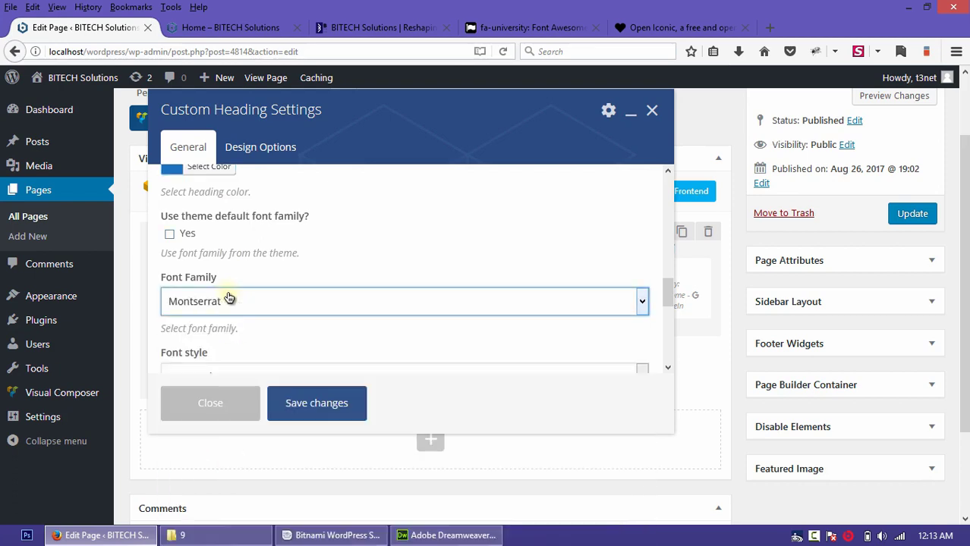
scroll(228, 297, "down", 2)
left_click(228, 297)
left_click(228, 297)
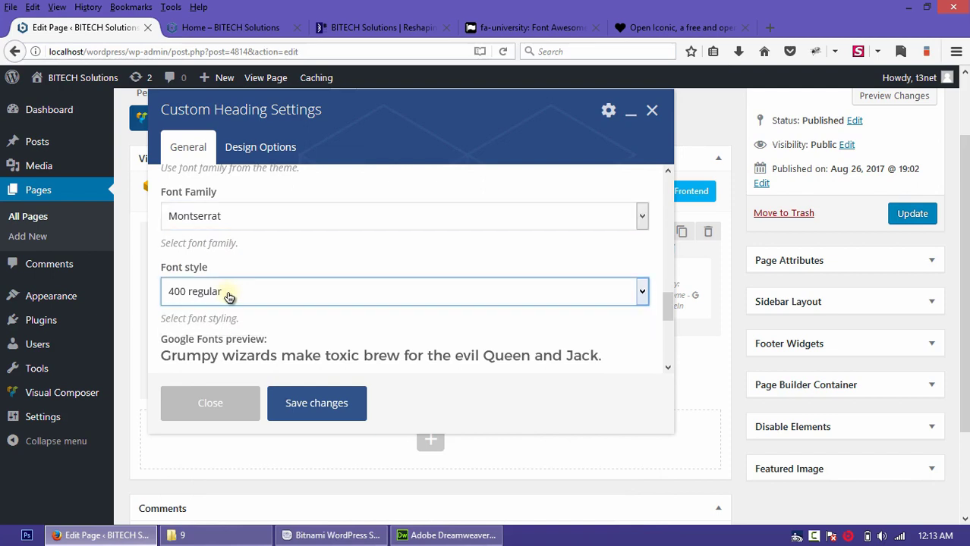
key("Escape")
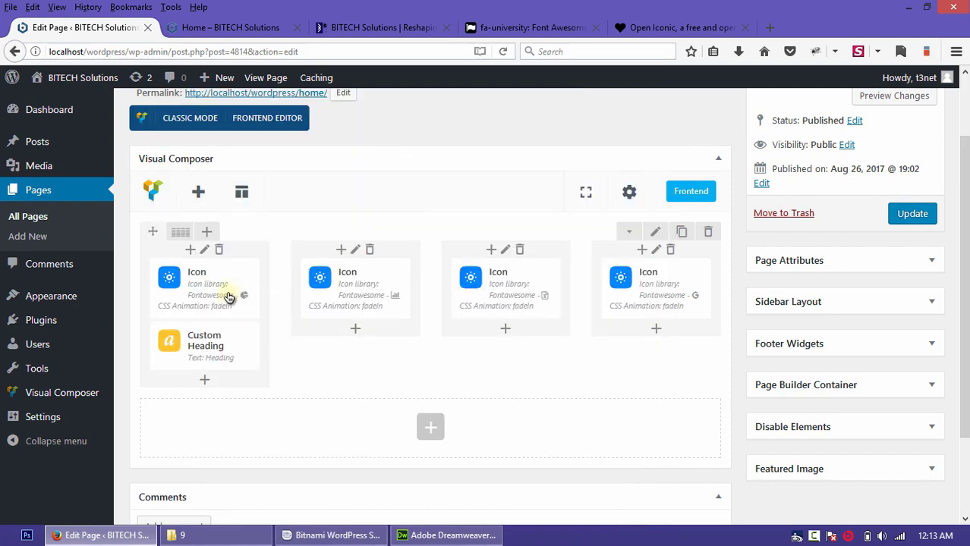
Step: Duplicate the custom heading three times, place one copy below each of the other icons, and preview the Home page
left_click(244, 346)
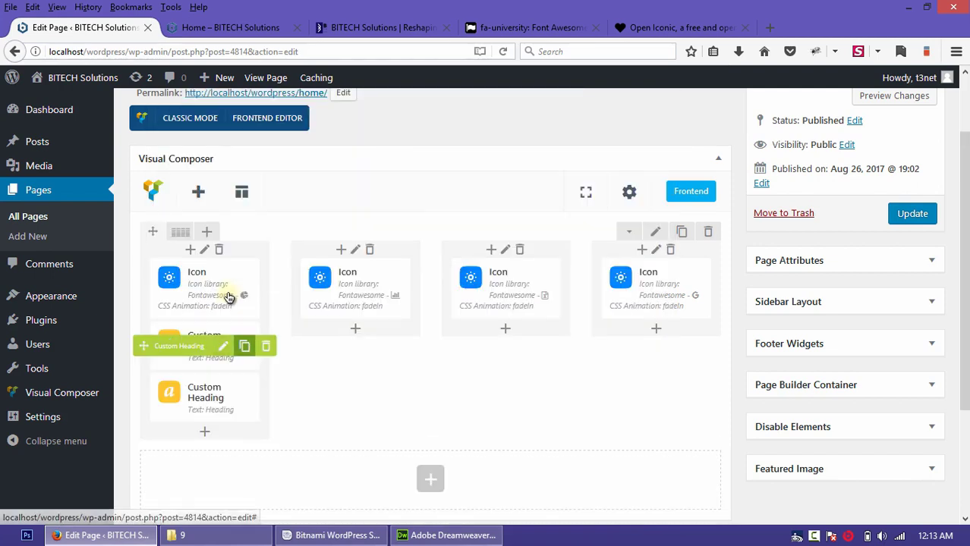
left_click(244, 346)
left_click(244, 397)
left_click_drag(233, 396, 356, 347)
mouse_move(144, 396)
left_mouse_down()
mouse_move(547, 341)
mouse_move(516, 343)
left_mouse_up()
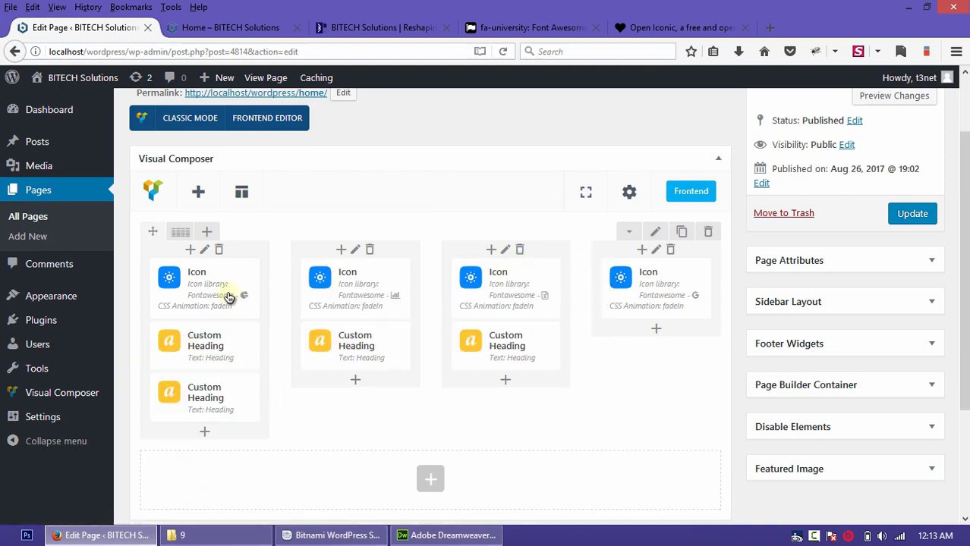
mouse_move(205, 392)
left_mouse_down()
mouse_move(713, 299)
mouse_move(662, 326)
mouse_move(659, 340)
left_mouse_up()
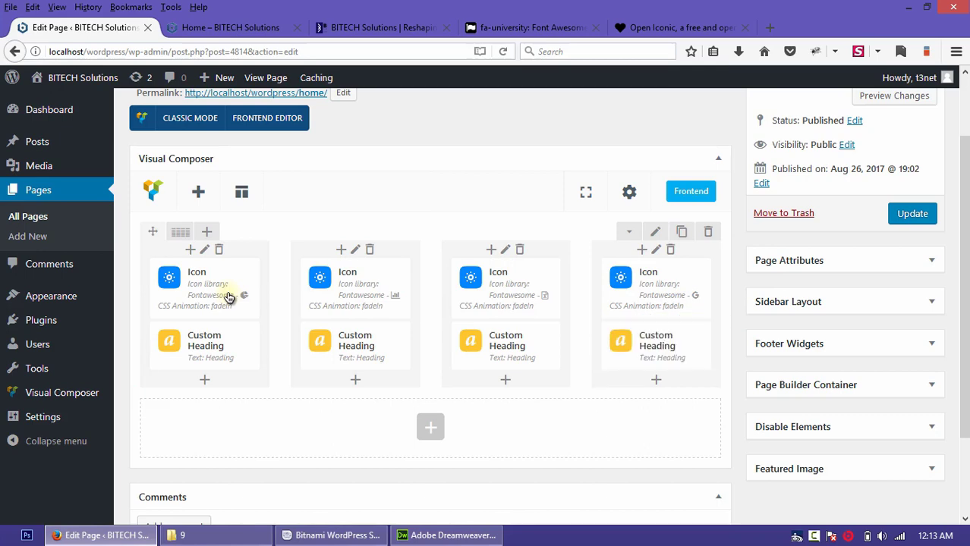
left_click(893, 96)
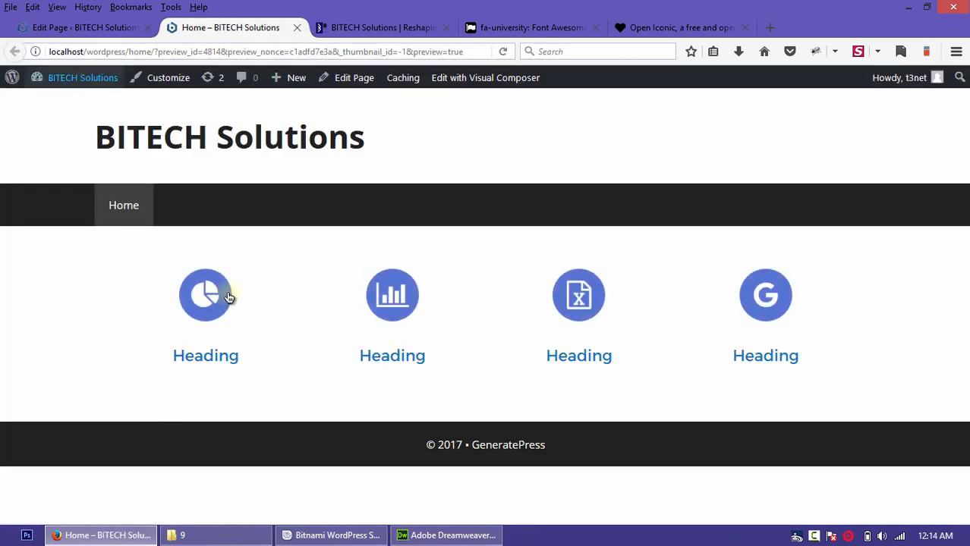
key("ctrl+shift+Tab")
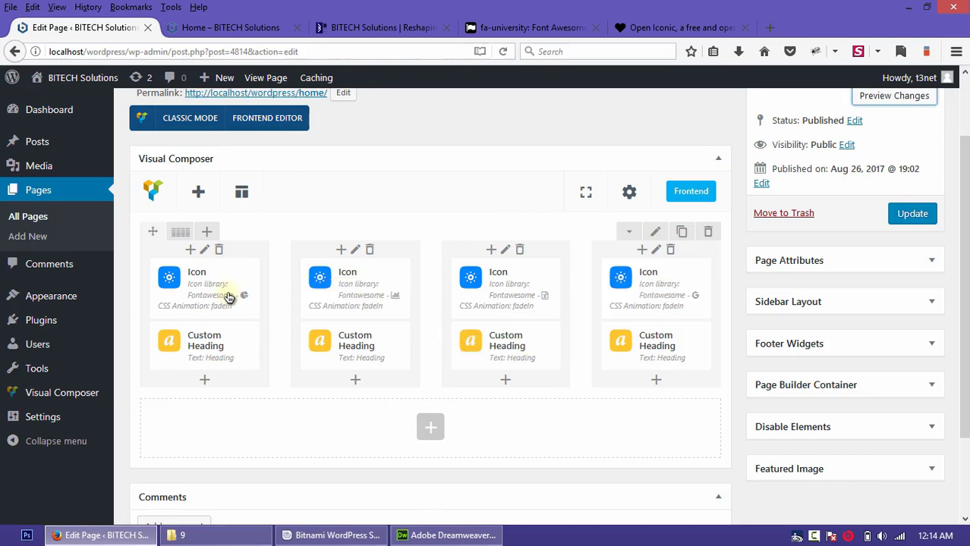
Step: Add a new row below the icon row and insert a Text Block in it
left_click(230, 297)
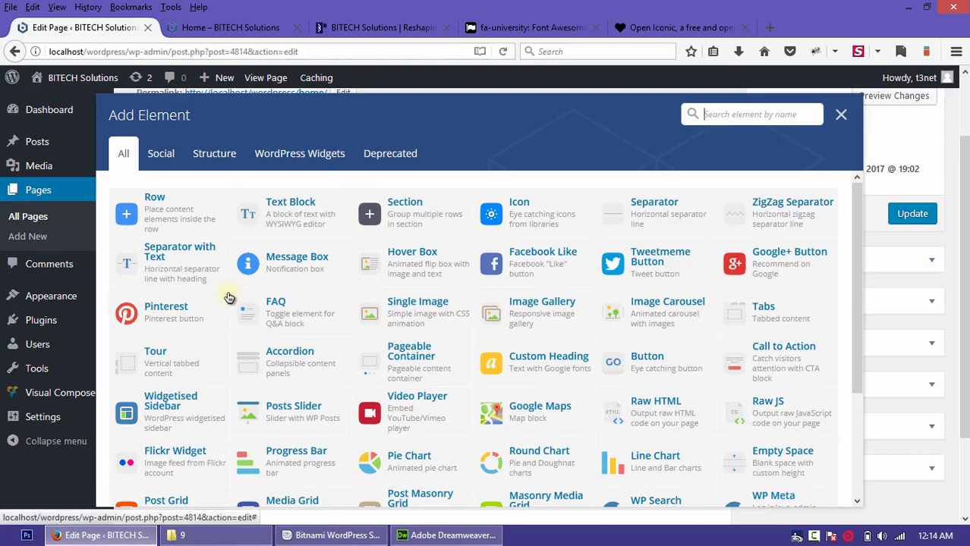
key("Escape")
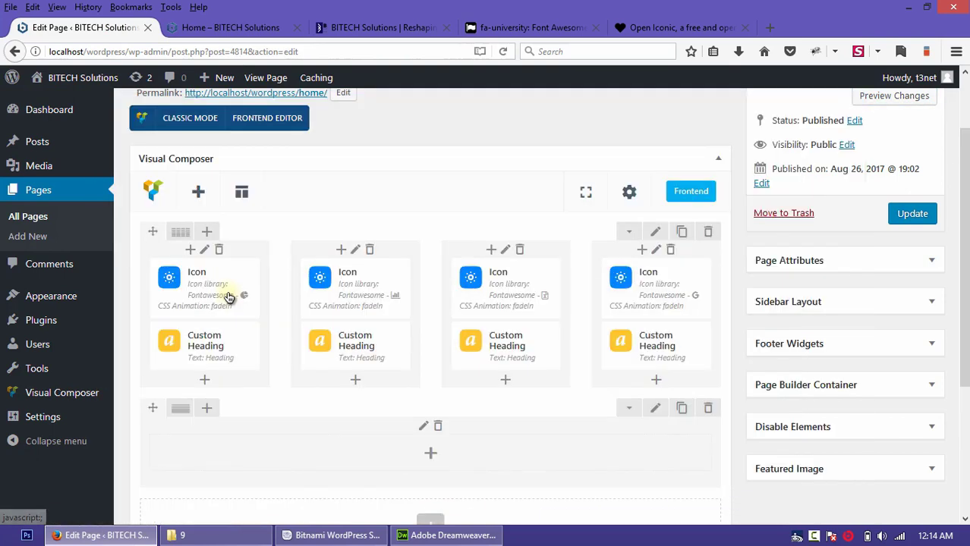
left_click(229, 297)
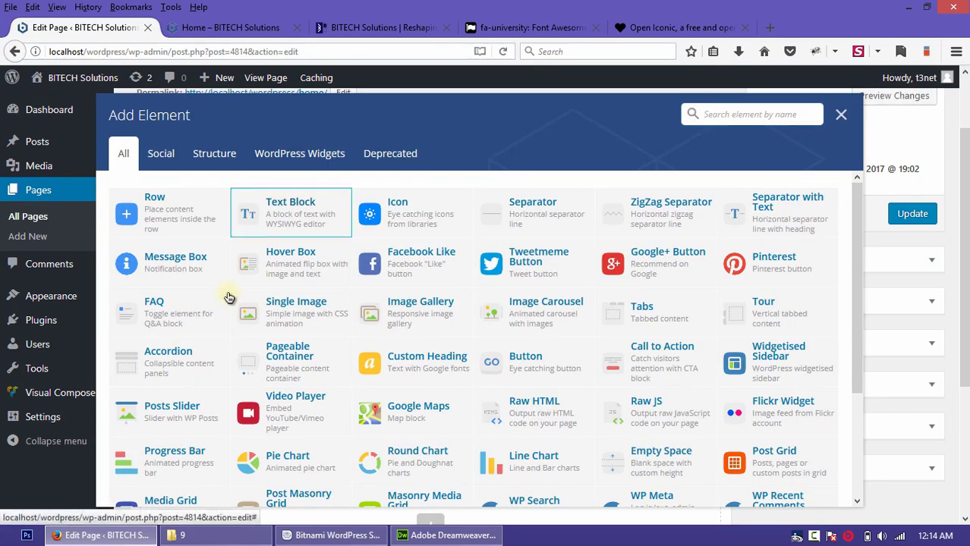
key("Return")
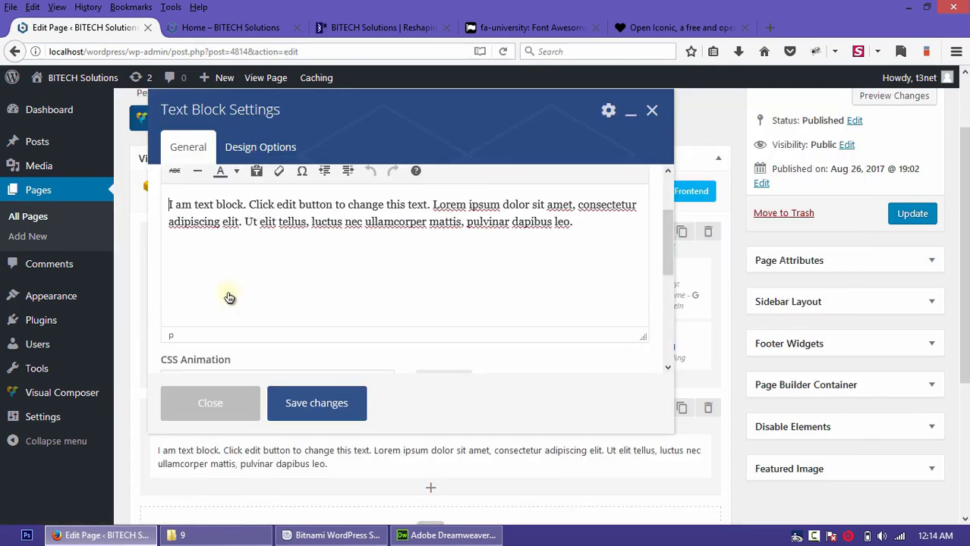
Step: Repeat the text block's sample paragraph so it appears three times, justify the text and save the block
key("ctrl+a")
key("ctrl+c")
key("ctrl+v")
key("ctrl+v")
key("ctrl+v")
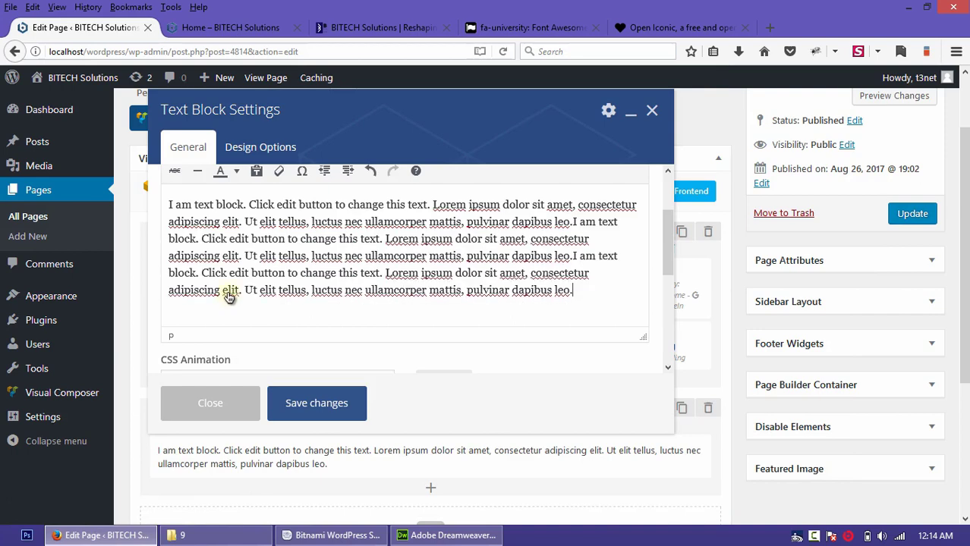
key("ctrl+a")
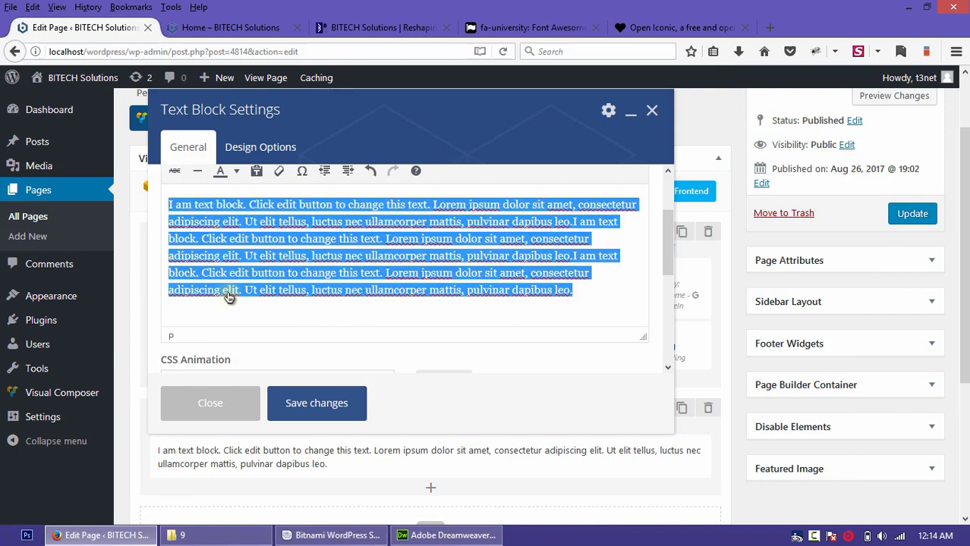
key("ctrl+j")
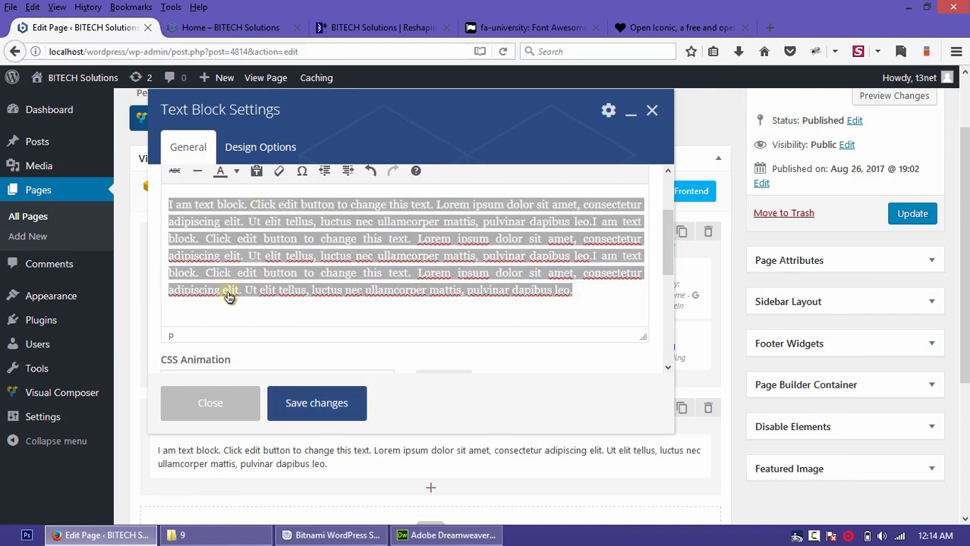
key("Escape")
scroll(229, 297, "down", 3)
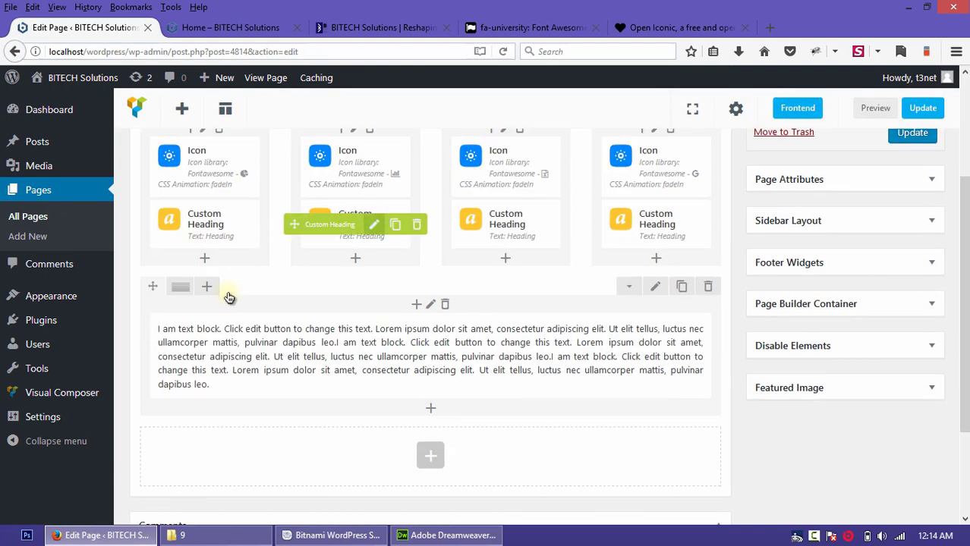
Step: Duplicate the second column's heading, place the copy above the text block, and move that row above the icon row
left_click(395, 225)
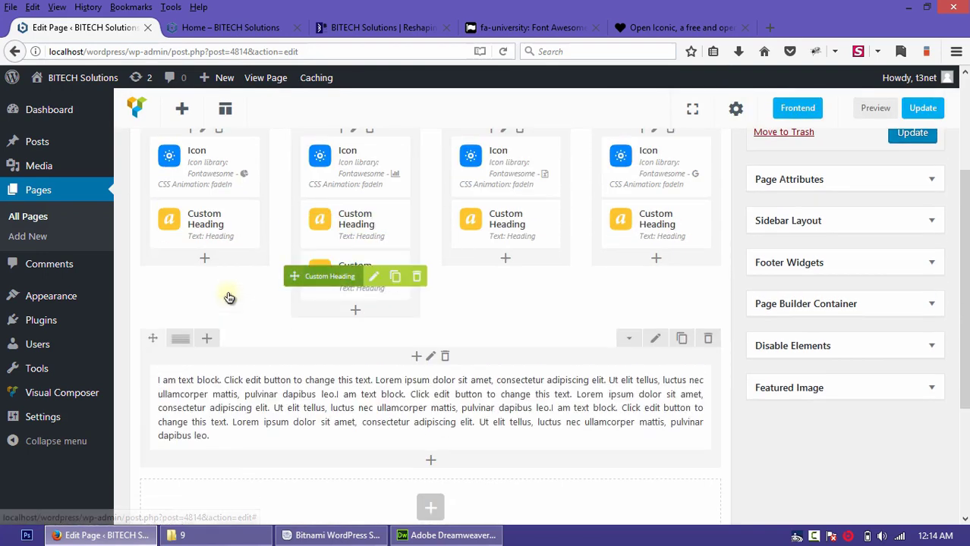
left_click_drag(356, 271, 472, 334)
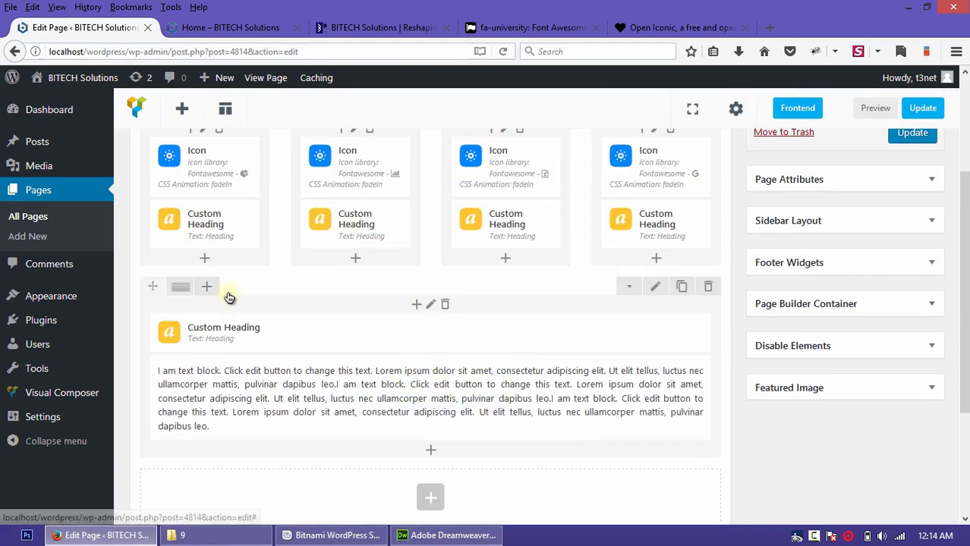
left_click_drag(229, 297, 229, 298)
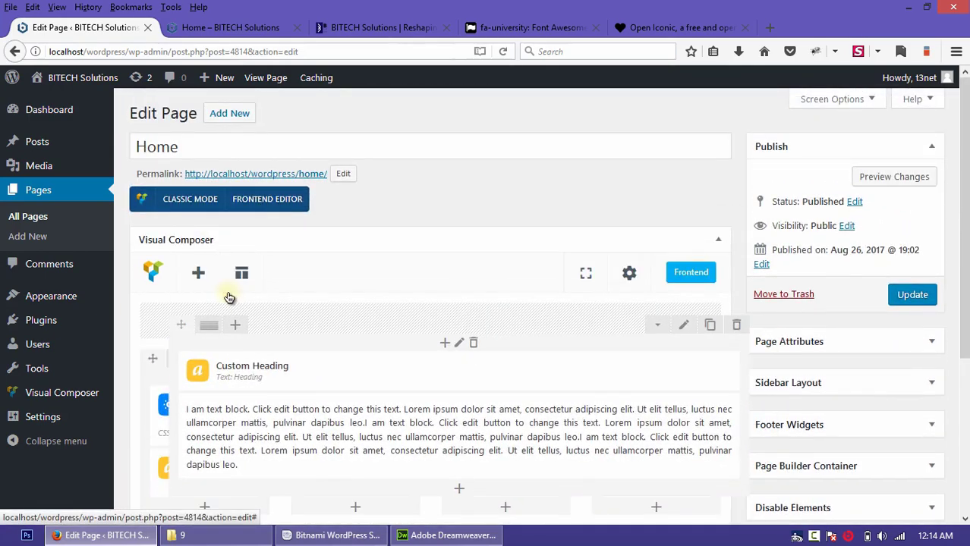
scroll(229, 297, "down", 2)
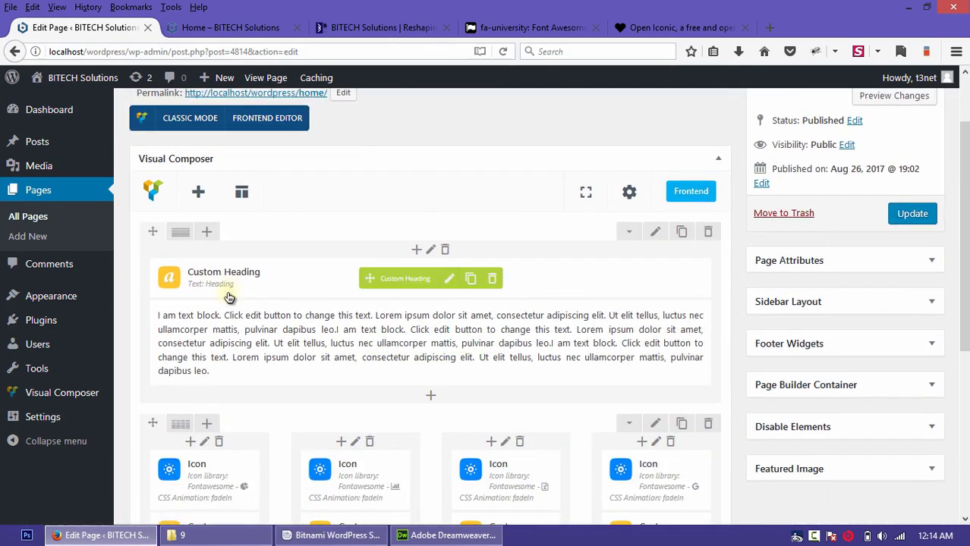
Step: Preview the Home page and examine the "Accounting & Finance Software Training" banner on the BITECH Solutions site
scroll(229, 297, "down", 3)
left_click(875, 108)
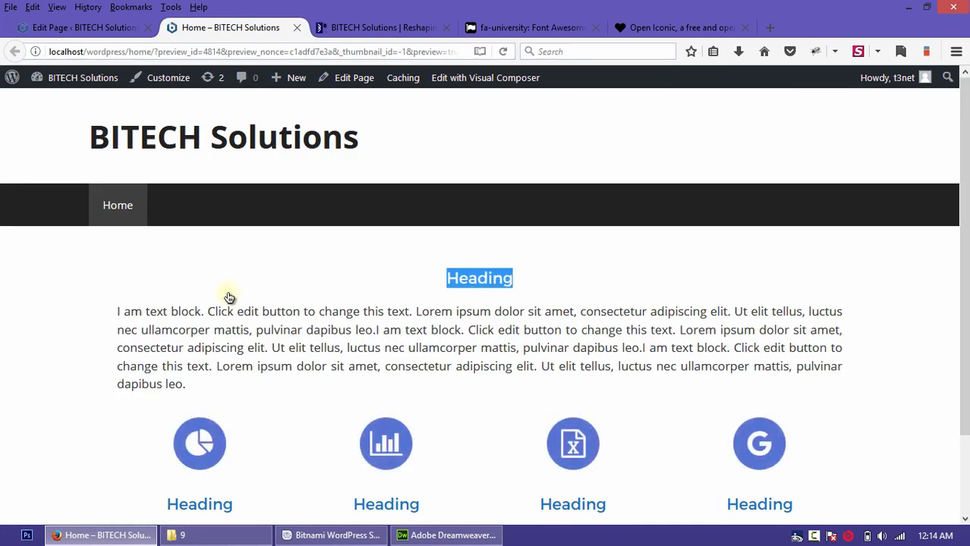
scroll(574, 334, "down", 2)
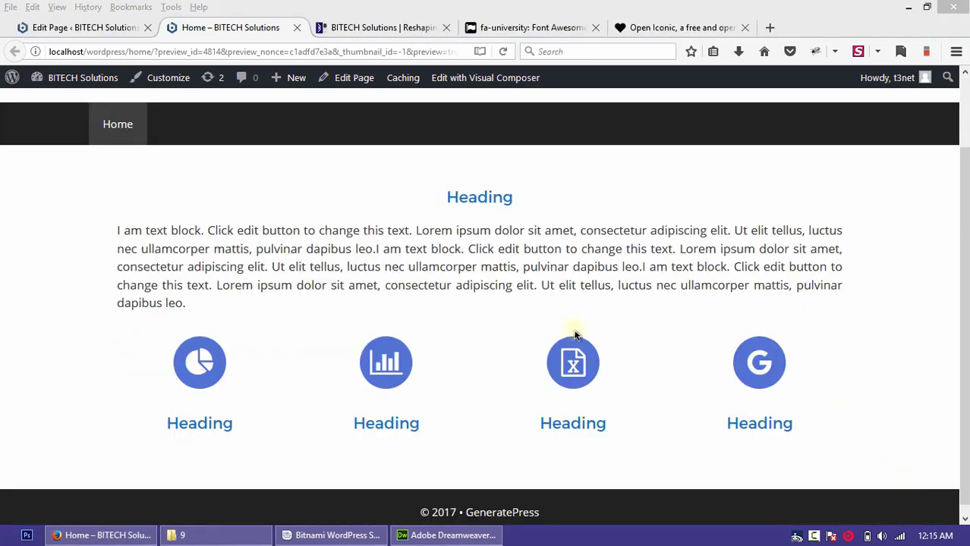
left_click(90, 28)
left_click(337, 28)
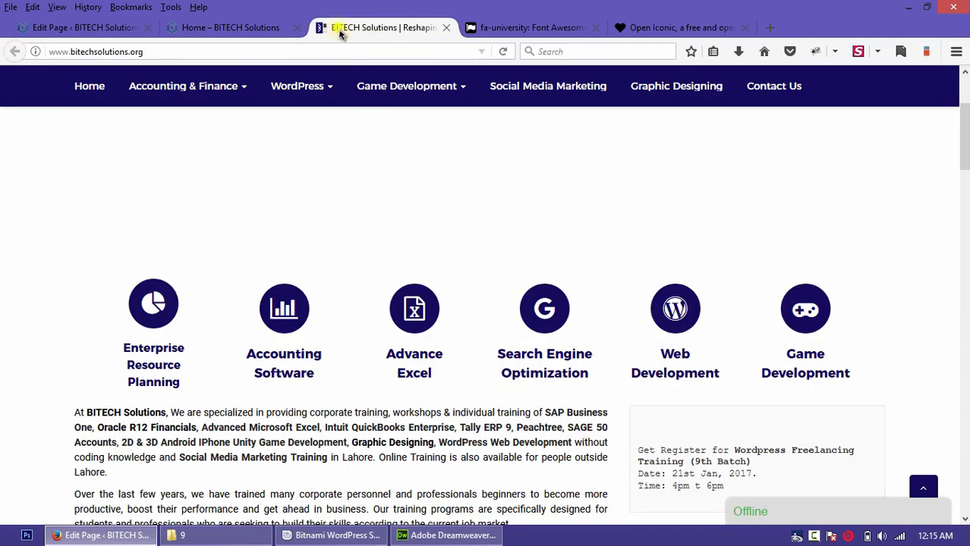
scroll(402, 213, "down", 3)
scroll(402, 215, "down", 2)
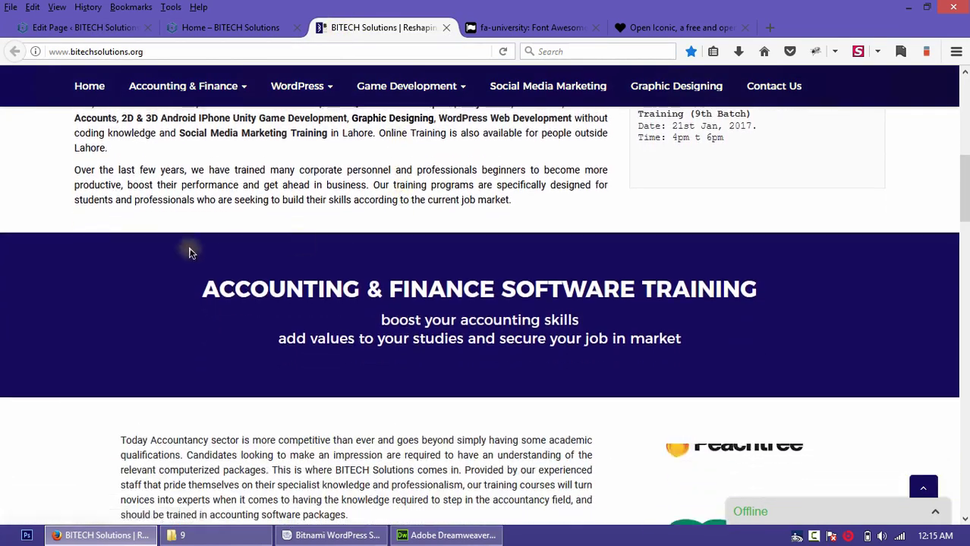
left_click_drag(682, 339, 835, 328)
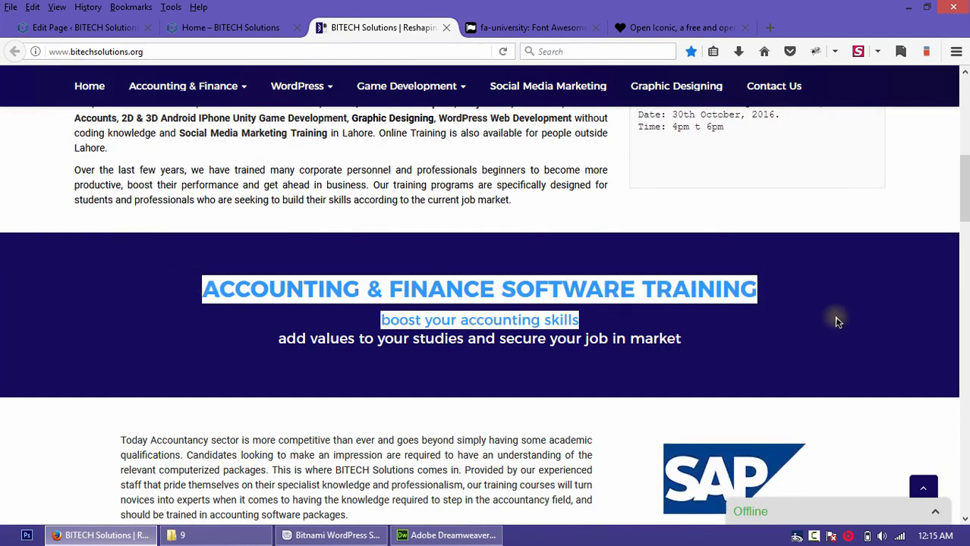
Step: Return to the Home page editor and add a new row below the icon row
left_click(60, 29)
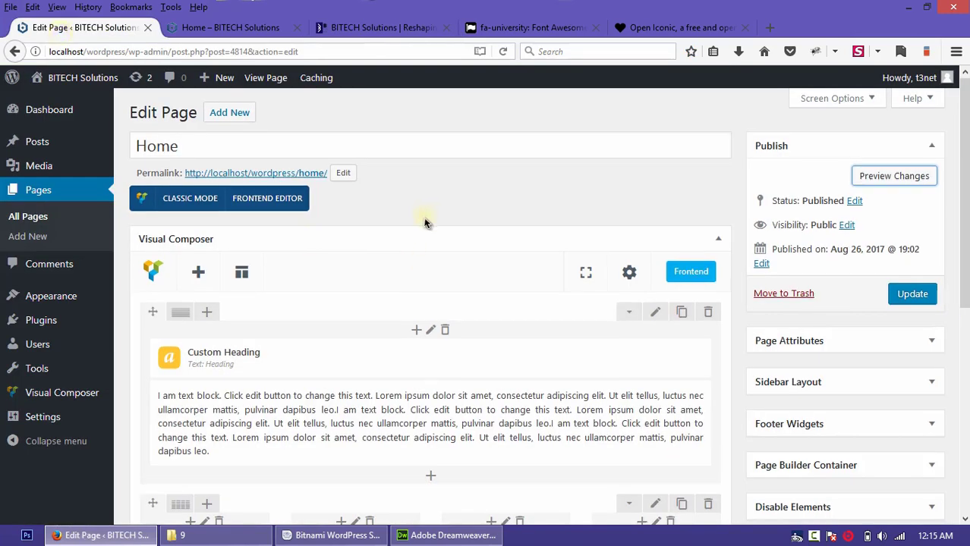
scroll(426, 220, "down", 5)
left_click(430, 337)
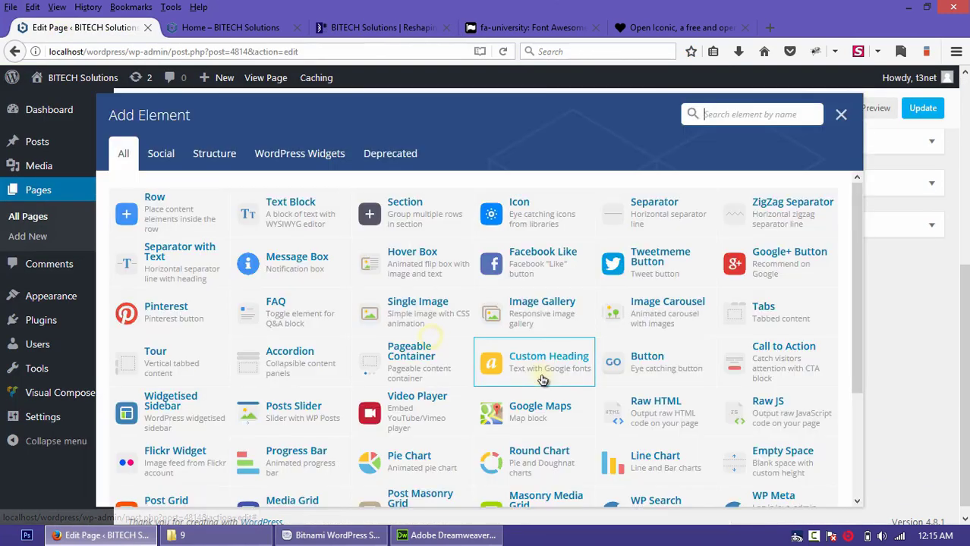
left_click(170, 210)
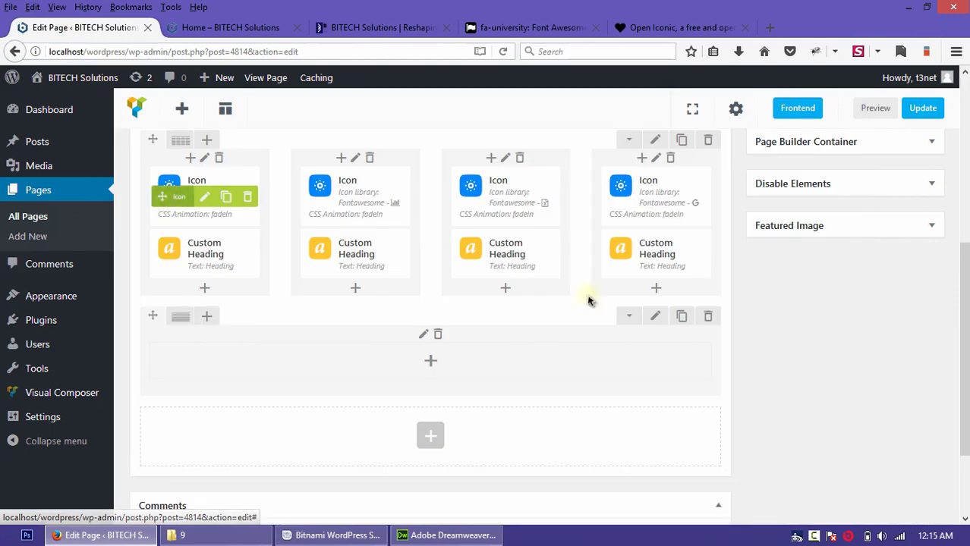
Step: Set the new row's background colour to #1e73be in its design options and save the row settings
left_click(661, 321)
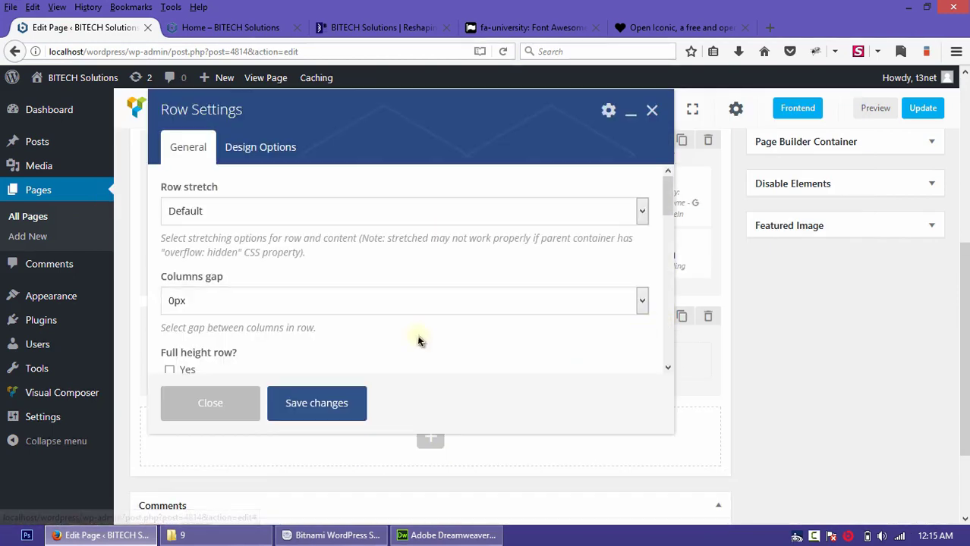
left_click(231, 152)
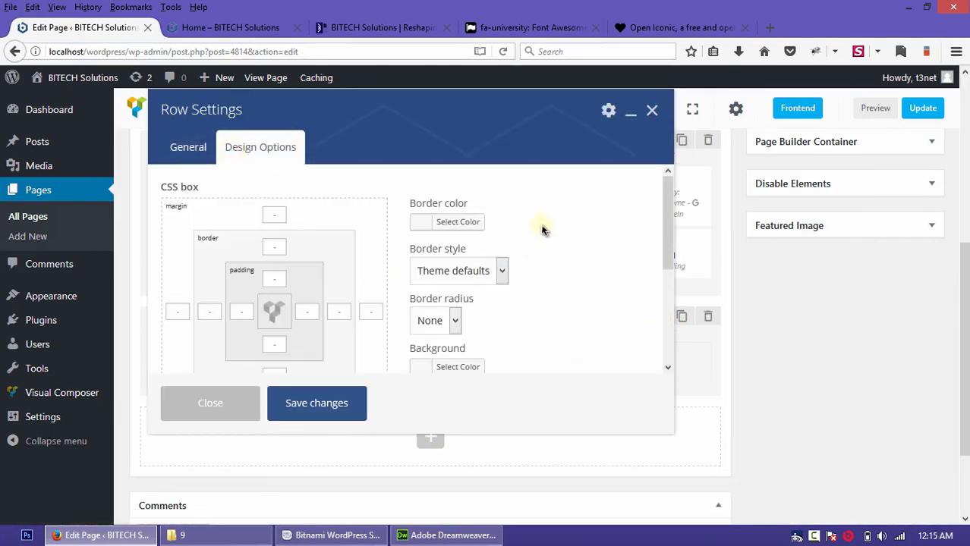
scroll(539, 228, "down", 2)
left_click(448, 285)
scroll(516, 300, "down", 3)
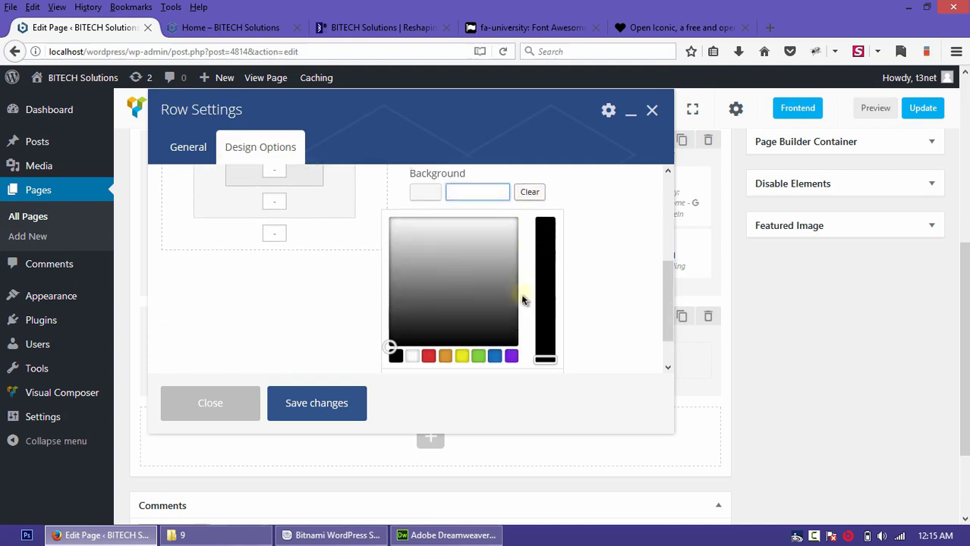
left_click(494, 317)
scroll(455, 258, "up", 3)
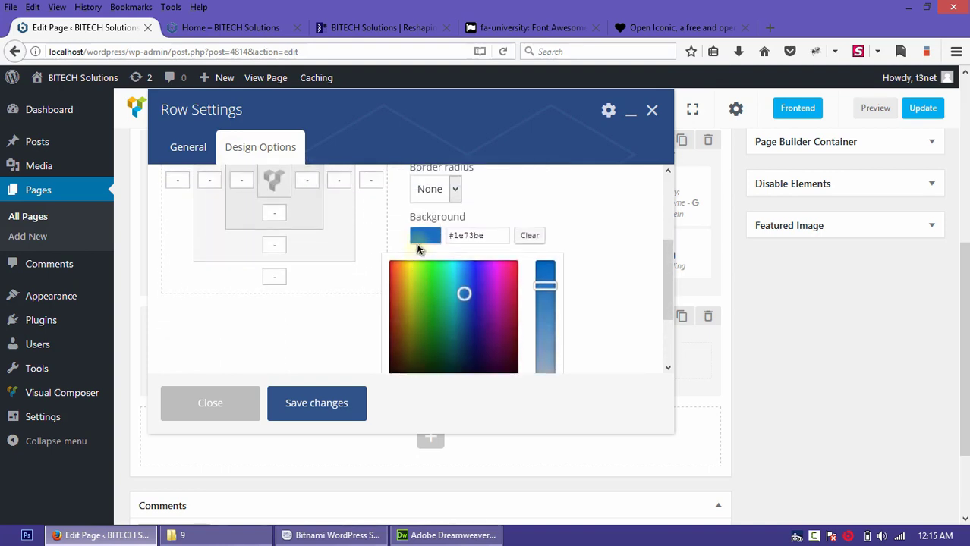
left_click(419, 238)
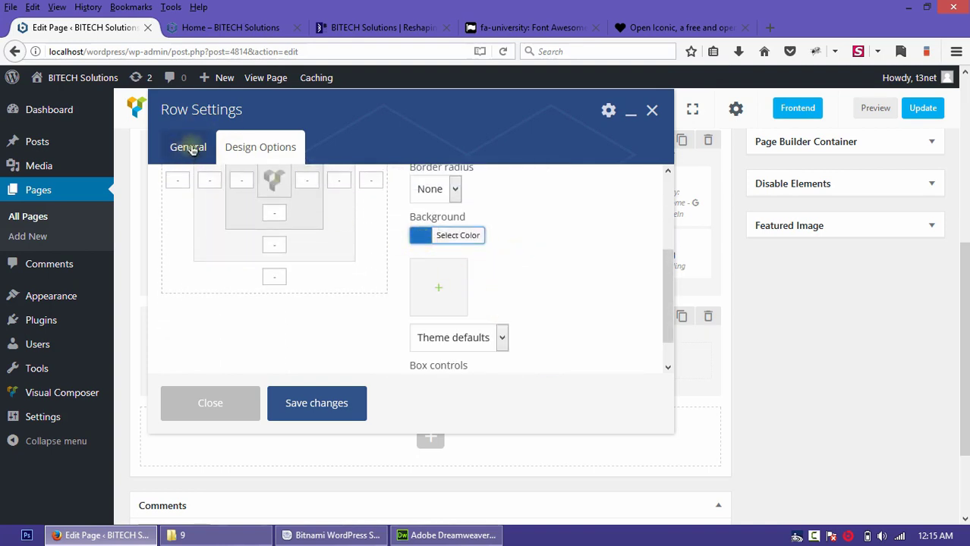
left_click(332, 403)
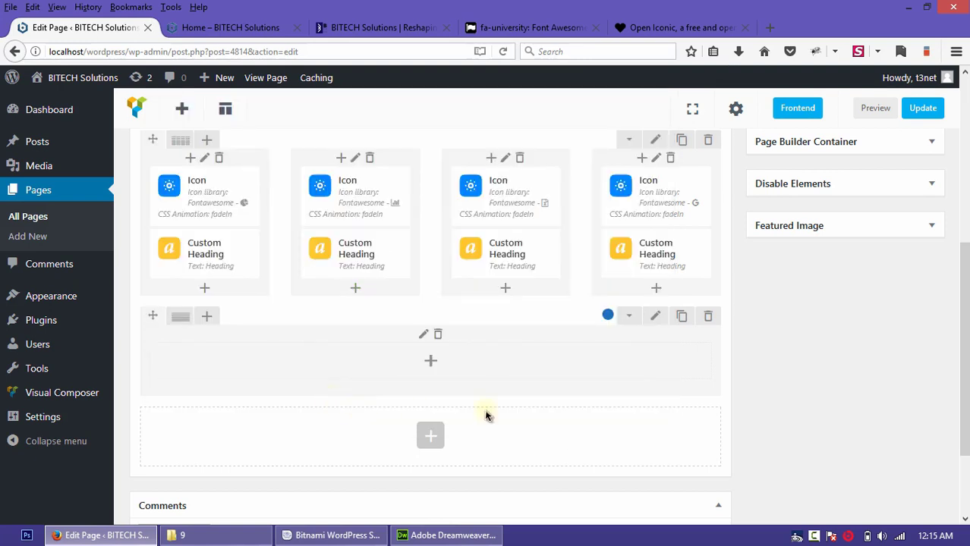
Step: Place a copy of the second column's heading in the blue row and duplicate it to make three headings
left_click_drag(358, 271, 430, 375)
left_click(471, 364)
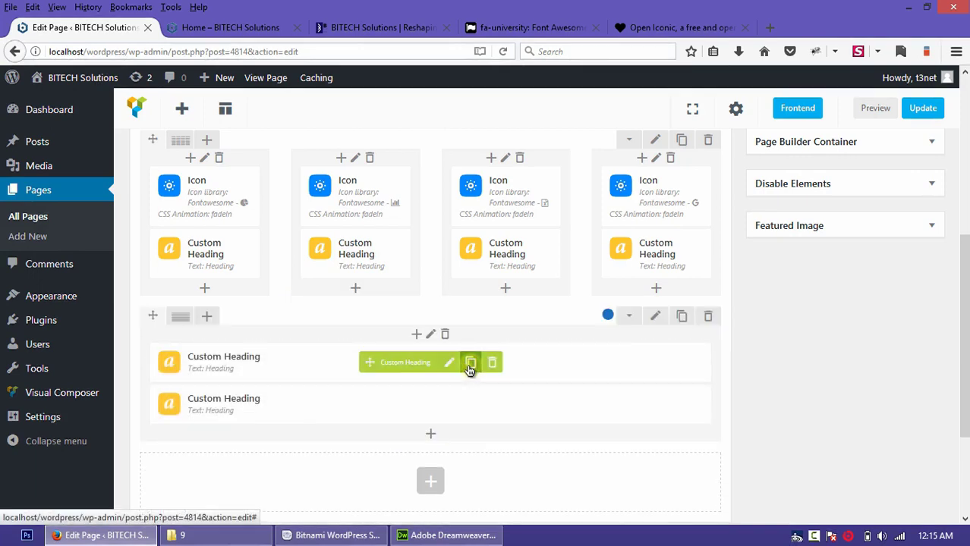
left_click(470, 405)
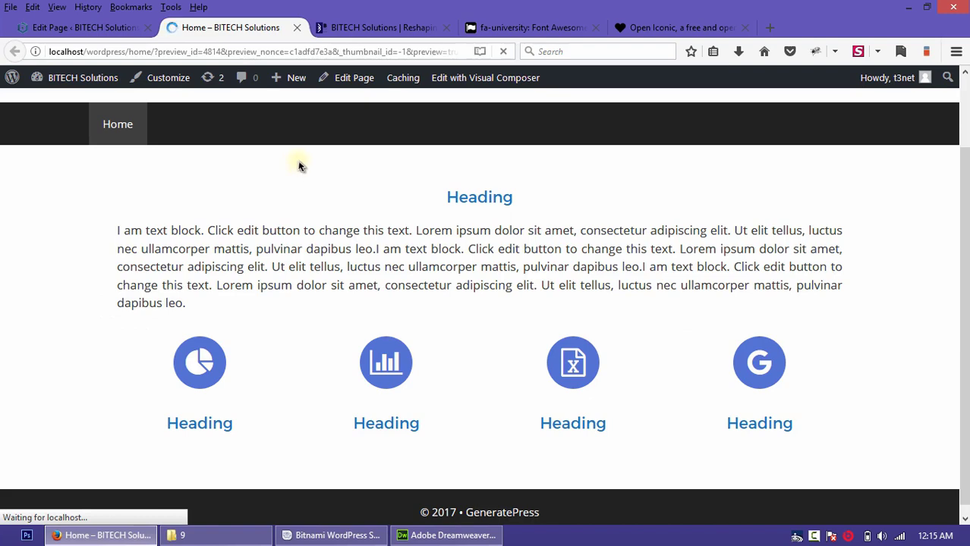
Step: Examine the blue row and its headings in the Home page preview, then return to the page editor
scroll(299, 182, "down", 5)
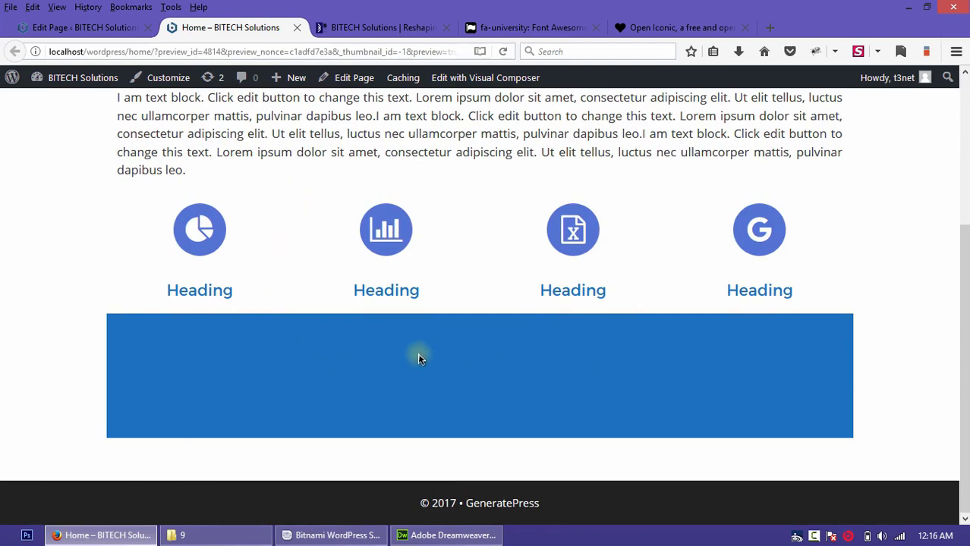
scroll(419, 358, "up", 2)
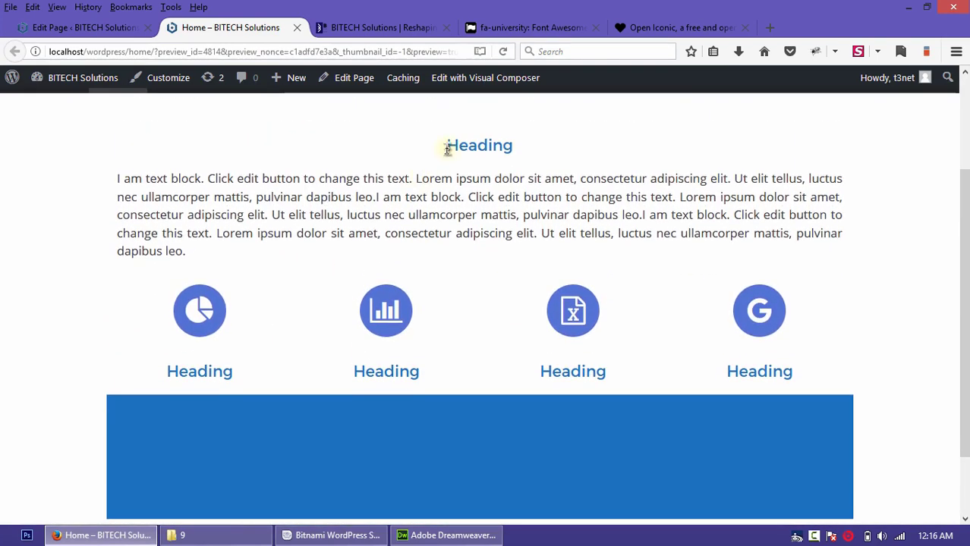
left_click_drag(447, 149, 558, 152)
left_click(89, 29)
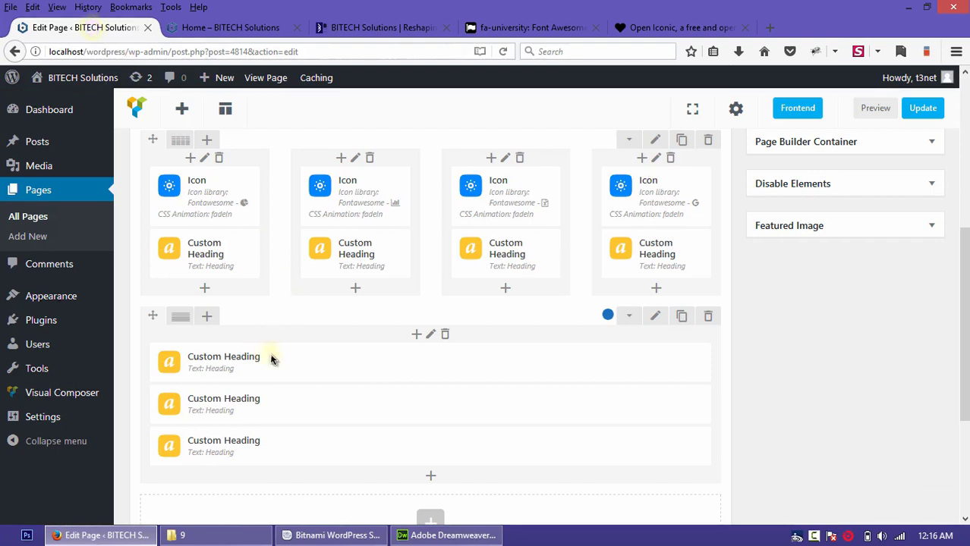
Step: Set the text colour of the blue row's first heading to white (#ffffff) and save the heading
left_click(450, 364)
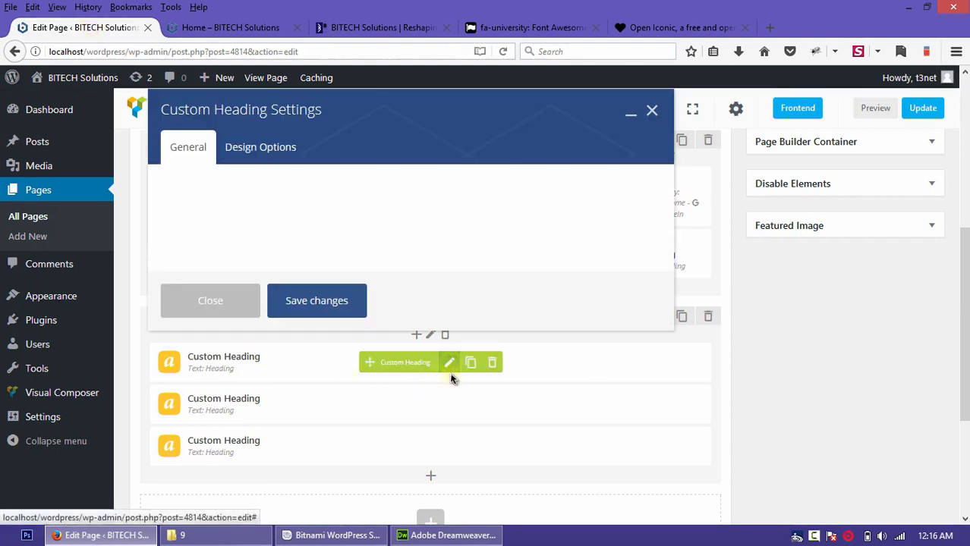
scroll(431, 292, "down", 6)
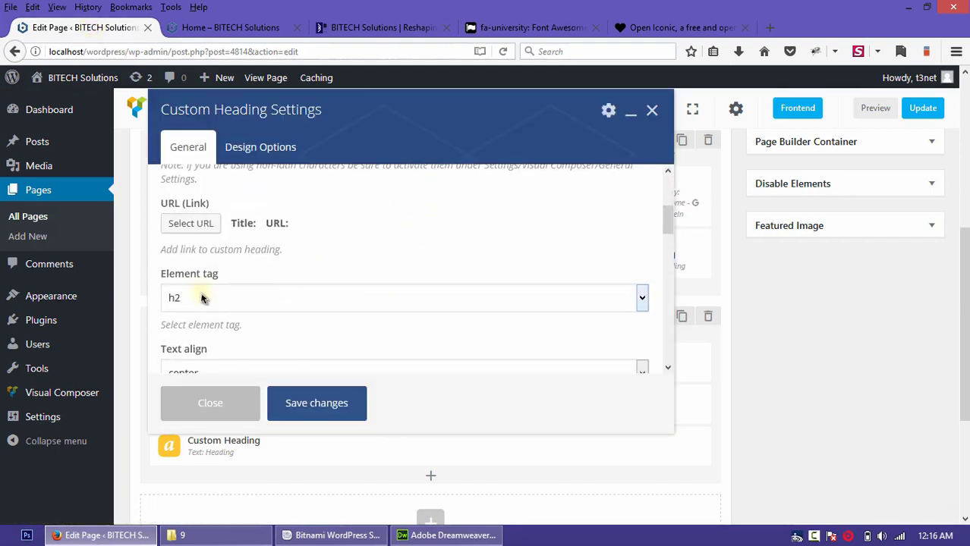
left_click(199, 342)
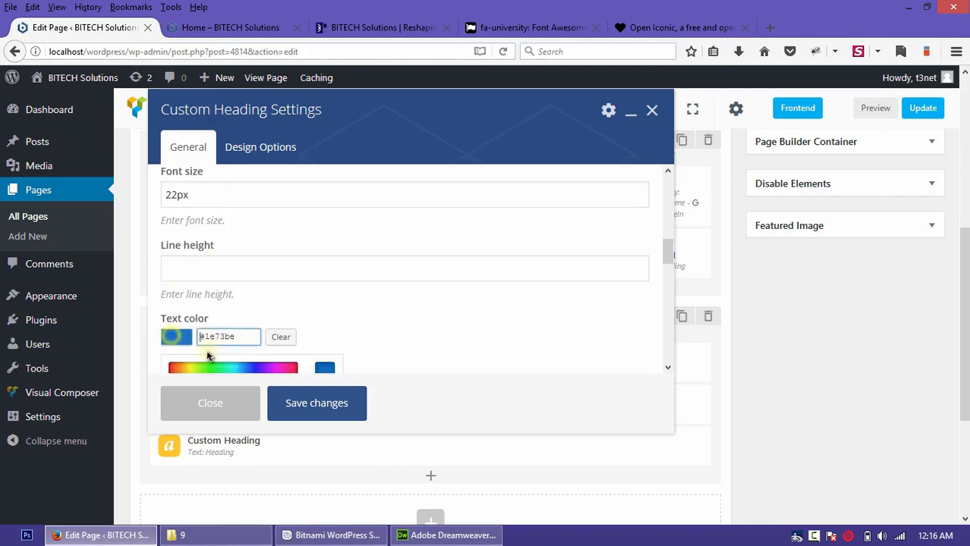
scroll(201, 345, "down", 3)
left_click(189, 332)
left_click(321, 404)
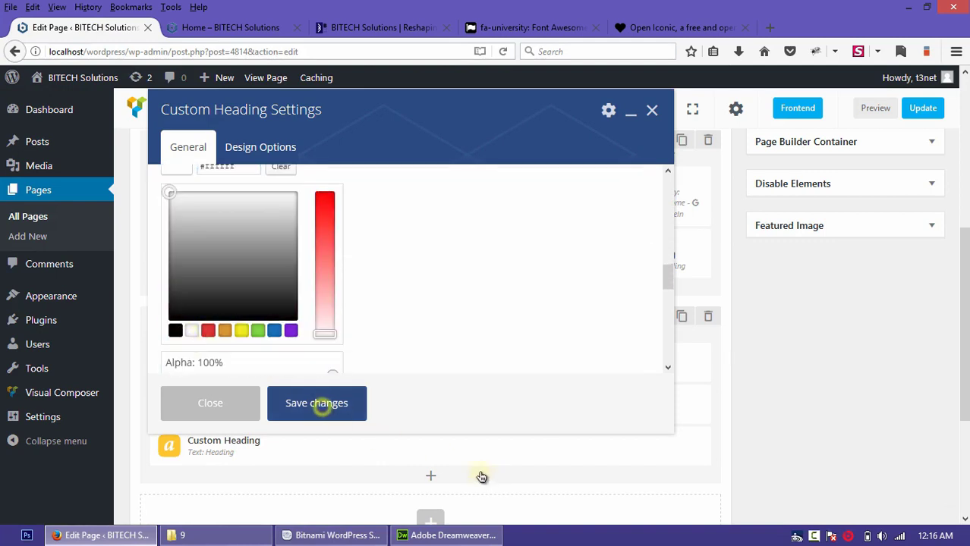
Step: Delete the other two headings in the blue row and duplicate the white heading twice
left_click(492, 405)
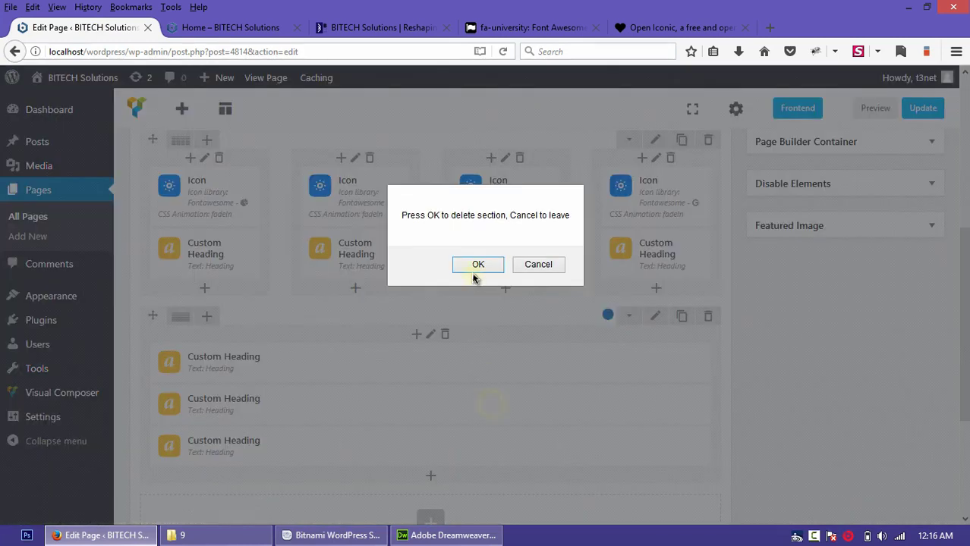
left_click(477, 264)
left_click(491, 404)
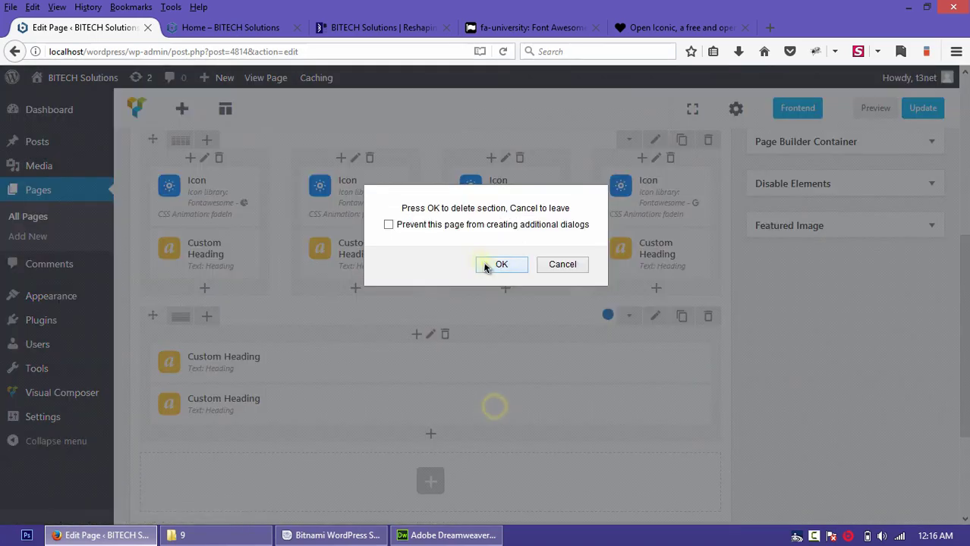
left_click(491, 265)
left_click(468, 362)
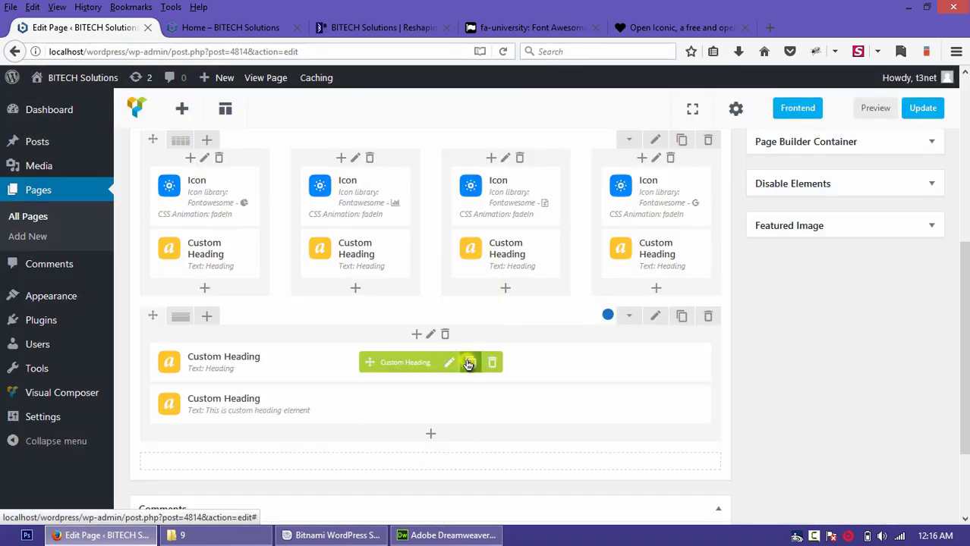
left_click(469, 362)
Step: Preview the Home page to check the white headings in the blue row, then return to the editor
left_click(900, 107)
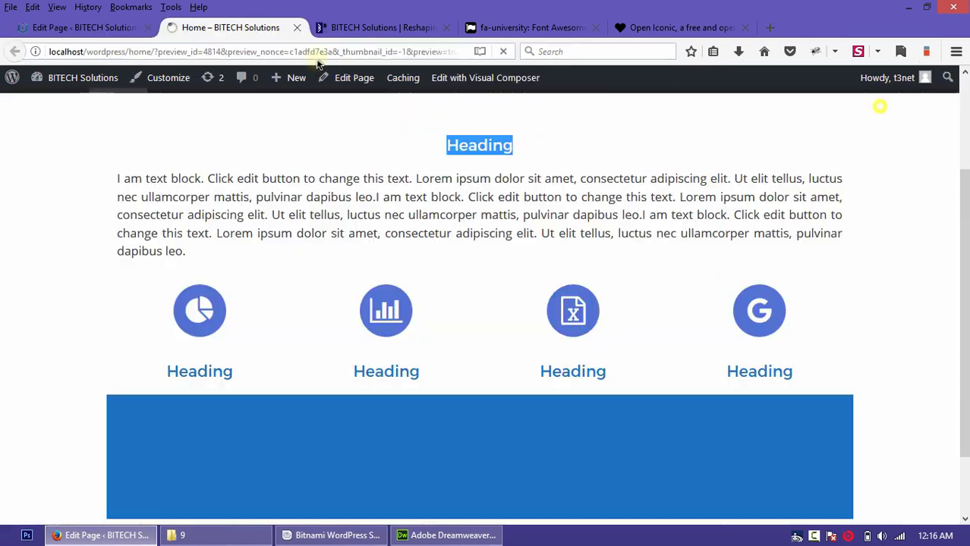
scroll(470, 243, "down", 2)
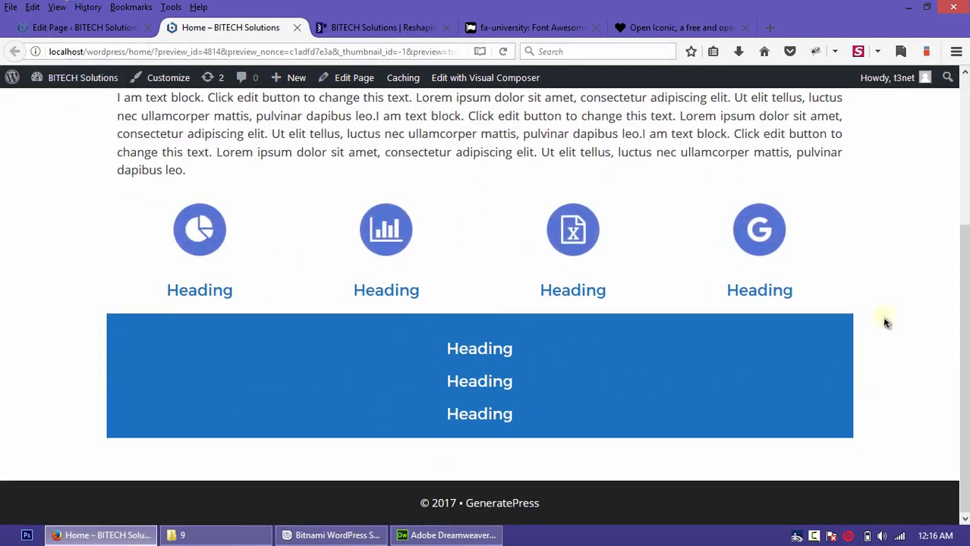
left_click(84, 27)
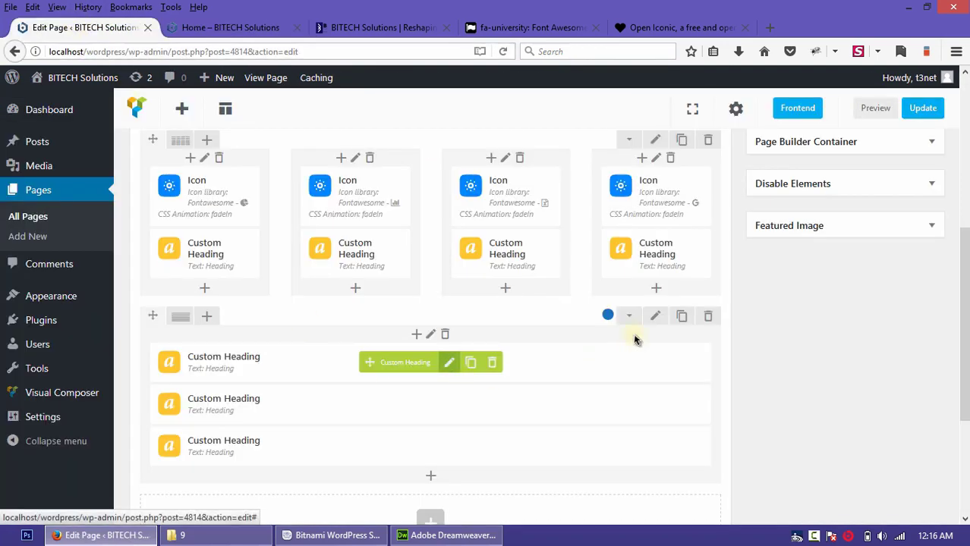
Step: Set the blue row's stretch to "Stretch row and content (no paddings)", save it and preview the page
left_click(656, 315)
left_click(226, 211)
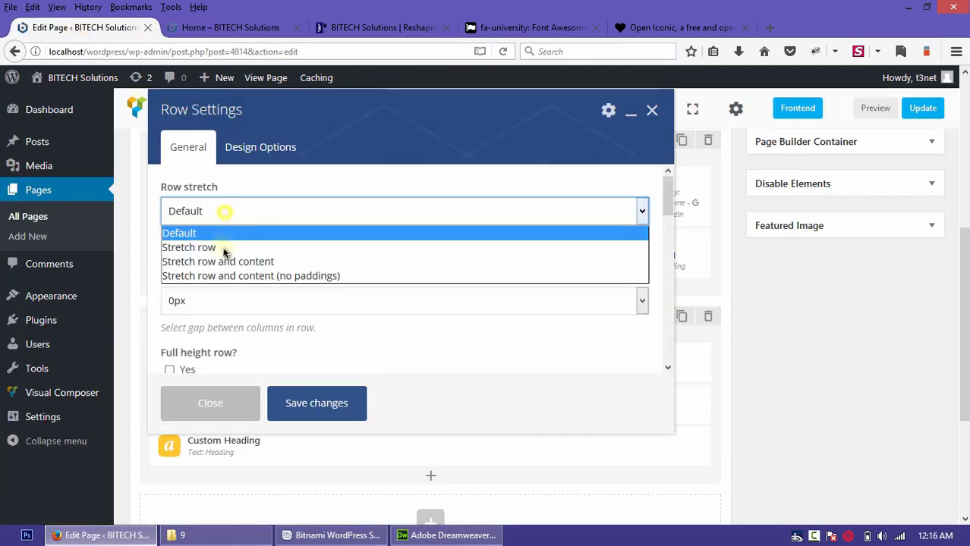
left_click(221, 275)
left_click(325, 404)
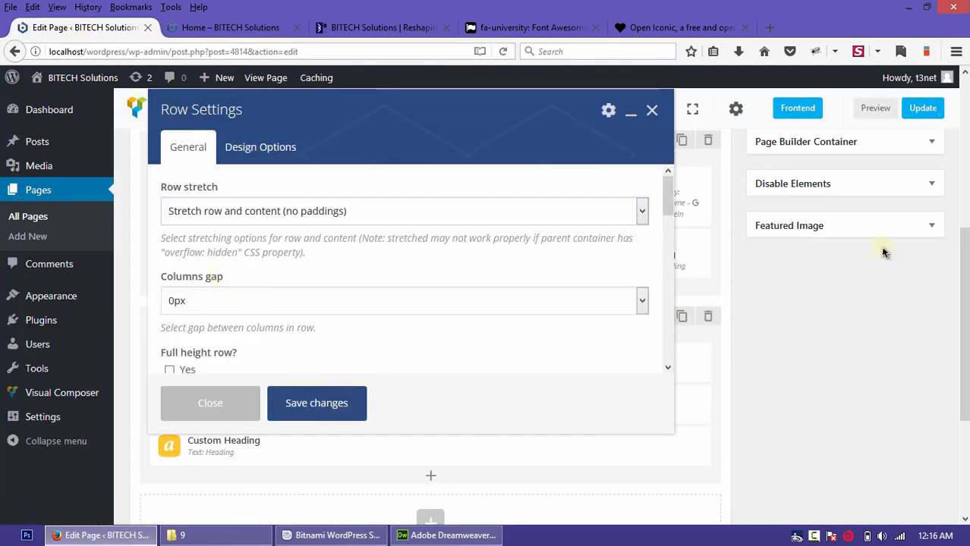
left_click(872, 108)
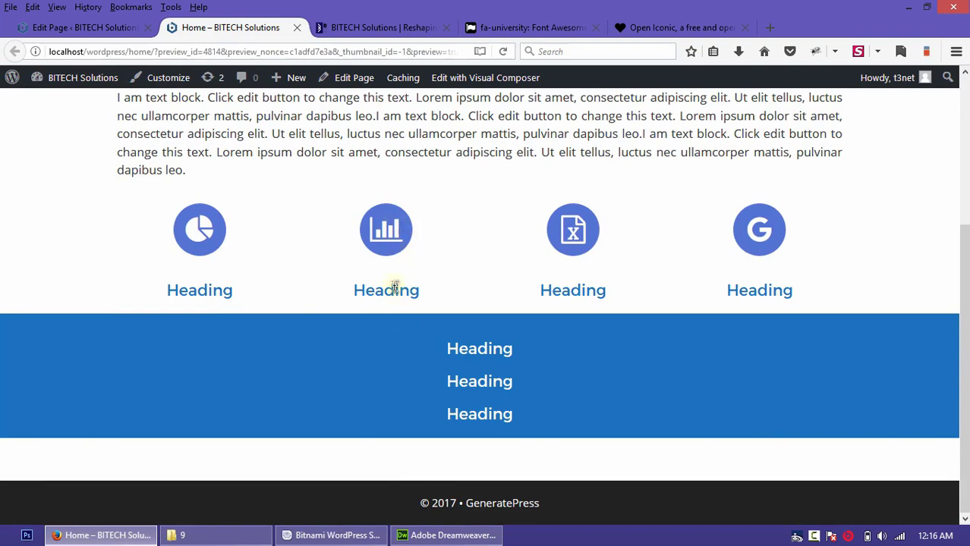
left_click(83, 28)
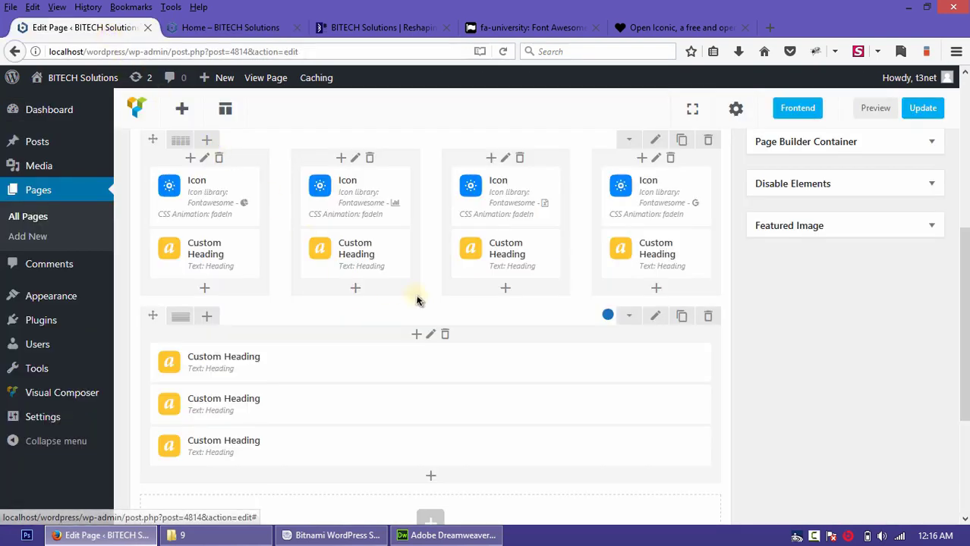
Step: Add another new row below the blue heading row
scroll(418, 300, "down", 4)
scroll(426, 289, "up", 2)
scroll(428, 294, "up", 4)
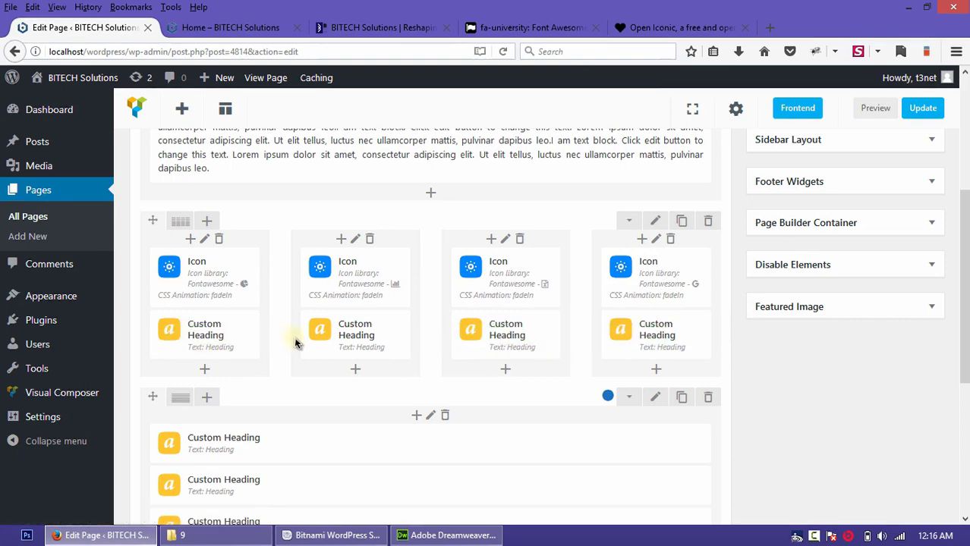
scroll(296, 343, "down", 4)
left_click(430, 443)
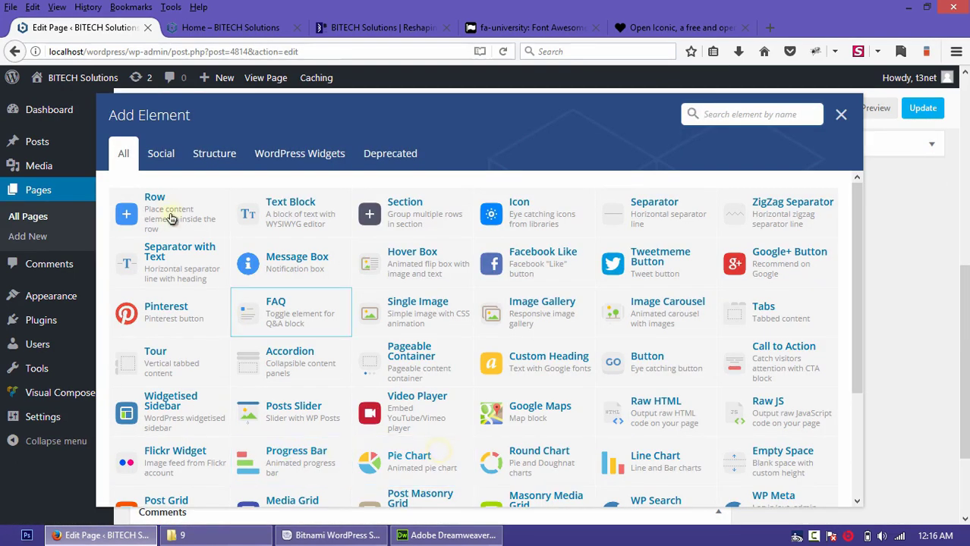
left_click(171, 214)
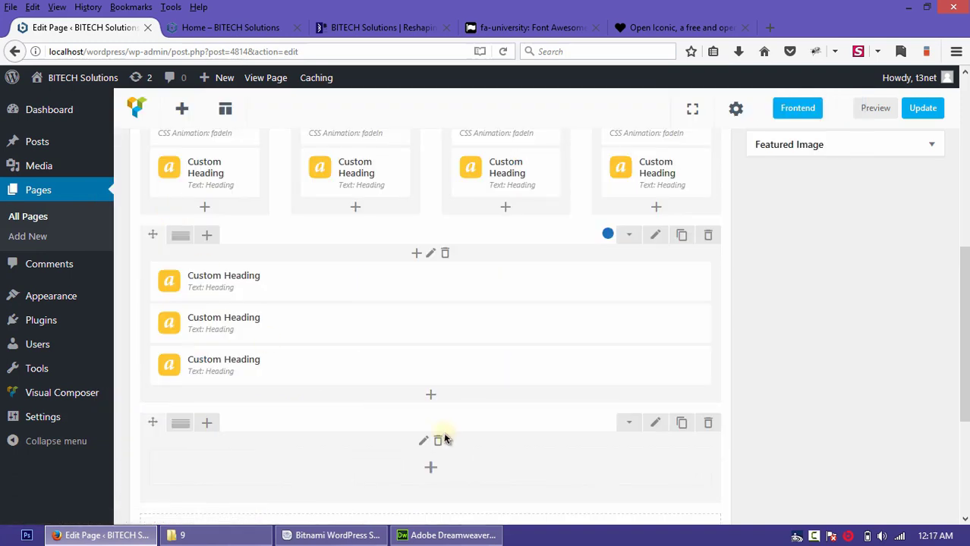
Step: Insert an Empty Space with a height of 40px in the new row and move that row between the icon row and the blue row
scroll(444, 425, "down", 2)
left_click(433, 389)
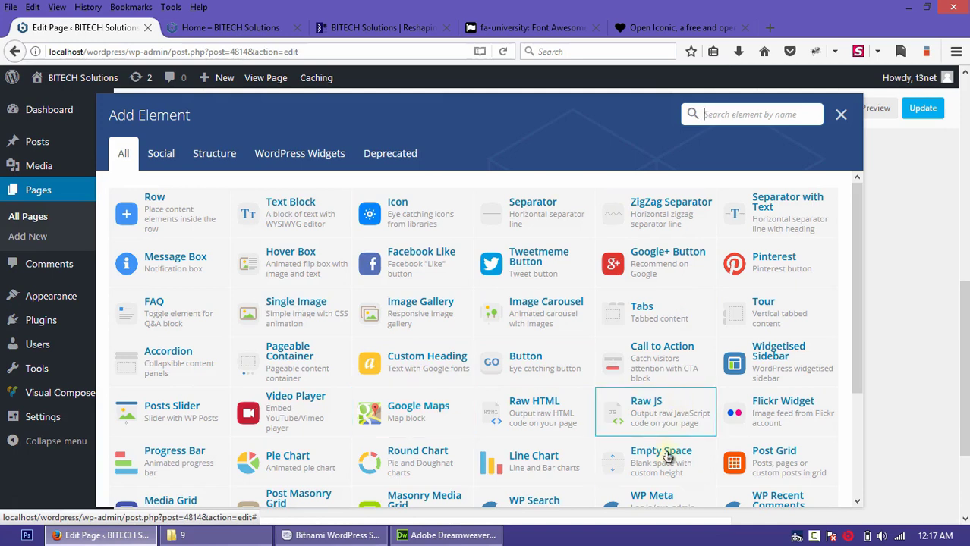
left_click(624, 433)
left_click(274, 210)
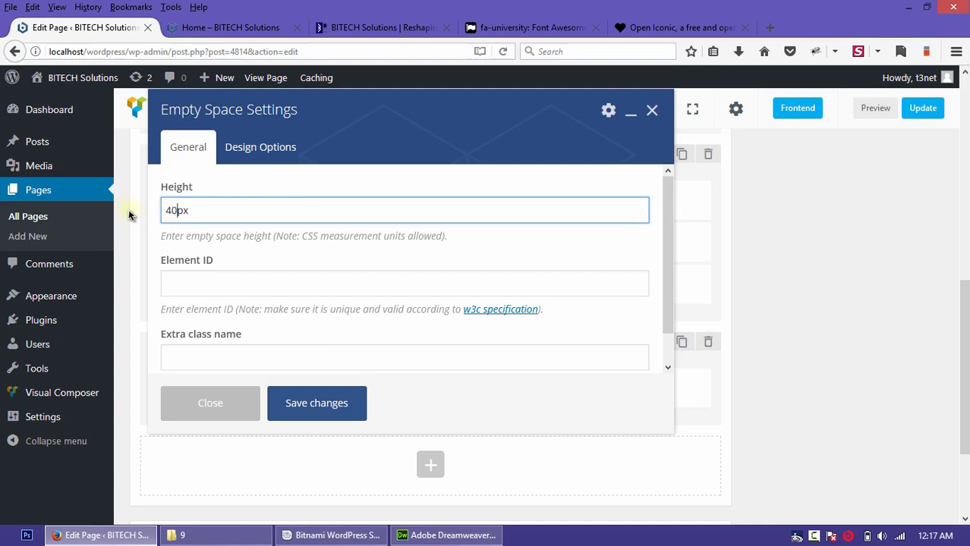
left_click(311, 403)
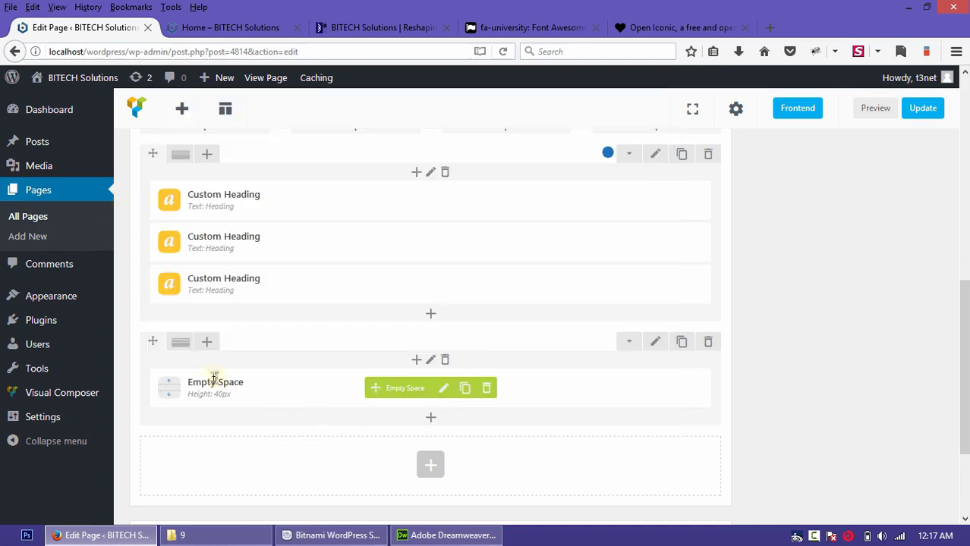
left_click_drag(151, 340, 209, 324)
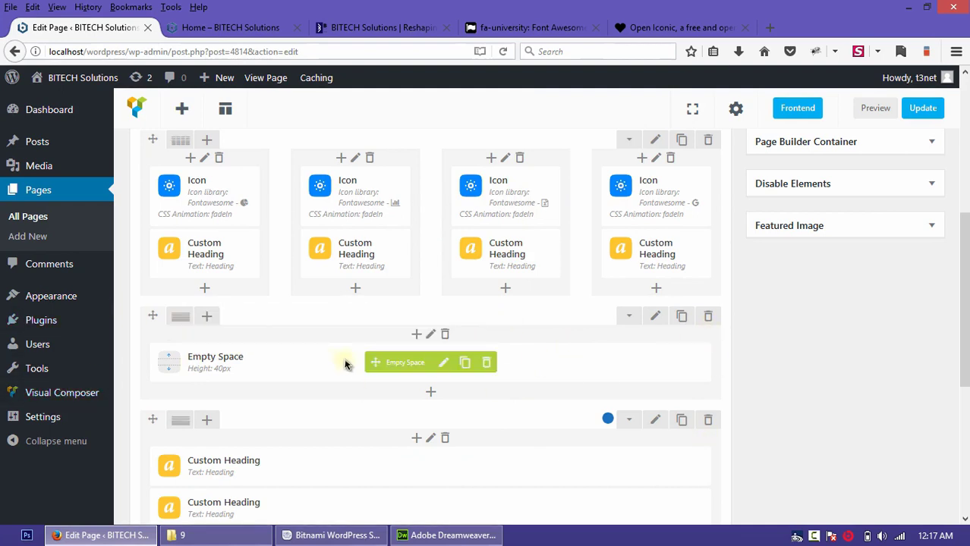
Step: Duplicate the 40px Empty Space row and move the copy between the text block row and the icon row
left_click(681, 317)
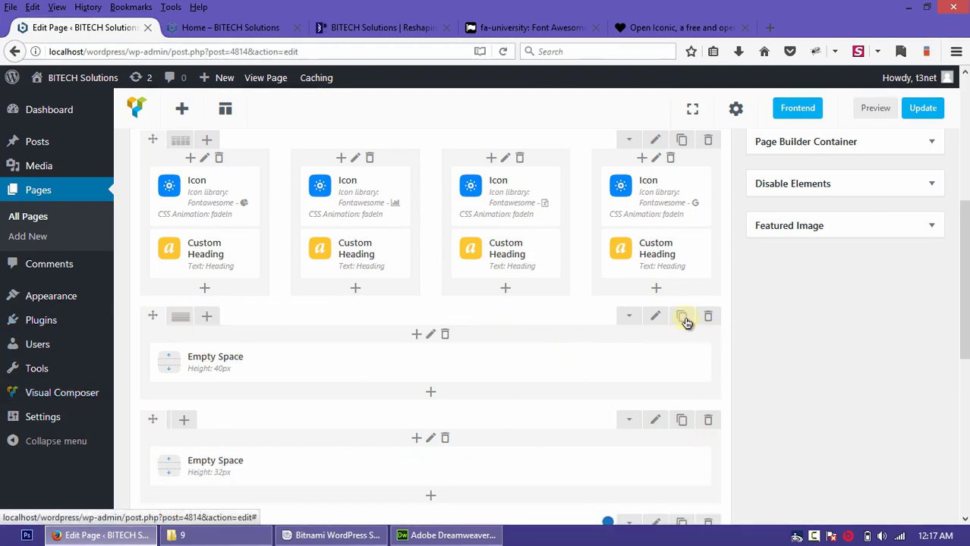
left_click_drag(152, 418, 353, 277)
scroll(410, 273, "up", 6)
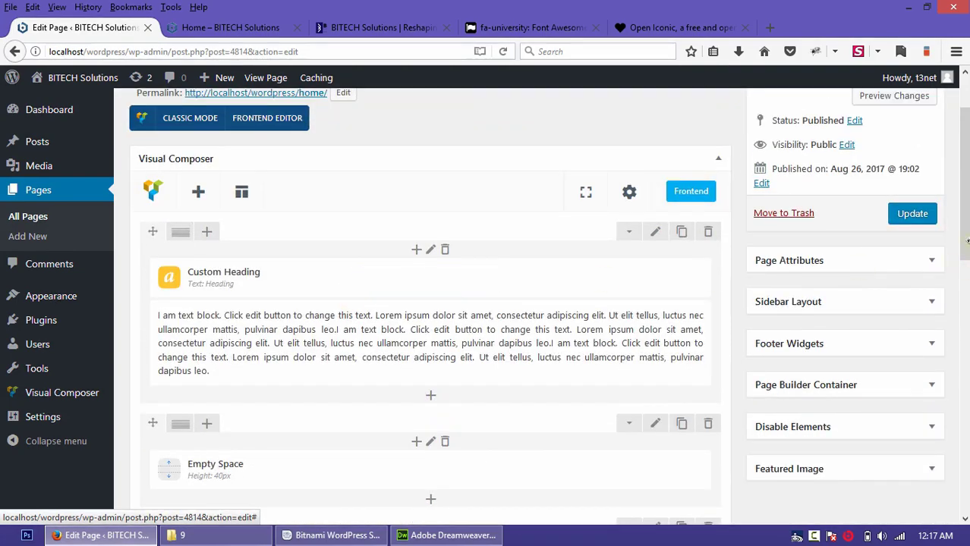
scroll(408, 270, "down", 3)
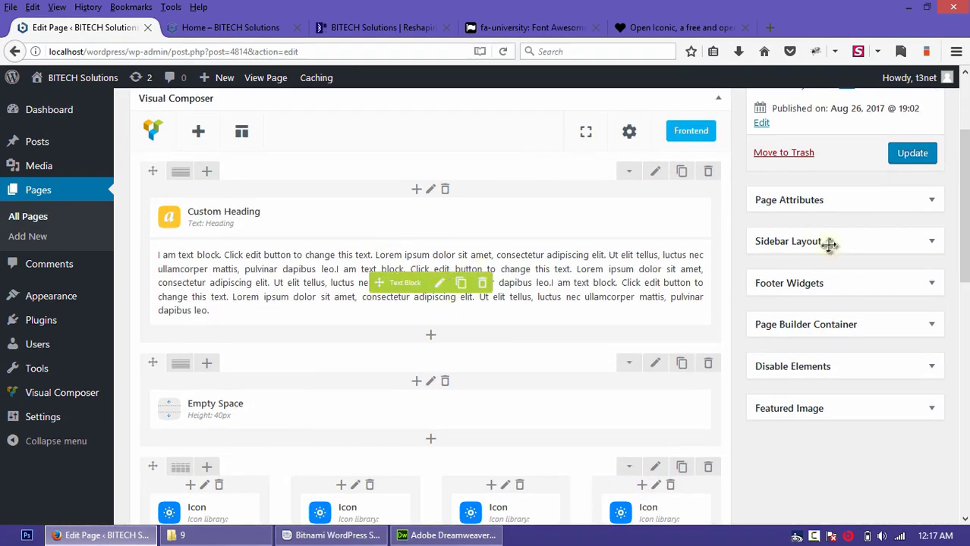
scroll(873, 248, "down", 3)
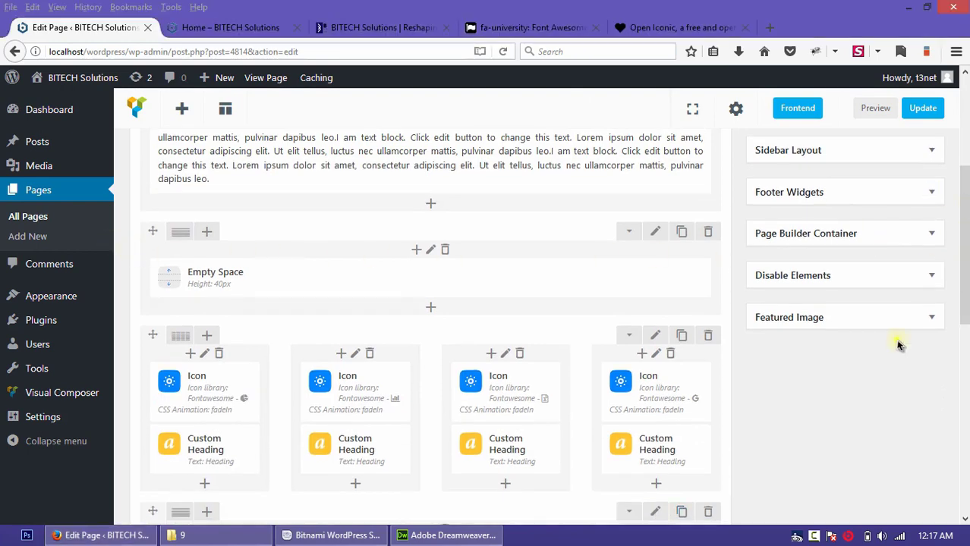
scroll(877, 328, "down", 5)
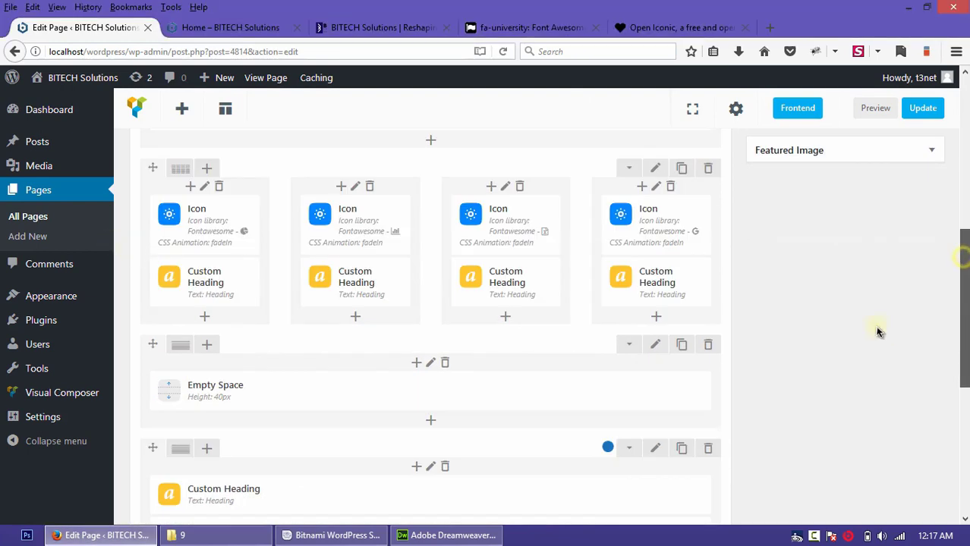
left_click_drag(964, 283, 966, 328)
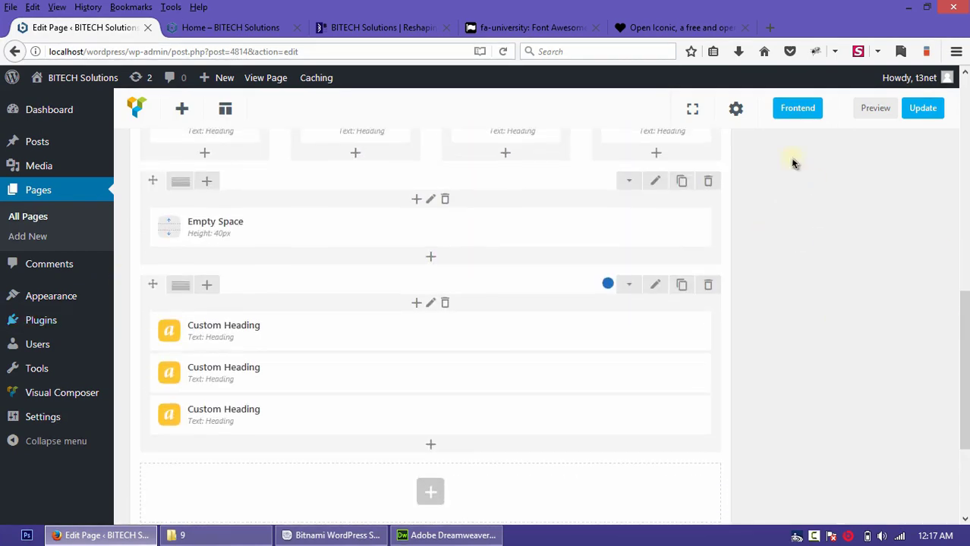
Step: Preview the Home page to check the spacing around the icons, and compare the blue row with the reference BITECH Solutions site's banner
left_click(875, 108)
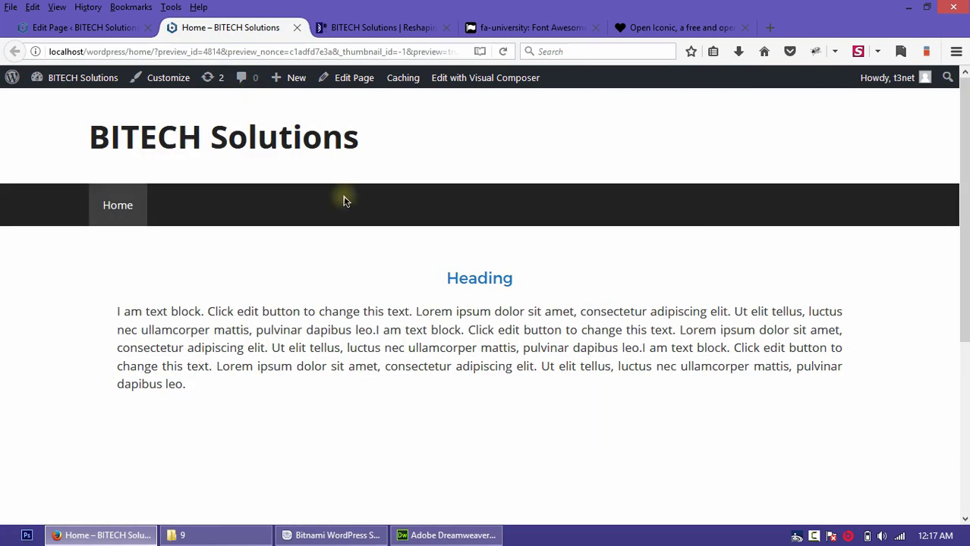
scroll(410, 279, "down", 2)
scroll(383, 348, "down", 3)
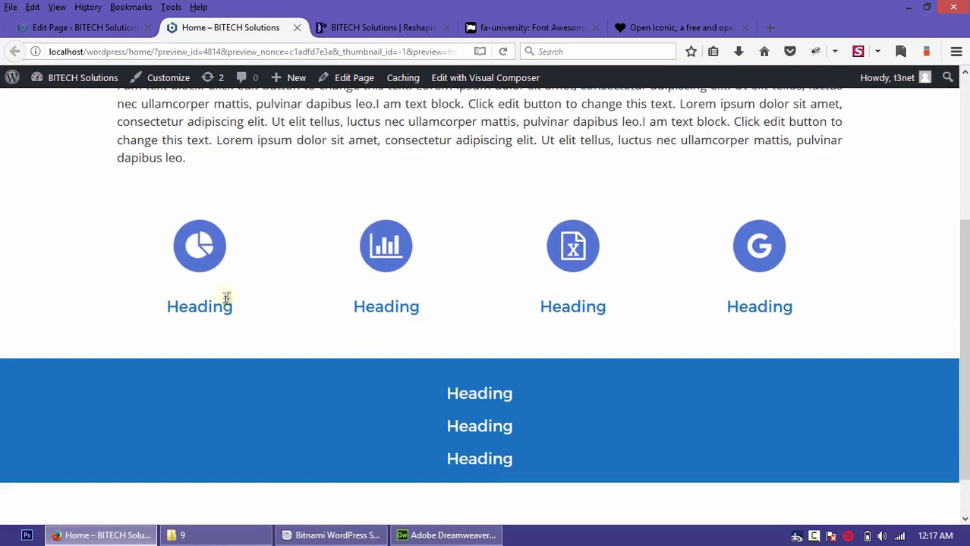
scroll(422, 360, "down", 1)
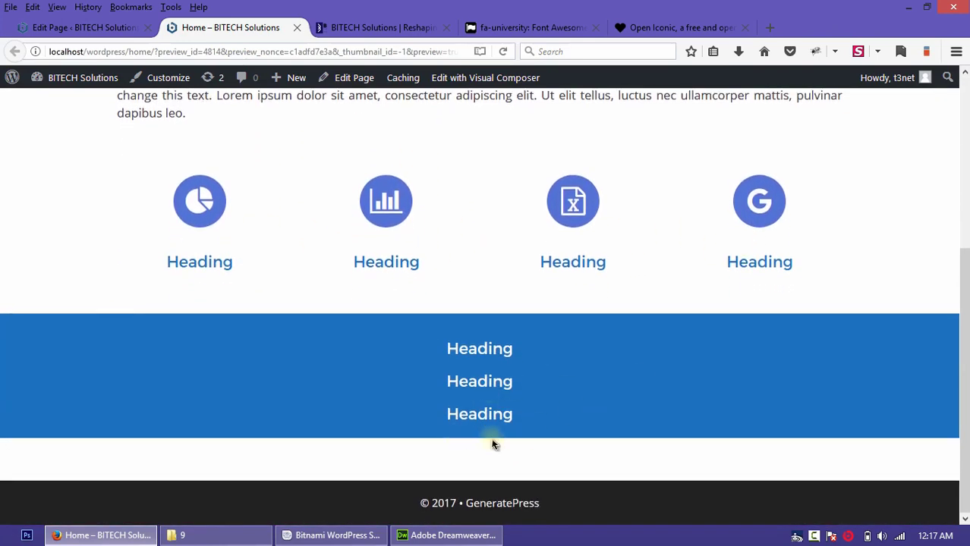
left_click(394, 26)
left_click(476, 388)
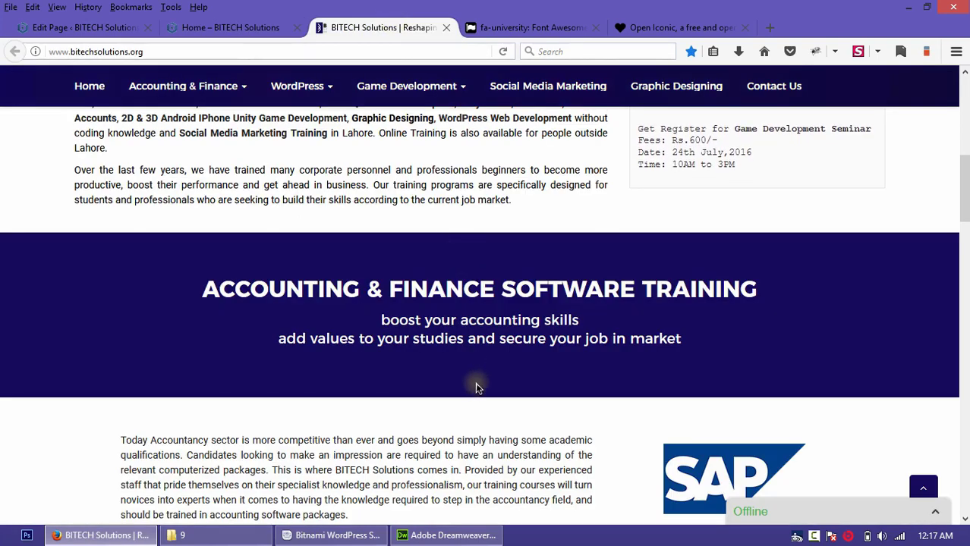
Step: Copy the 40px Empty Space element above the headings in the blue row and duplicate it there
left_click(76, 28)
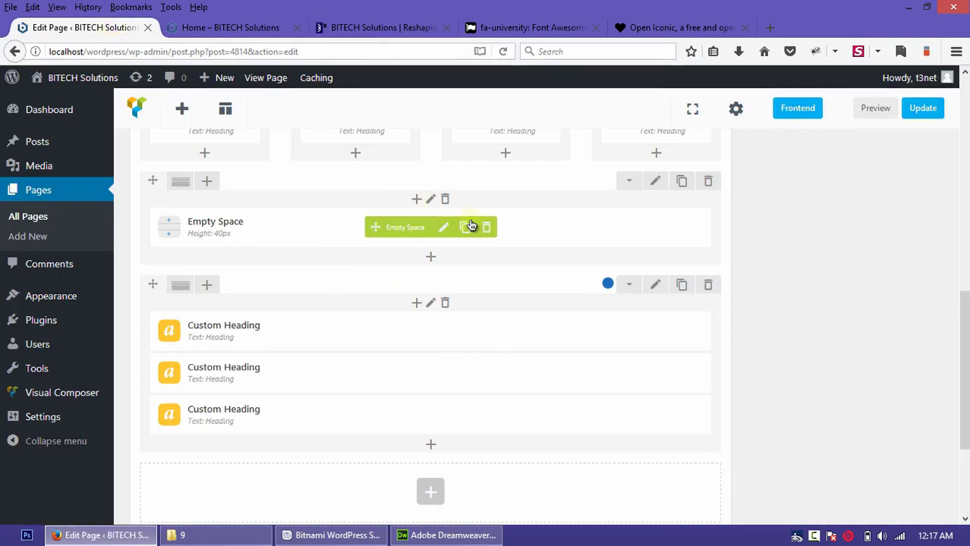
left_click(470, 226)
mouse_move(396, 270)
left_mouse_down()
mouse_move(377, 352)
mouse_move(372, 340)
left_mouse_up()
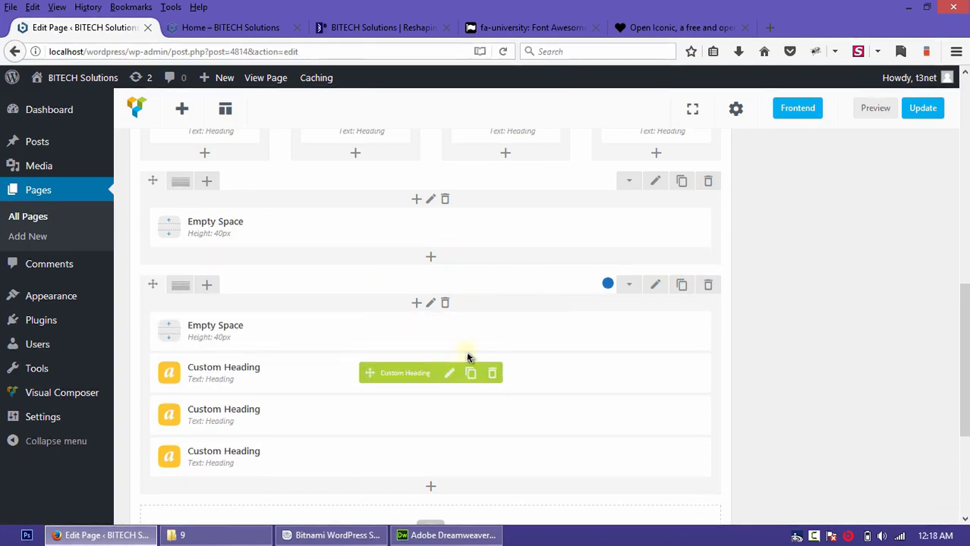
left_click(466, 334)
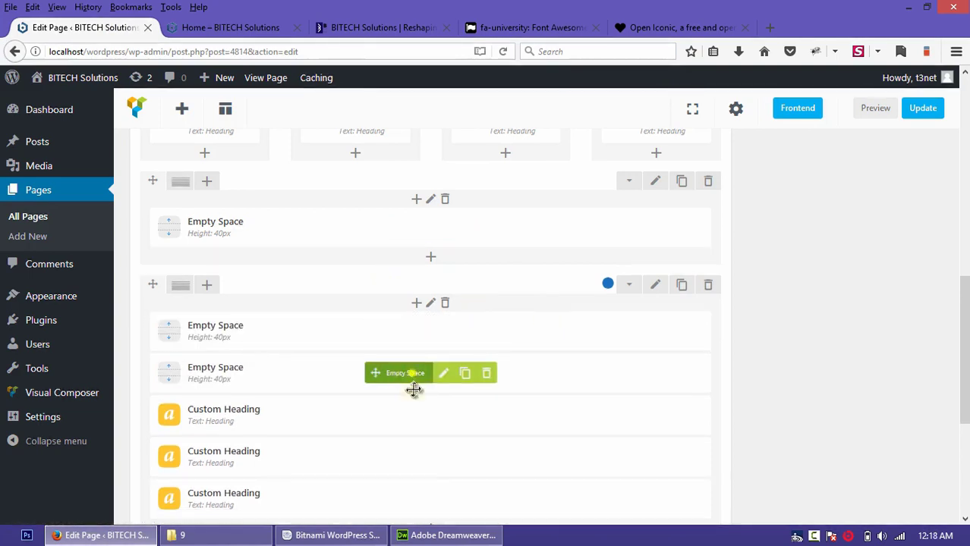
Step: Move the second Empty Space below the three headings in the blue row and preview the page to check the section's spacing
left_click_drag(414, 389, 410, 425)
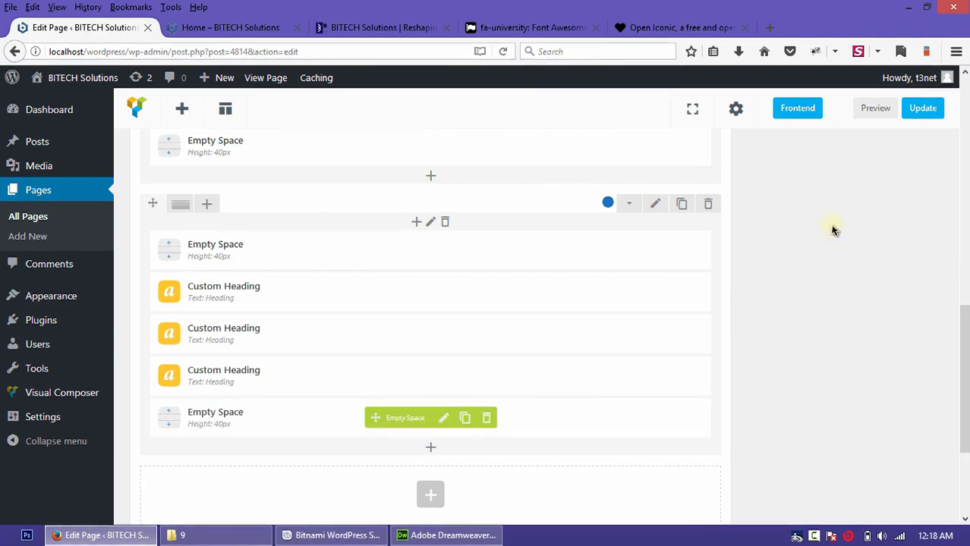
left_click(869, 109)
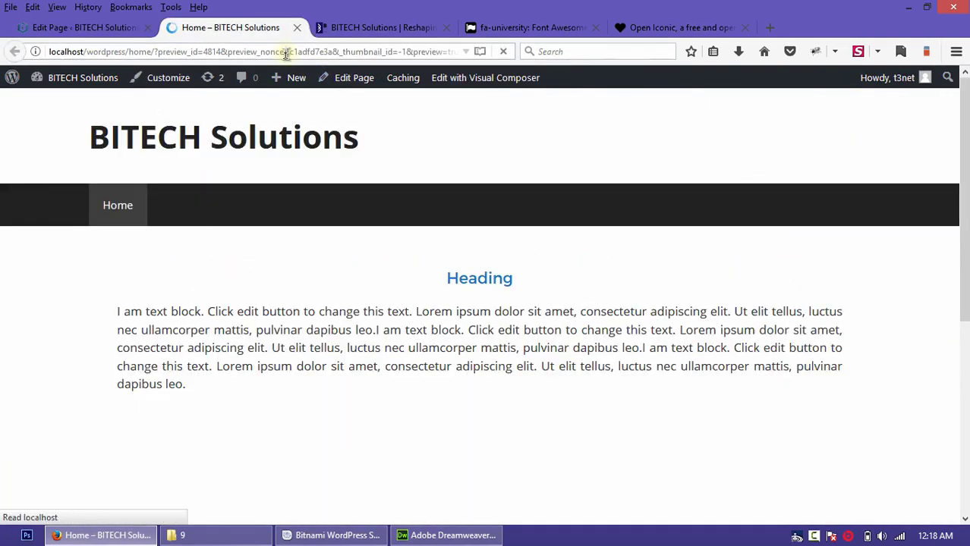
scroll(378, 258, "down", 5)
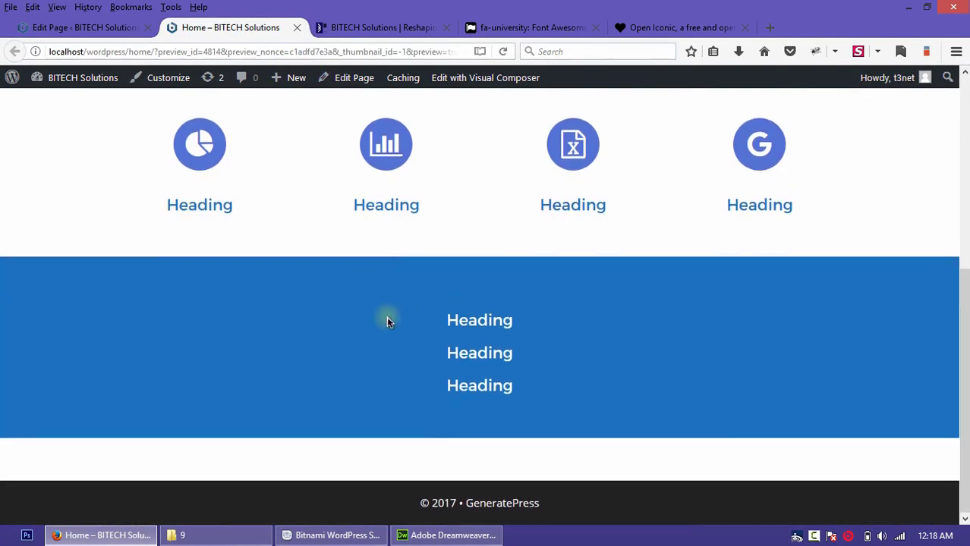
left_click_drag(444, 325, 600, 396)
left_click(463, 279)
left_click_drag(489, 389, 516, 388)
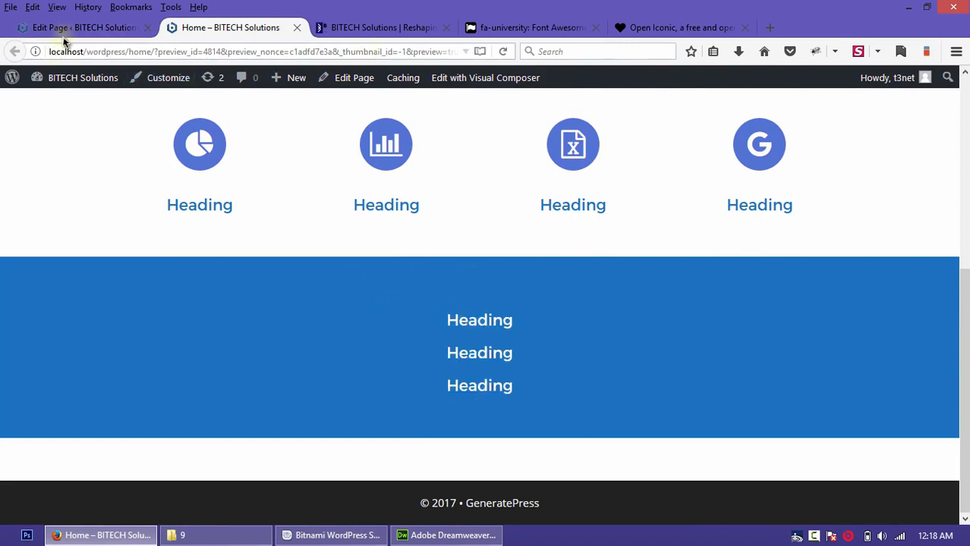
Step: Replace the first heading's text in the blue row with "ACCOUNTING & FINANCE SOFTWARE TRAINING", copied from the bitechsolutions.org page
left_click(67, 28)
left_click(448, 299)
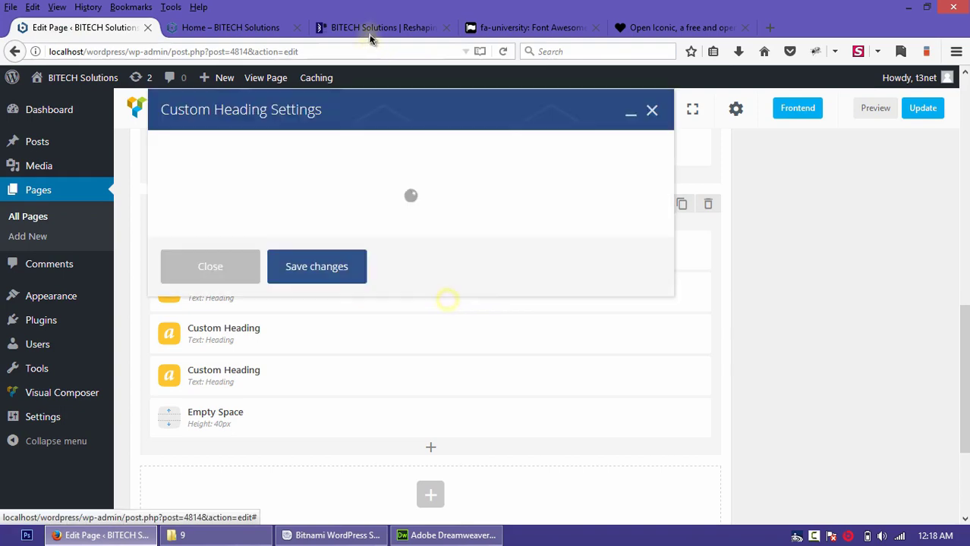
left_click(370, 27)
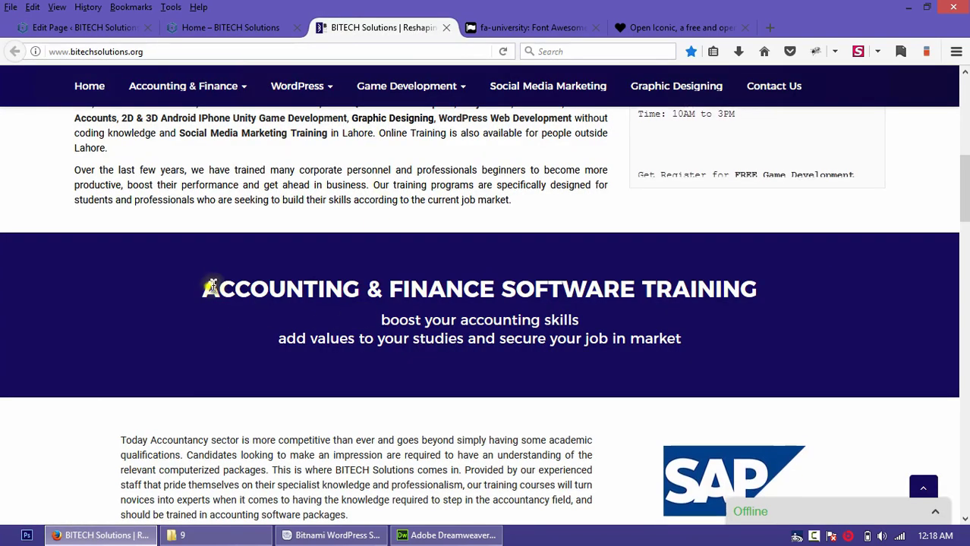
left_click_drag(211, 287, 767, 286)
key("ctrl+c")
left_click(78, 27)
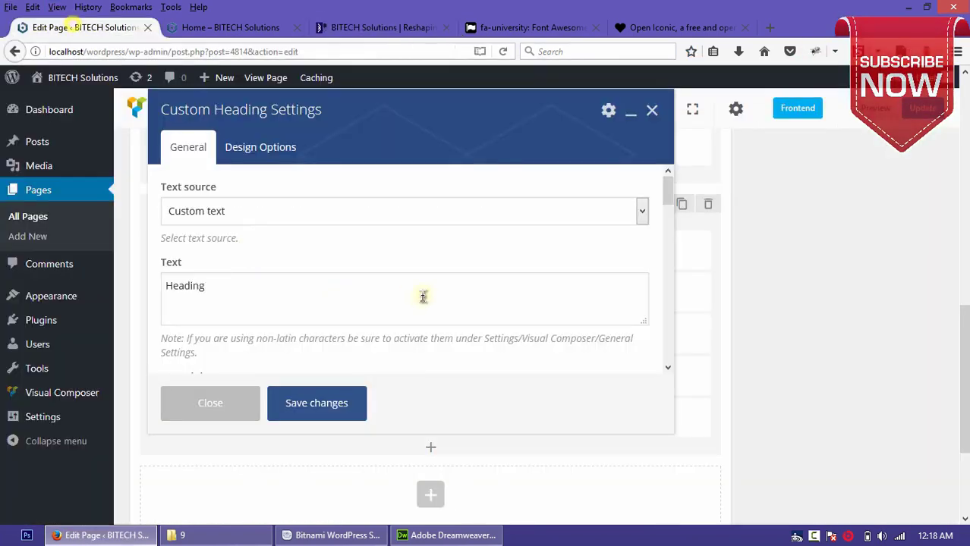
left_click_drag(281, 301, 158, 302)
key("ctrl+v")
Step: Set the first heading's font size to 42px and save its settings
scroll(515, 253, "down", 5)
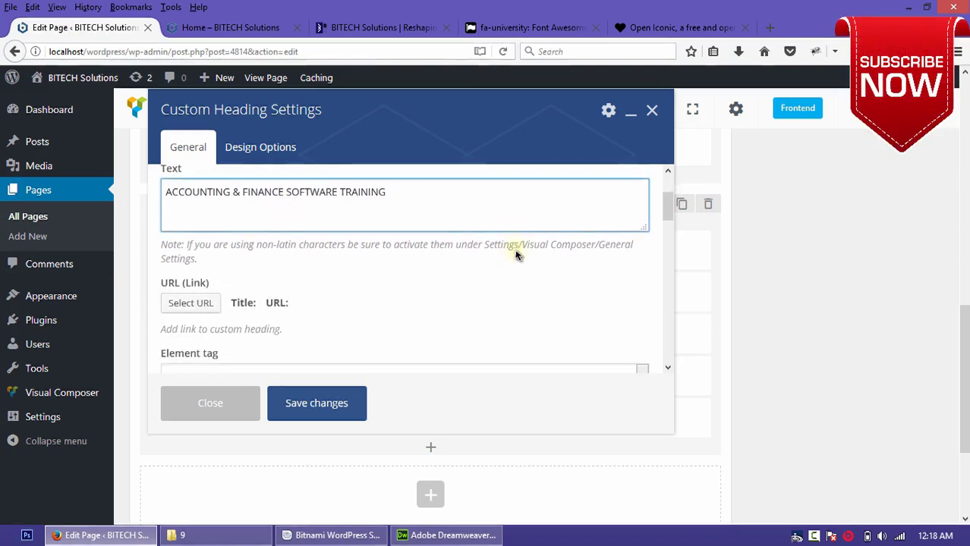
scroll(515, 254, "down", 3)
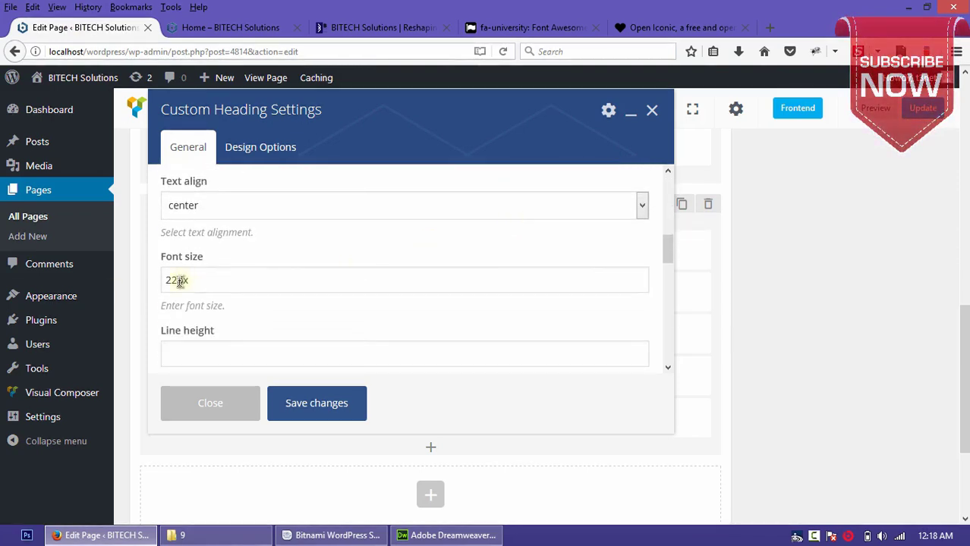
left_click_drag(179, 281, 145, 279)
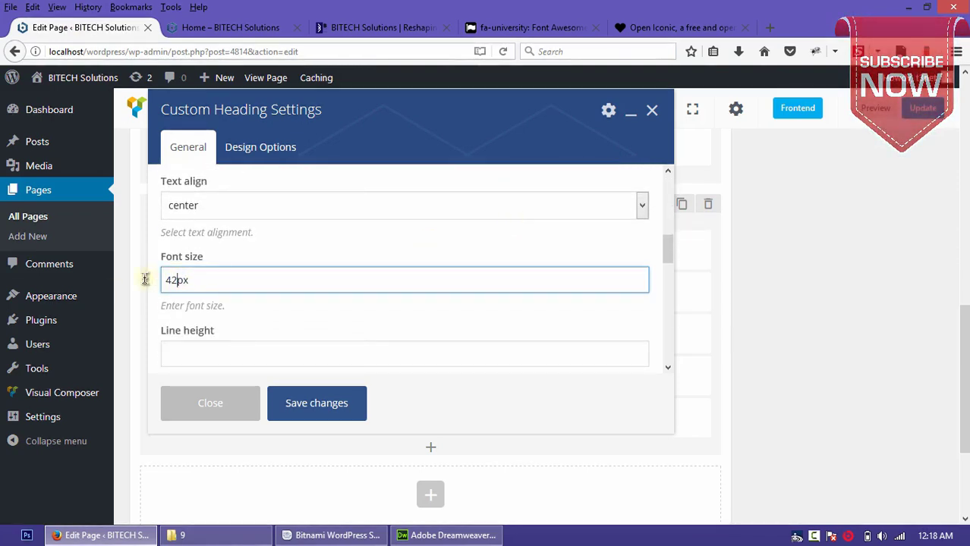
left_click(332, 419)
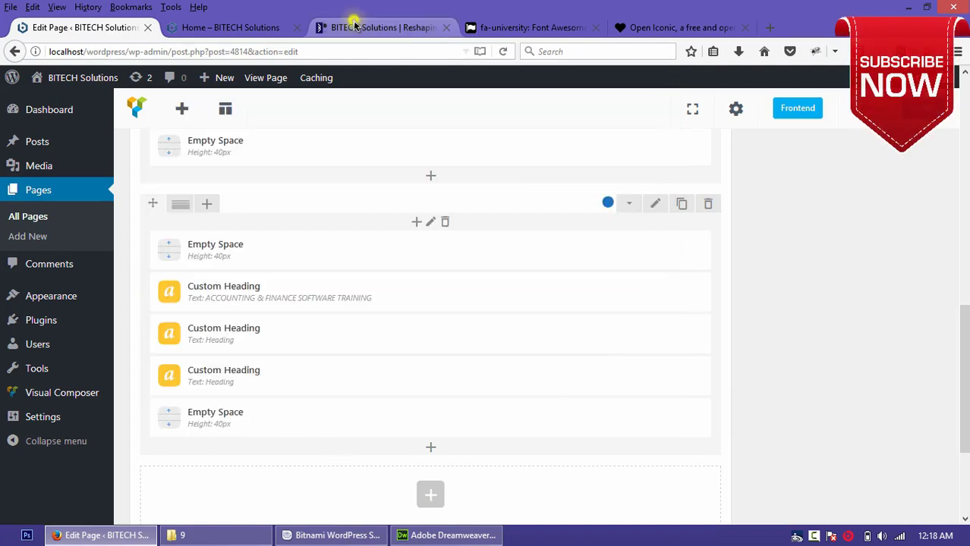
Step: Copy the line "boost your accounting skills" from the bitechsolutions.org page and open the settings of the blue row's second heading
left_click(353, 28)
left_click_drag(580, 320, 381, 325)
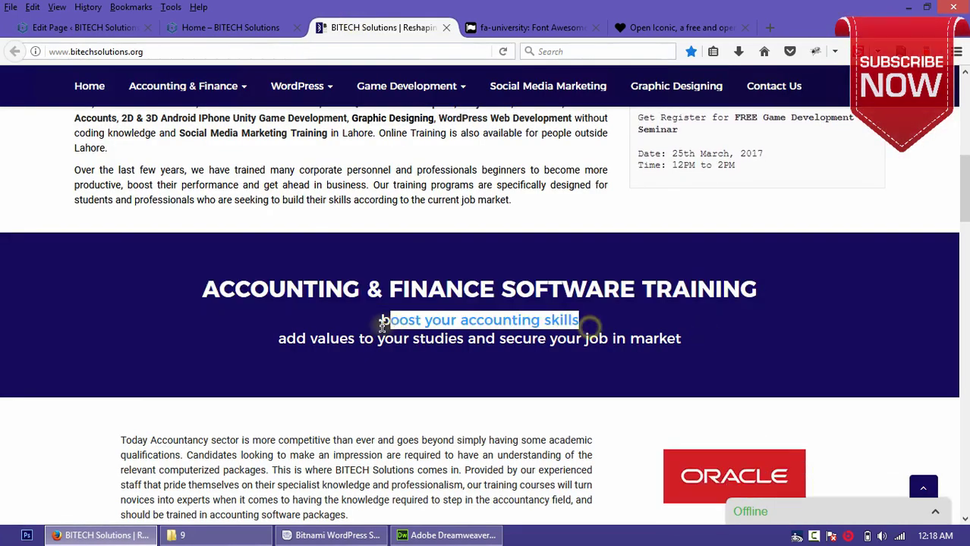
left_click(55, 29)
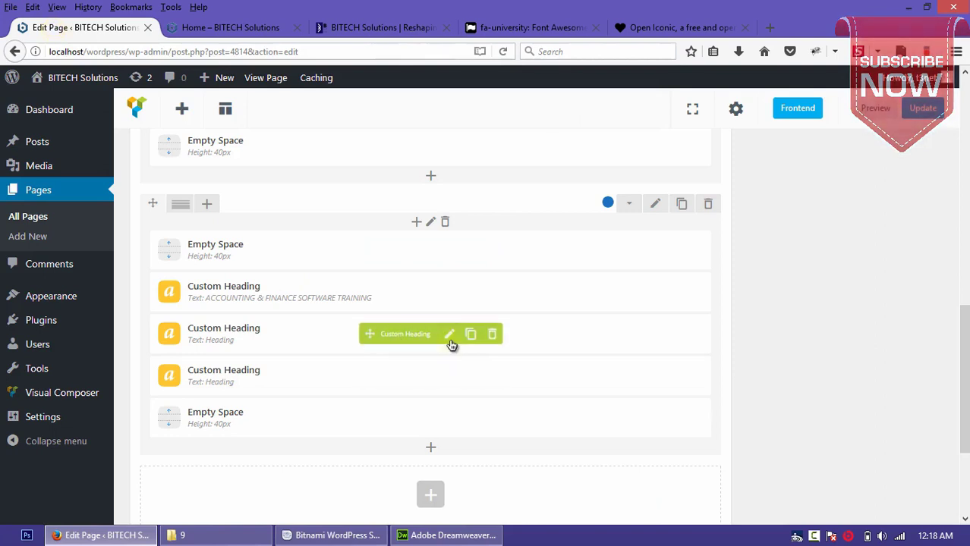
left_click(450, 334)
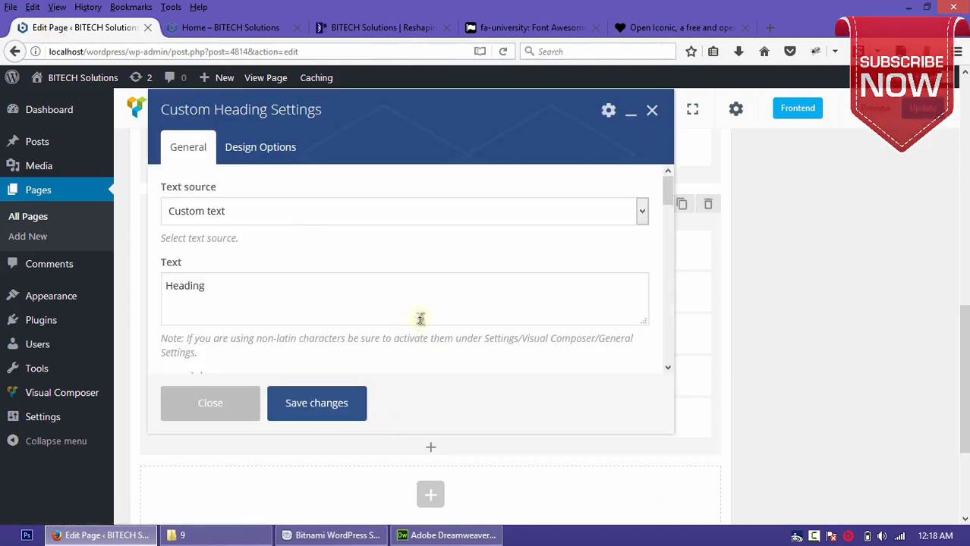
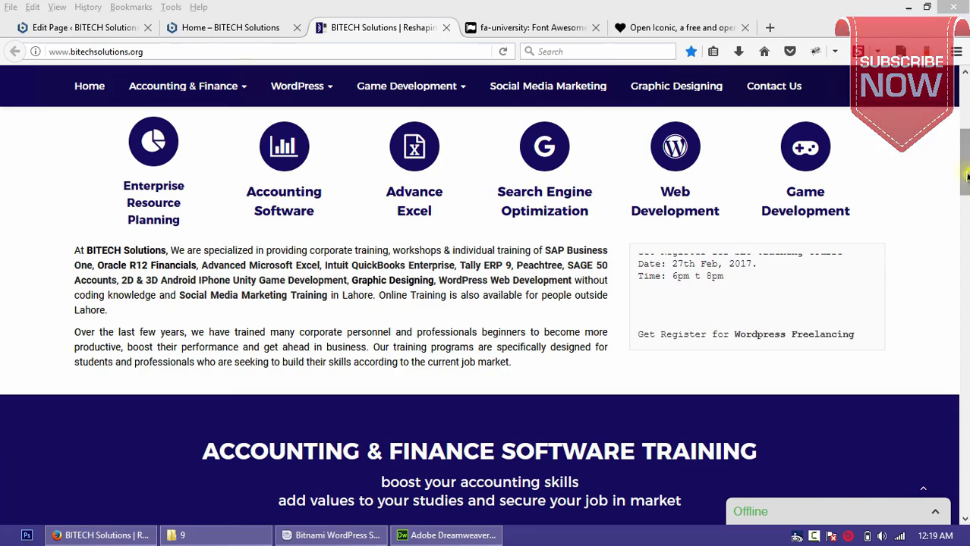
Step: Examine the layout of the paragraph, Enroll Now button and logo below the accounting banner on the bitechsolutions.org page
left_click_drag(966, 177, 963, 232)
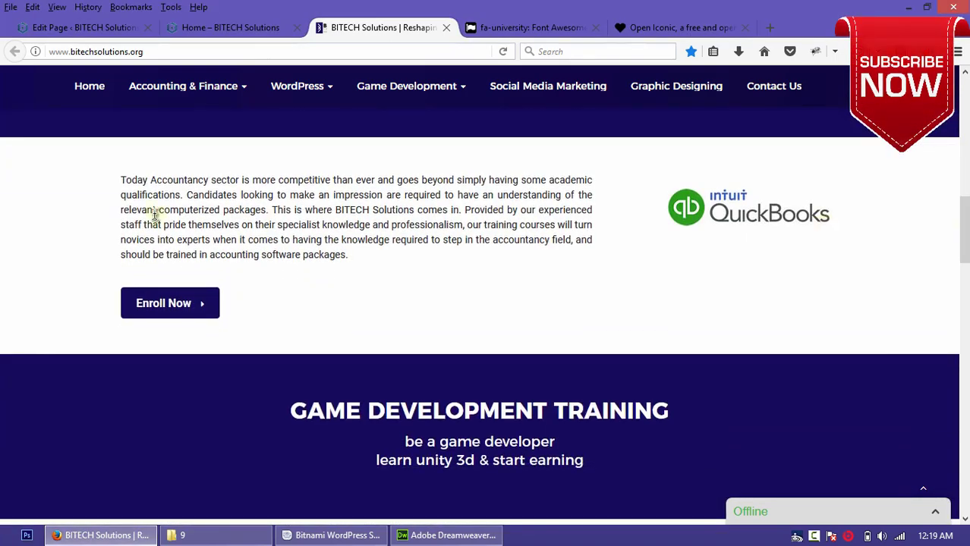
left_click_drag(119, 182, 381, 261)
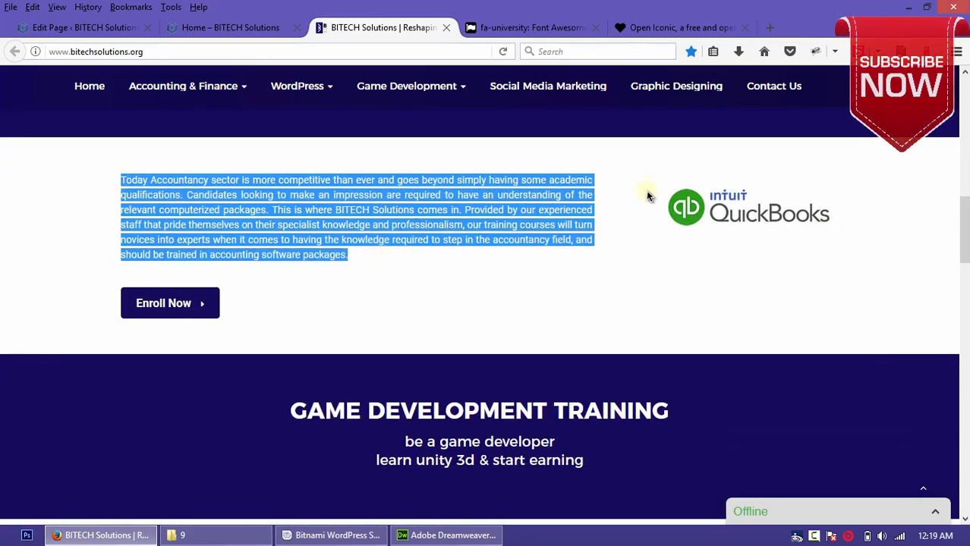
left_click(645, 273)
scroll(966, 245, "up", 1)
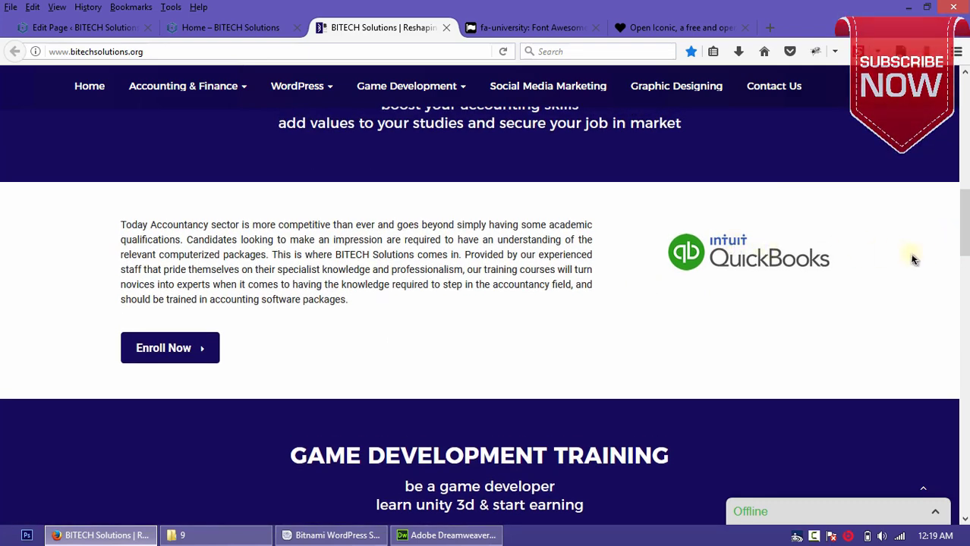
scroll(966, 224, "up", 2)
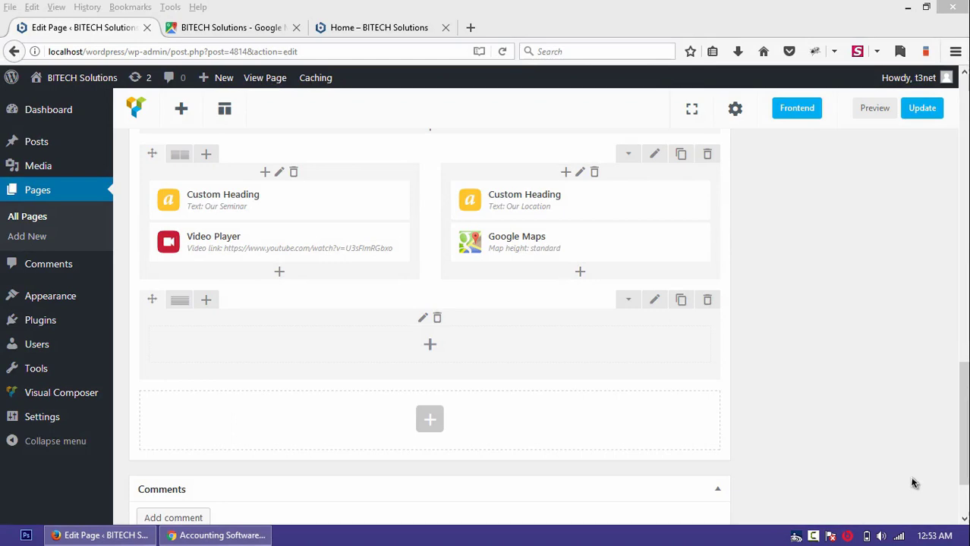
Step: Add an Image Gallery element to the empty row below the video and map row, with gallery type Image grid
left_click(429, 346)
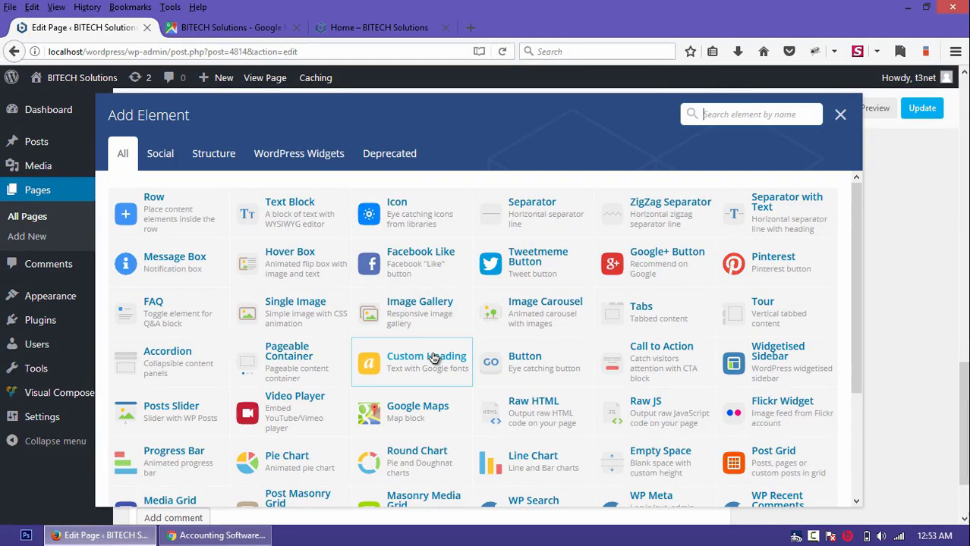
left_click(407, 313)
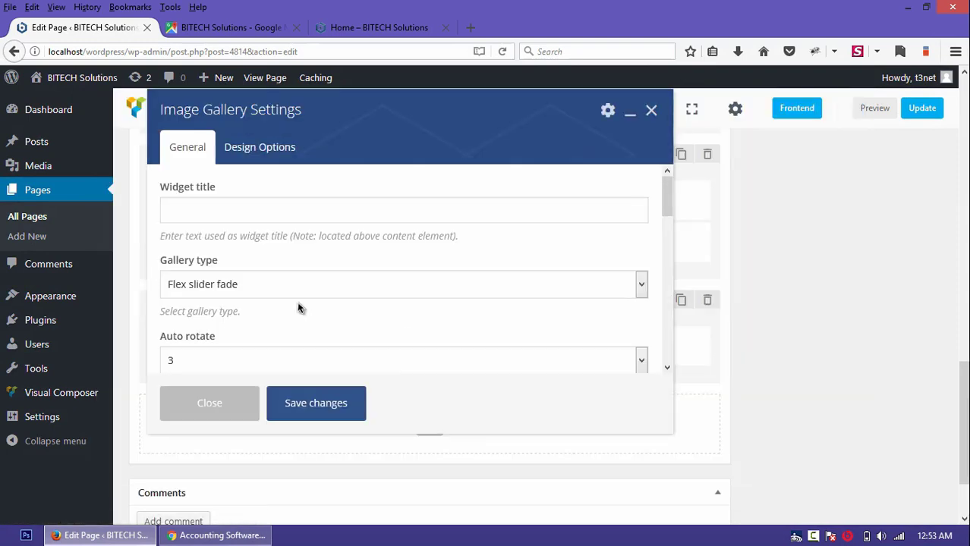
left_click_drag(669, 200, 667, 211)
left_click(247, 217)
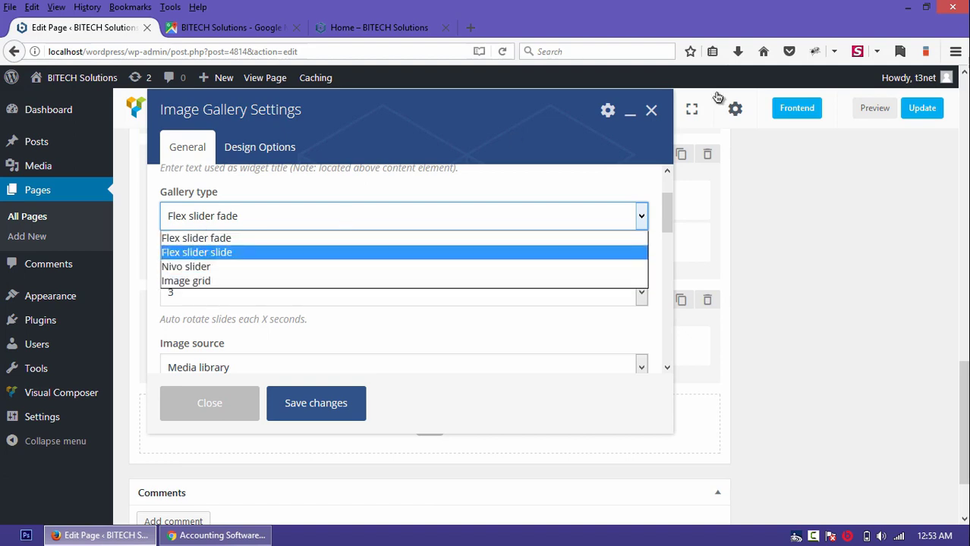
left_click(199, 282)
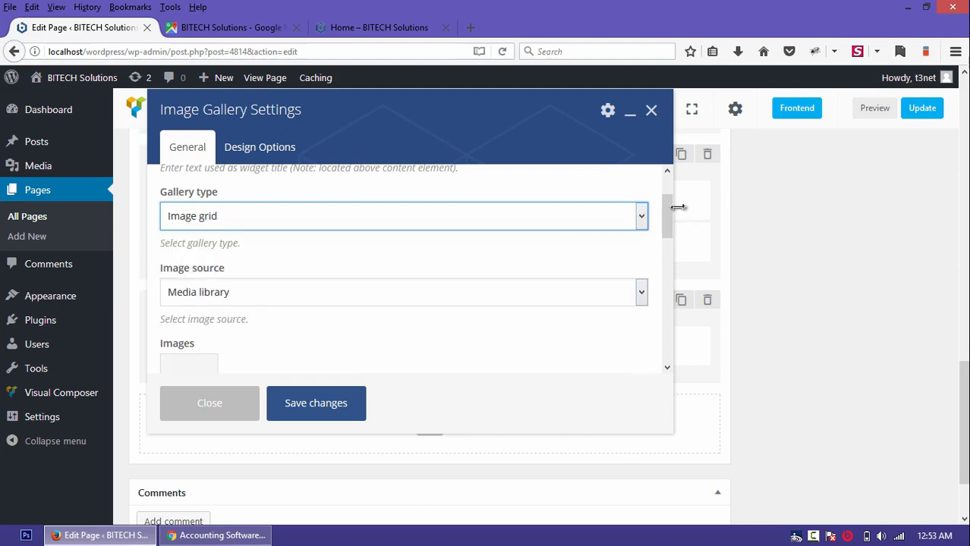
Step: Add eight media library images to the gallery: white outfit, clothes flat lay, woman on stairs, red dress, white dress, blue bear, brown deer and golden deer
left_click_drag(668, 205, 671, 215)
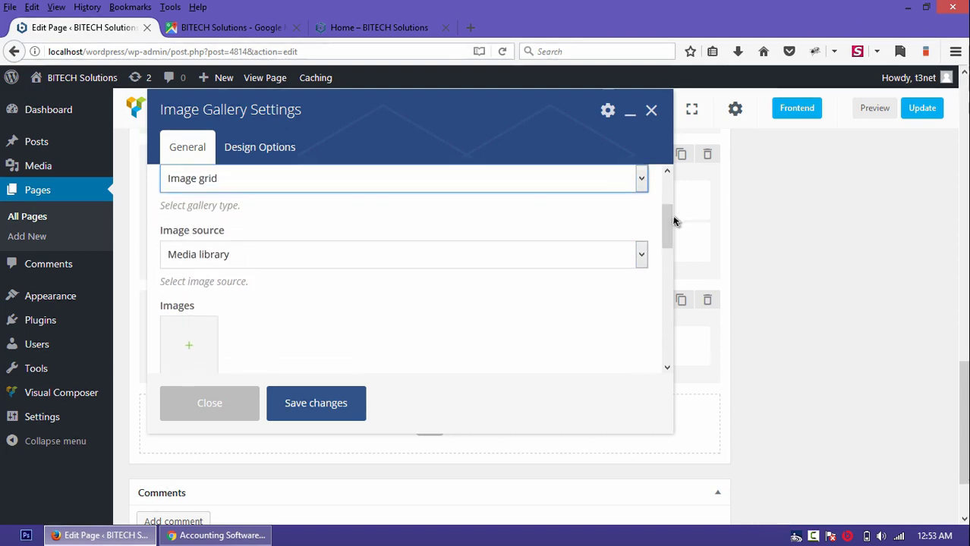
left_click(466, 267)
scroll(649, 241, "down", 2)
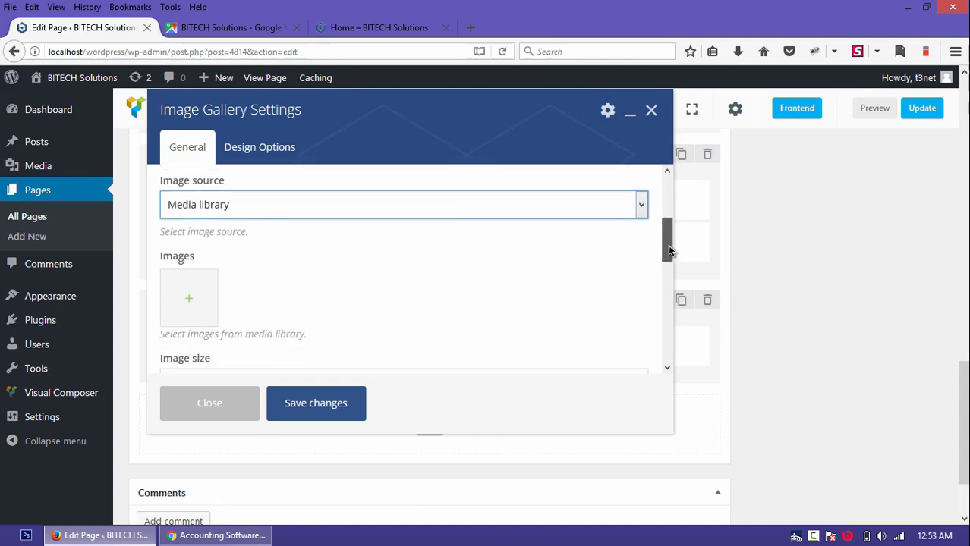
left_click(188, 267)
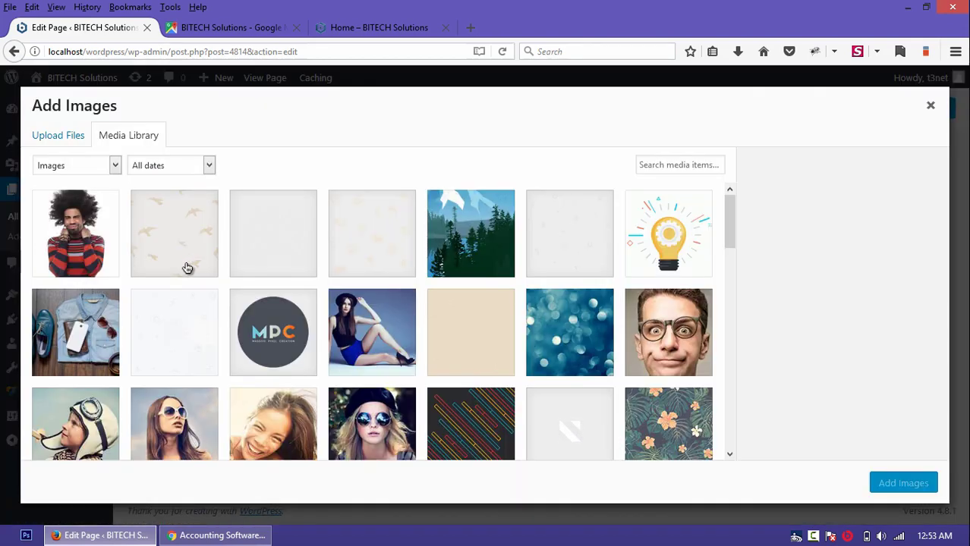
left_click_drag(726, 235, 728, 287)
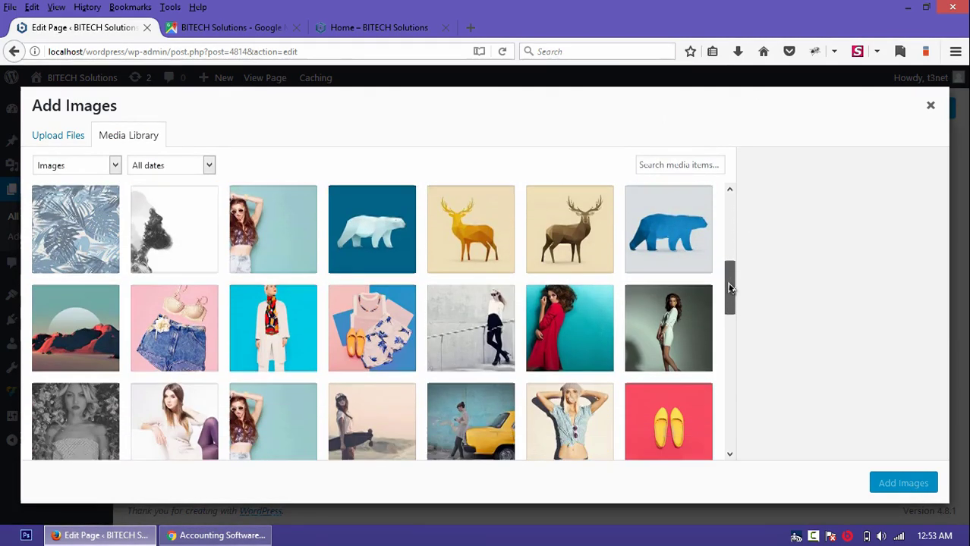
left_click(293, 324)
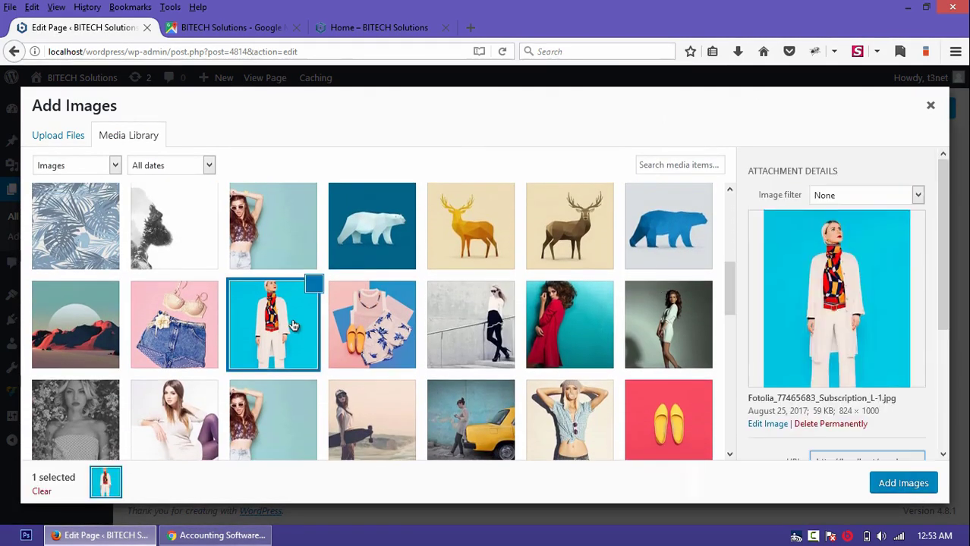
left_click(350, 323)
left_click(458, 322)
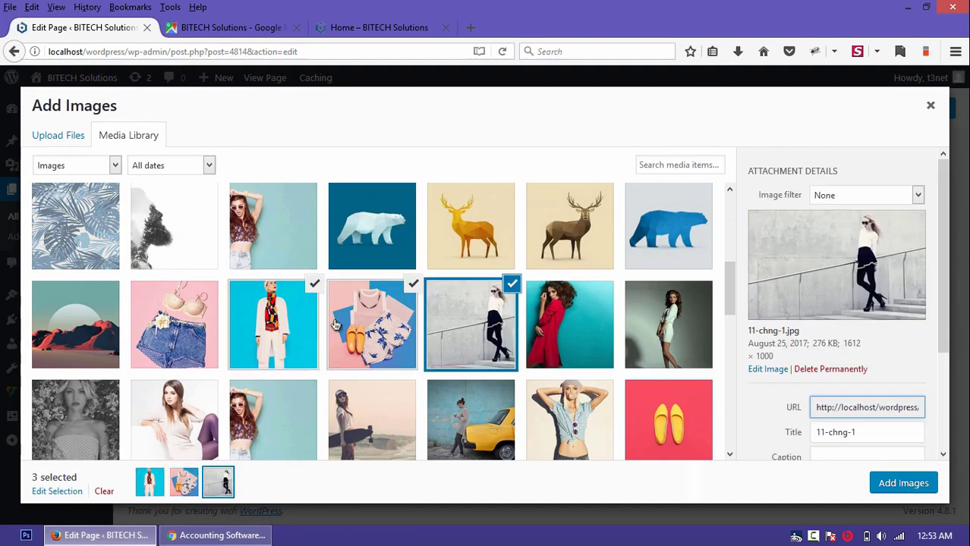
left_click(578, 315)
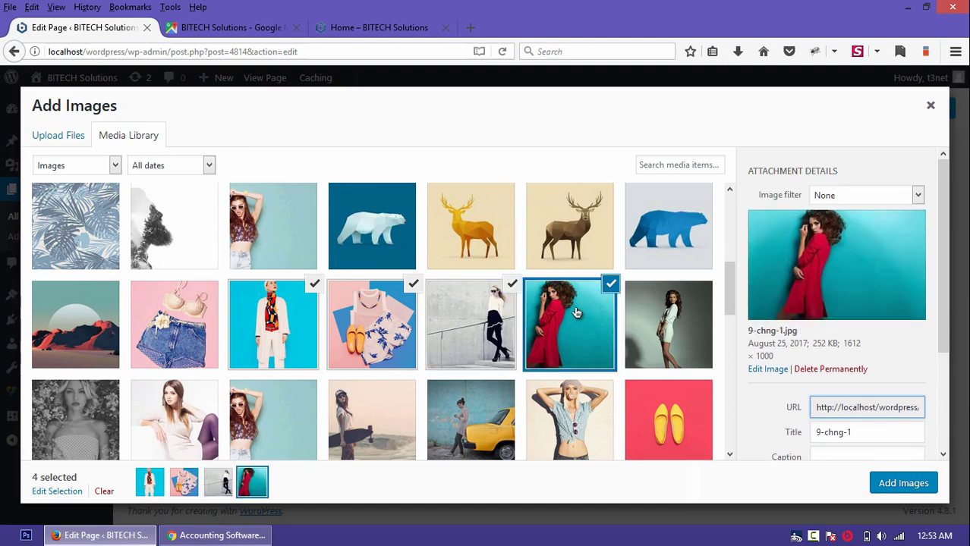
left_click(649, 316)
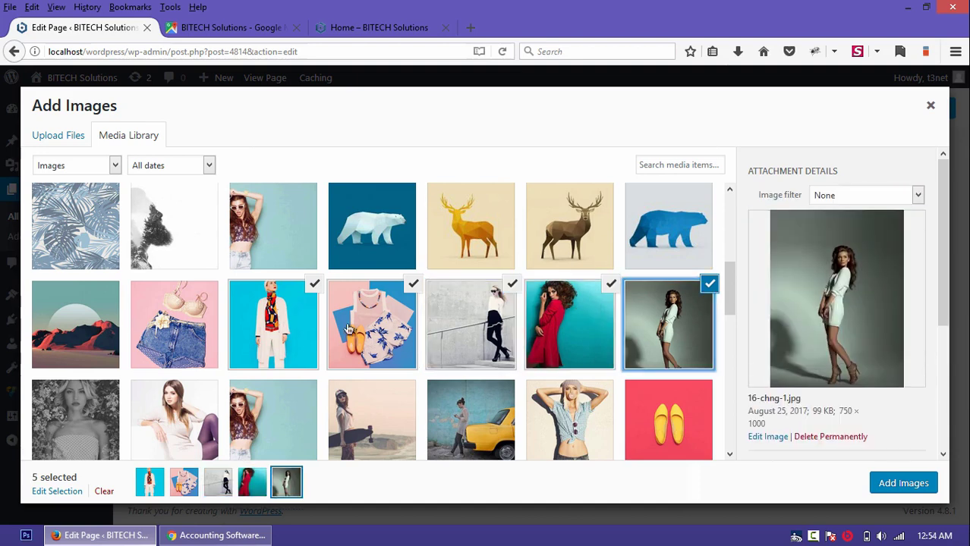
left_click(631, 237)
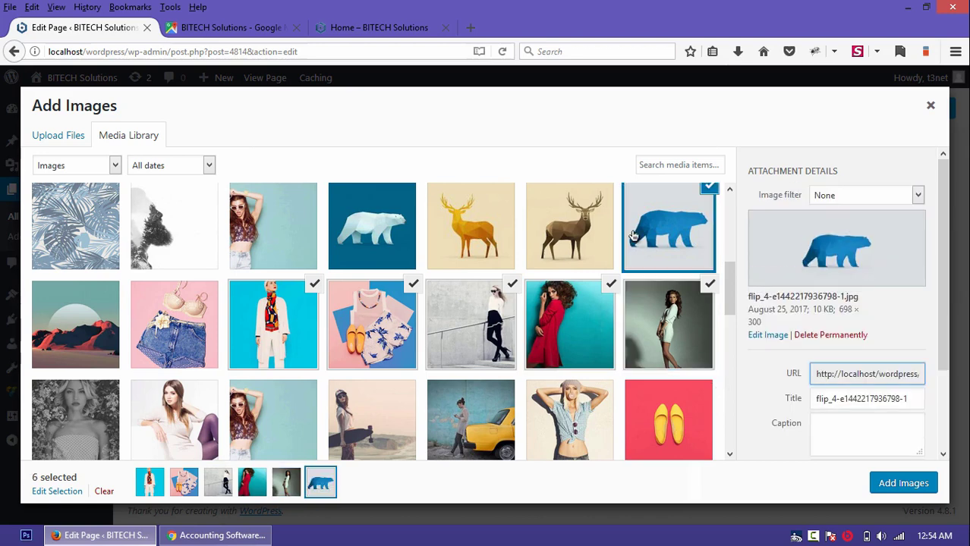
left_click(563, 224)
left_click(489, 220)
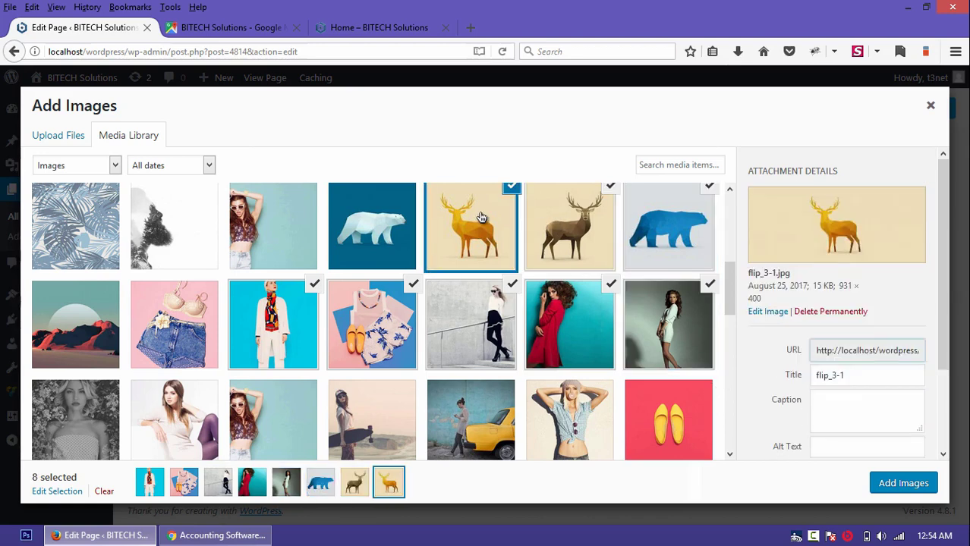
left_click(907, 485)
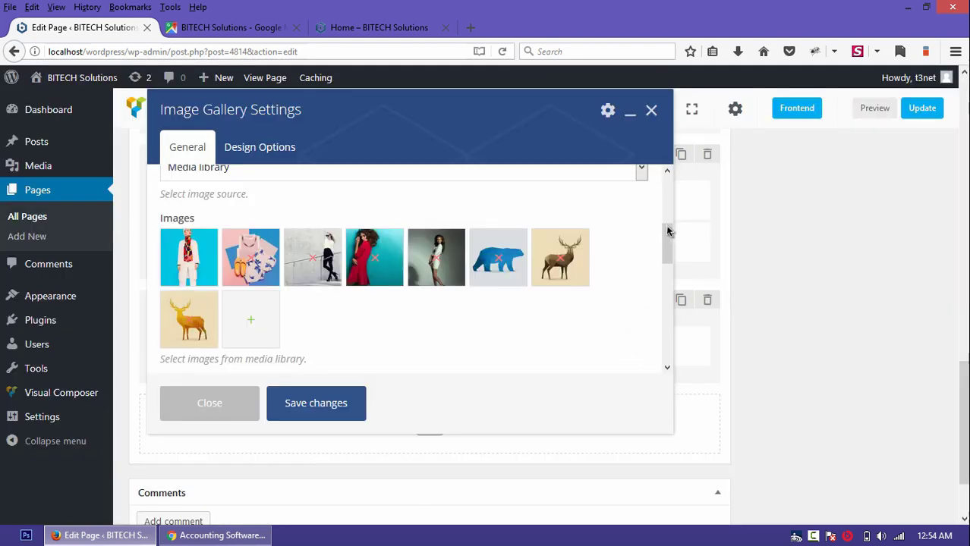
scroll(668, 245, "down", 4)
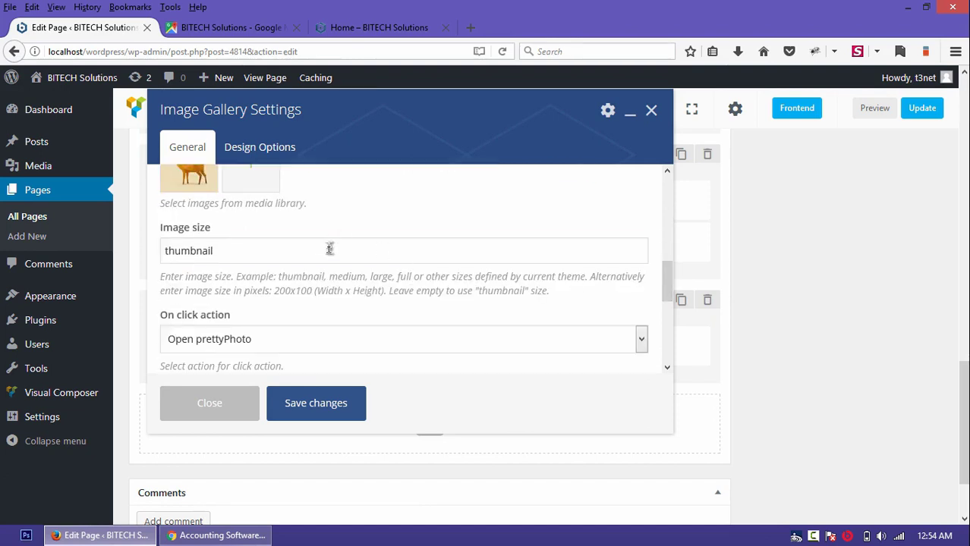
Step: Set the gallery's image size to medium, leave the on click action as Open prettyPhoto, and save the changes
double_click(329, 249)
type("medium")
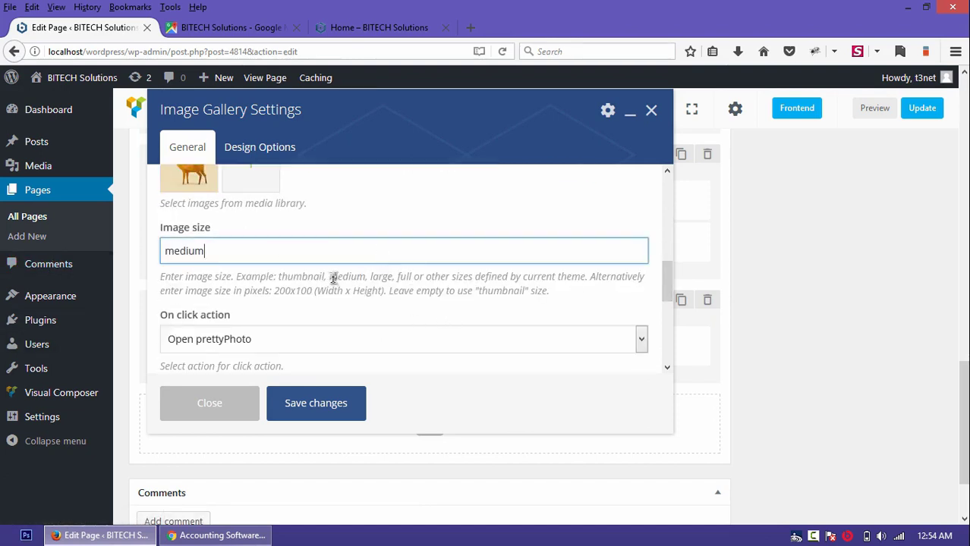
left_click_drag(666, 283, 666, 302)
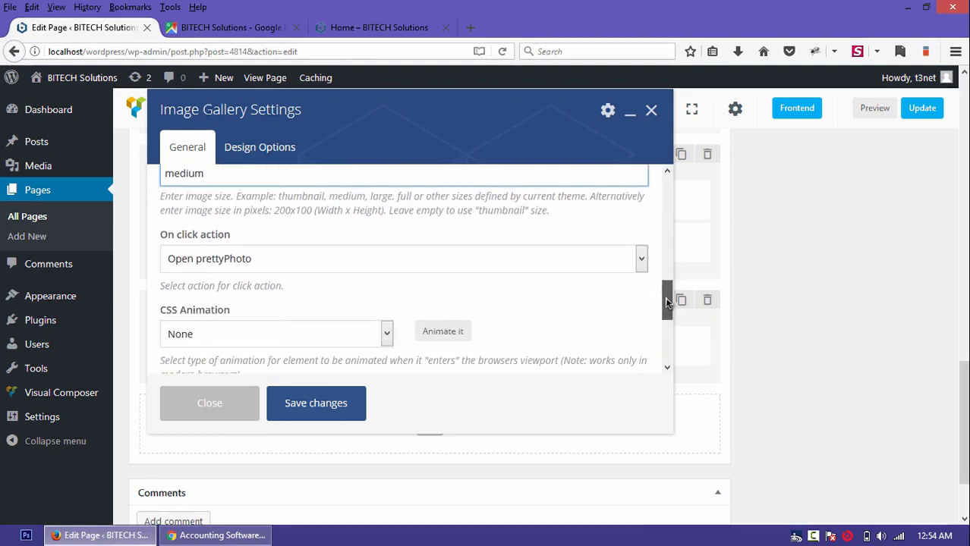
left_click(540, 257)
left_click(195, 311)
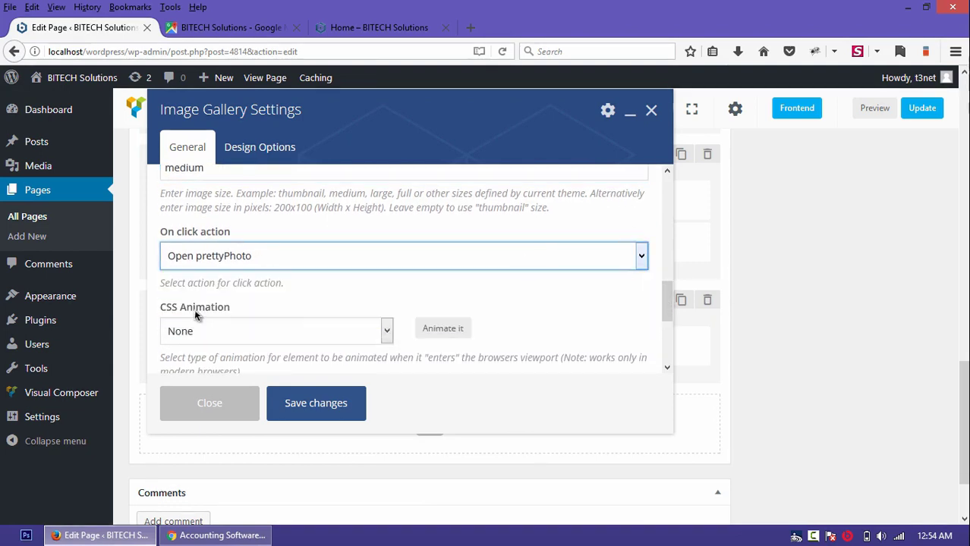
left_click_drag(665, 304, 669, 345)
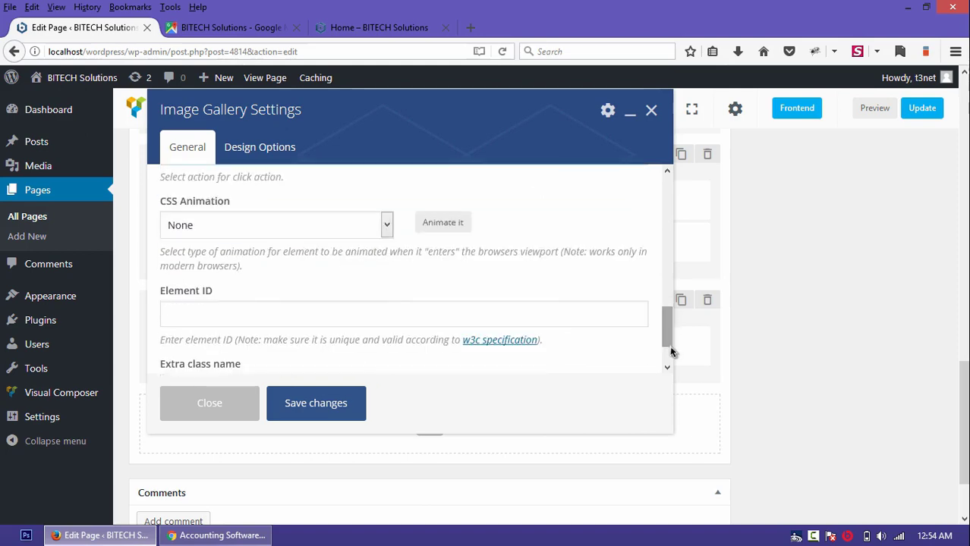
left_click(326, 409)
Step: Preview the home page and examine the image gallery layout below the video and map row
left_click(869, 109)
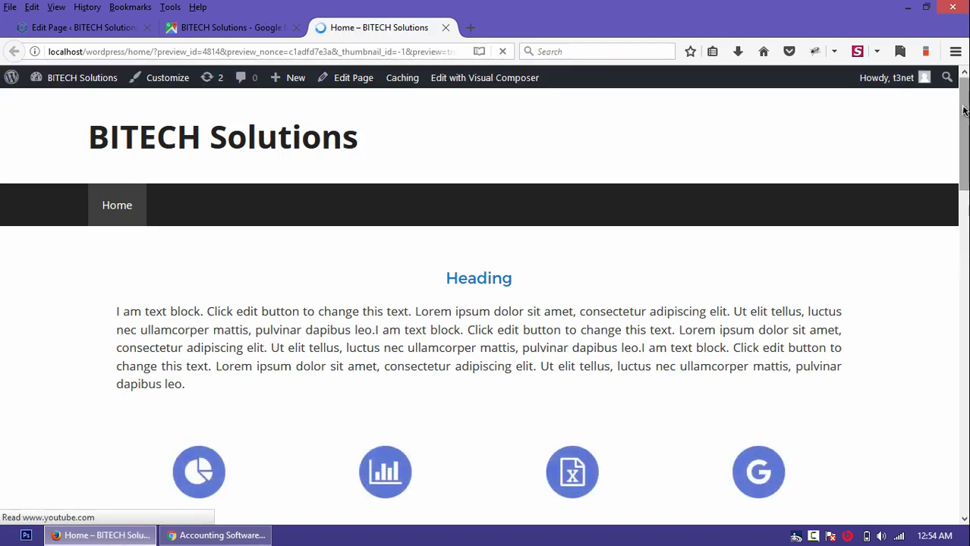
left_click_drag(964, 111, 965, 378)
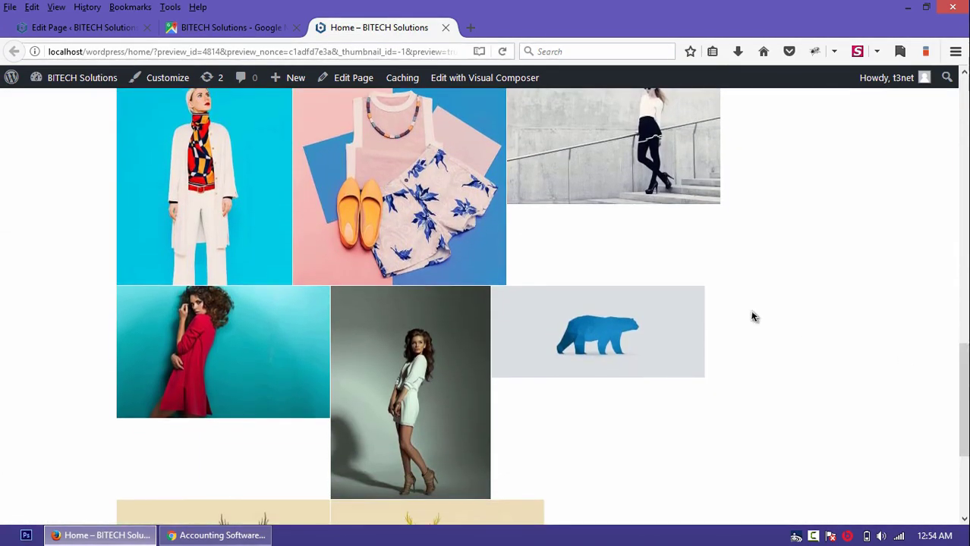
scroll(954, 353, "up", 3)
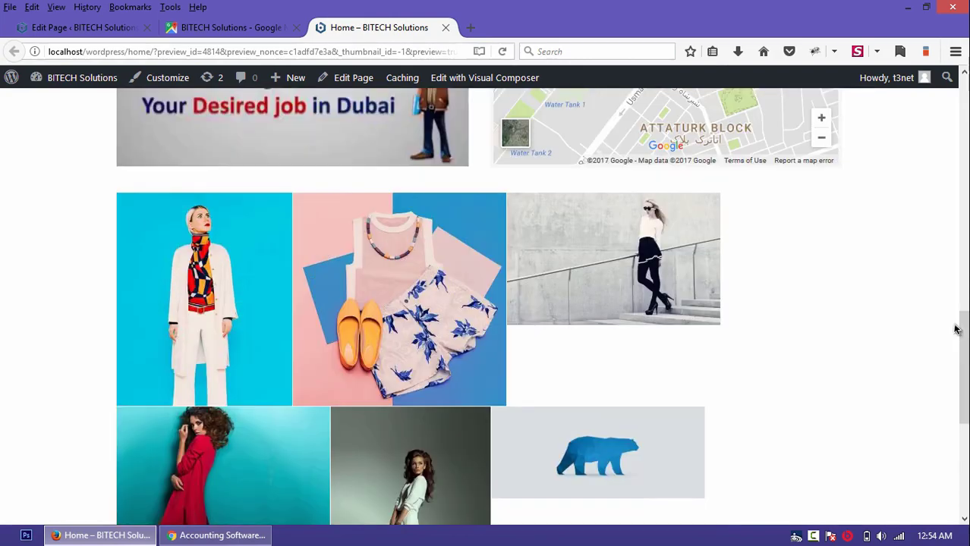
Step: View the gallery's first three images in the lightbox, enlarge the third one, and close the lightbox
left_click(187, 258)
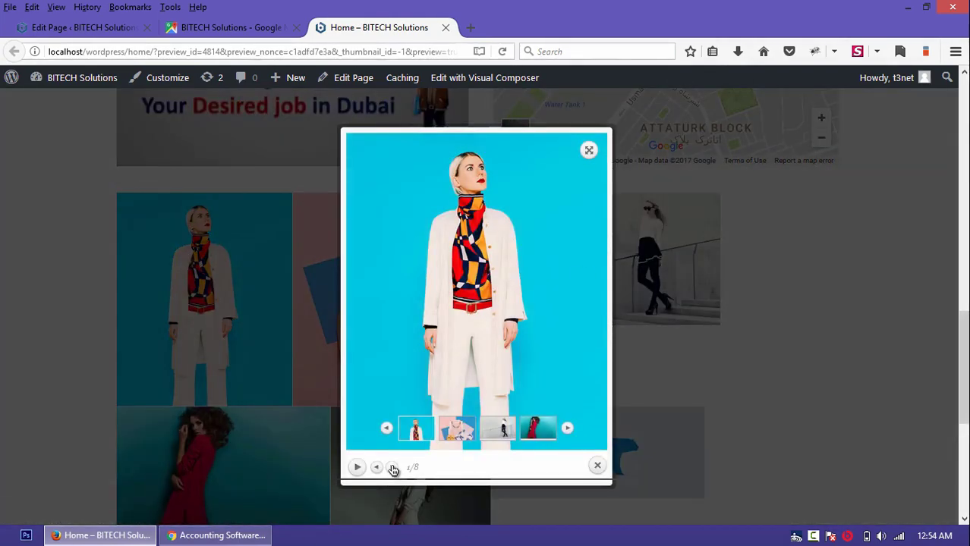
left_click(392, 467)
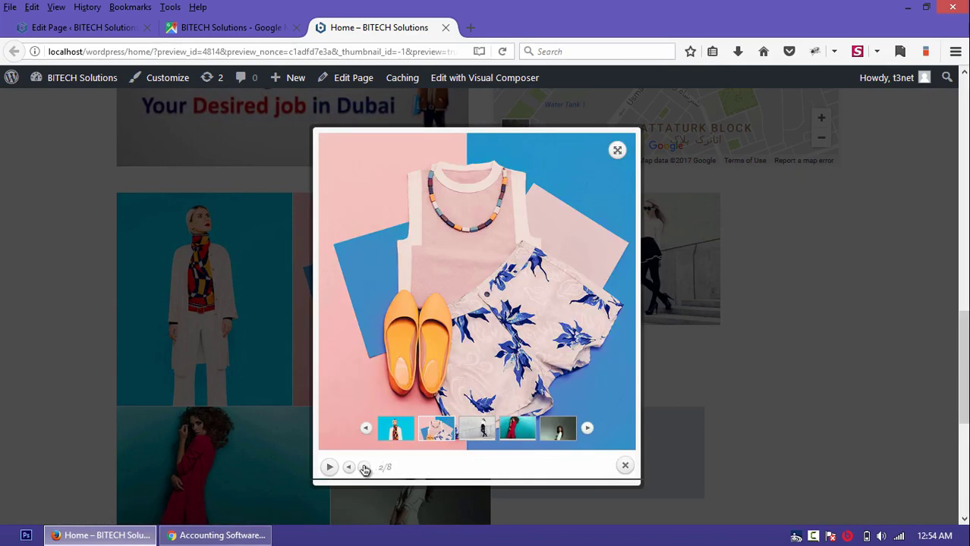
left_click(364, 468)
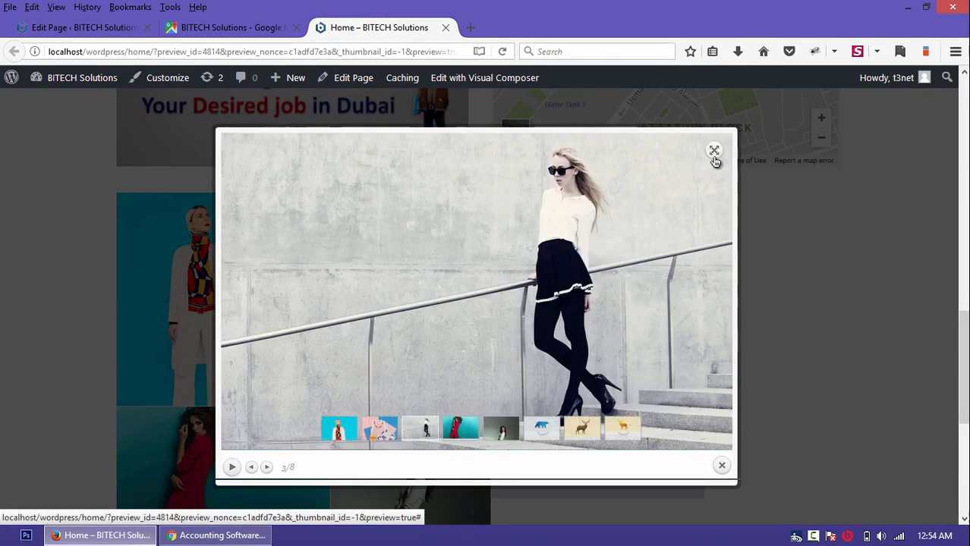
left_click(713, 151)
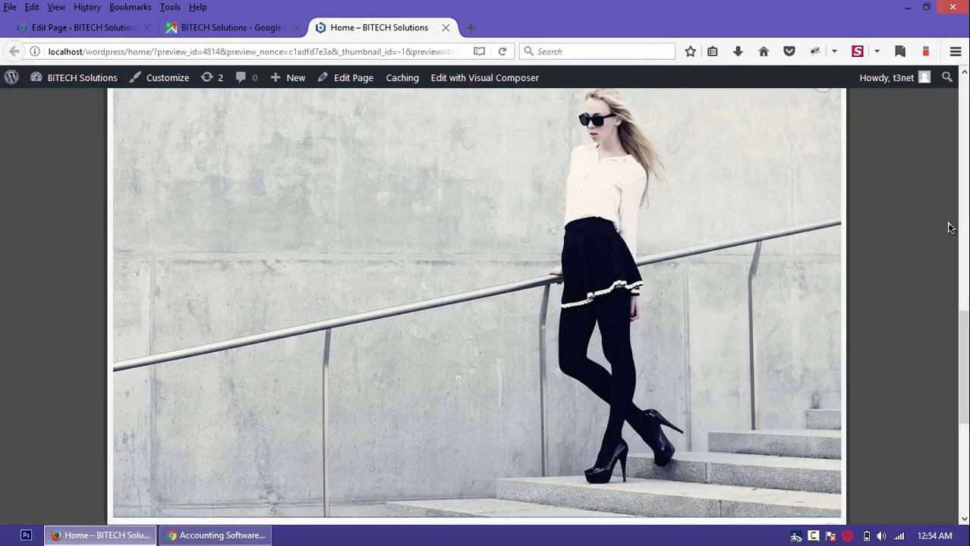
left_click(950, 228)
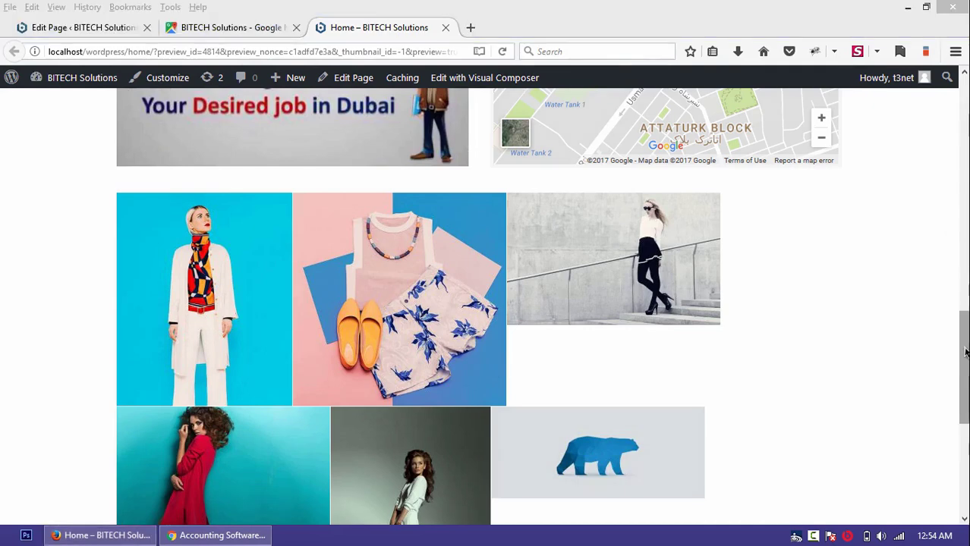
left_click_drag(965, 351, 965, 371)
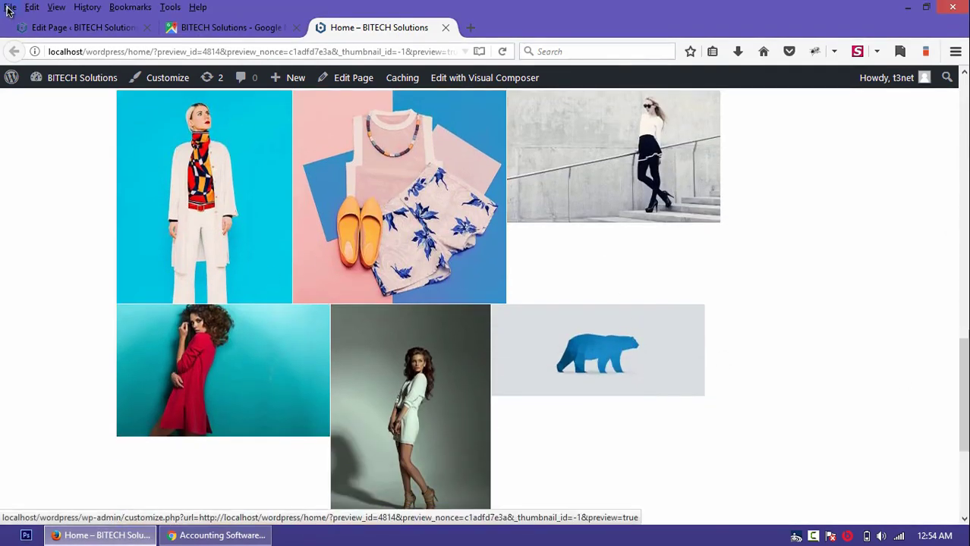
Step: Close the Google Maps tab and reopen the Image Gallery element's settings in the page editor
left_click(296, 28)
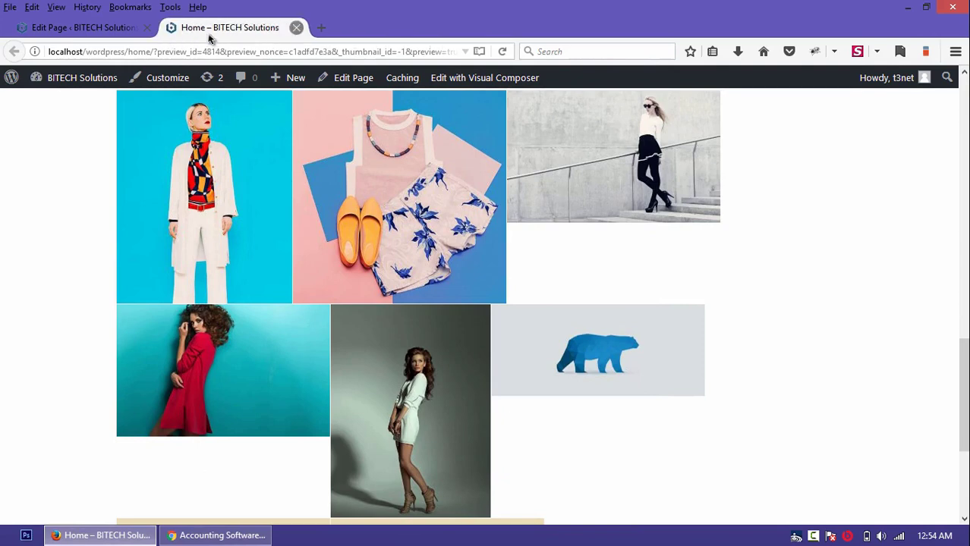
left_click(79, 29)
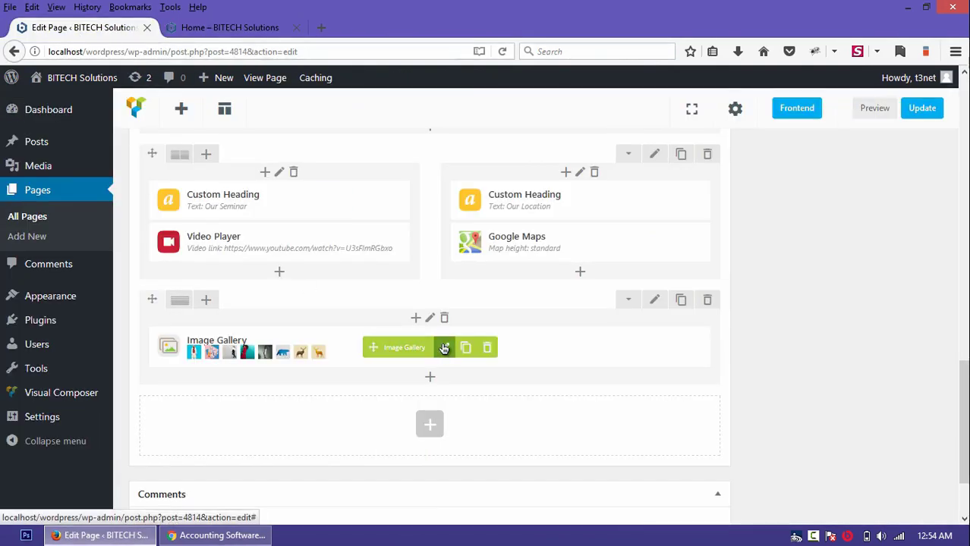
left_click(444, 348)
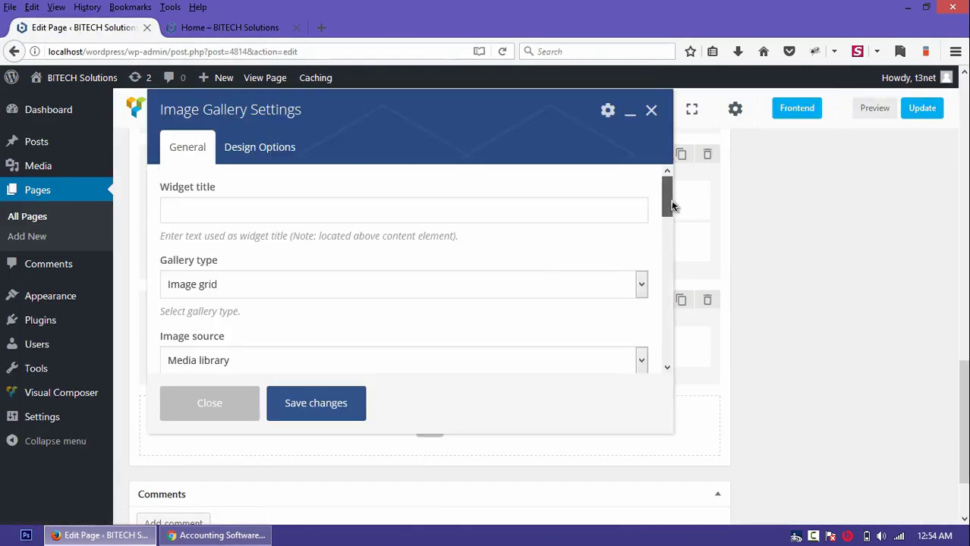
left_click_drag(671, 200, 666, 242)
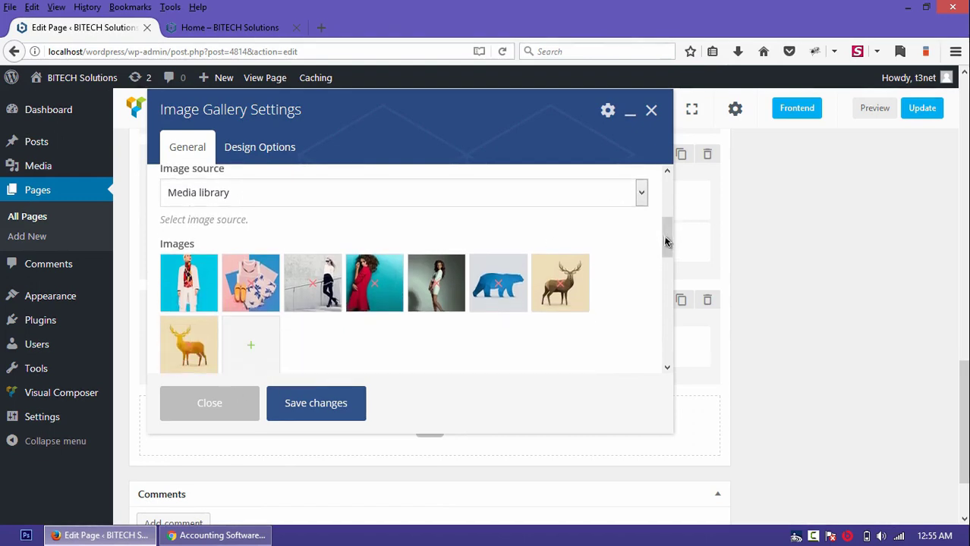
Step: Remove all eight images from the gallery's image list
left_click(189, 291)
left_click(189, 291)
left_click(189, 291)
left_click(189, 290)
left_click(189, 290)
left_click(189, 291)
left_click(189, 290)
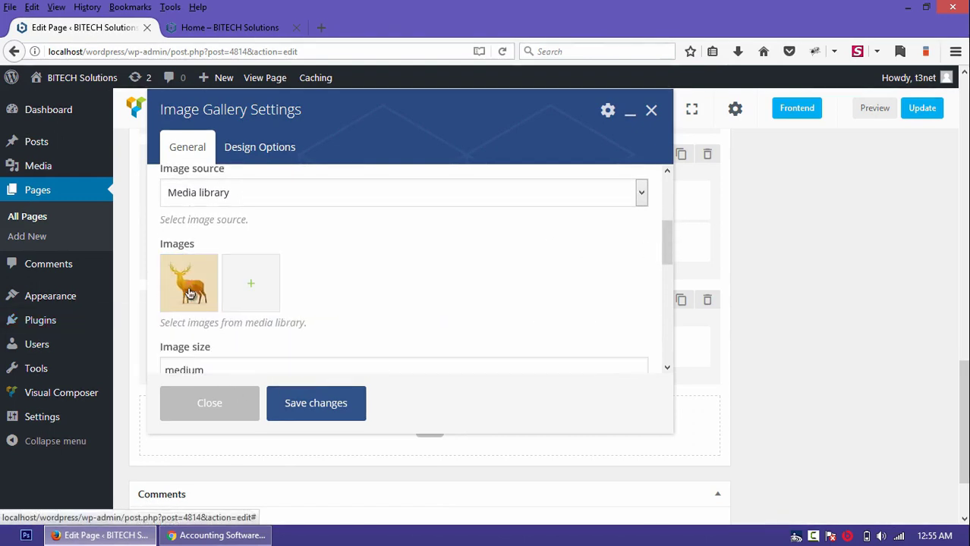
left_click(189, 291)
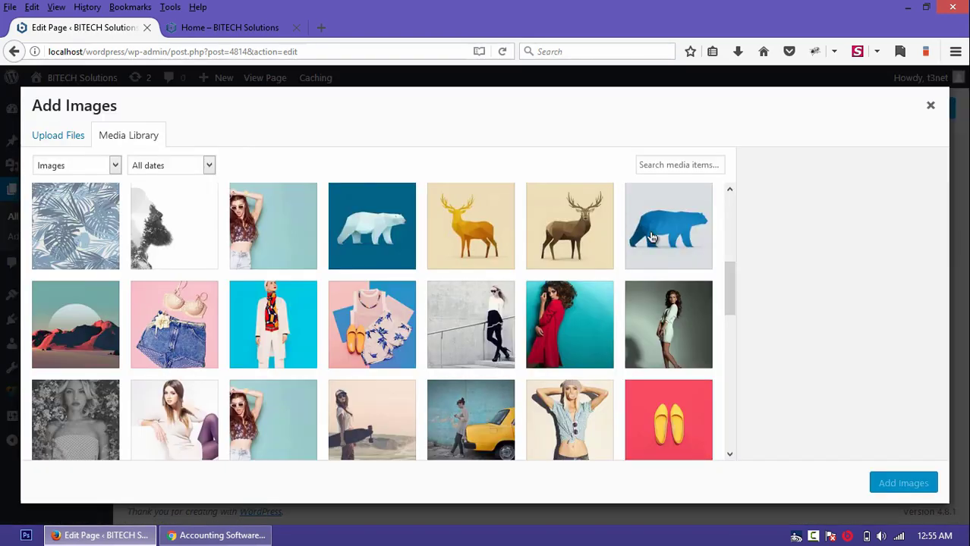
Step: Select the orange guitar icon and the blue bird icon in the media library for the gallery
left_click_drag(731, 274, 730, 383)
left_click(486, 245)
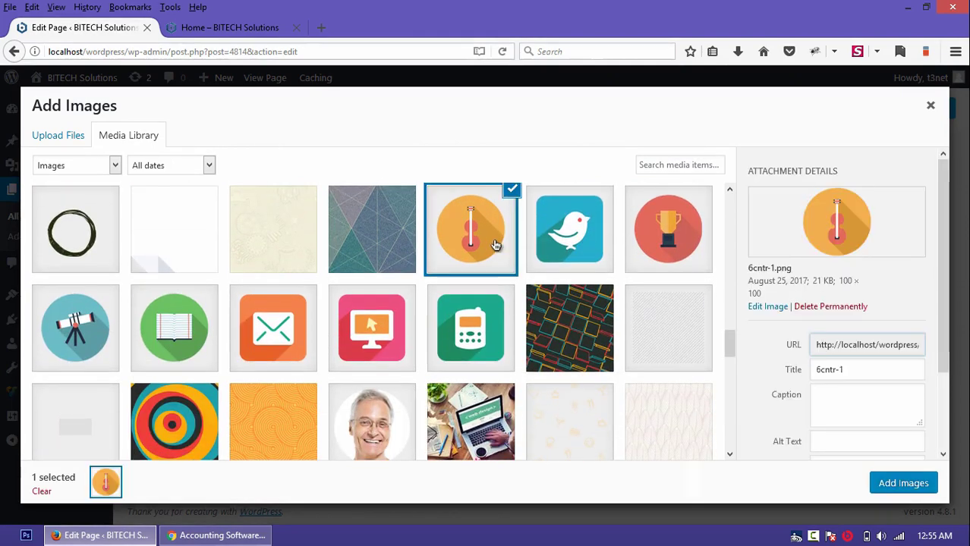
left_click(582, 237)
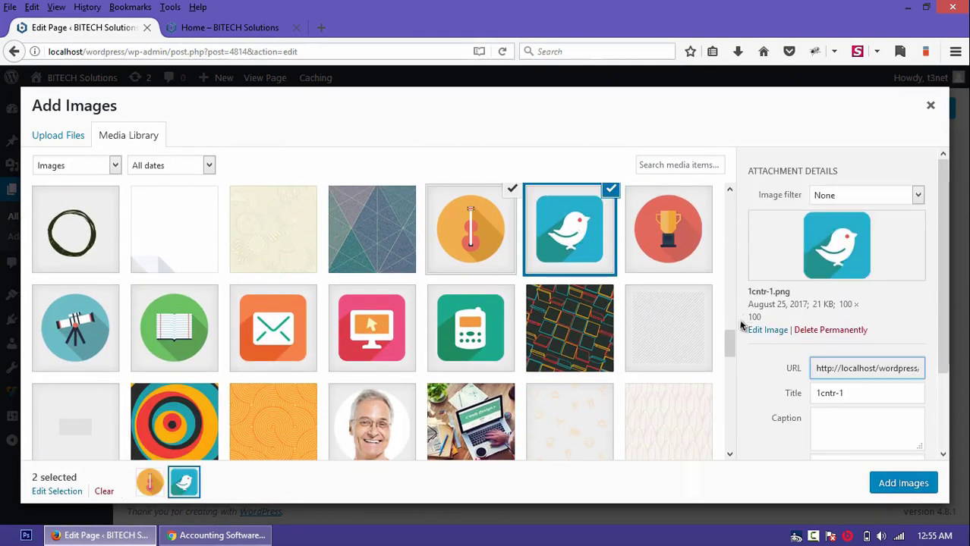
Step: Select the birds pattern, white tiles, forest landscape, geometry pattern, striped sweater man, light bulb and denim clothes images as well
scroll(733, 353, "down", 5)
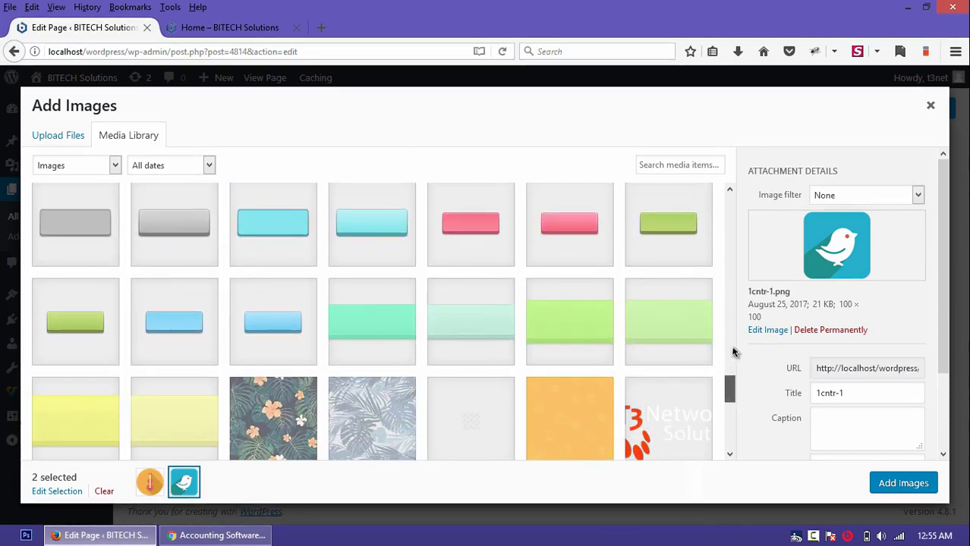
scroll(731, 232, "up", 5)
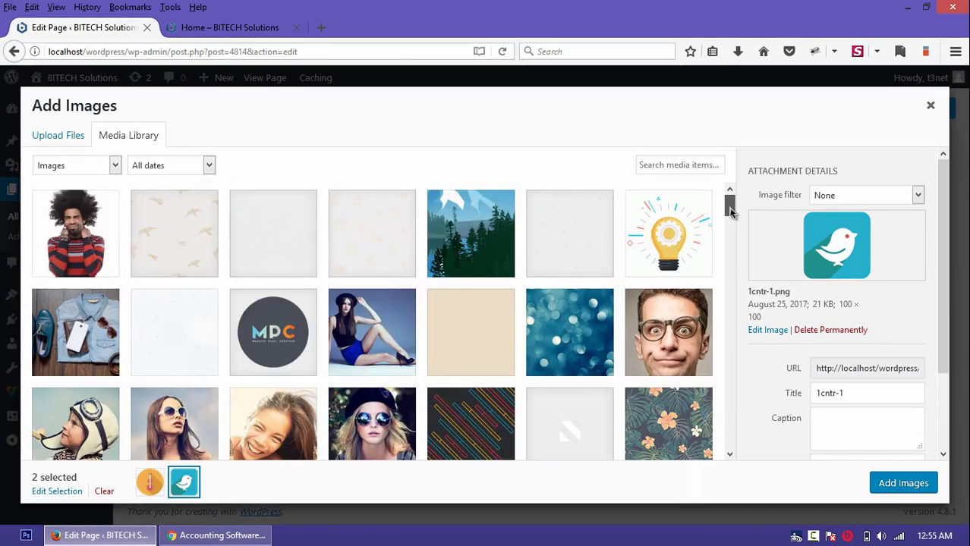
left_click(195, 243)
left_click(277, 249)
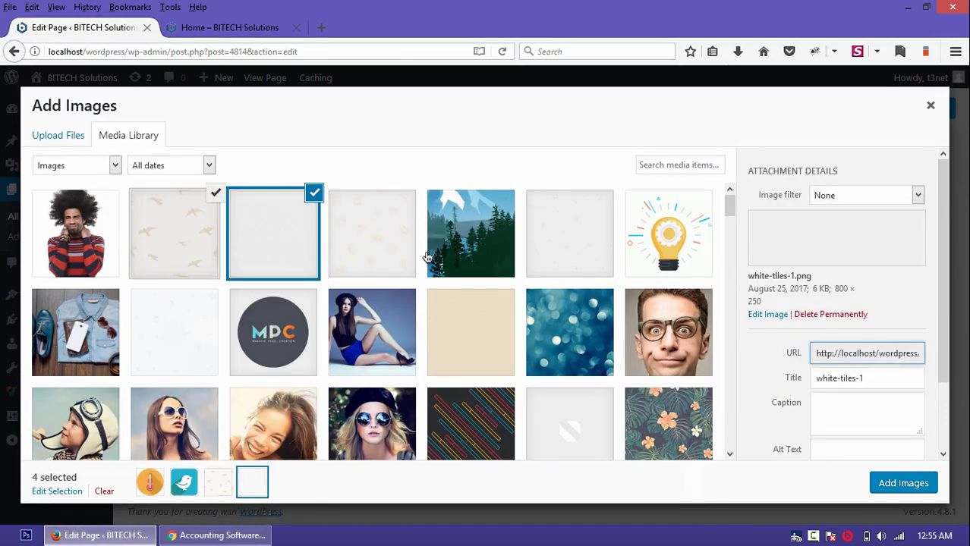
left_click(445, 212)
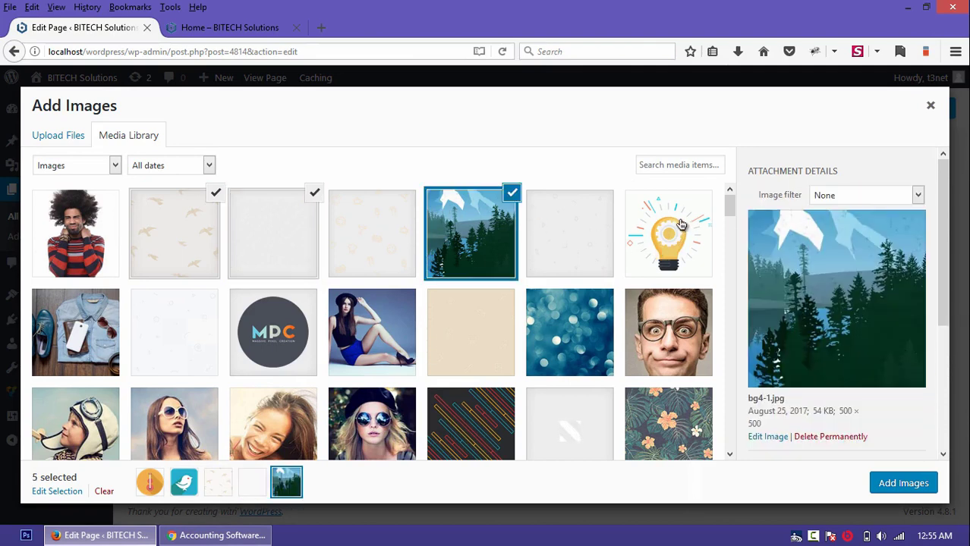
left_click(573, 234)
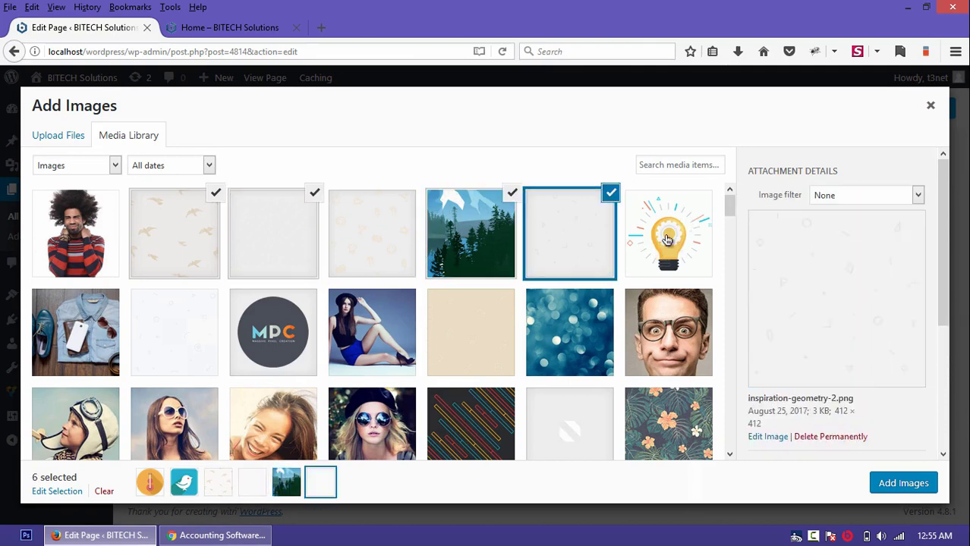
left_click(66, 261)
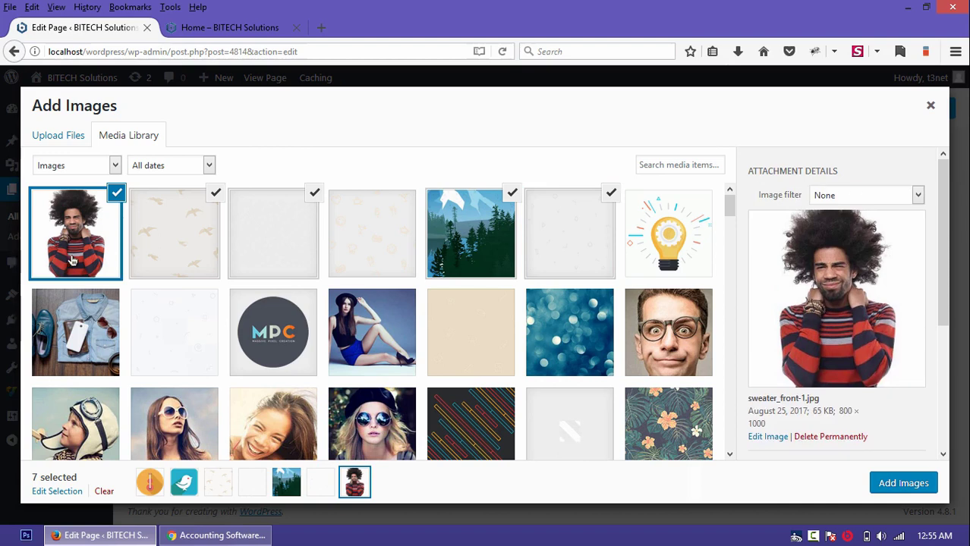
left_click(671, 258)
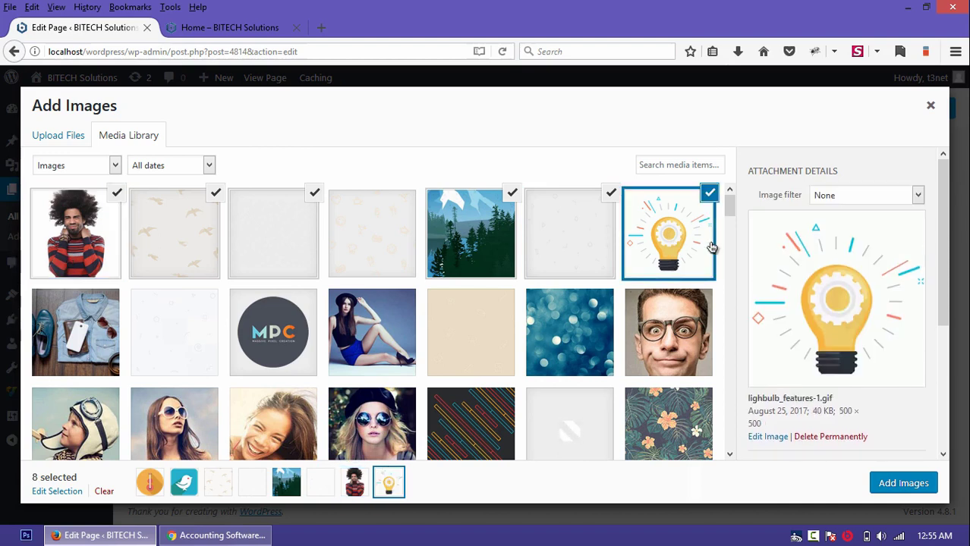
left_click(57, 366)
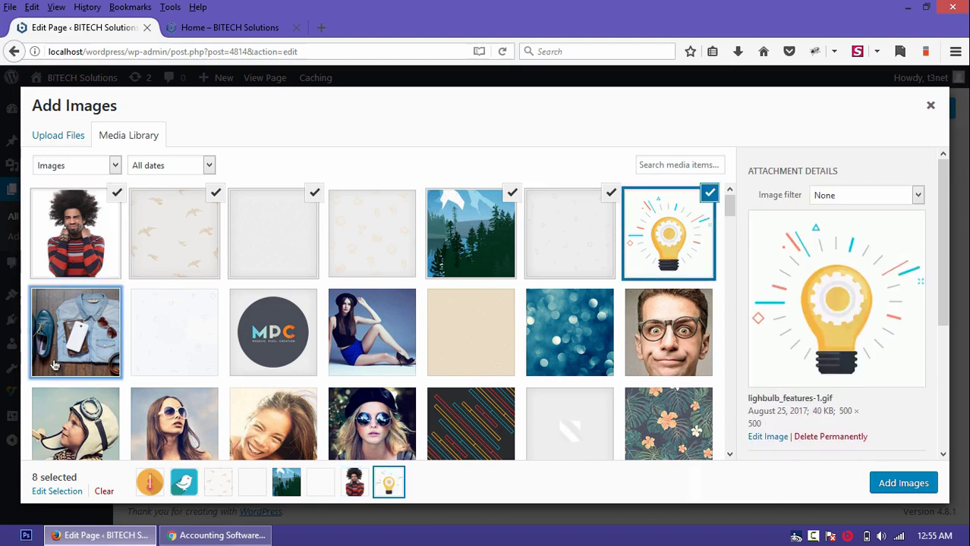
Step: Add the round MPC logo and the photo of the seated woman in a hat to the image selection
left_click(275, 335)
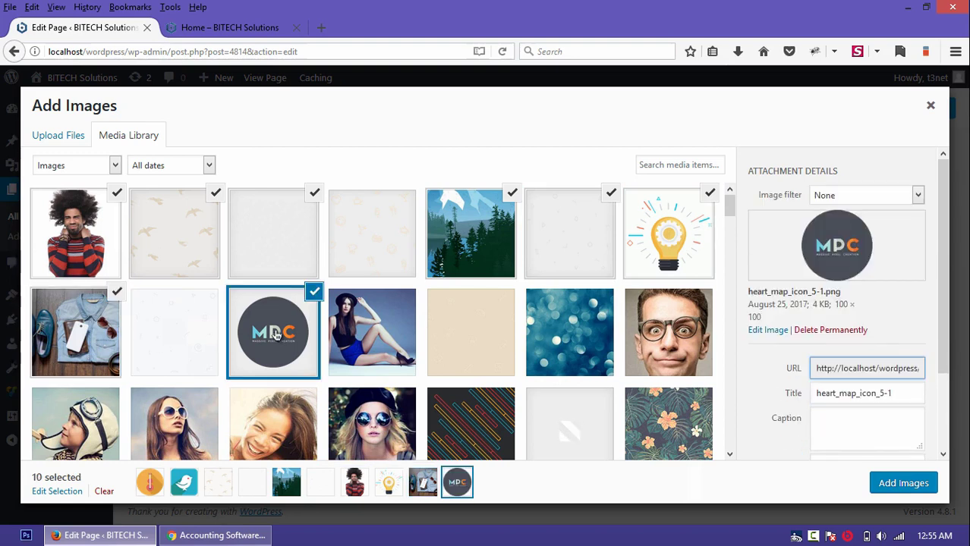
left_click(384, 336)
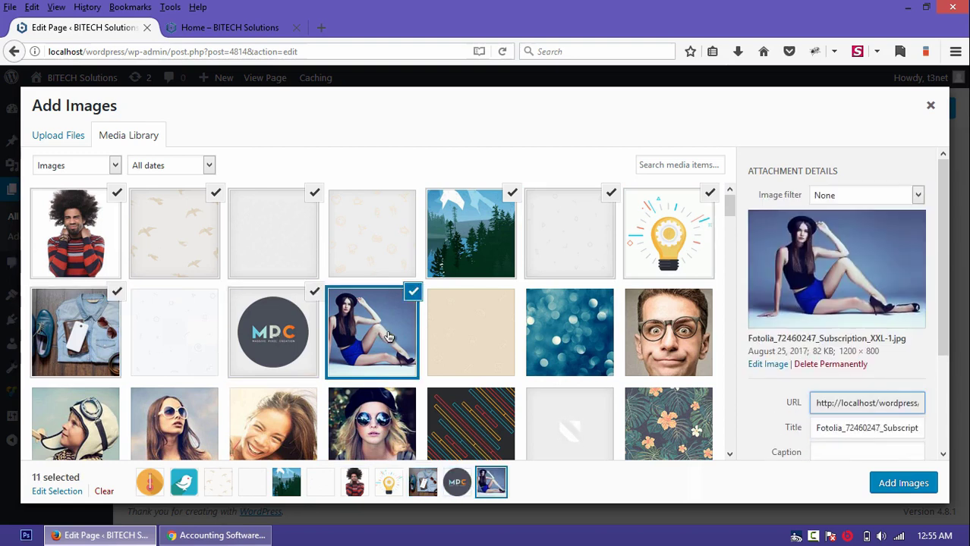
left_click(244, 318)
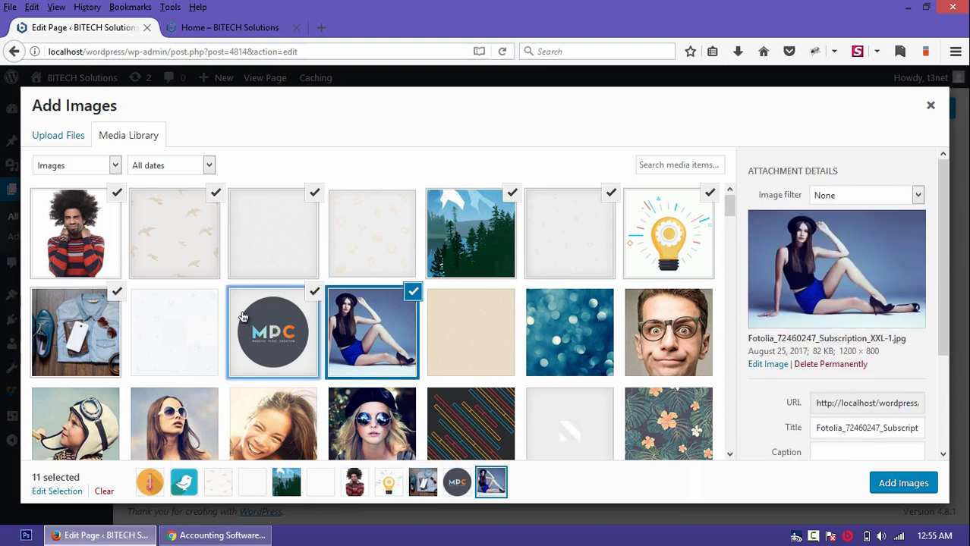
Step: Deselect the denim clothes, striped sweater man, birds pattern, white tiles, forest landscape, geometry pattern and light bulb images
left_click(118, 293)
left_click(117, 193)
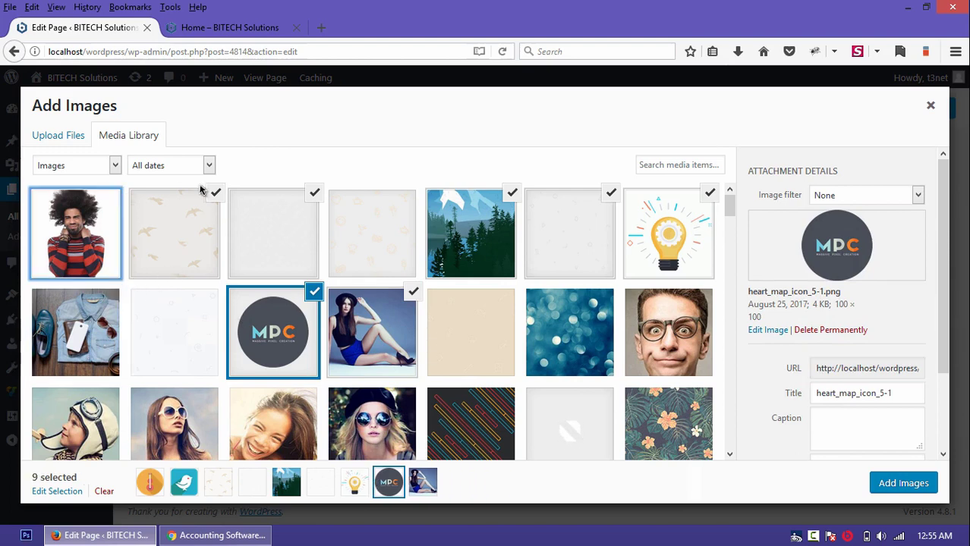
left_click(216, 193)
left_click(314, 196)
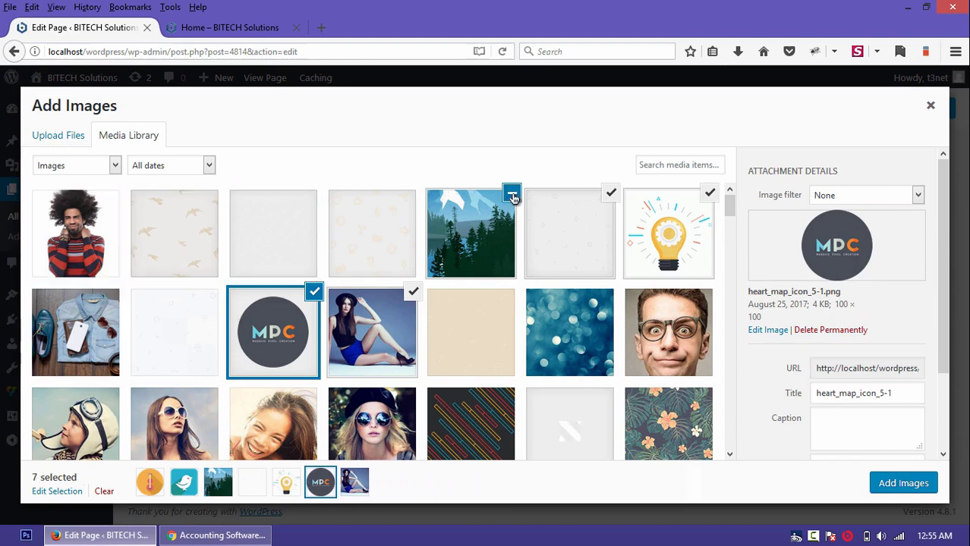
left_click(512, 193)
left_click(611, 194)
left_click(709, 197)
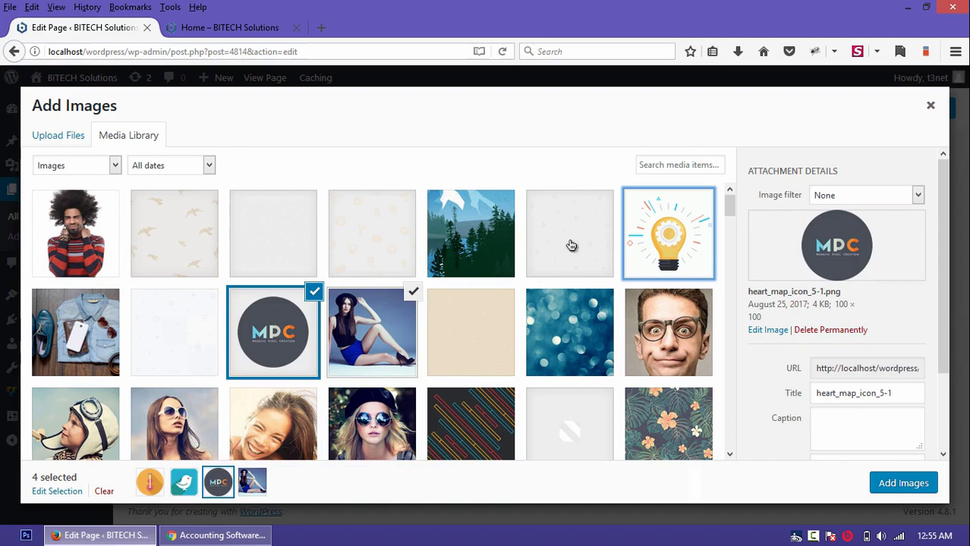
Step: Replace the MPC logo and seated woman in the image selection with the white polar bear and the brown deer
left_click(413, 291)
left_click(312, 295)
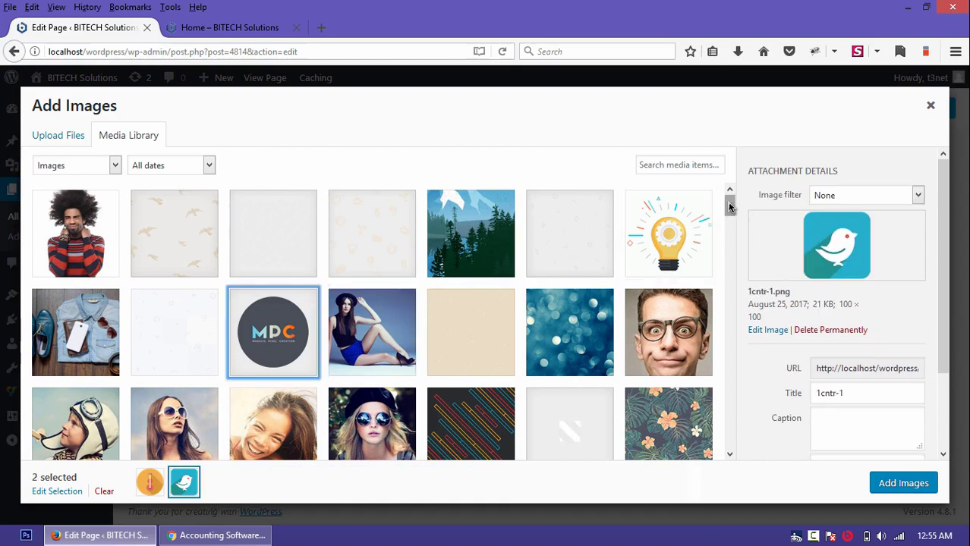
left_click_drag(727, 213, 728, 224)
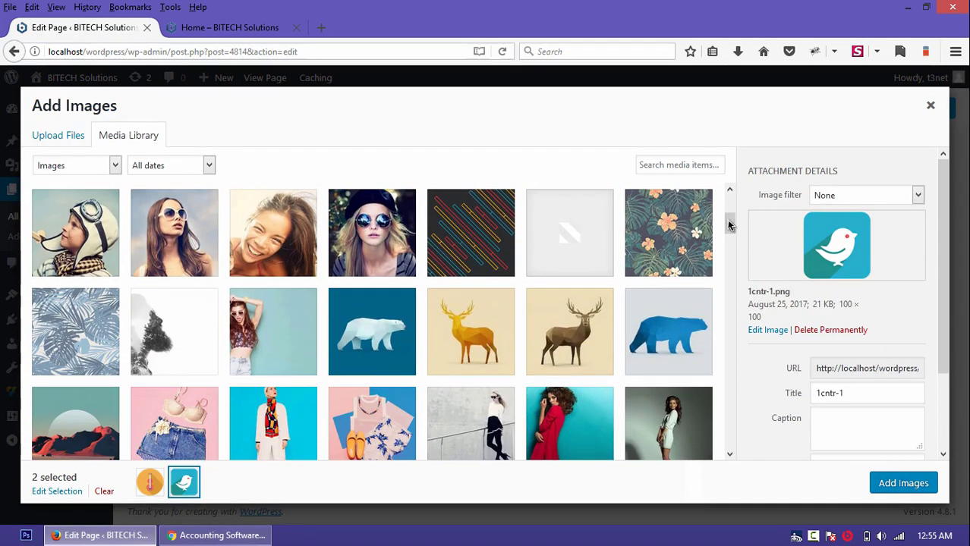
left_click(414, 317)
left_click(472, 316)
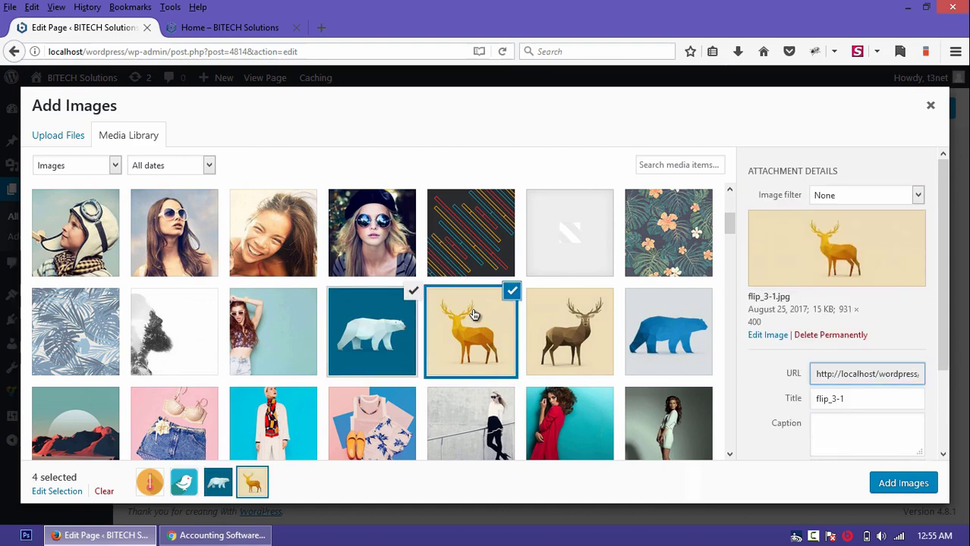
left_click(555, 312)
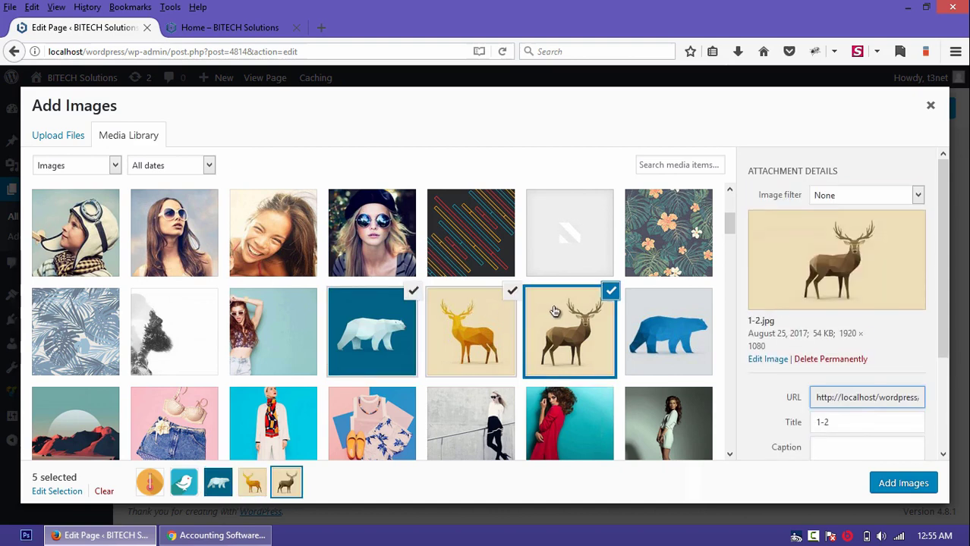
left_click(512, 296)
left_click(646, 311)
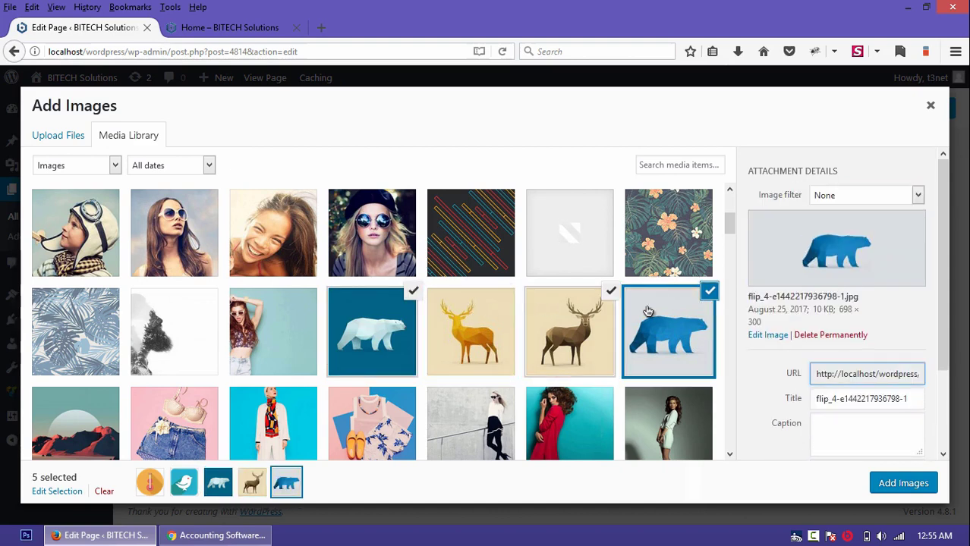
left_click(709, 292)
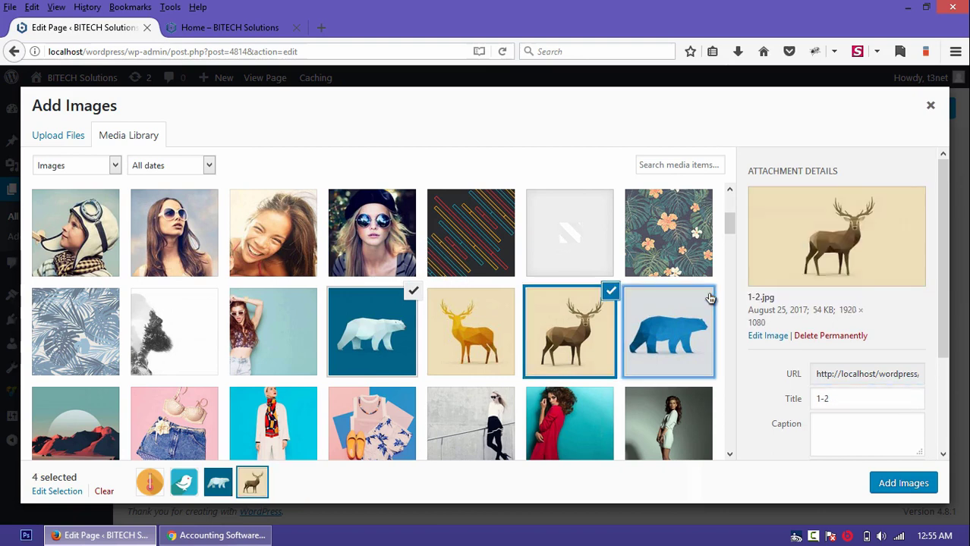
Step: Add the black-and-white forest silhouette portrait to the selection, leaving out the woman in sunglasses and the blue palm-leaf pattern
left_click(251, 322)
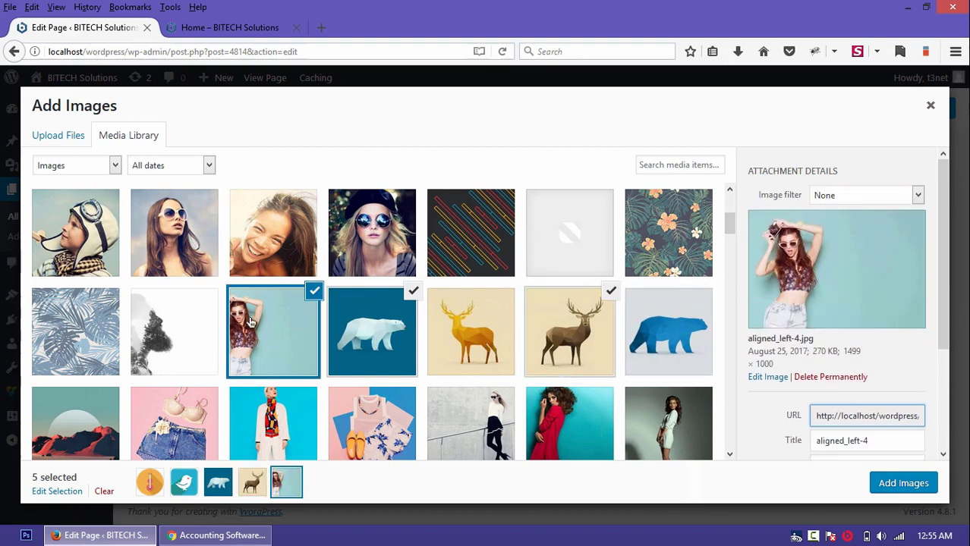
left_click(313, 295)
left_click(173, 337)
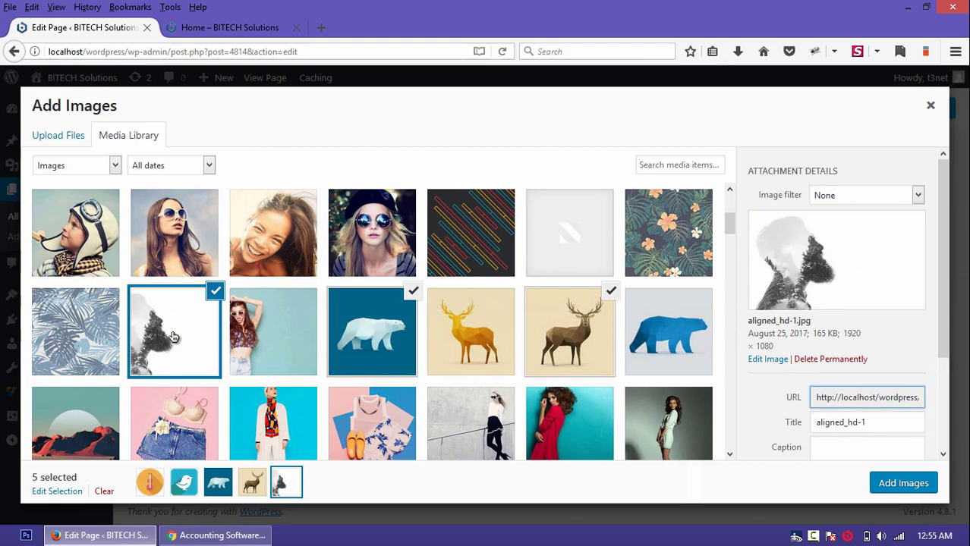
left_click(92, 329)
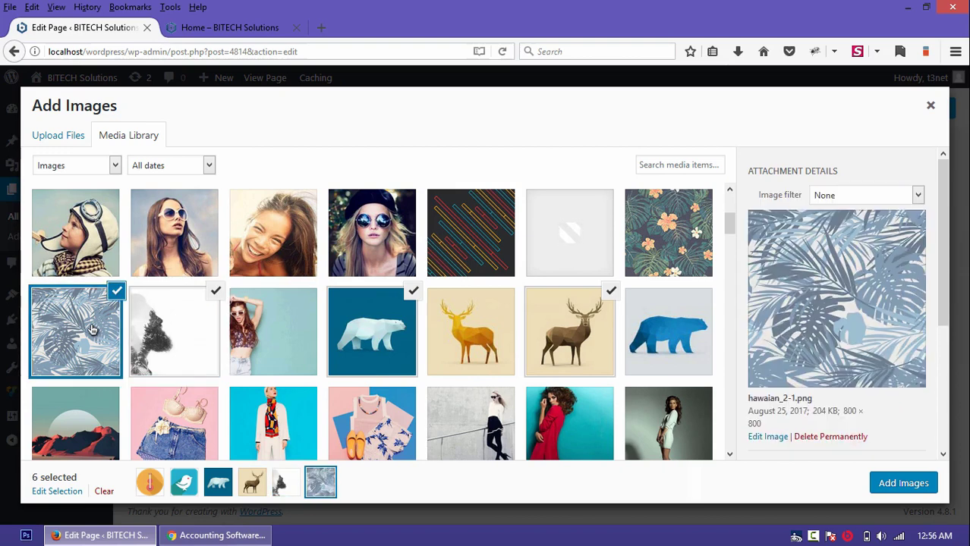
left_click(115, 296)
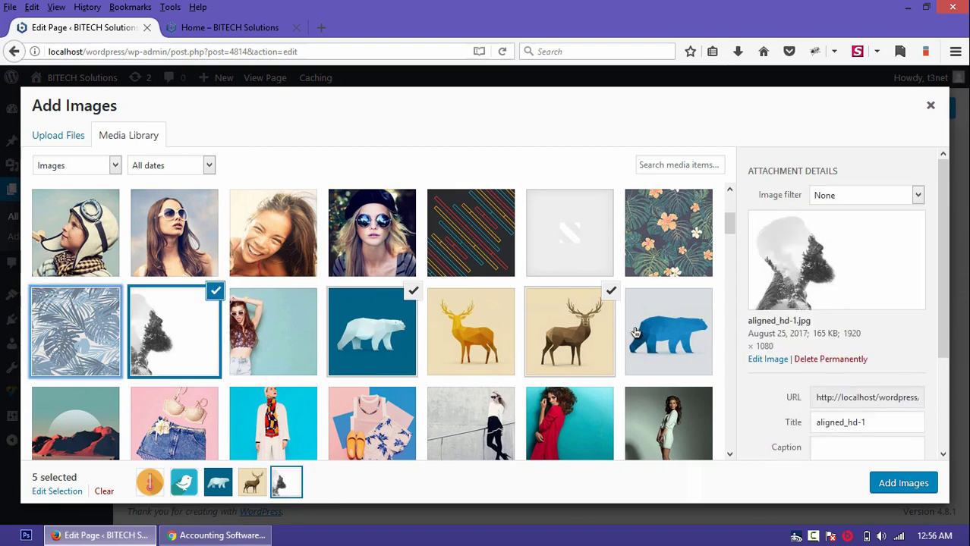
Step: Insert the selected images into the image gallery, remove the guitar and bird icons from it, and save the gallery settings
left_click(887, 483)
left_click(888, 484)
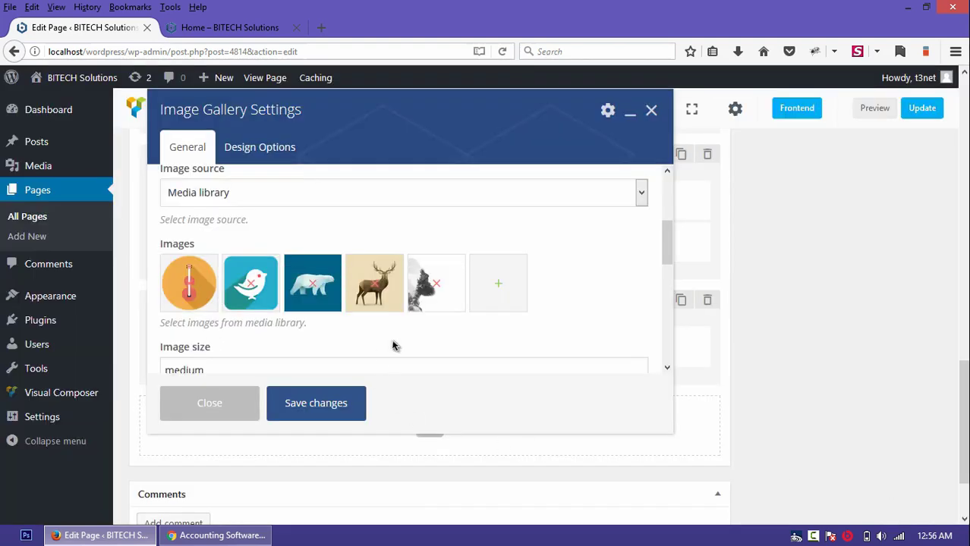
left_click(191, 284)
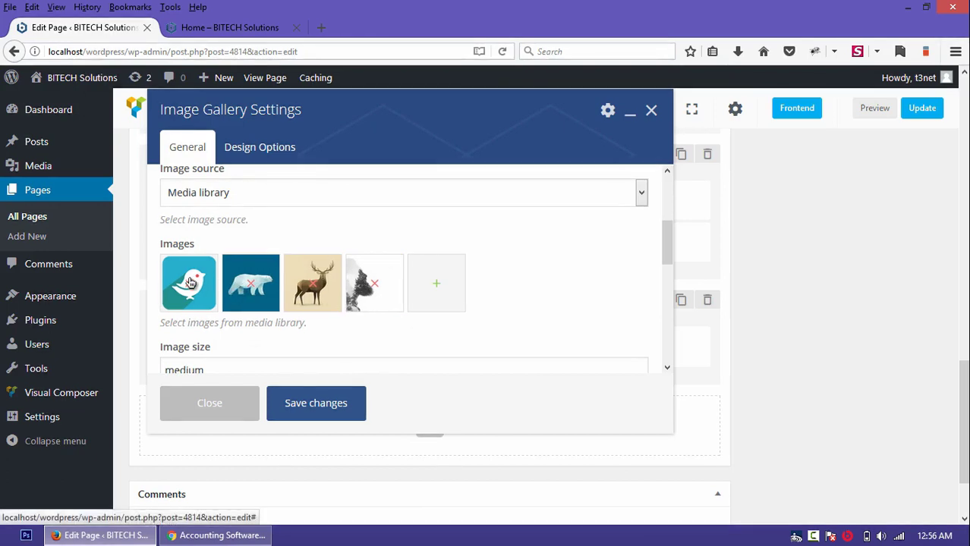
left_click(191, 283)
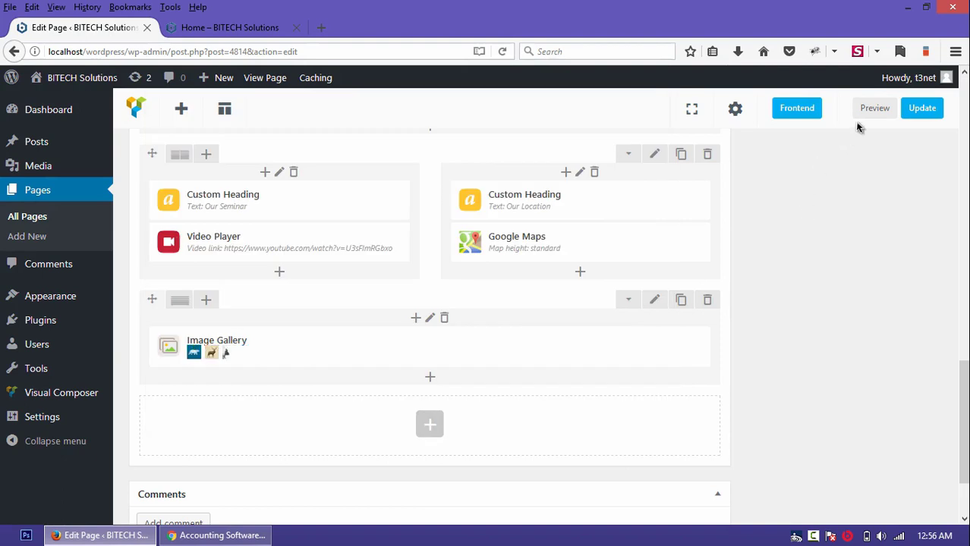
Step: Preview the home page and browse the gallery images in the lightbox, starting from the polar bear
left_click(874, 109)
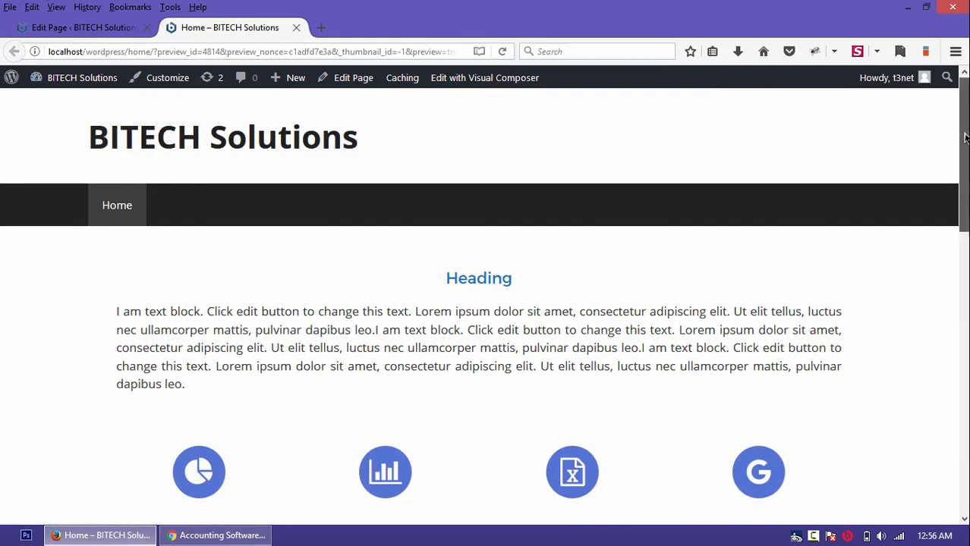
left_click_drag(964, 137, 947, 440)
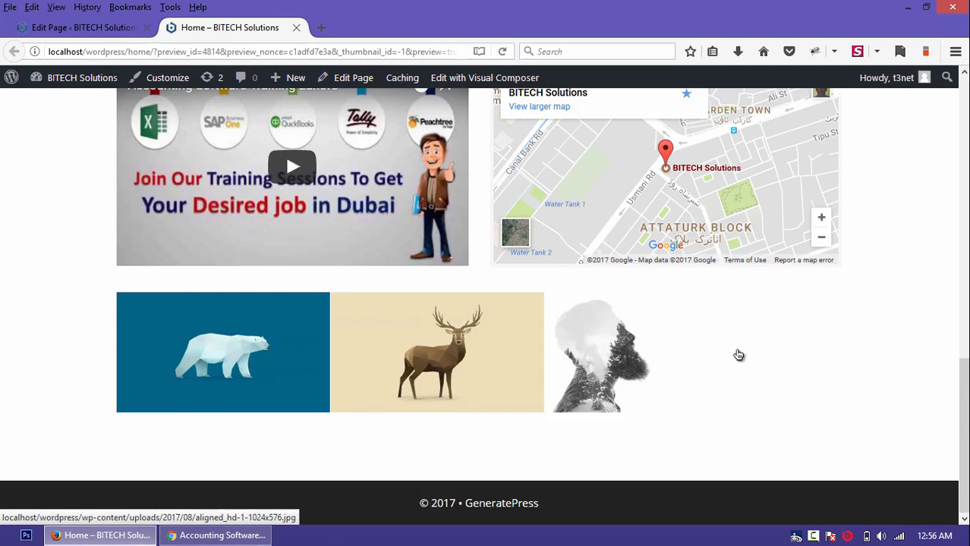
left_click(231, 372)
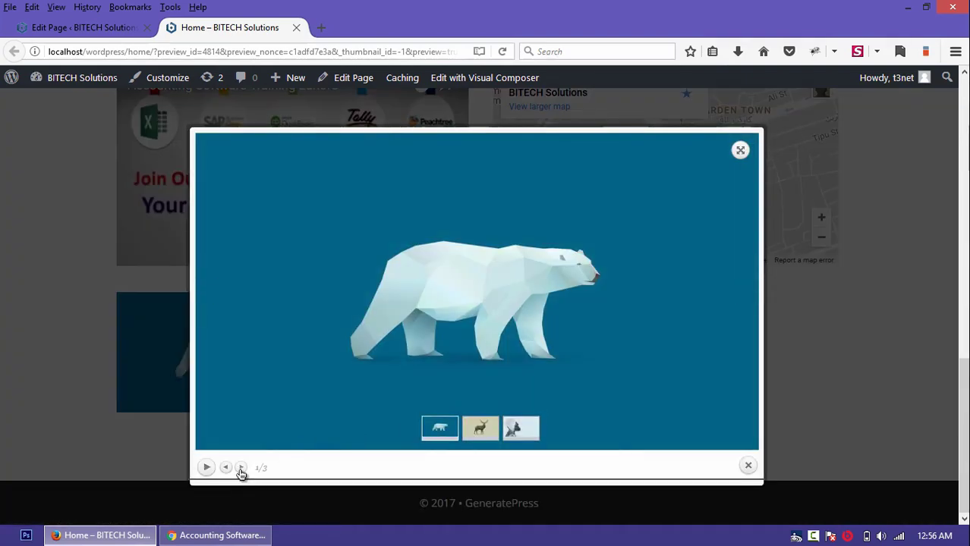
left_click(240, 468)
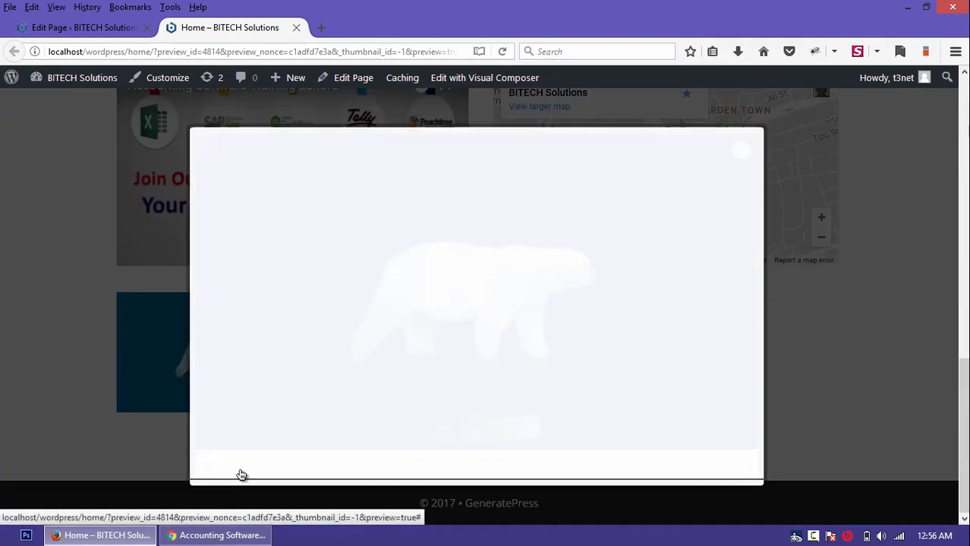
left_click(240, 468)
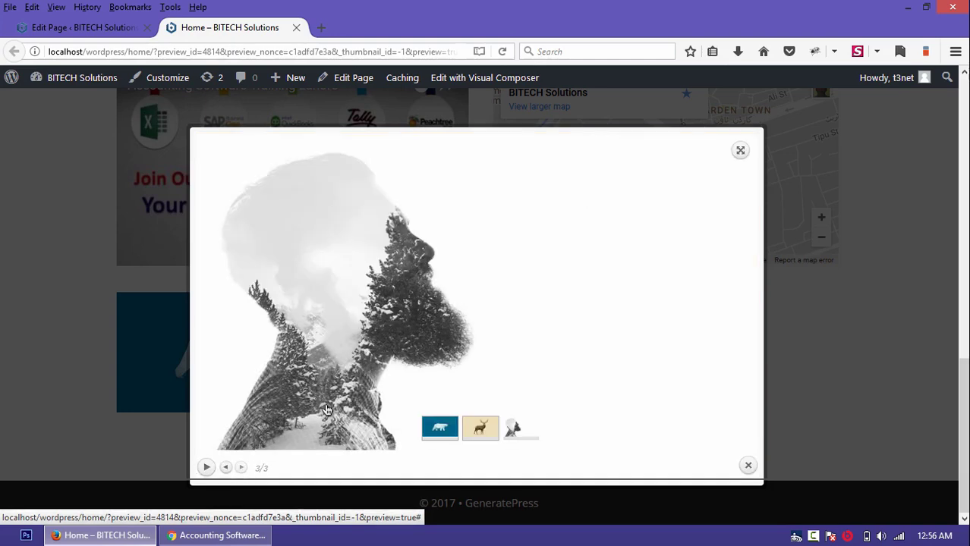
left_click(868, 331)
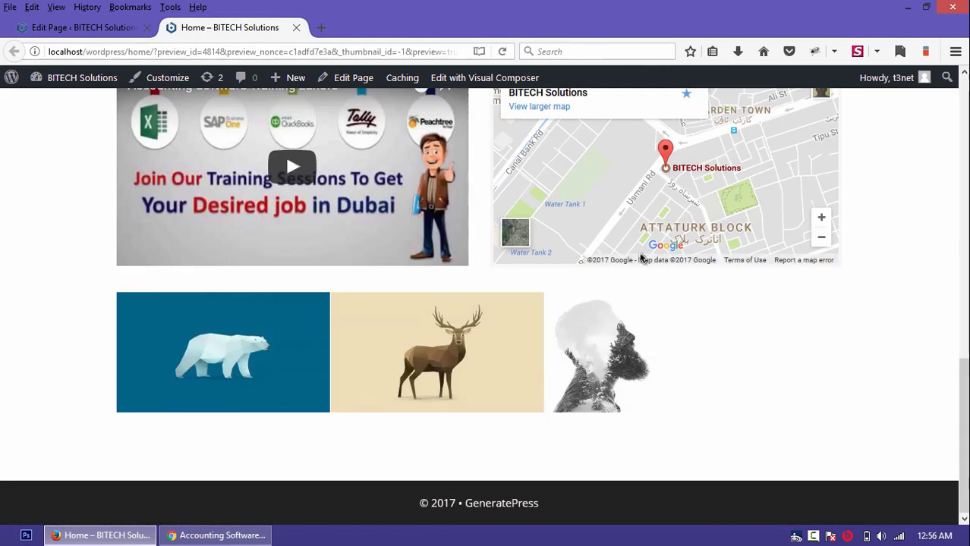
Step: Split the image gallery row into two columns and add an Image Carousel element to the empty column
left_click(84, 27)
mouse_move(422, 347)
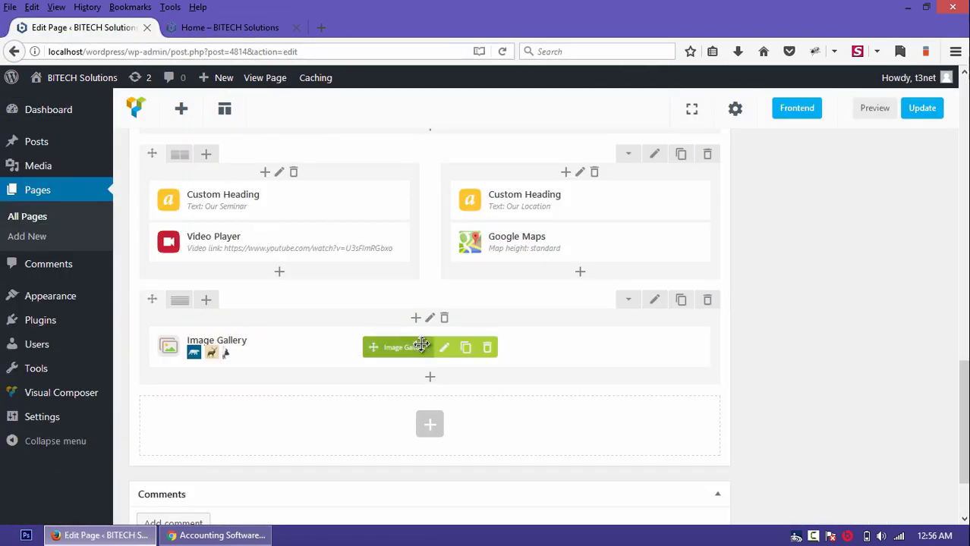
left_click(206, 301)
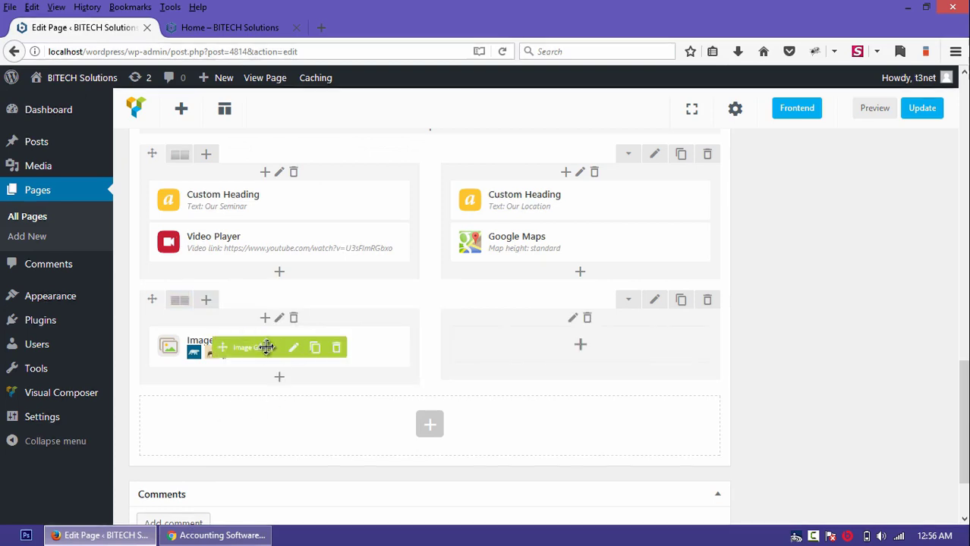
left_click(580, 345)
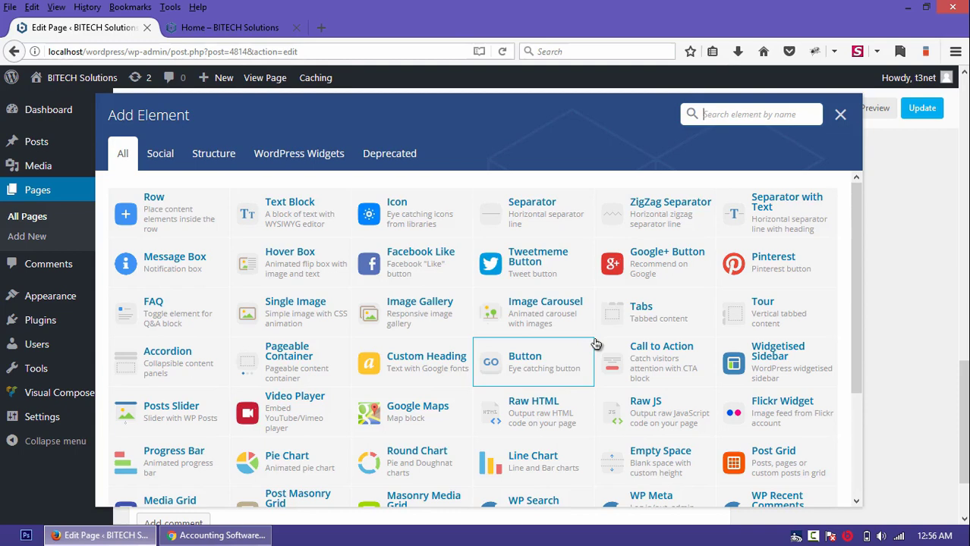
left_click(553, 317)
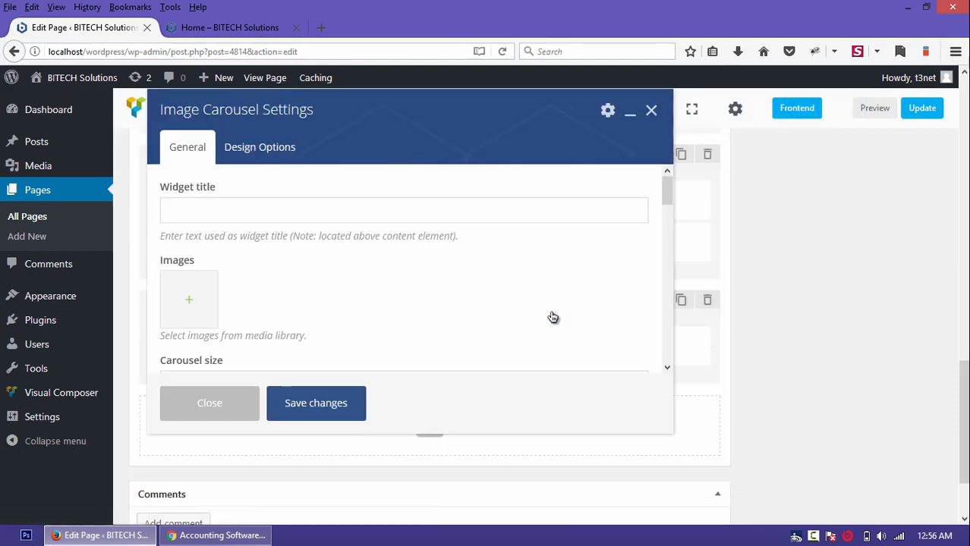
Step: Open bitechsolutions.org in a new browser tab and examine the software logo carousel in its accounting training section
left_click(320, 27)
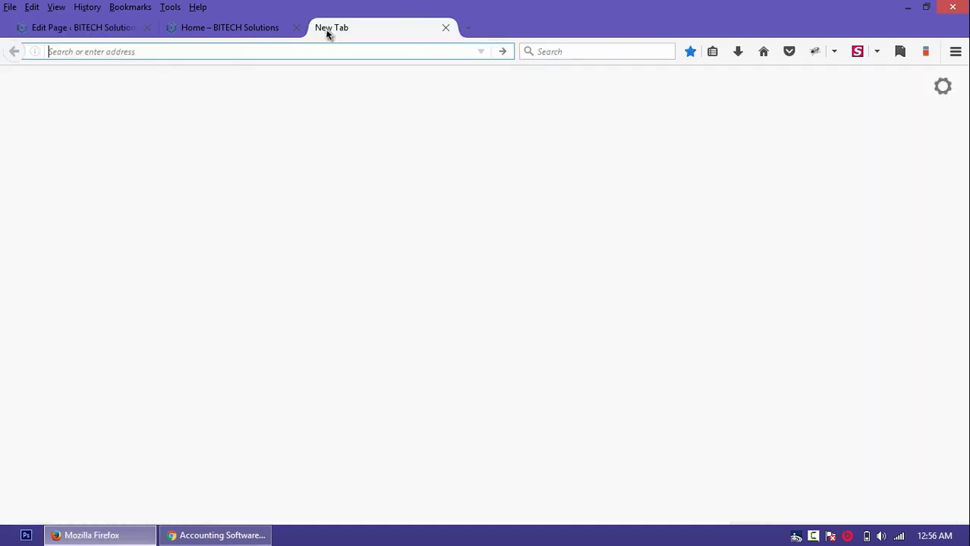
type("bitechsolutions.org")
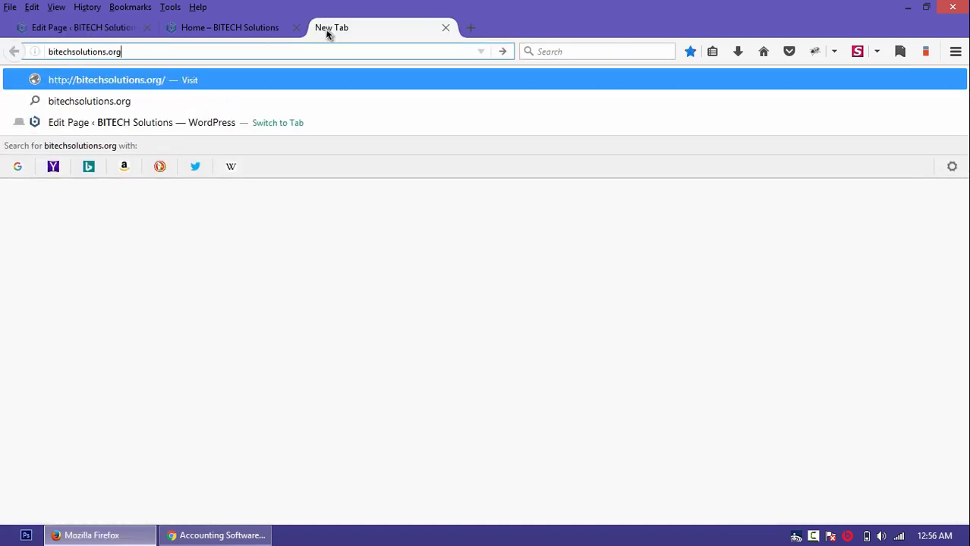
key("Return")
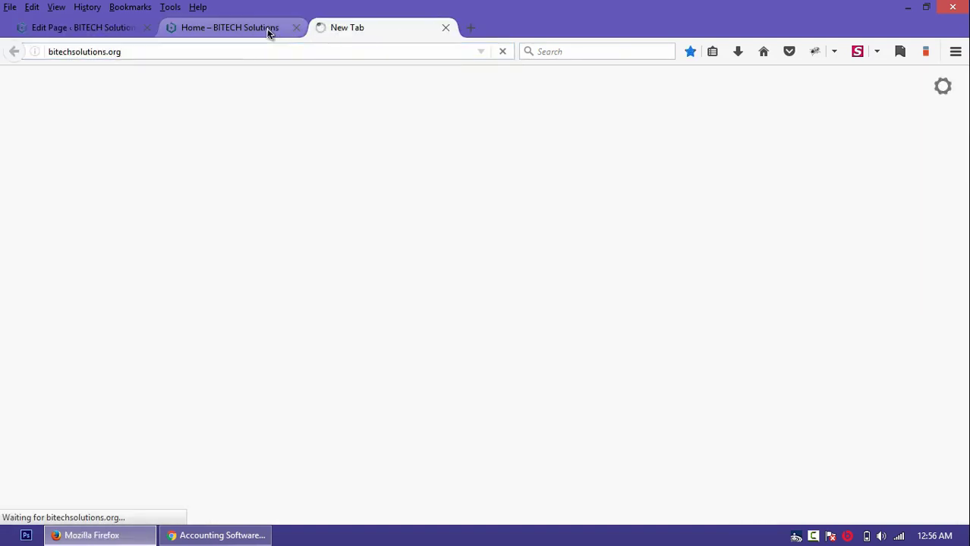
left_click(117, 27)
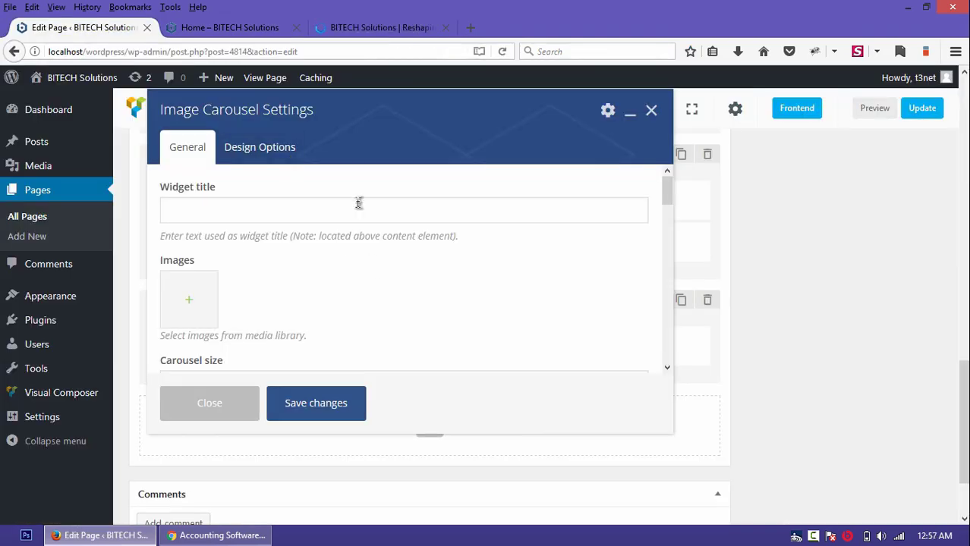
left_click(349, 31)
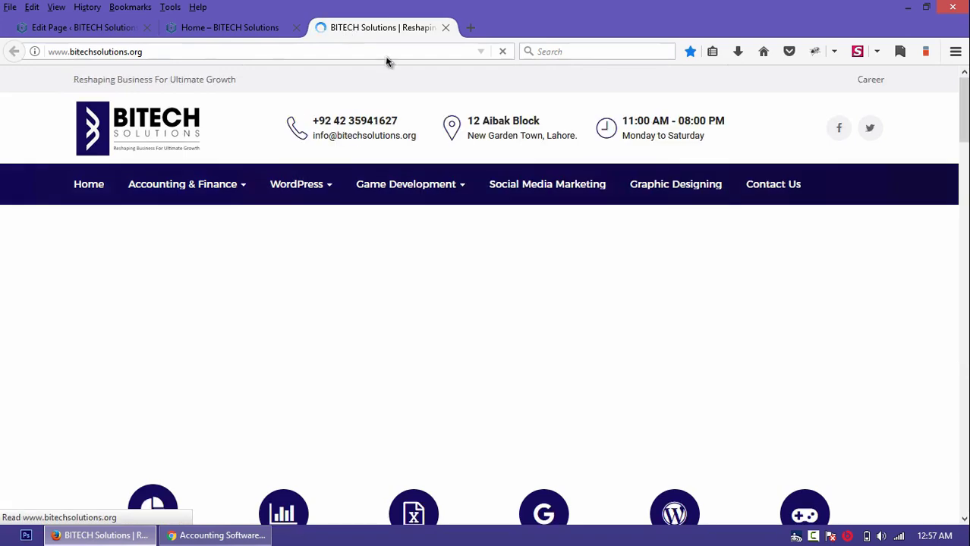
left_click(962, 146)
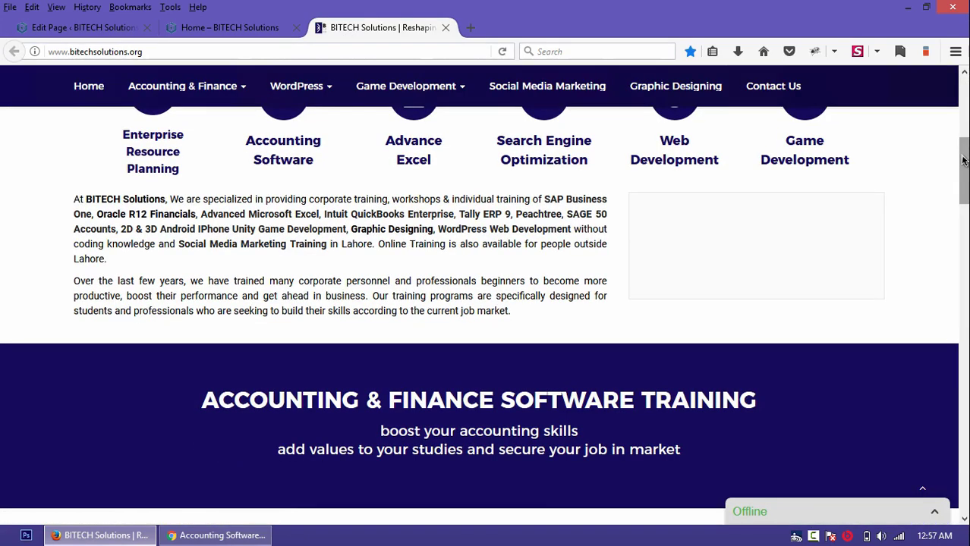
left_click_drag(963, 160, 964, 216)
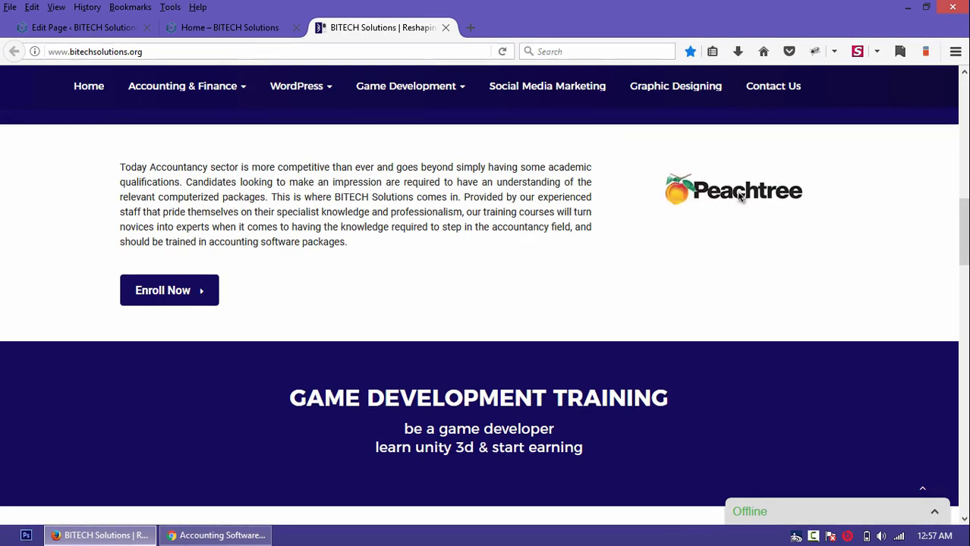
Step: Open the page info of bitechsolutions.org, select all entries in its media list and start saving them
right_click(98, 207)
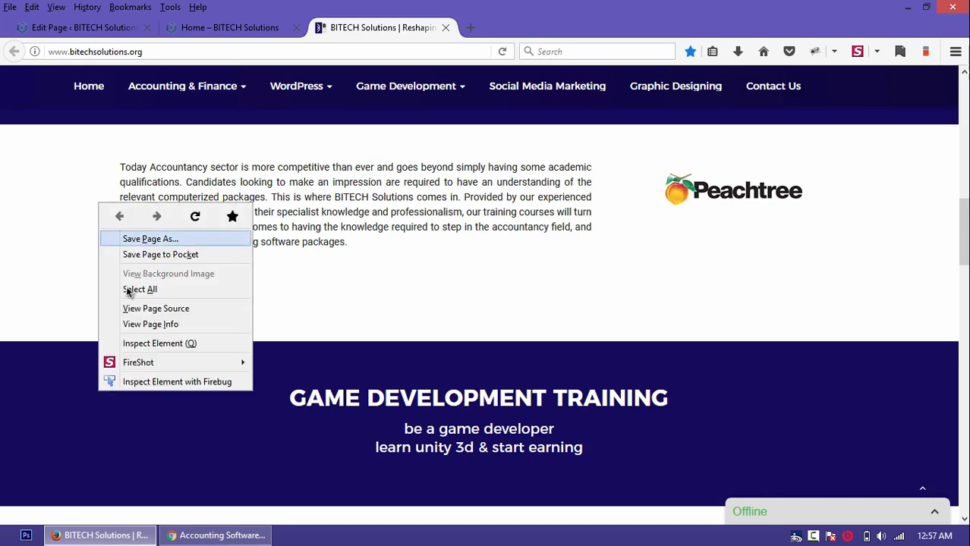
left_click(135, 326)
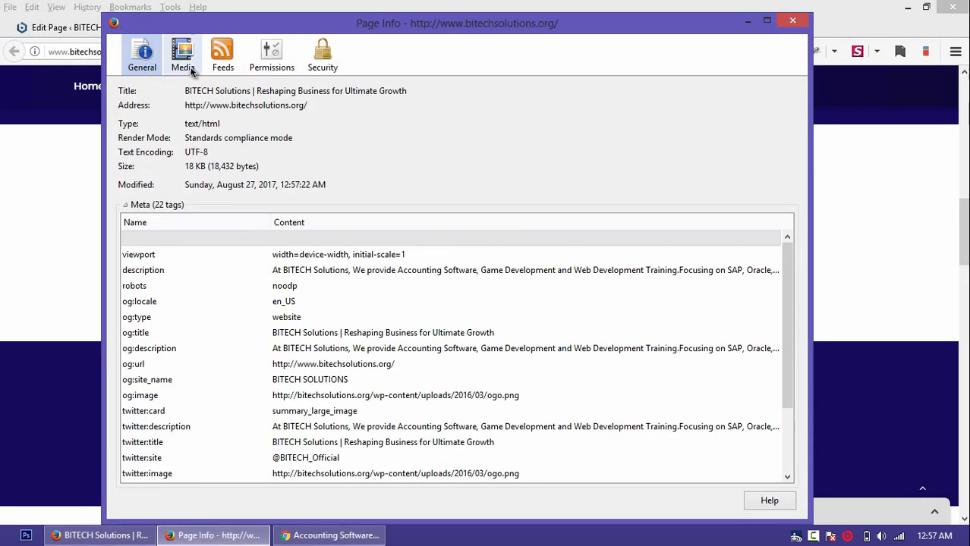
left_click(183, 59)
left_click(727, 280)
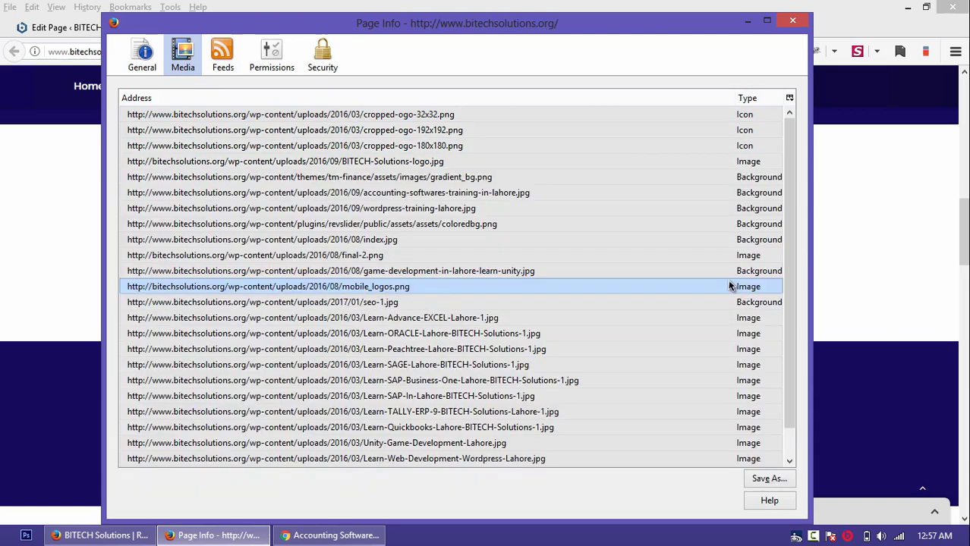
left_click(768, 480)
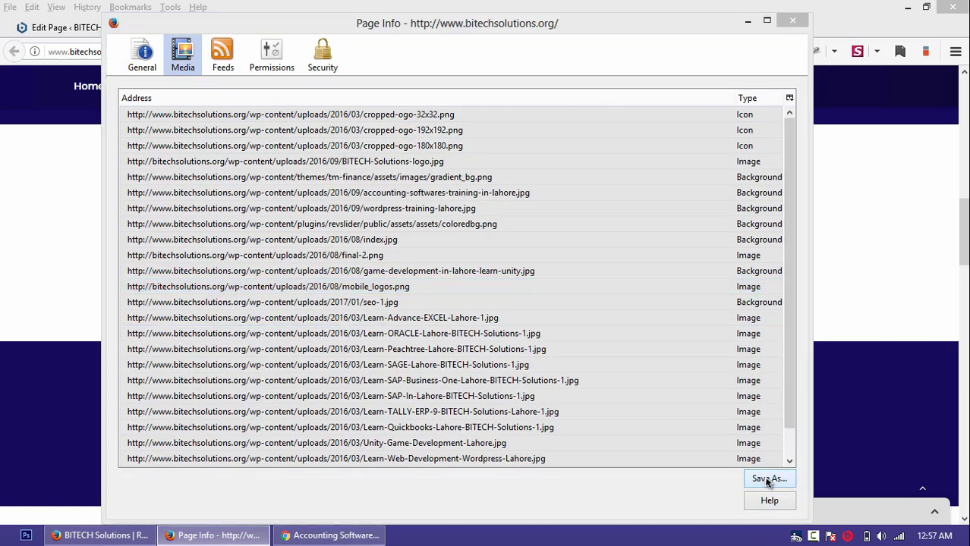
Step: Create a folder named 1 on the Desktop, save the page's media files into it and close the page info
left_click(162, 134)
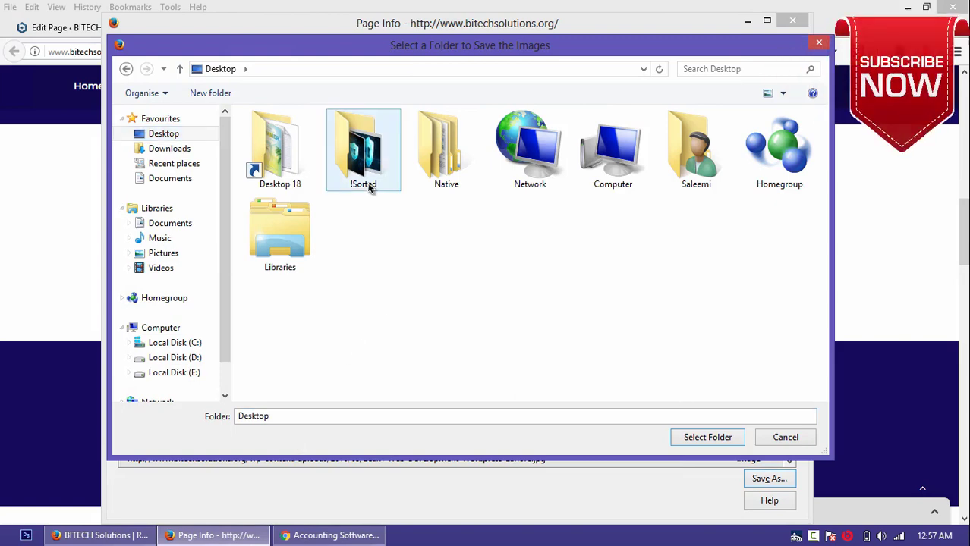
right_click(456, 321)
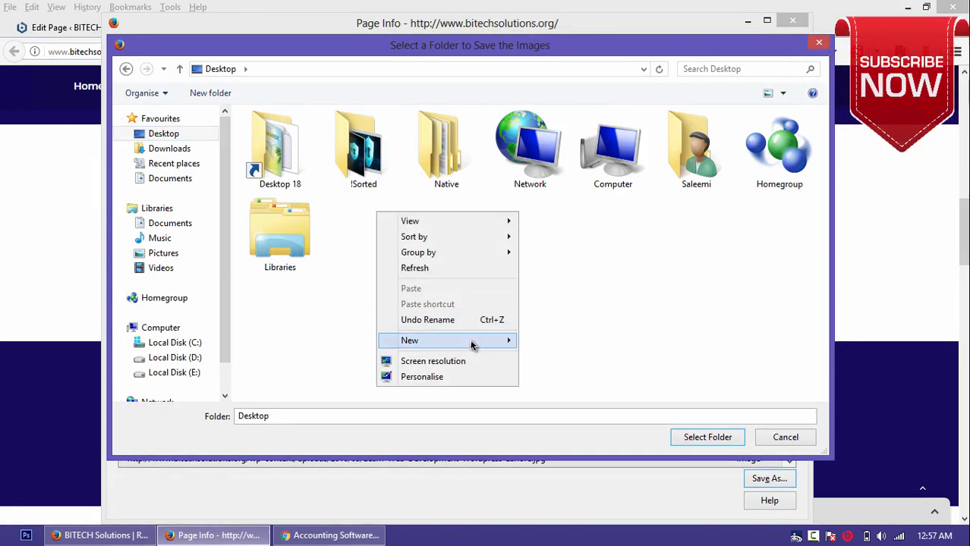
mouse_move(472, 342)
left_click(550, 133)
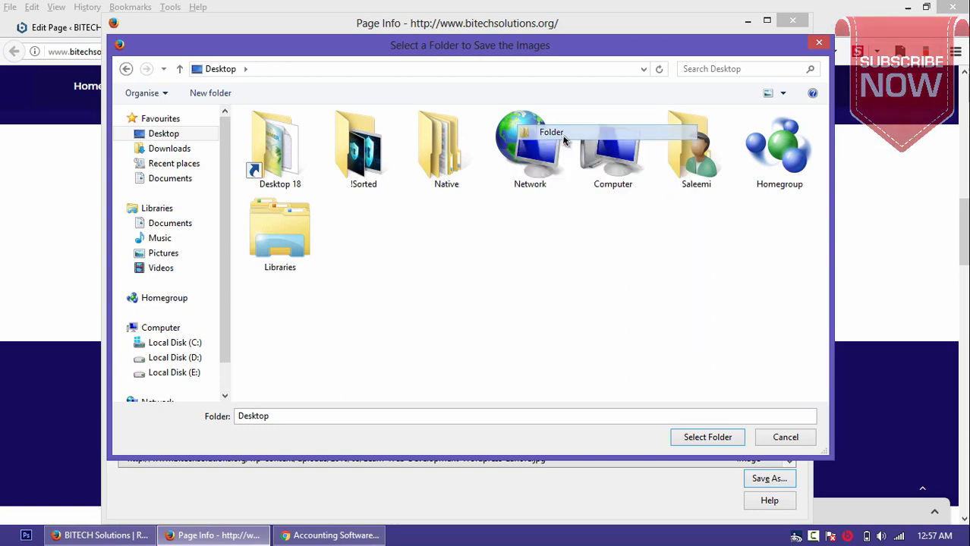
type("q")
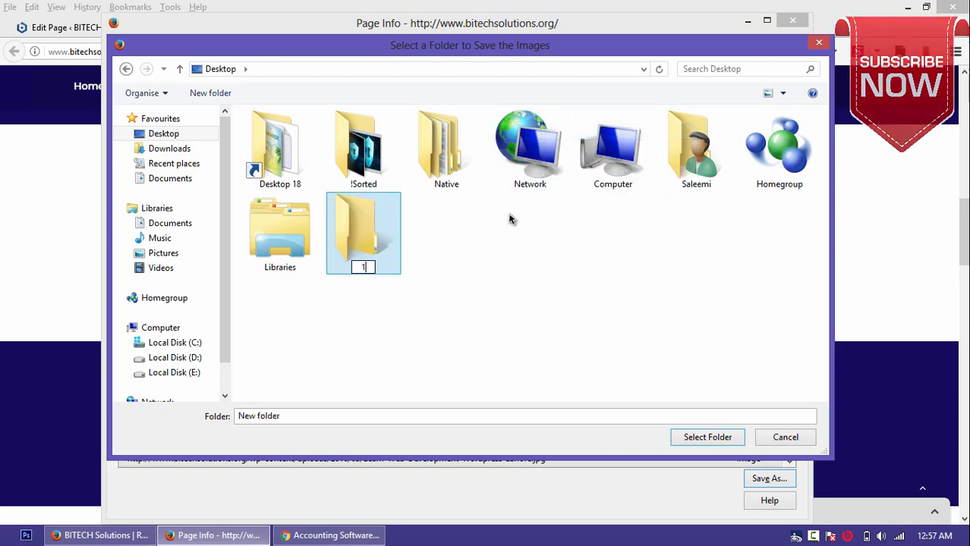
key("Return")
double_click(379, 233)
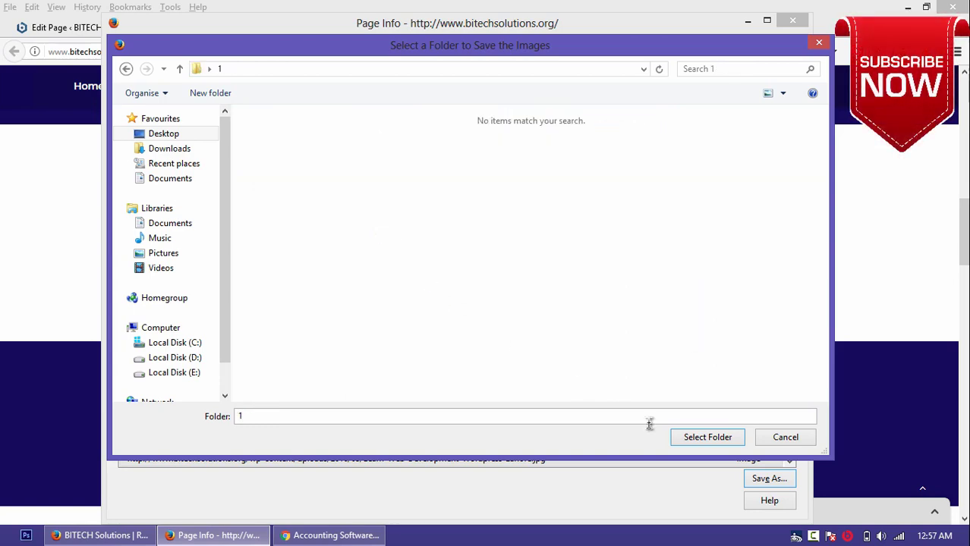
left_click(699, 435)
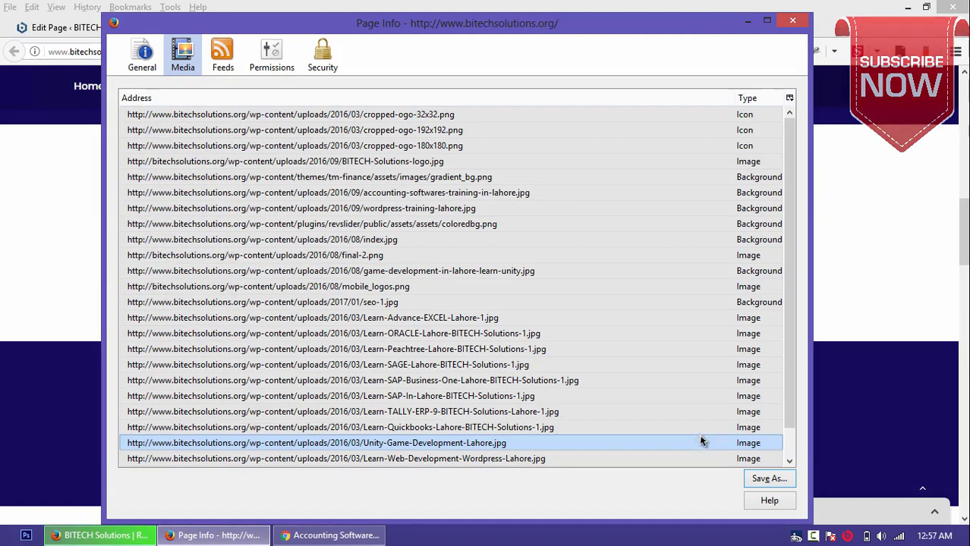
left_click(793, 22)
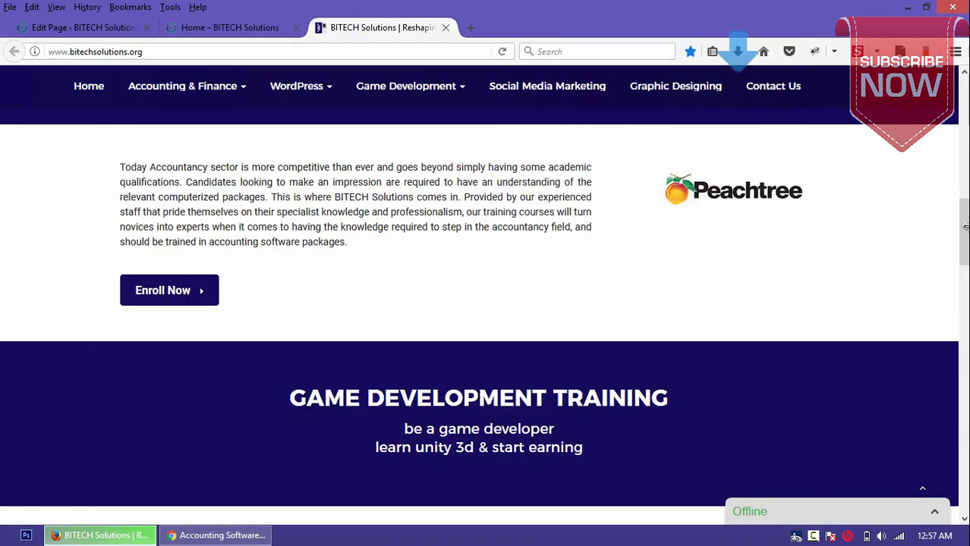
Step: Close the YouTube browser window and open folder 1 on the desktop
left_click_drag(965, 241, 965, 194)
left_click(906, 7)
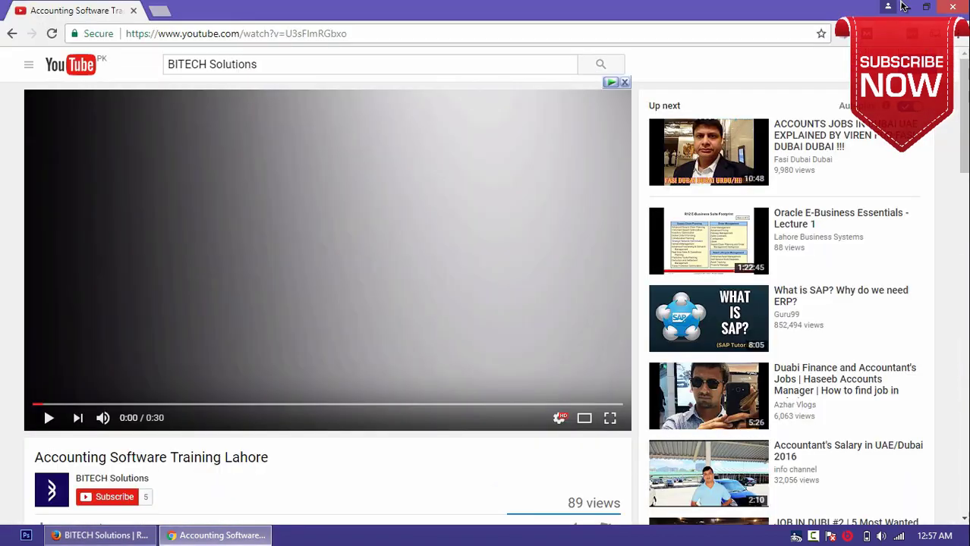
left_click(954, 7)
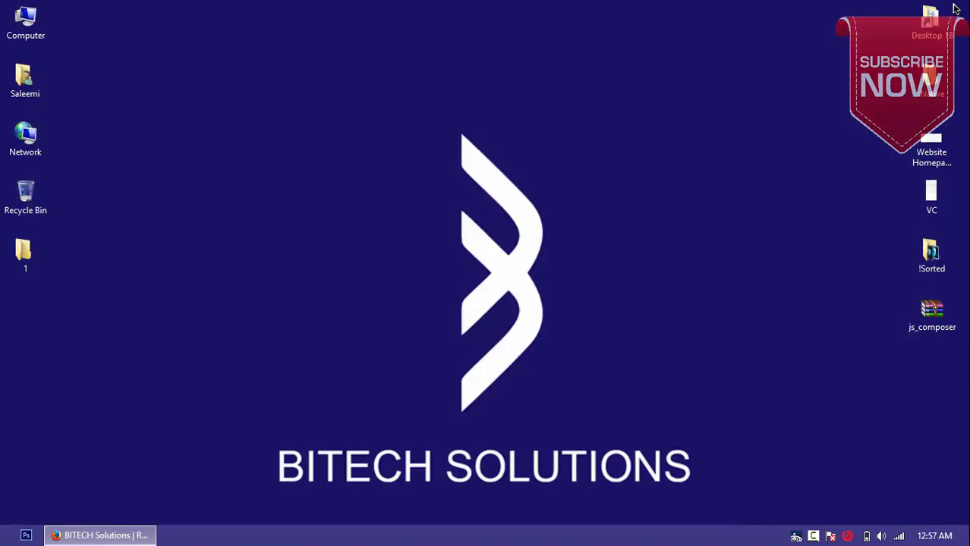
double_click(24, 258)
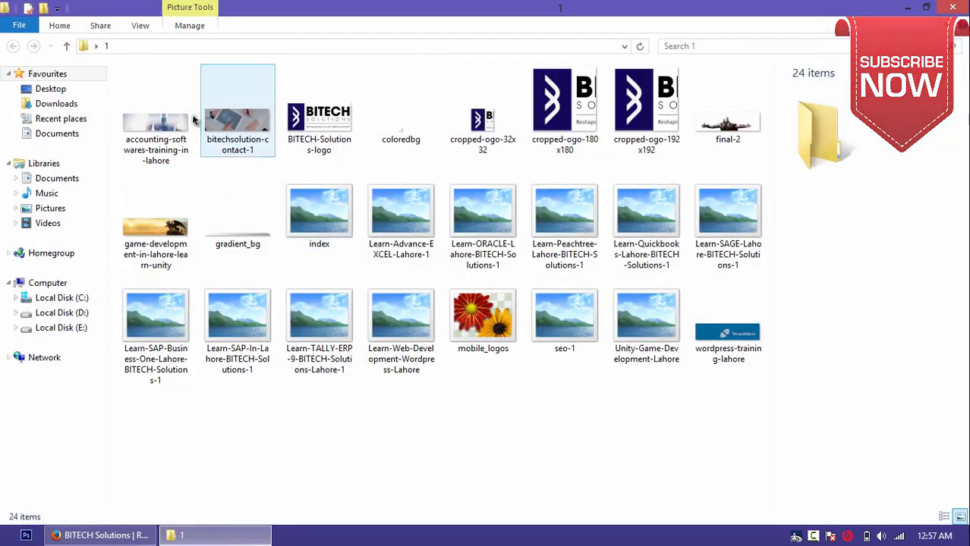
Step: Look through the downloaded software logos in folder 1, starting from the Oracle logo, and check their details
left_click(493, 209)
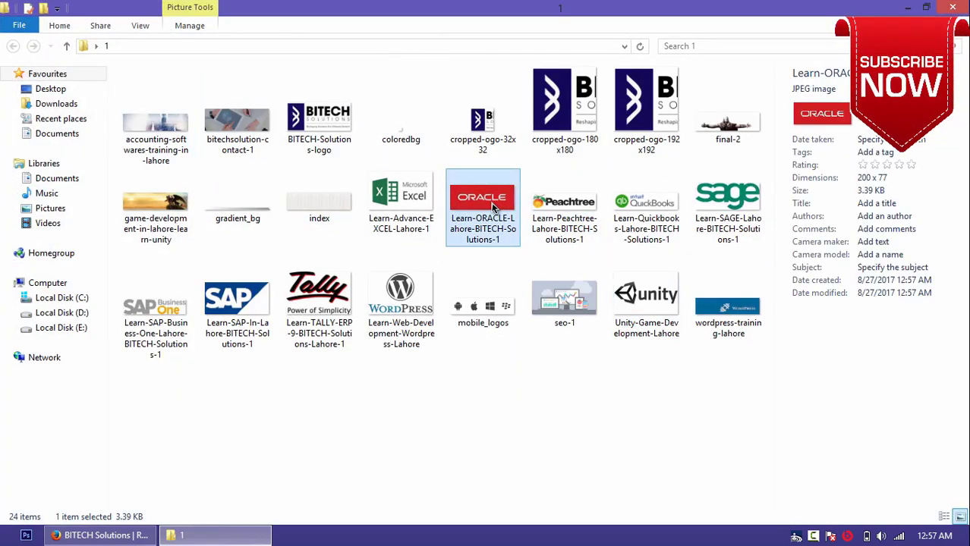
key("Right")
key("Right")
key("Left")
key("Left")
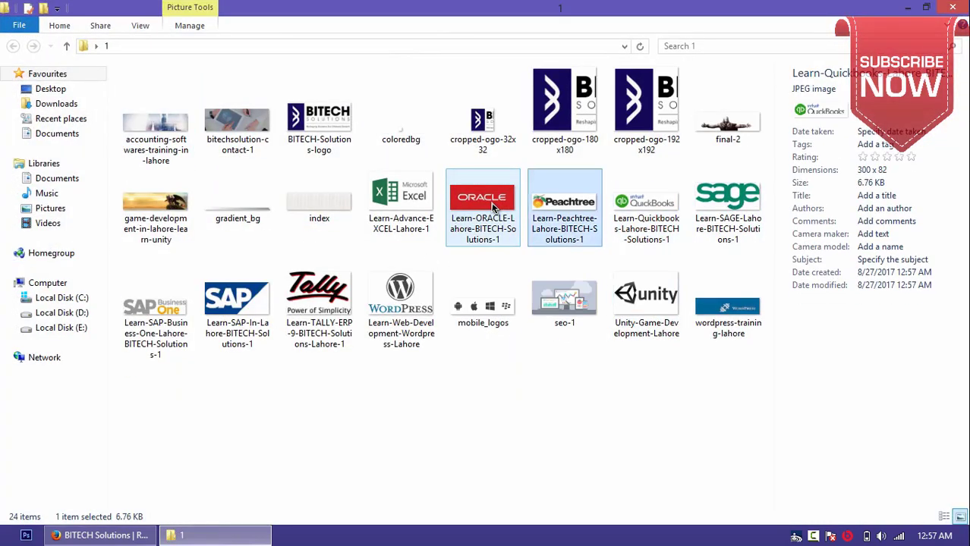
key("Right")
key("Right")
key("Right")
key("Right")
key("Right")
key("Right")
key("Right")
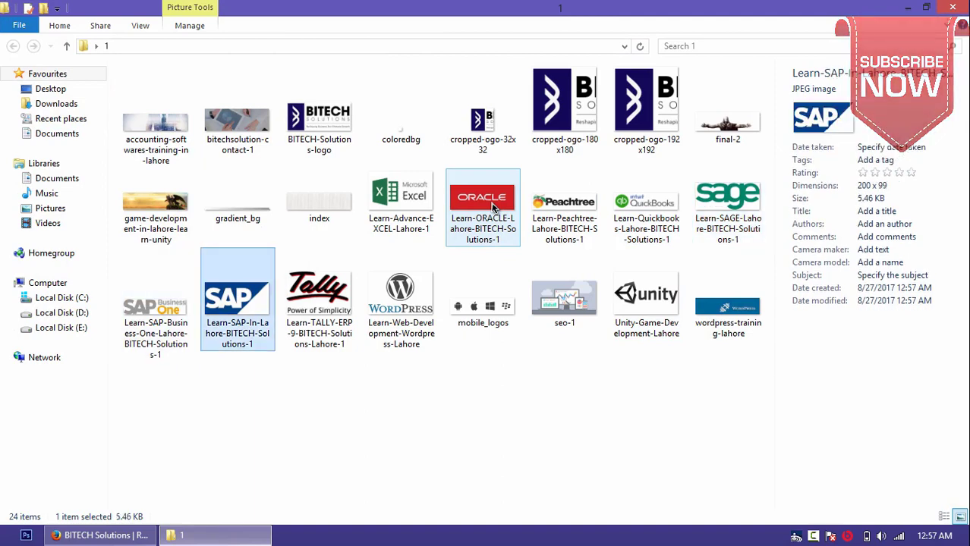
key("Left")
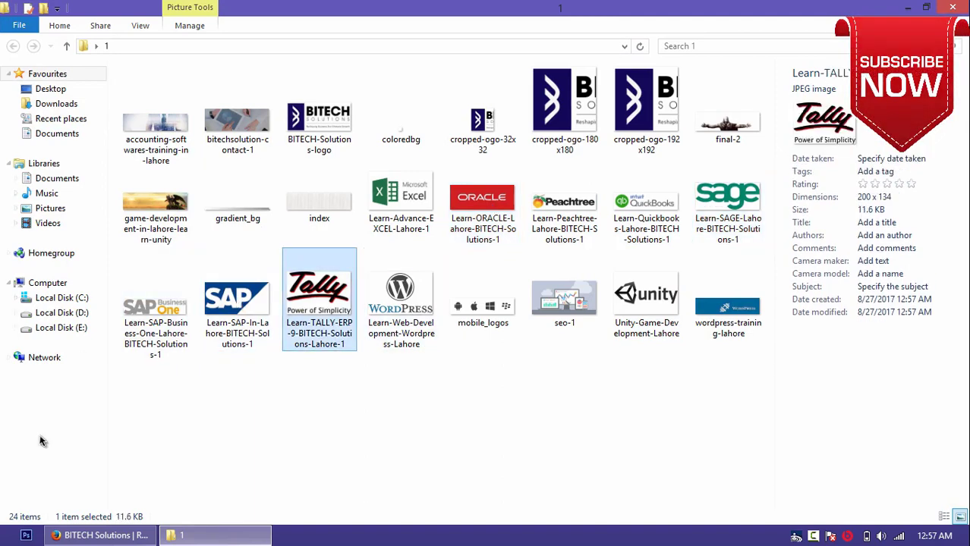
Step: Return to the page editor in Firefox, start uploading images for the carousel and browse to folder 1 on the Desktop
left_click(99, 535)
left_click(95, 32)
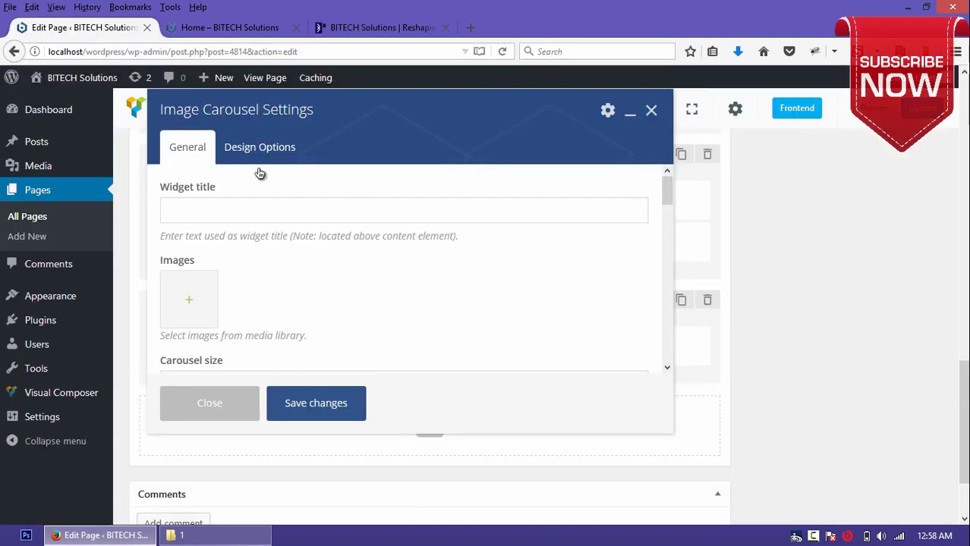
left_click(190, 319)
left_click(54, 140)
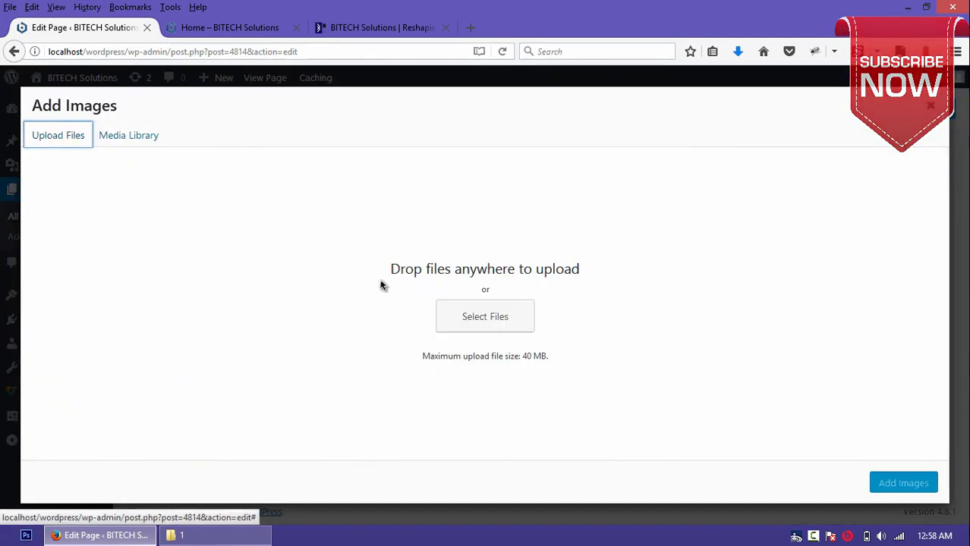
left_click(479, 319)
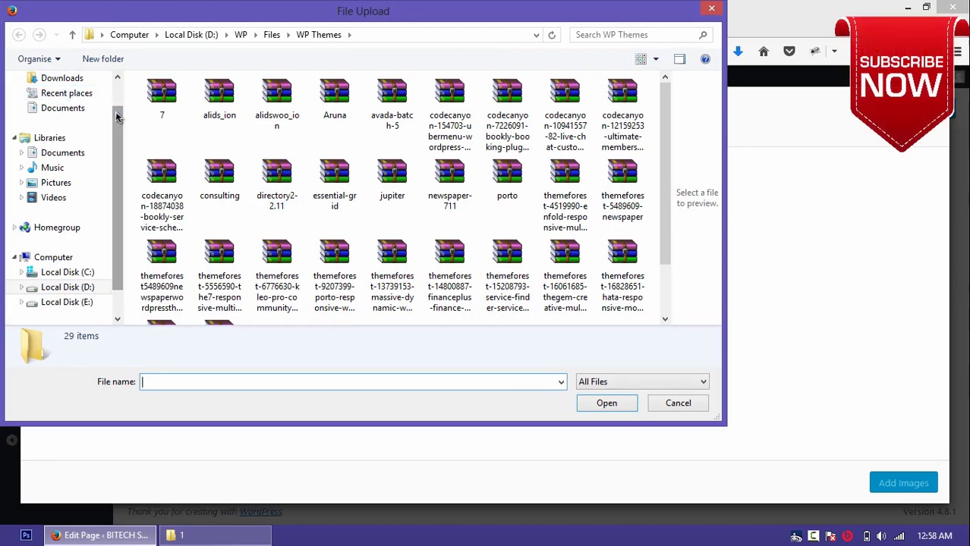
scroll(118, 92, "up", 1)
scroll(117, 92, "up", 1)
left_click(45, 100)
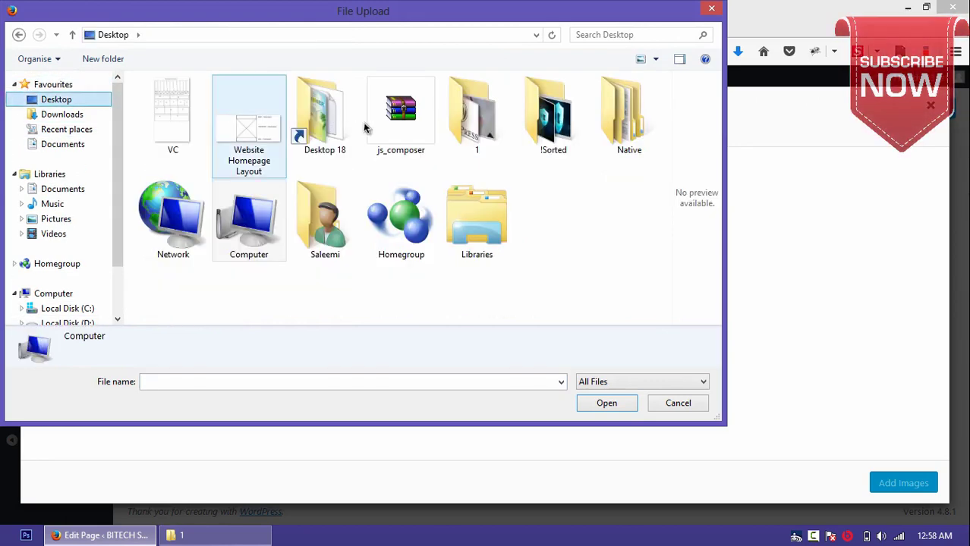
double_click(497, 116)
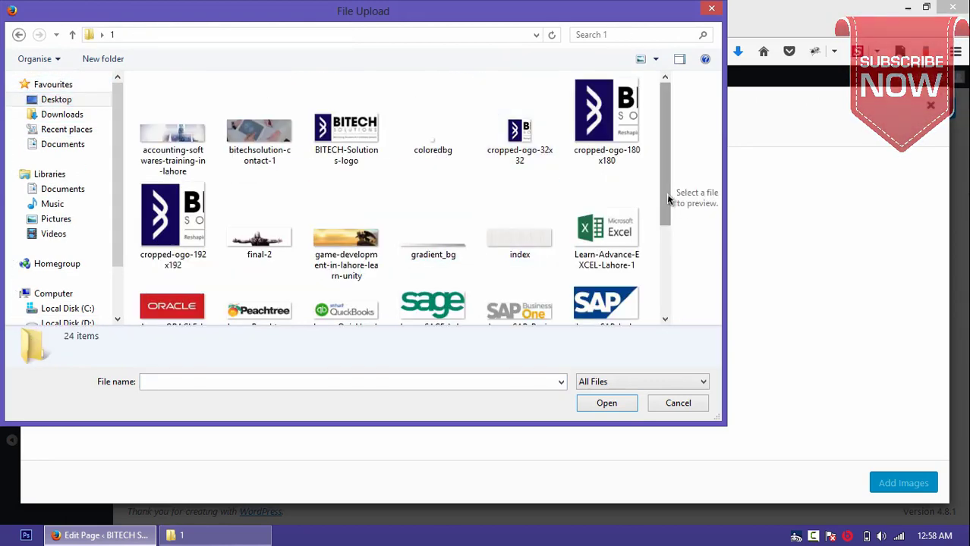
Step: Upload the Oracle, Peachtree, QuickBooks, Sage, SAP Business One, SAP and Tally logos and add them to the image carousel
left_click_drag(666, 193, 669, 252)
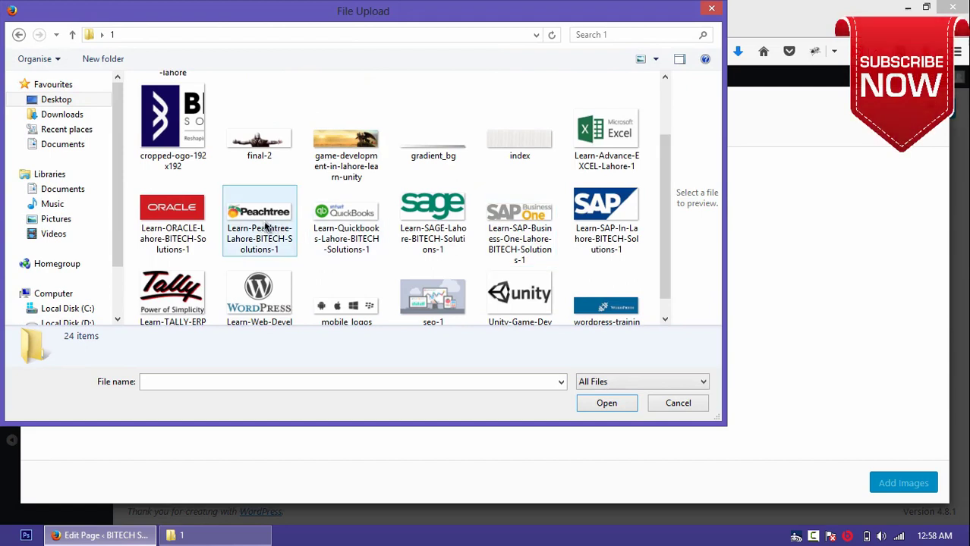
left_click(266, 226)
left_click(198, 221, "ctrl")
left_click(342, 217, "ctrl")
left_click(444, 214, "ctrl")
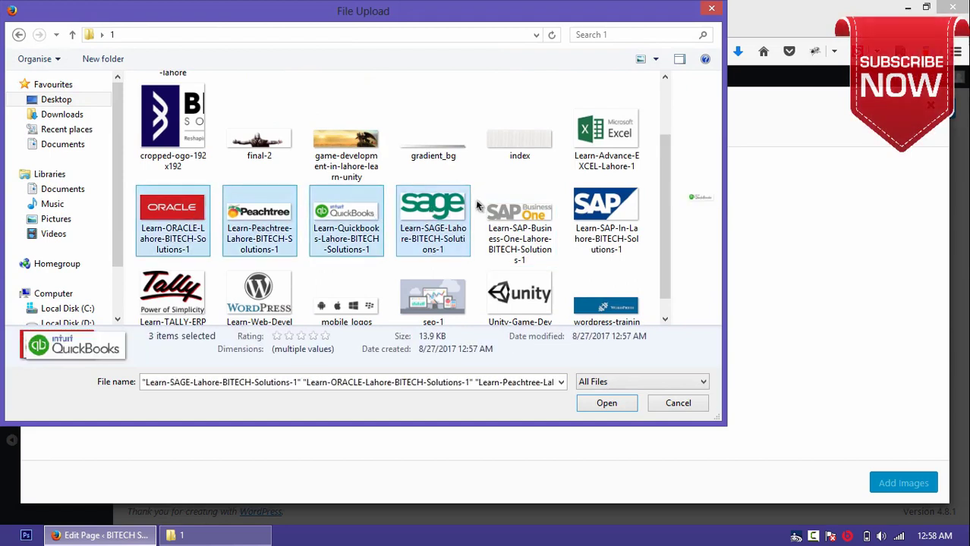
left_click(520, 218, "ctrl")
left_click(605, 214, "ctrl")
left_click(161, 292, "ctrl")
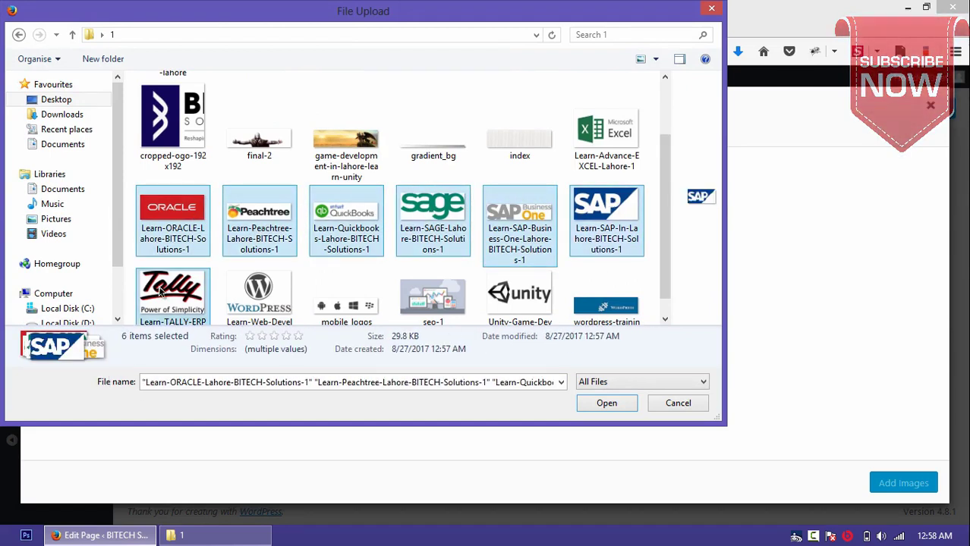
left_click(258, 281, "ctrl")
left_click(605, 402)
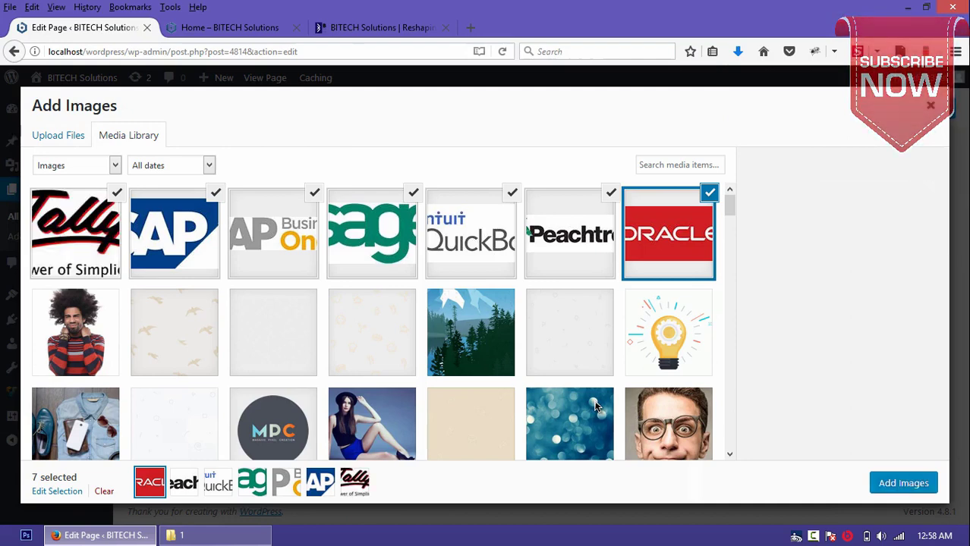
left_click(919, 490)
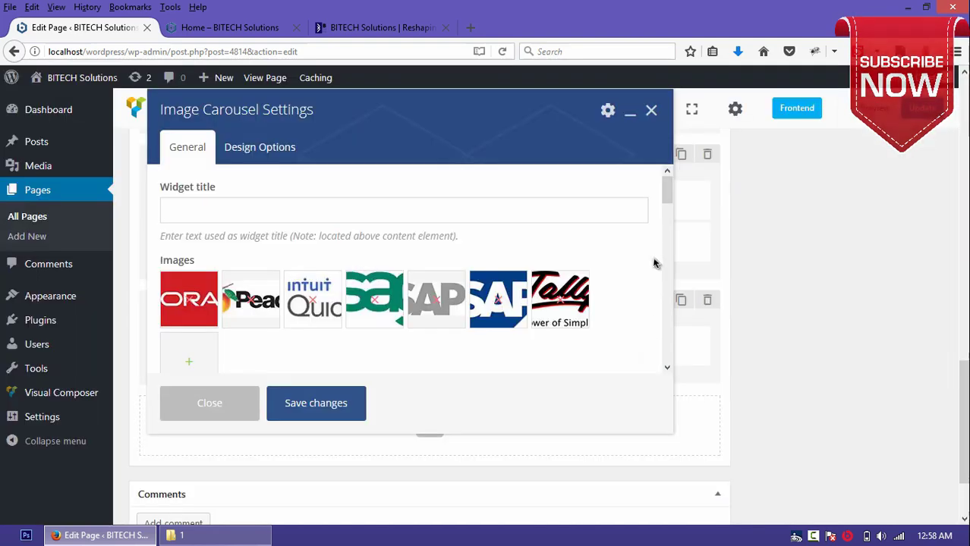
Step: Check the Oracle logo's dimensions in folder 1 and set the carousel size to full
left_click_drag(665, 189, 667, 239)
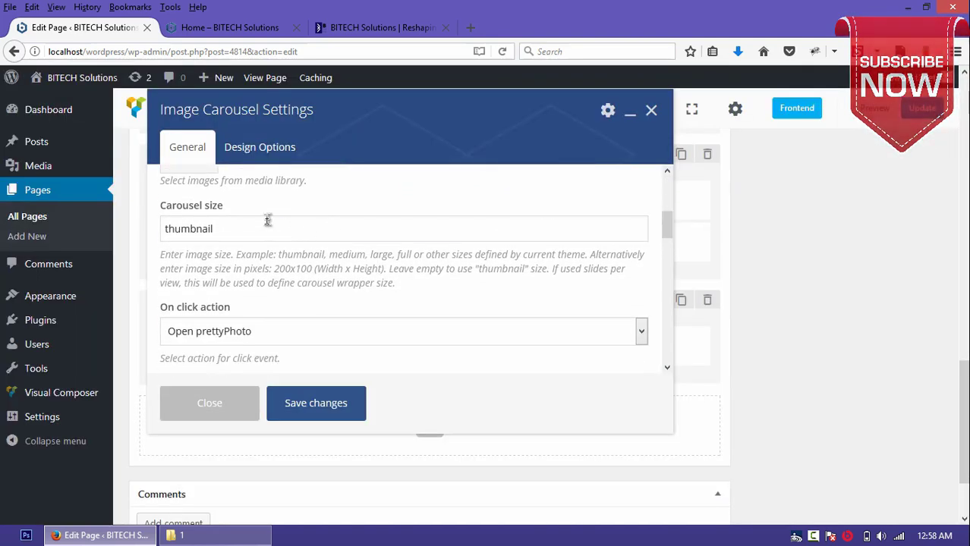
left_click_drag(266, 219, 47, 218)
left_click(214, 536)
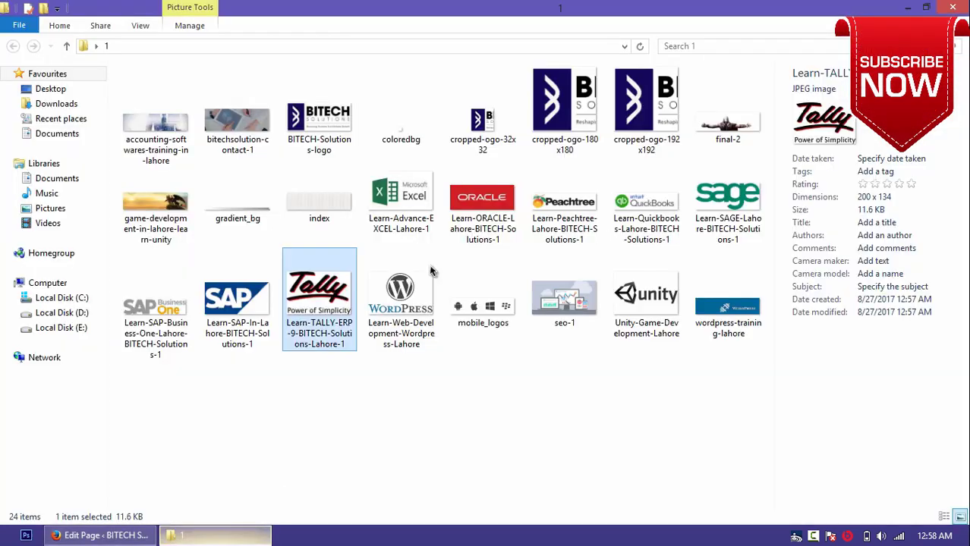
left_click(482, 206)
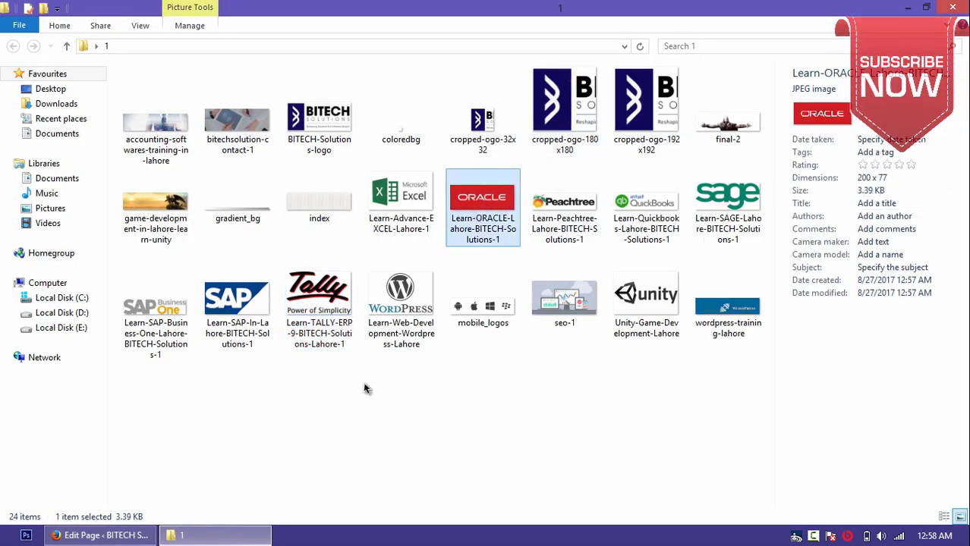
left_click(139, 533)
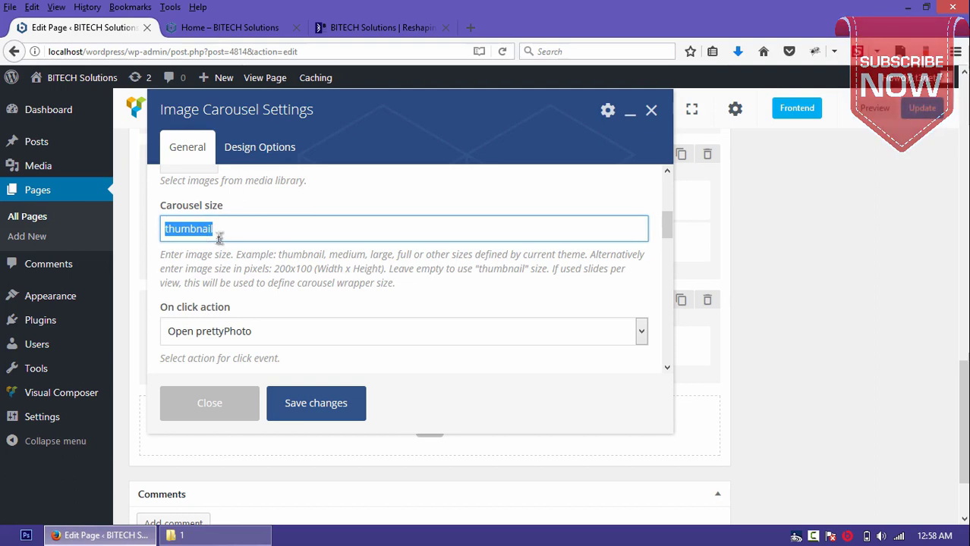
type("fu")
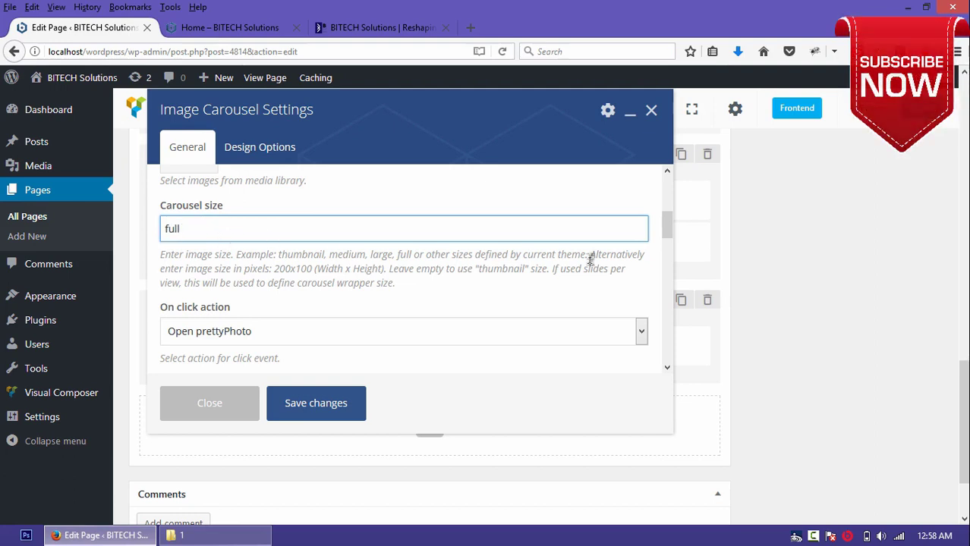
type("ll")
Step: Set the carousel's on click action to None
scroll(665, 239, "down", 2)
left_click(420, 244)
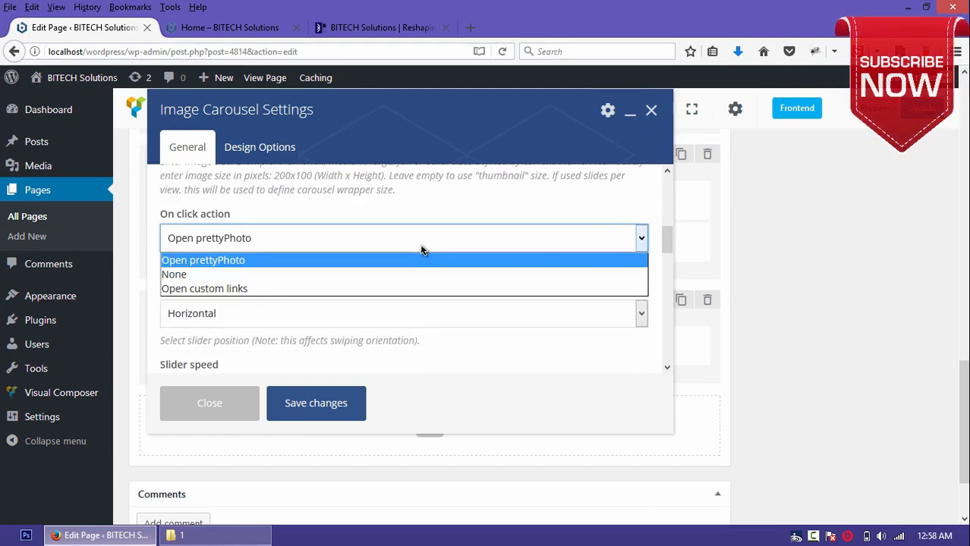
left_click(220, 274)
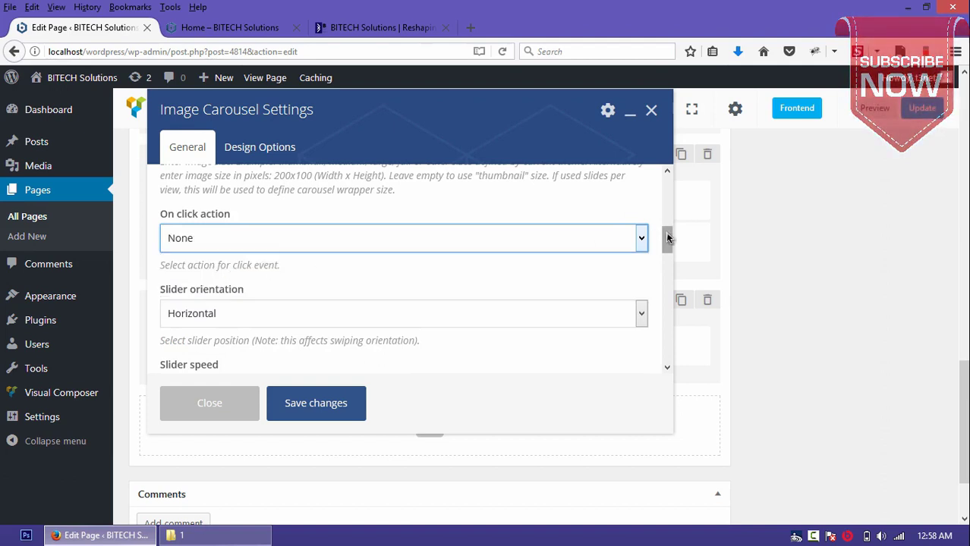
Step: Set the image carousel's slider orientation to Vertical and its slider speed to 2000 ms
scroll(666, 250, "down", 2)
left_click(312, 213)
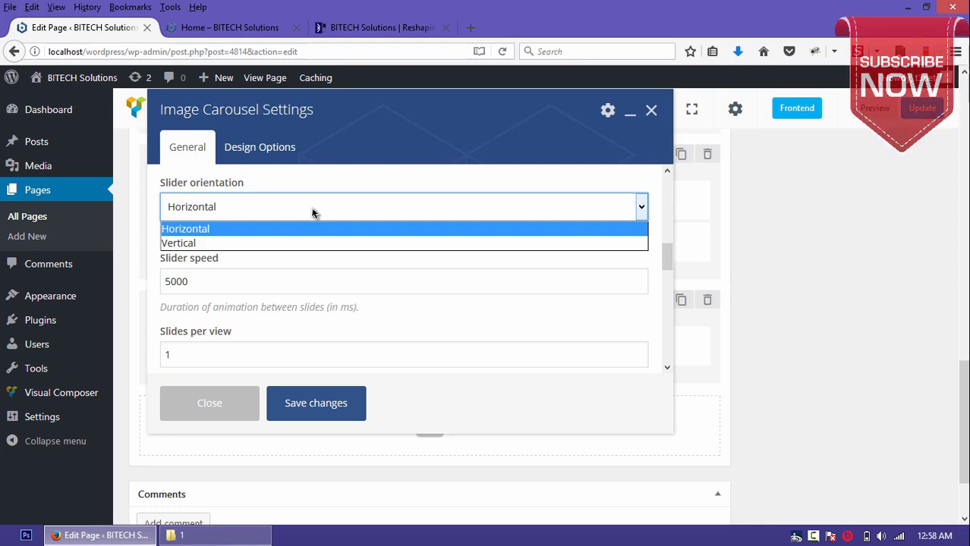
left_click(249, 243)
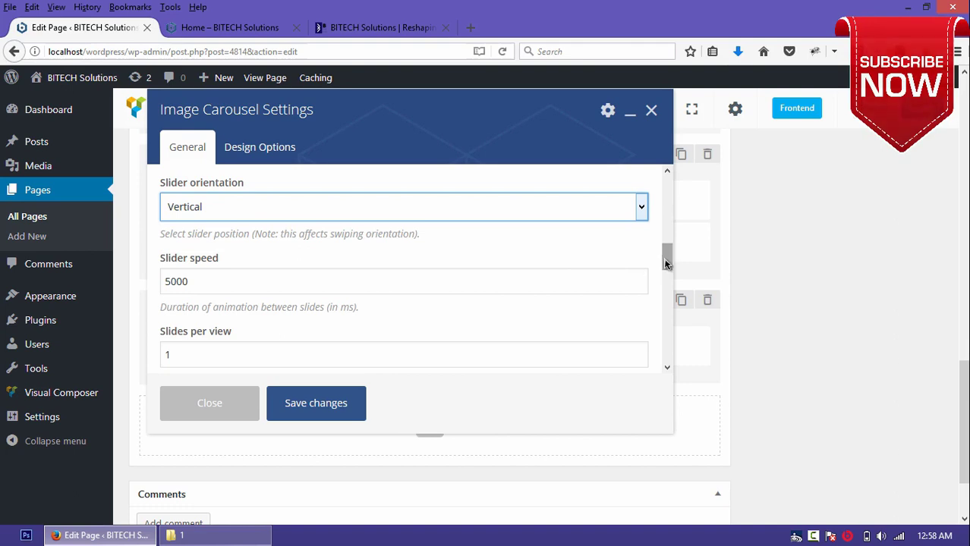
scroll(664, 264, "down", 1)
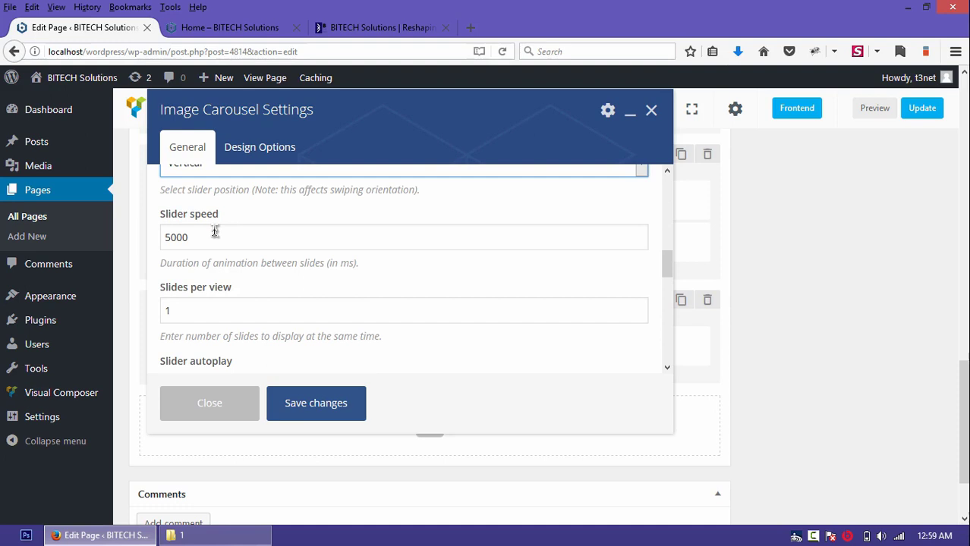
double_click(215, 235)
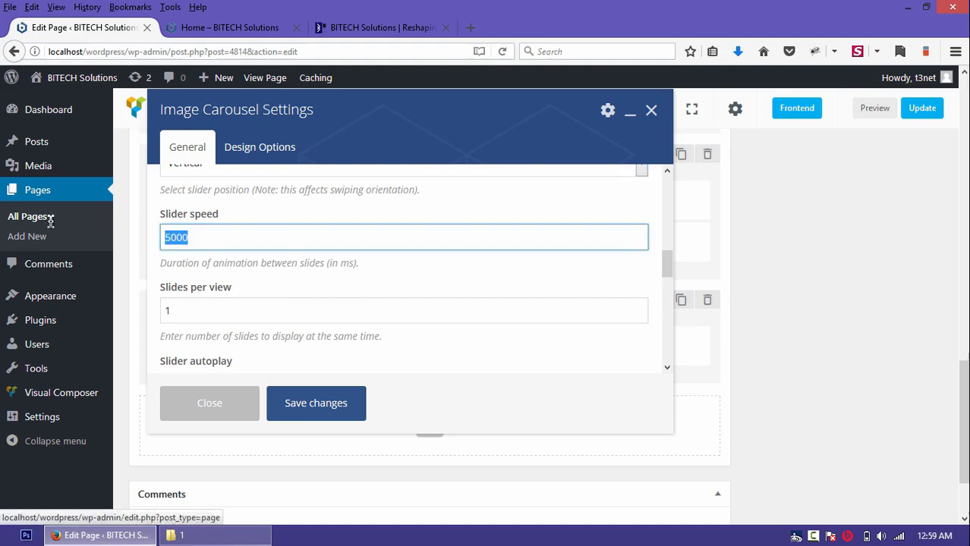
type("2000")
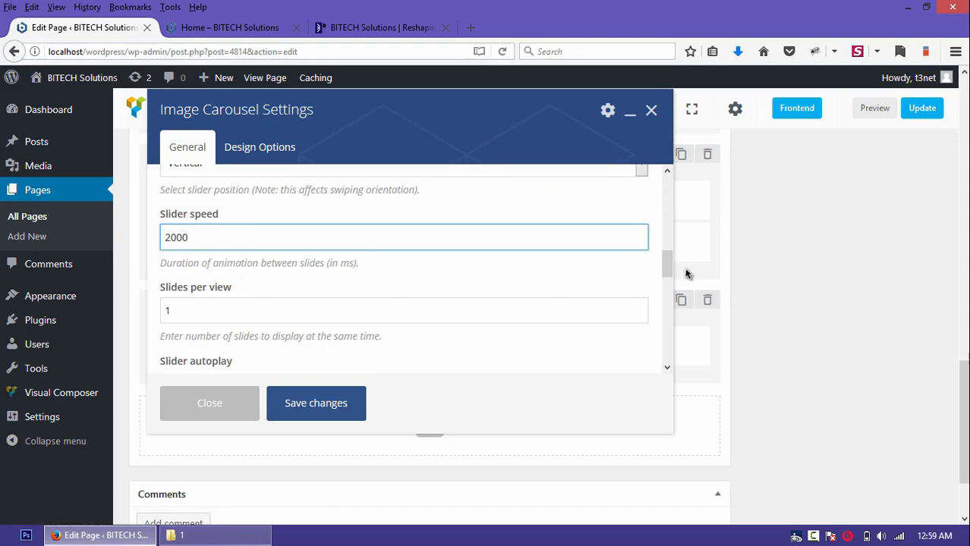
Step: Check the accounting logo slider on the live BITECH Solutions site and enable slider autoplay for the carousel
scroll(666, 269, "down", 1)
scroll(664, 269, "down", 1)
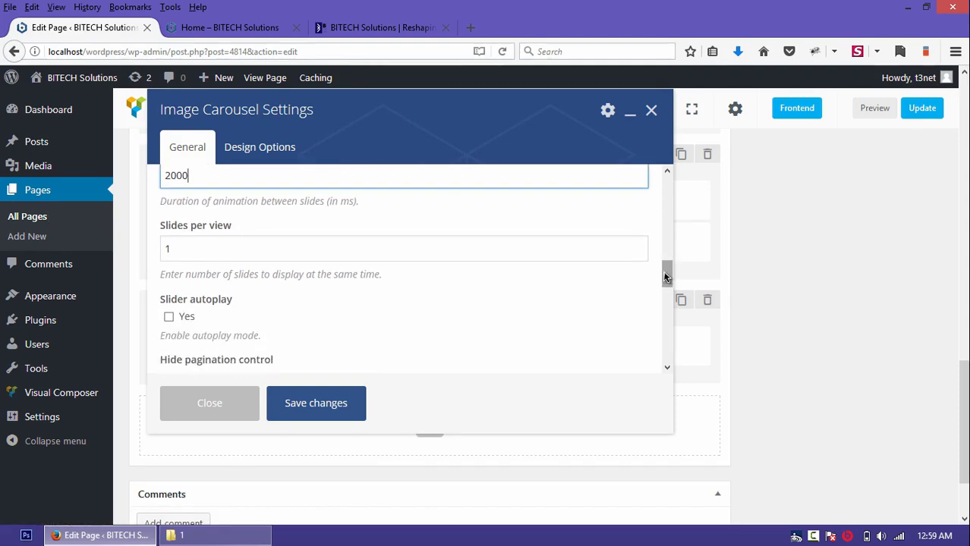
left_click(343, 29)
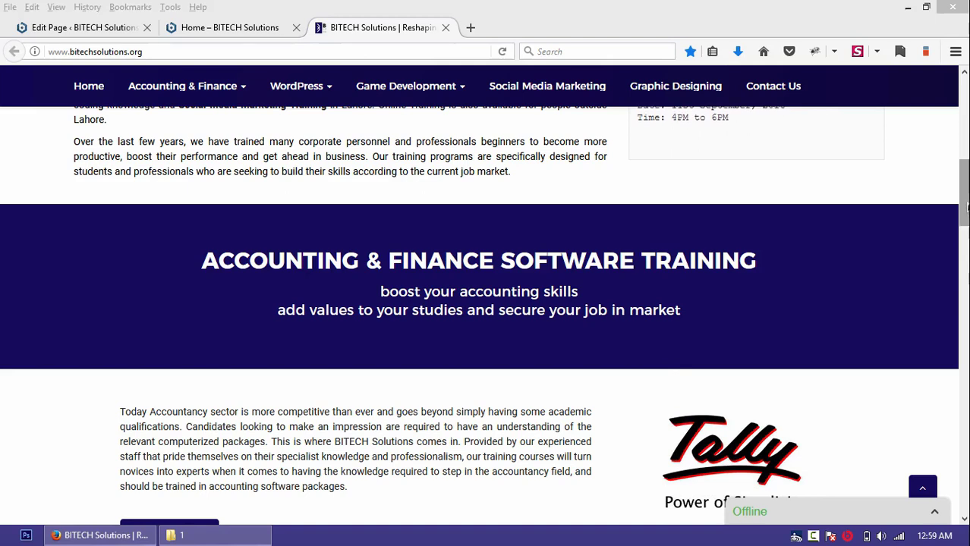
scroll(789, 319, "down", 3)
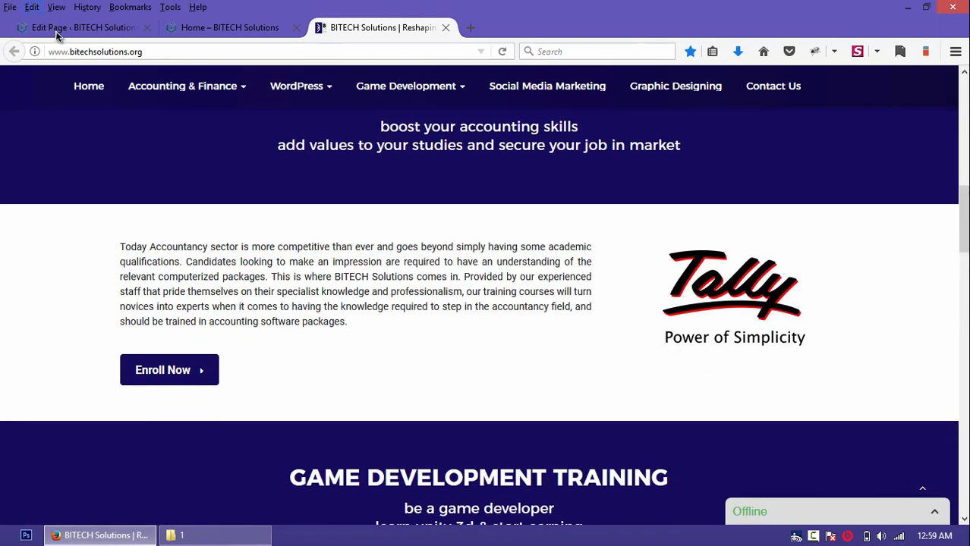
left_click(107, 28)
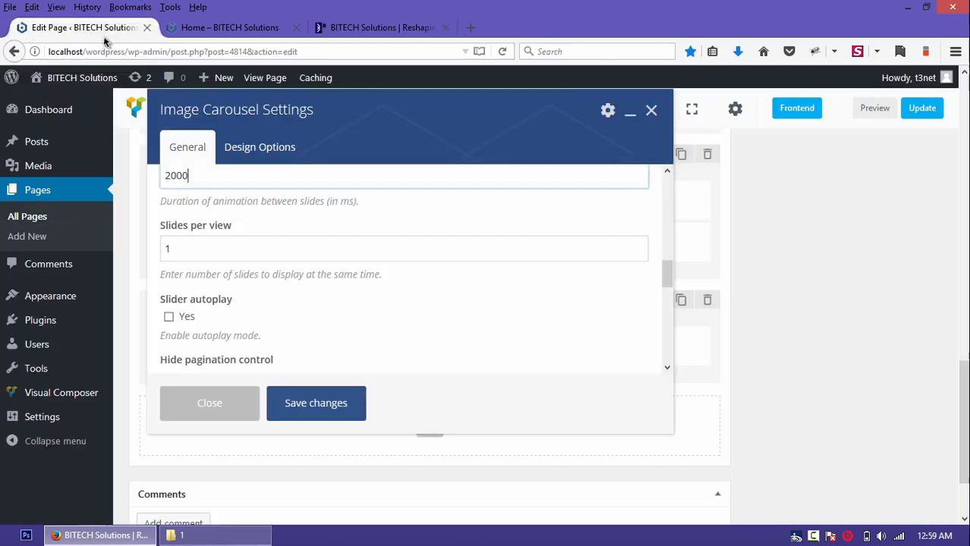
left_click(199, 240)
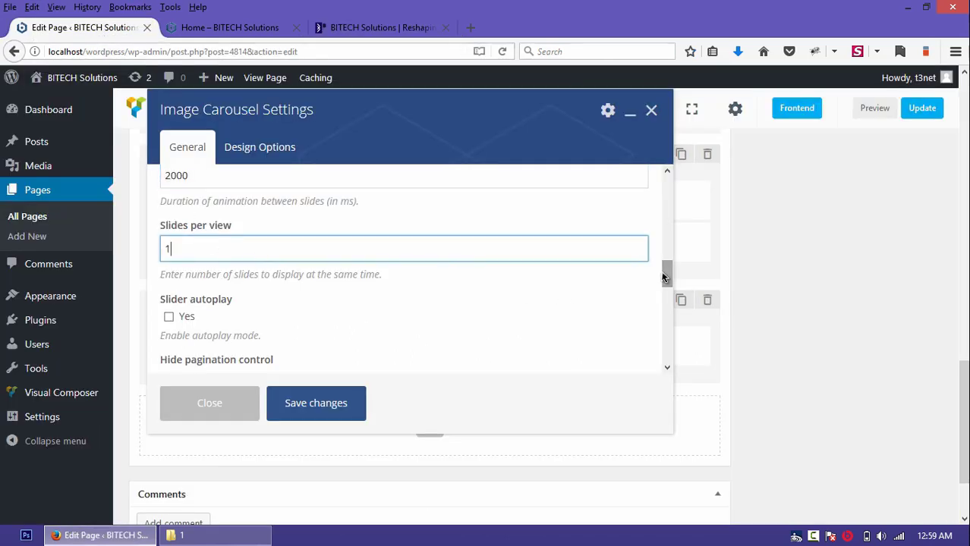
left_click_drag(666, 275, 663, 287)
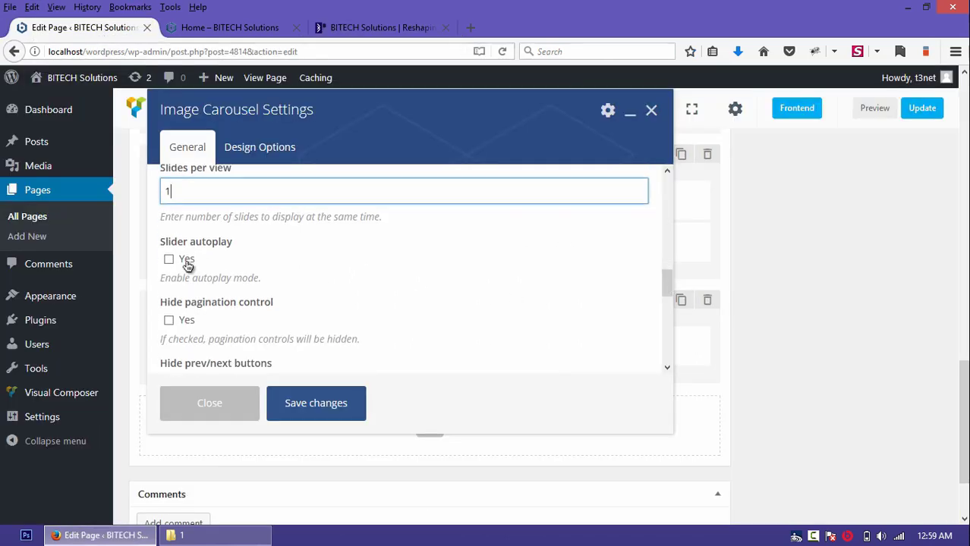
left_click(332, 29)
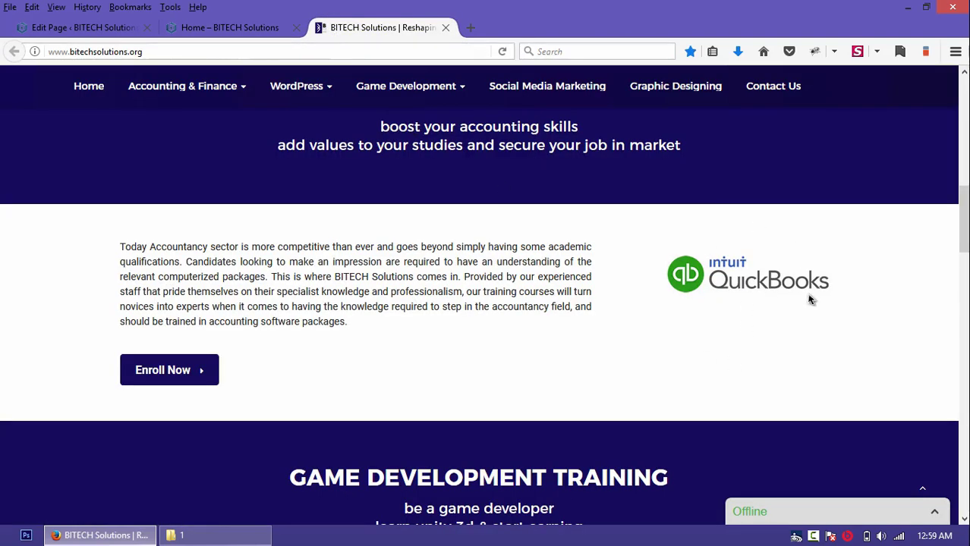
left_click(103, 29)
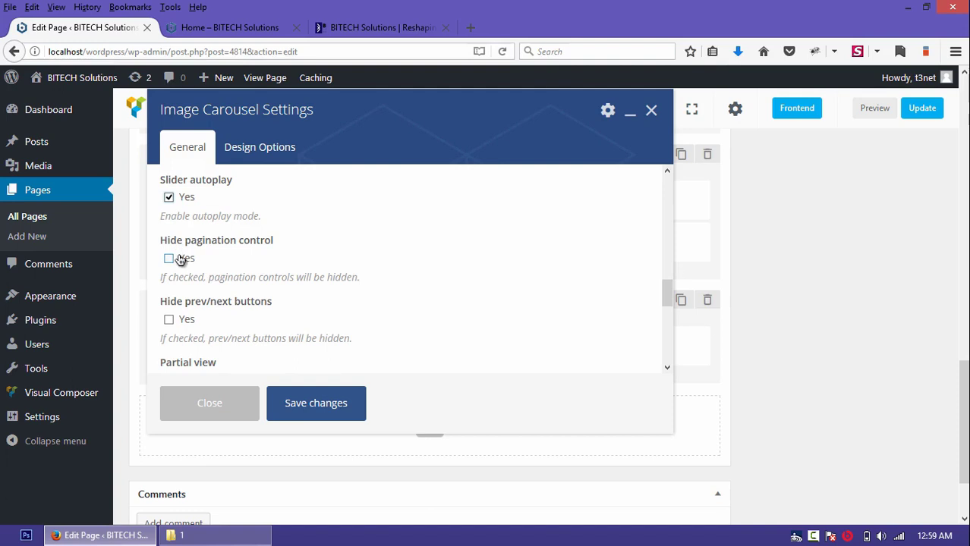
Step: Compare with the live site's logo slider and hide the carousel's pagination control and prev/next buttons
left_click(340, 29)
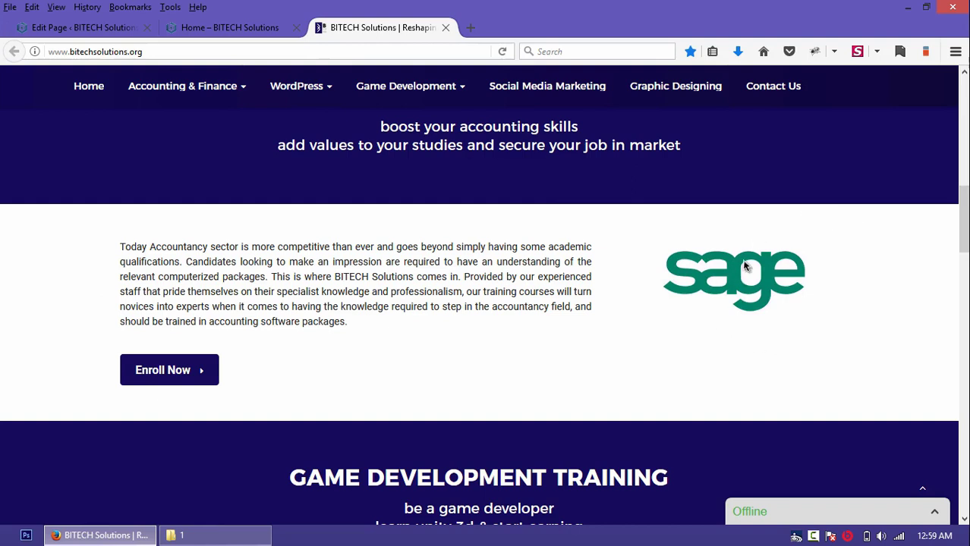
left_click(53, 28)
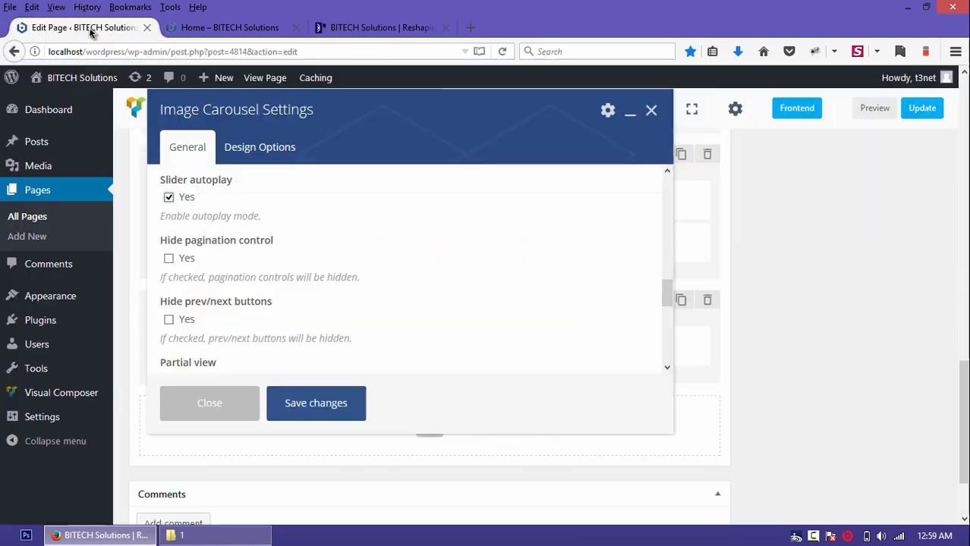
left_click(187, 261)
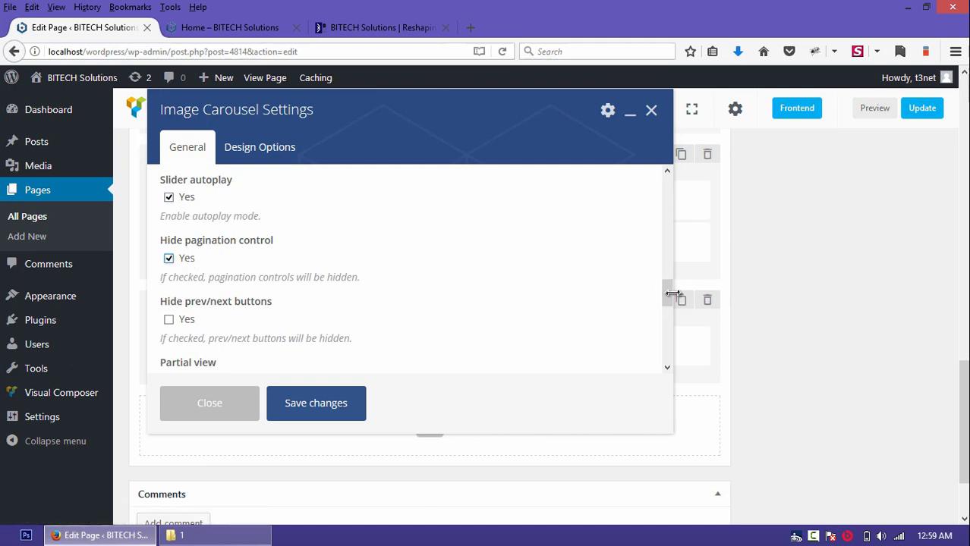
scroll(287, 235, "down", 2)
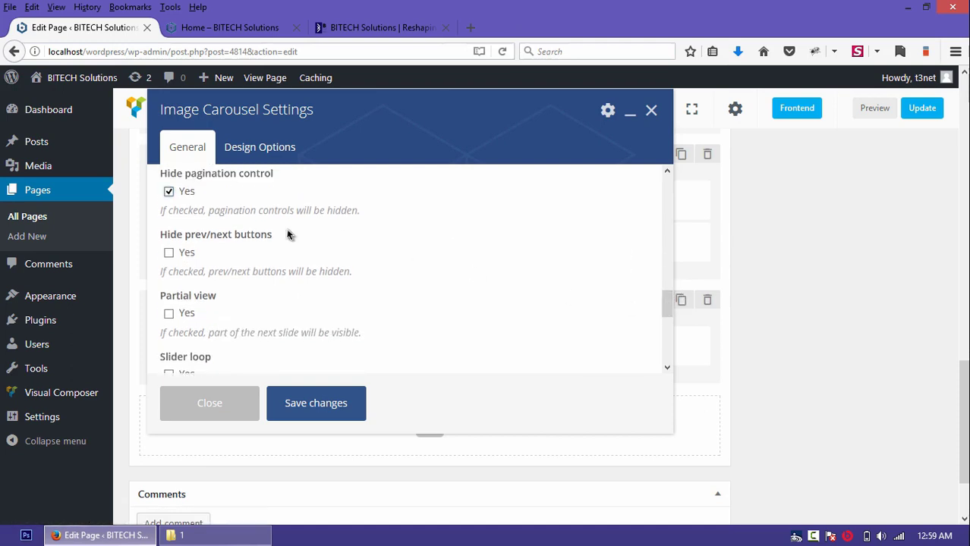
left_click(228, 27)
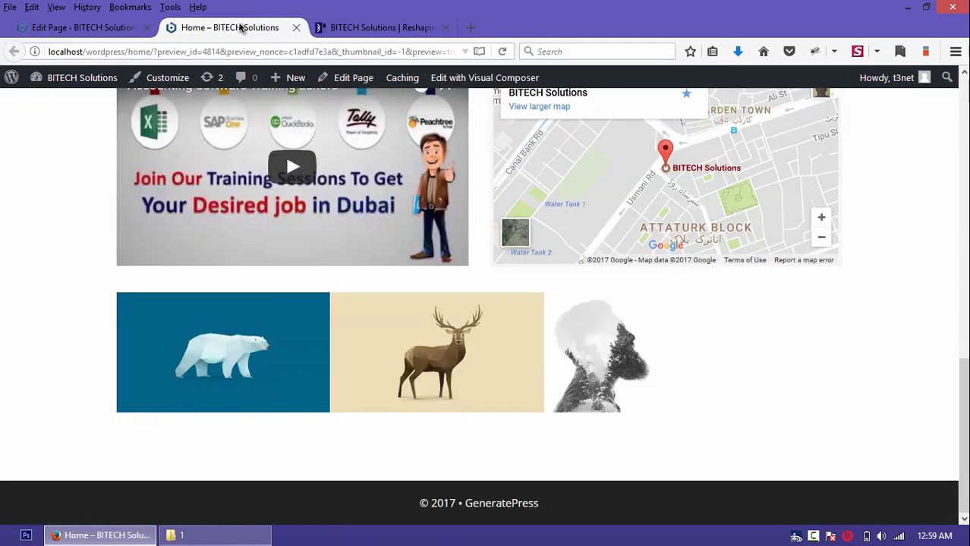
left_click(339, 28)
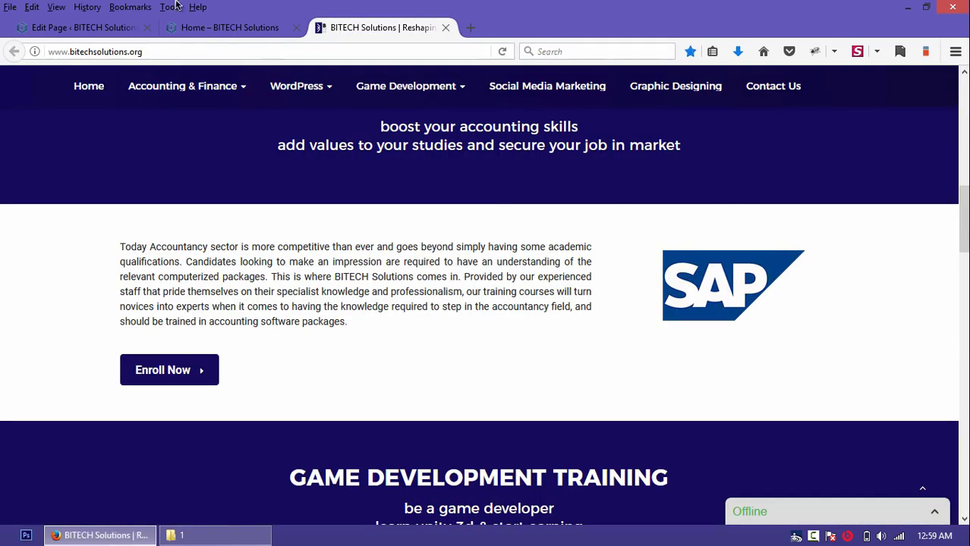
left_click(84, 27)
left_click(169, 253)
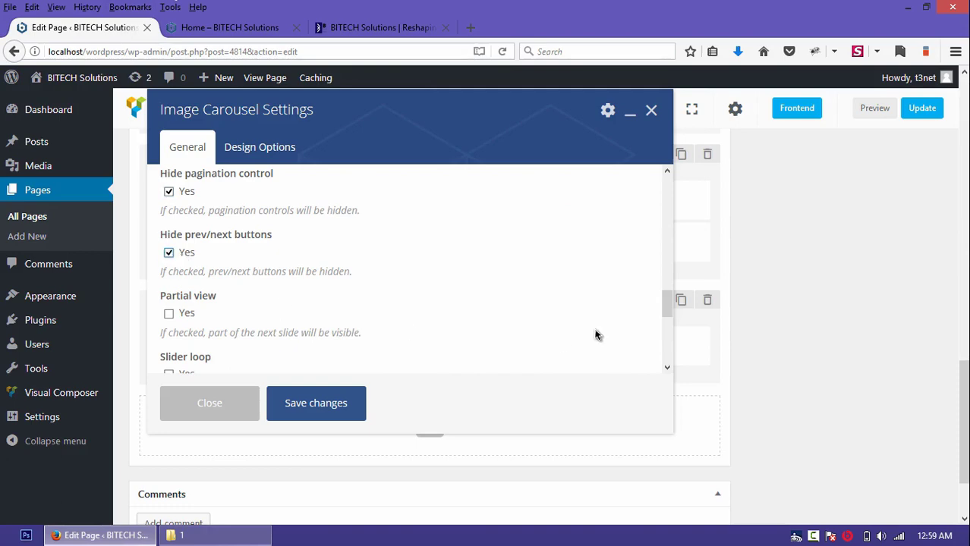
Step: Check the live site's logo slider and try the partial view option on the carousel
left_click_drag(668, 306, 668, 313)
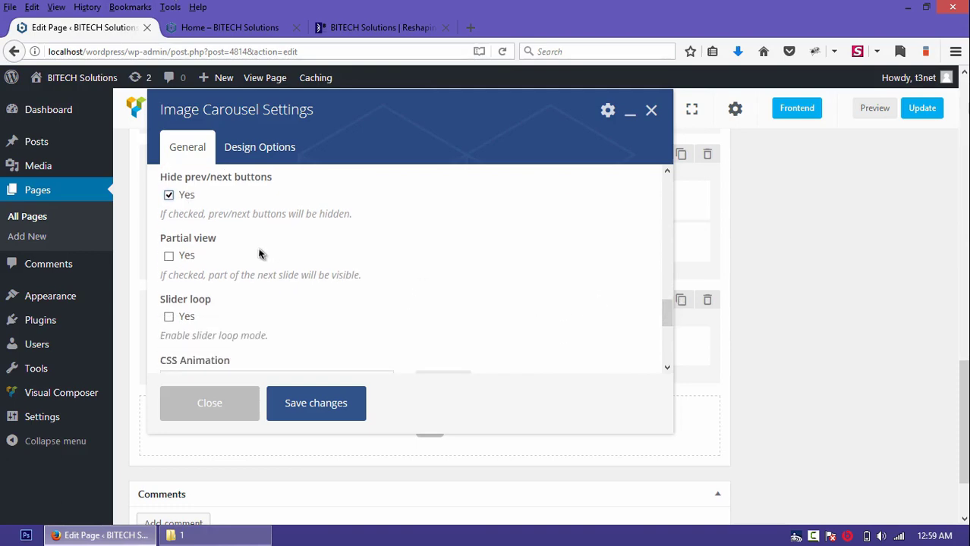
left_click(374, 26)
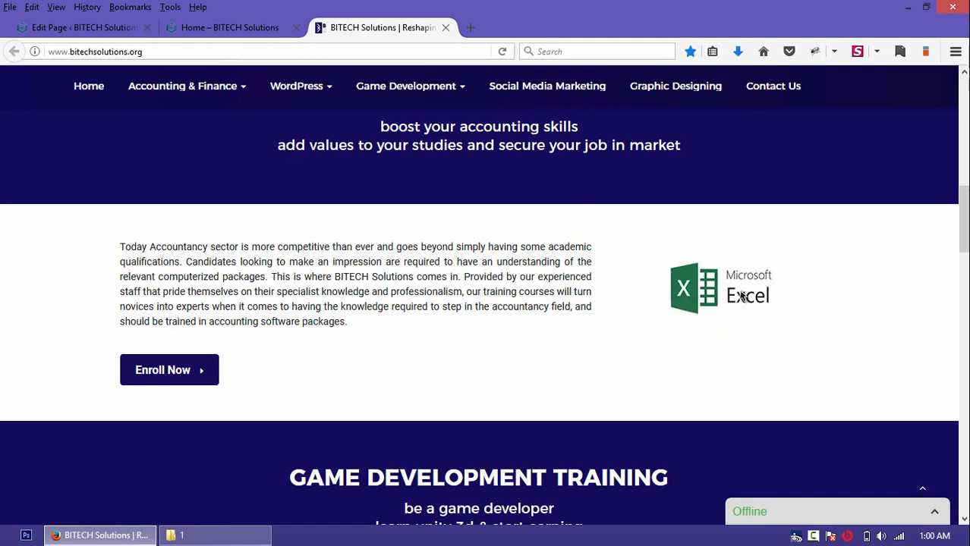
left_click(86, 29)
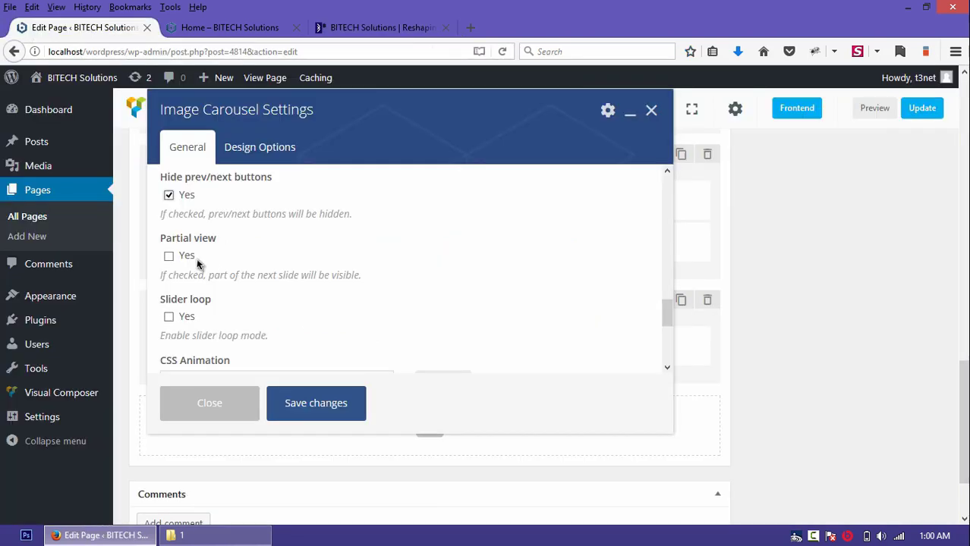
left_click(172, 256)
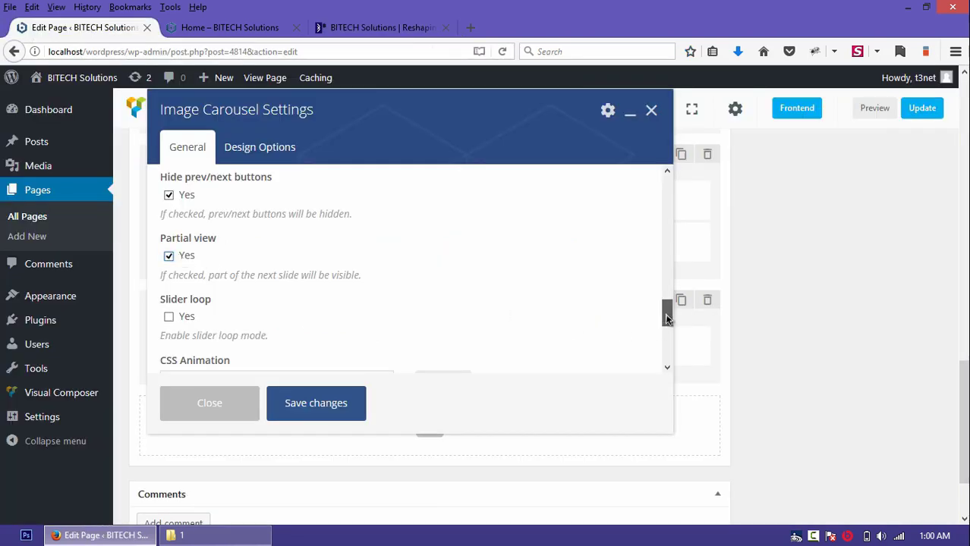
left_click(169, 258)
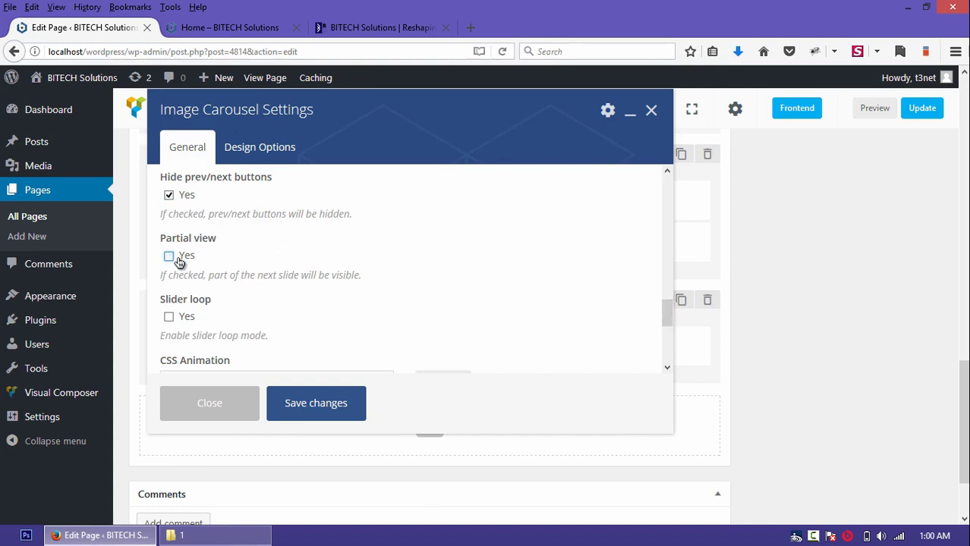
Step: Enable slider loop for the carousel, leave CSS animation at None and save the carousel settings
scroll(666, 317, "down", 2)
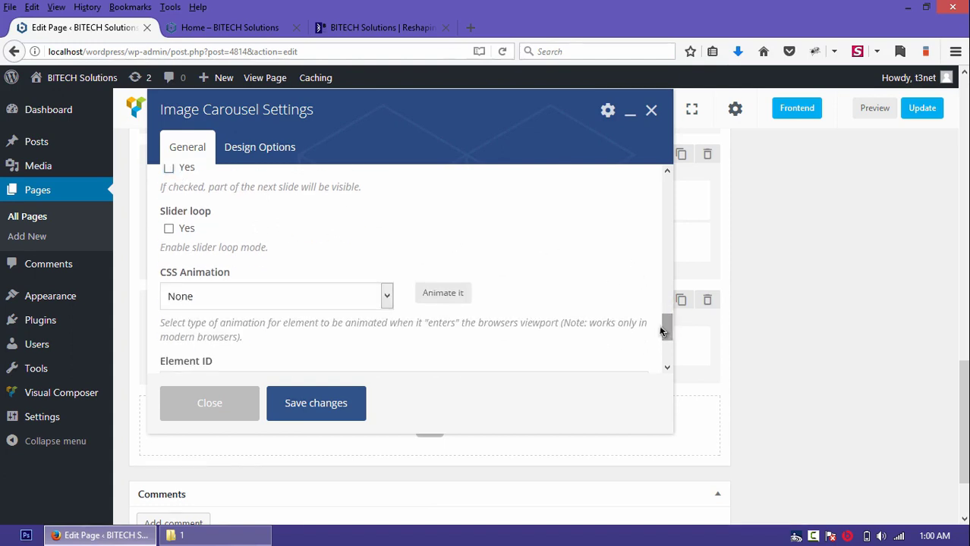
left_click(228, 28)
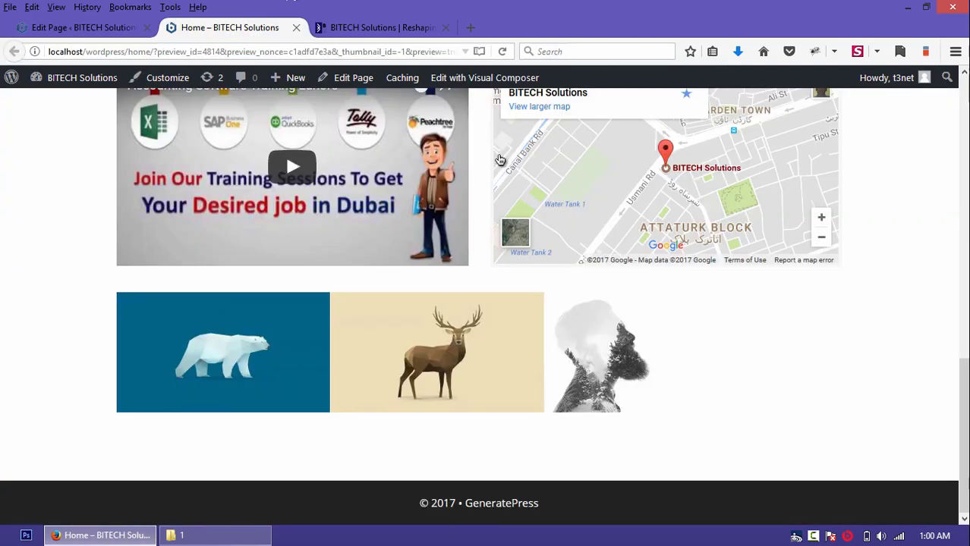
left_click(425, 28)
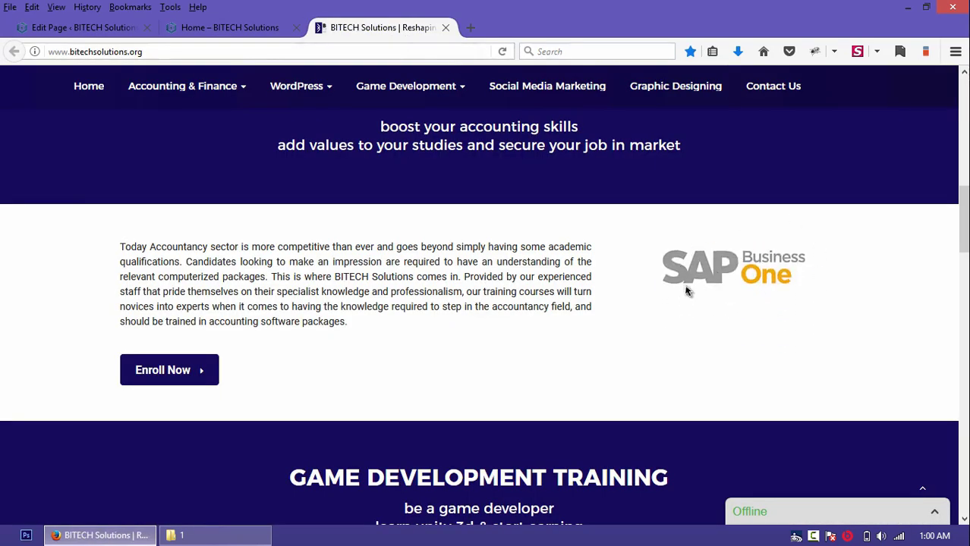
left_click(84, 27)
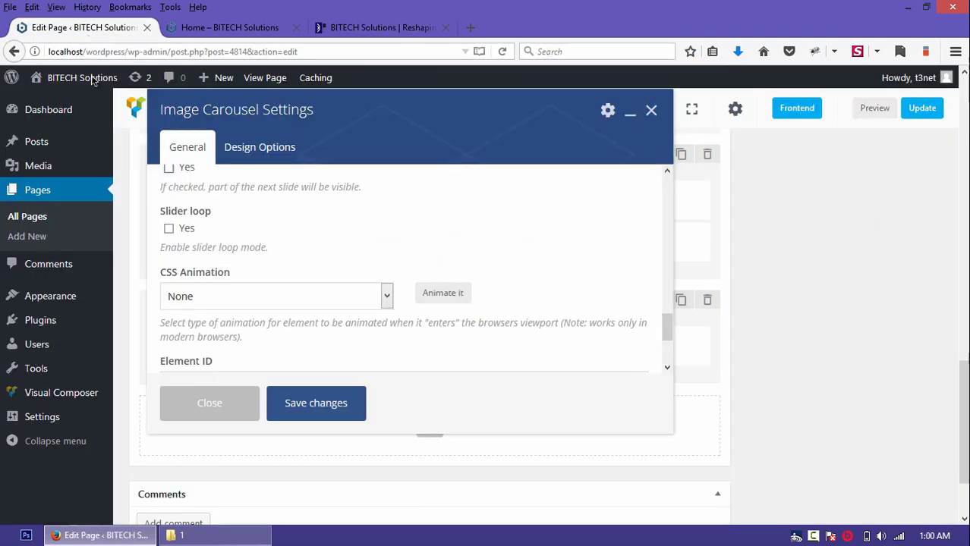
left_click(186, 230)
left_click(191, 306)
left_click(194, 314)
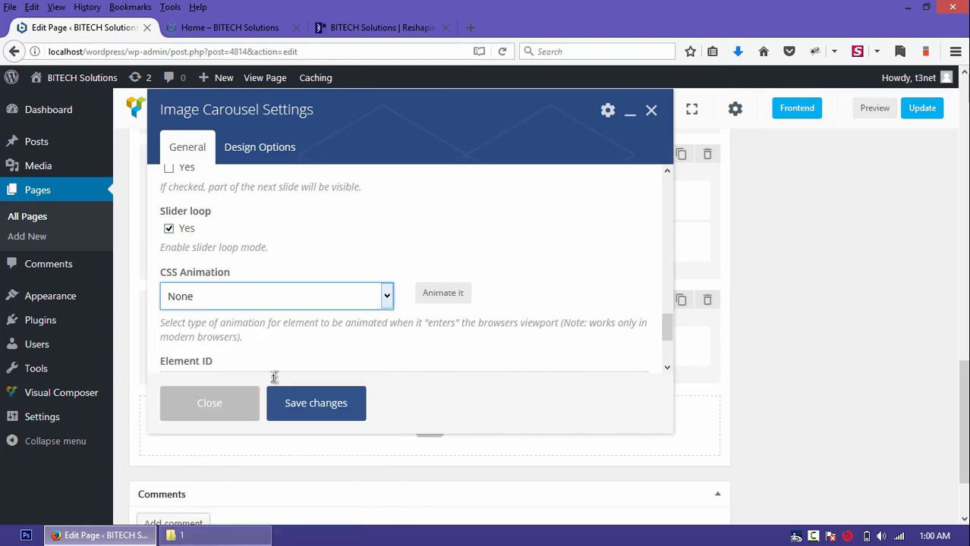
left_click(330, 403)
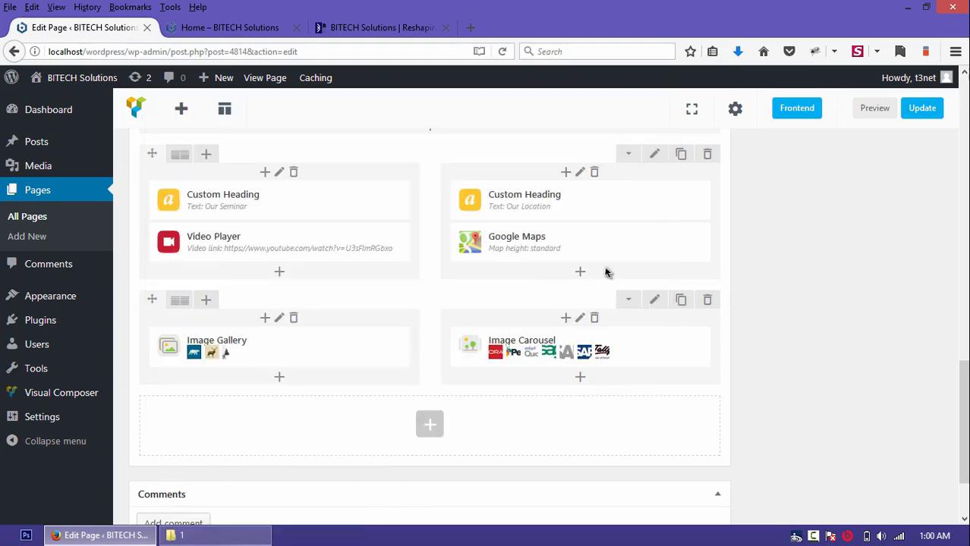
Step: Preview the home page and examine the image gallery and logo carousel near its end
left_click(871, 110)
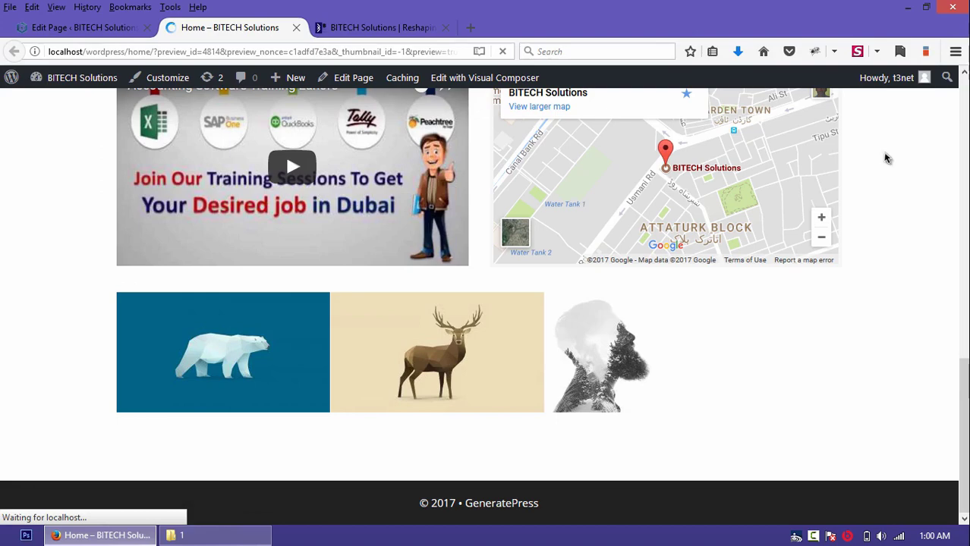
left_click(749, 329)
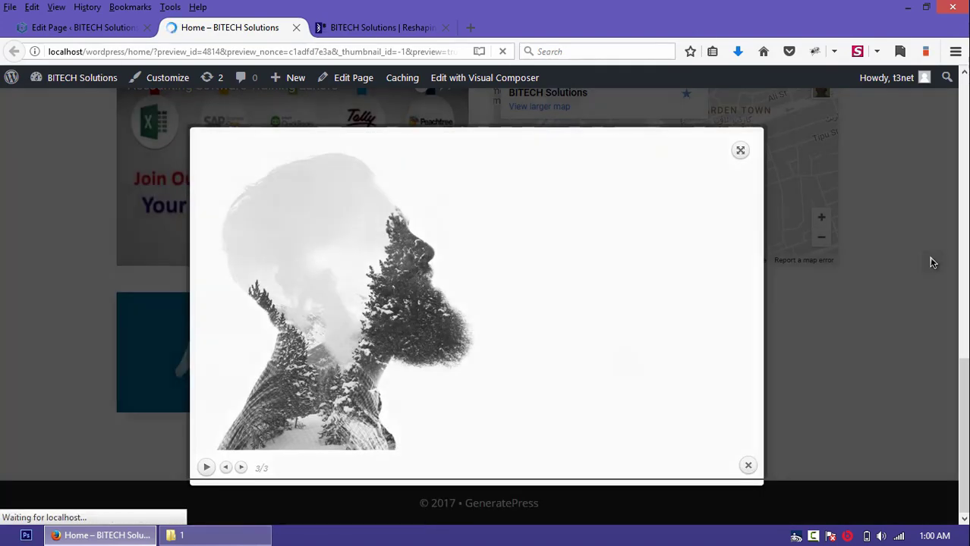
left_click(932, 263)
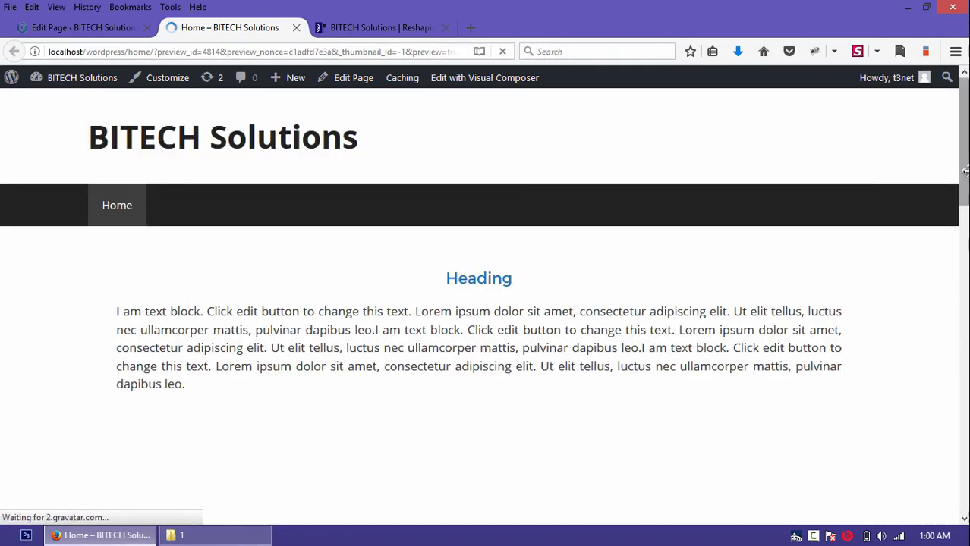
scroll(941, 423, "down", 10)
scroll(945, 456, "down", 3)
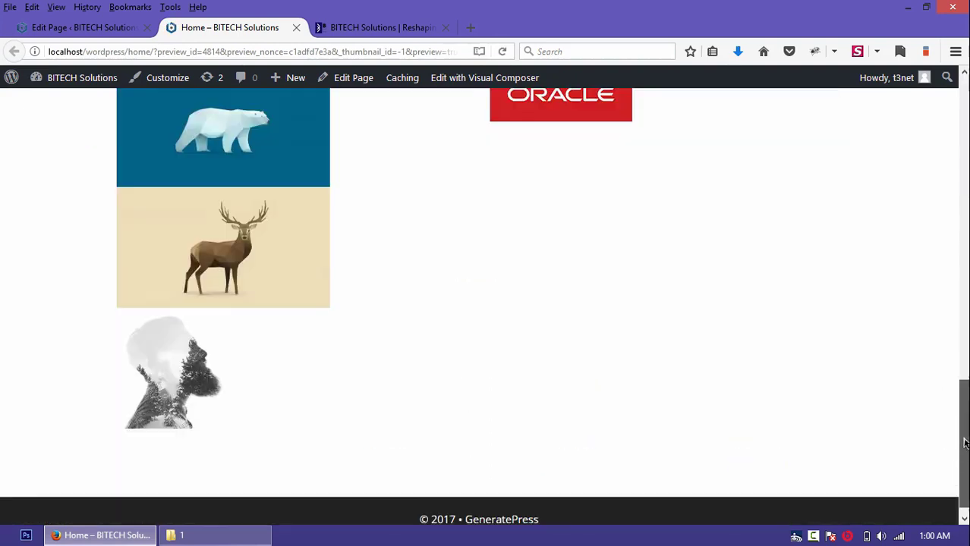
Step: Change the row holding the image gallery and image carousel to a two-thirds plus one-third column layout
scroll(949, 433, "up", 2)
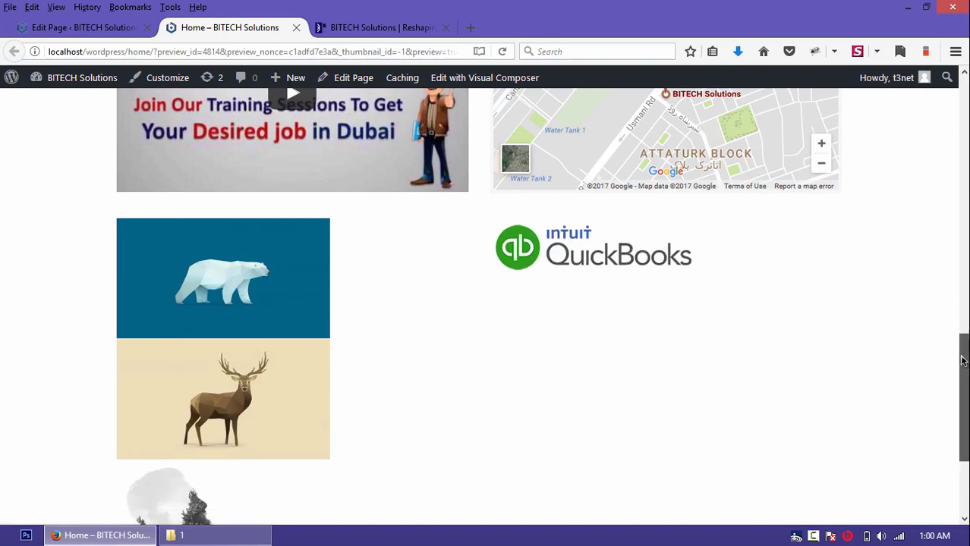
left_click_drag(964, 355, 963, 380)
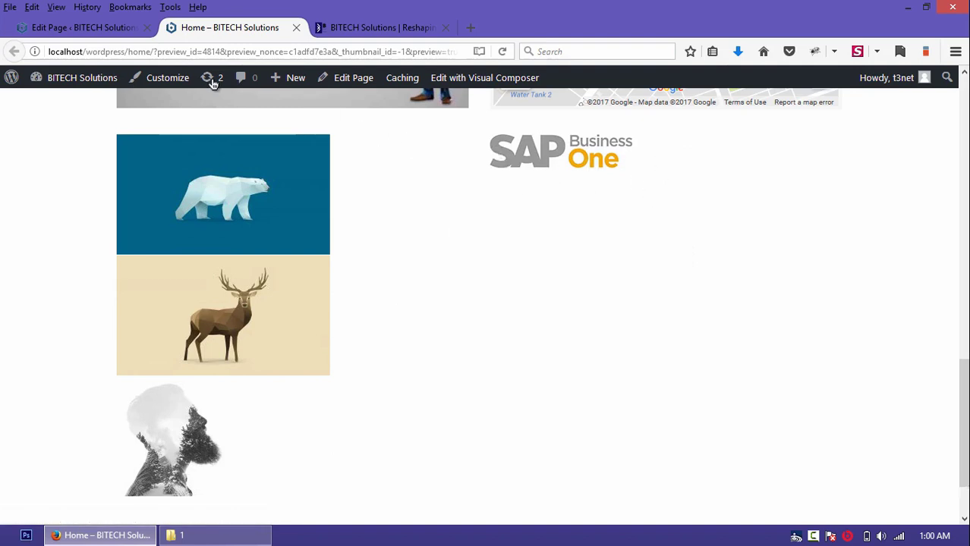
left_click(84, 27)
mouse_move(186, 304)
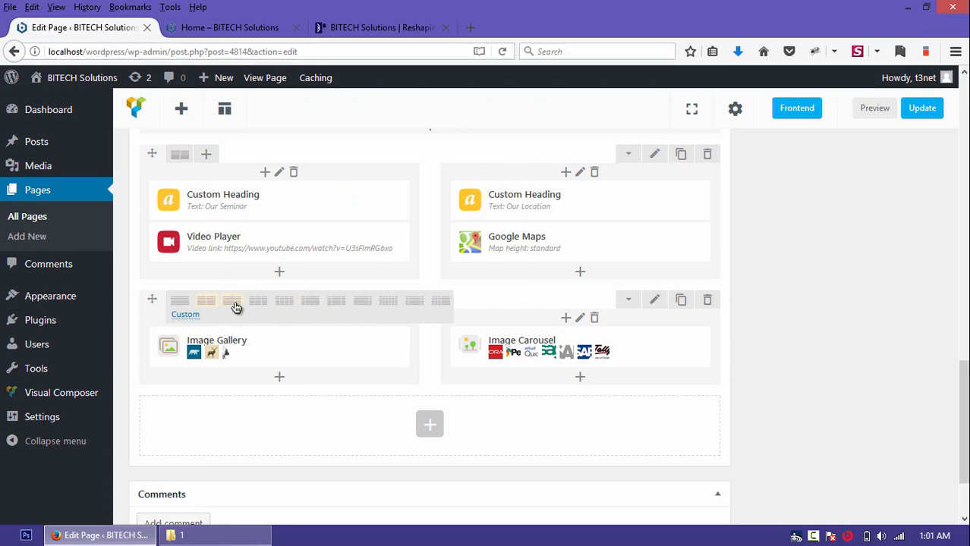
left_click(235, 304)
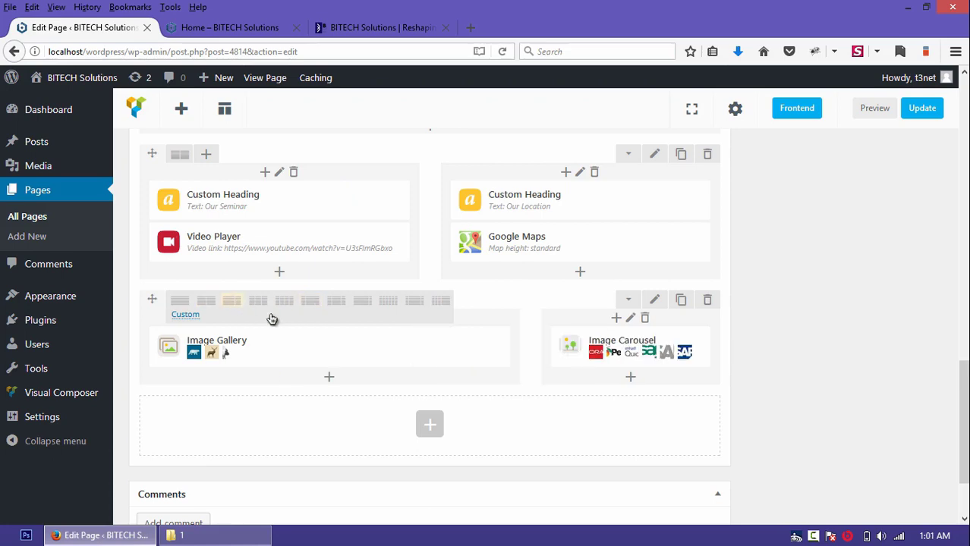
Step: Preview the home page, check the gallery and carousel row's column layout, and return to the page editor
left_click(865, 109)
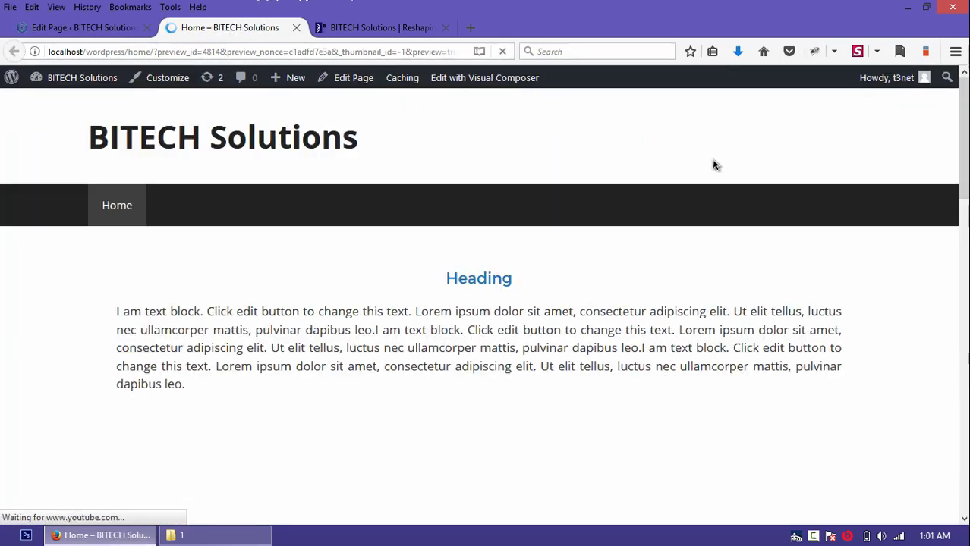
scroll(939, 180, "down", 10)
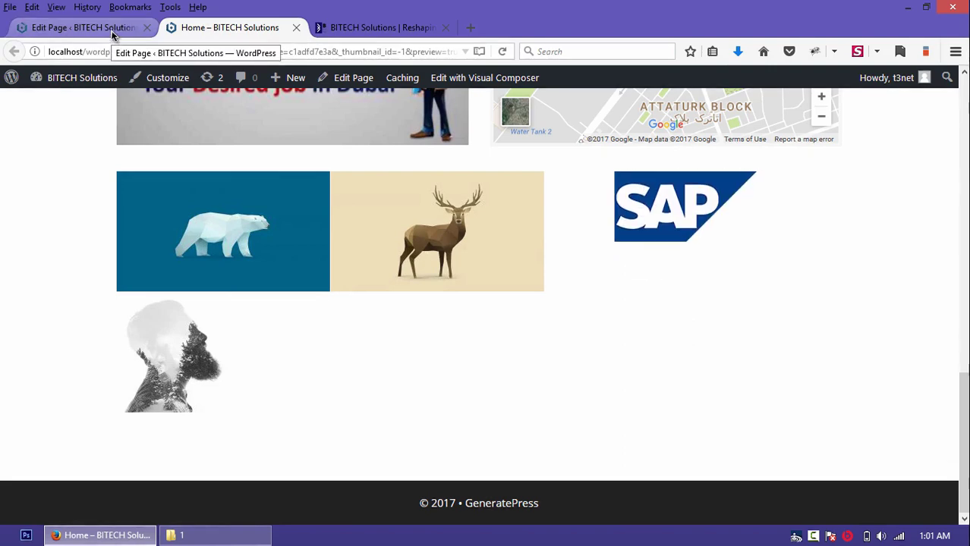
left_click(111, 32)
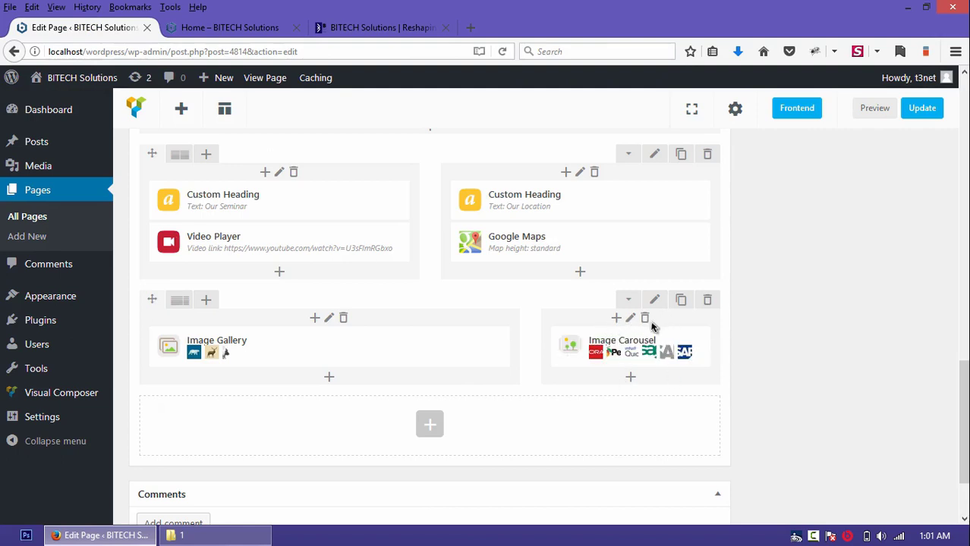
mouse_move(238, 343)
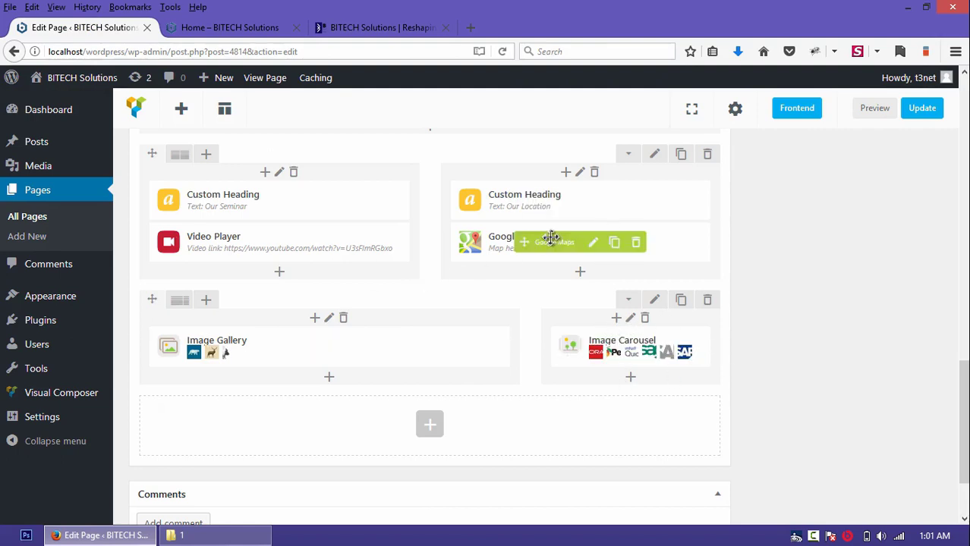
Step: Add a Separator element below the gallery and carousel row and set its color to Blue
left_click_drag(962, 402, 941, 401)
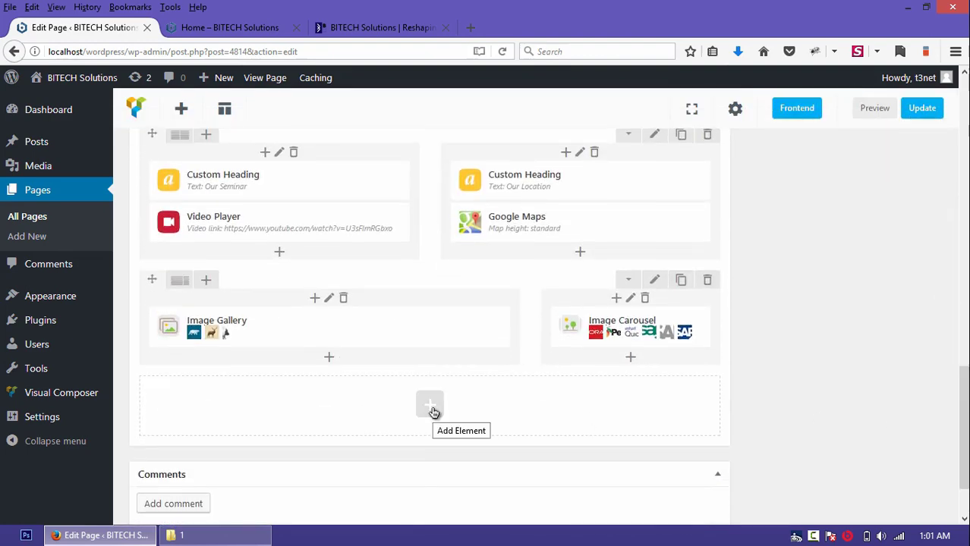
left_click(429, 405)
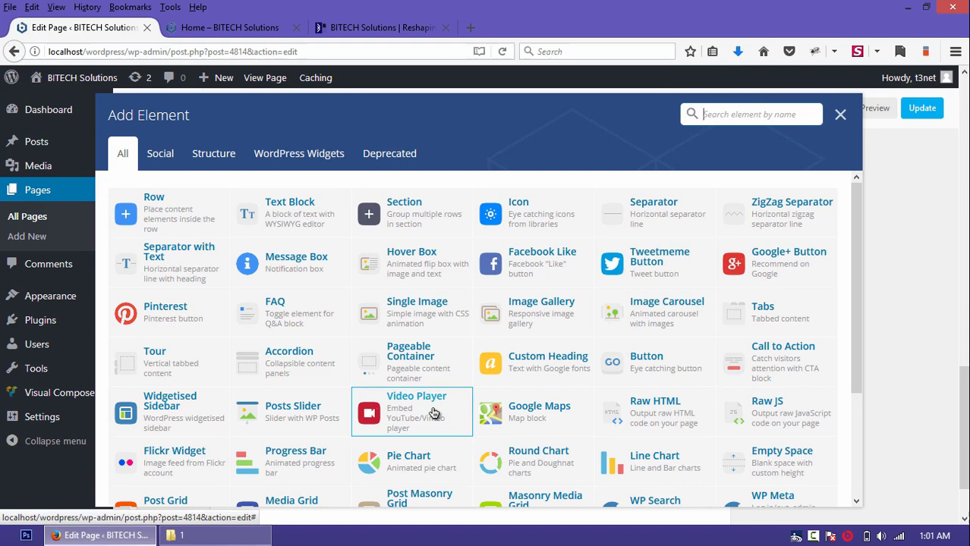
left_click(666, 227)
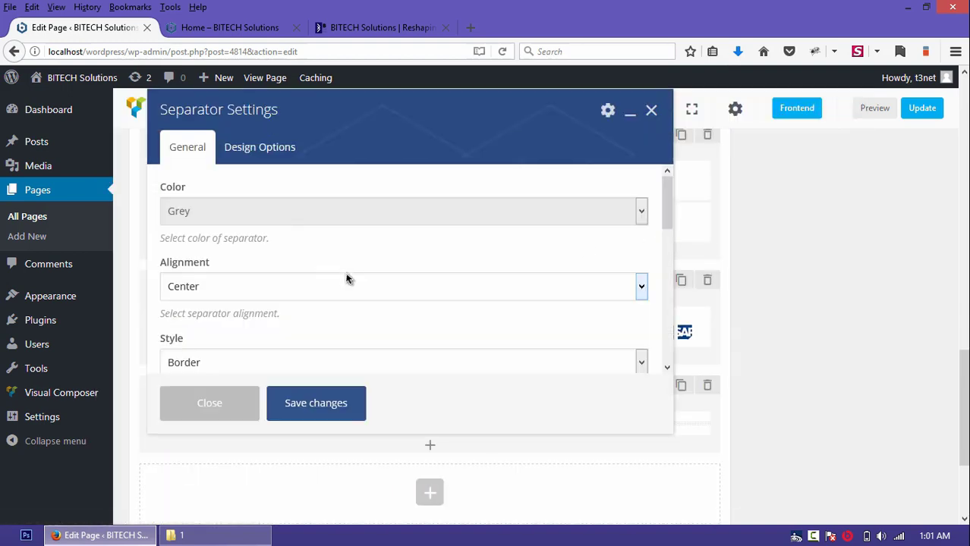
left_click(223, 211)
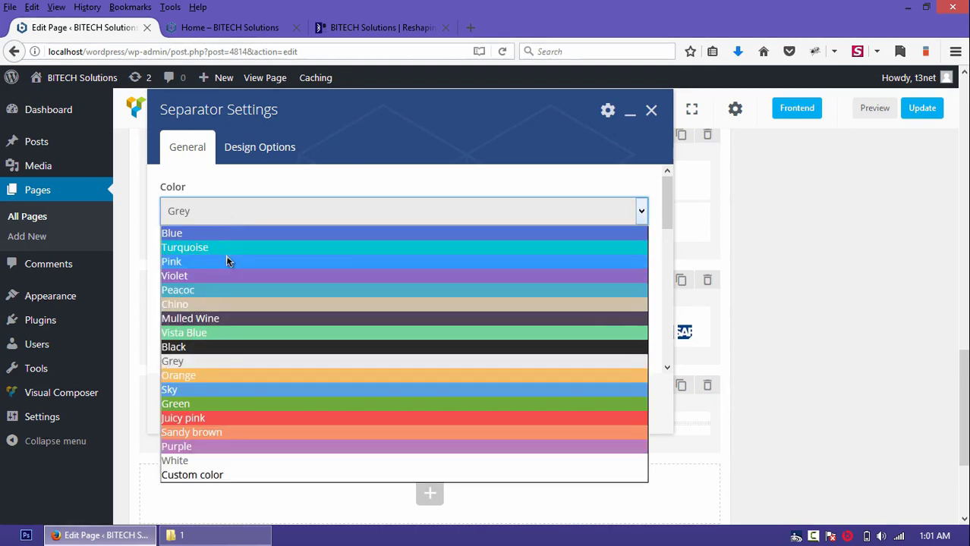
left_click(219, 234)
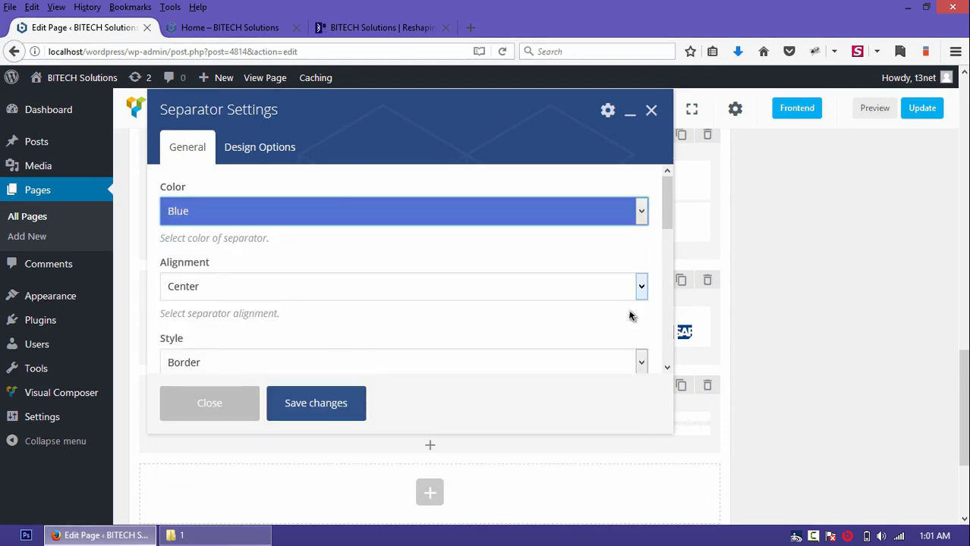
Step: Set the separator's style to Dashed and its border width to 3px
scroll(670, 238, "down", 3)
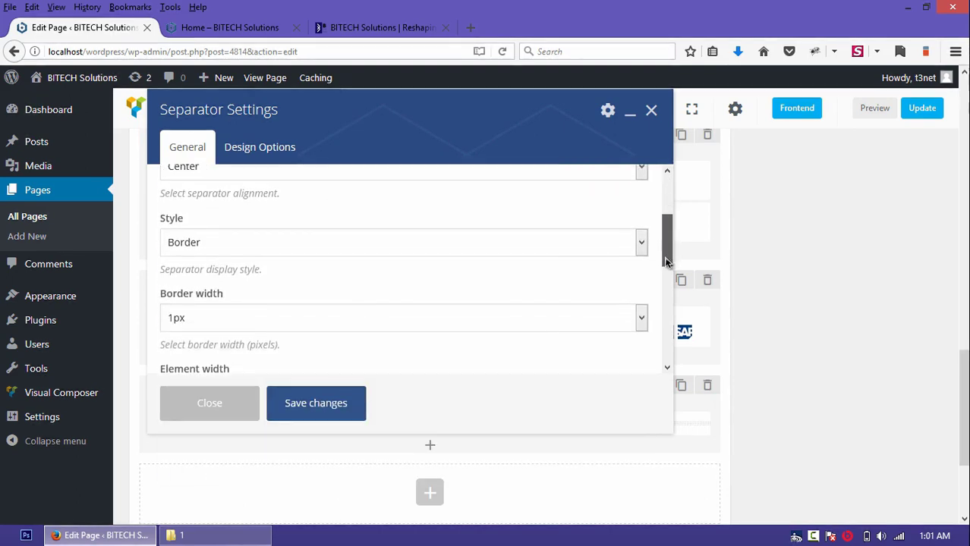
left_click(571, 240)
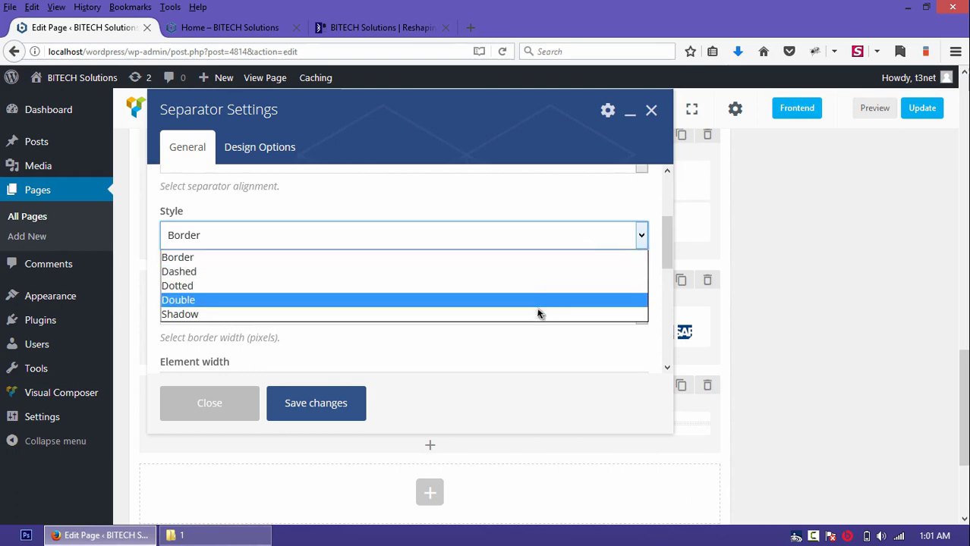
left_click(540, 275)
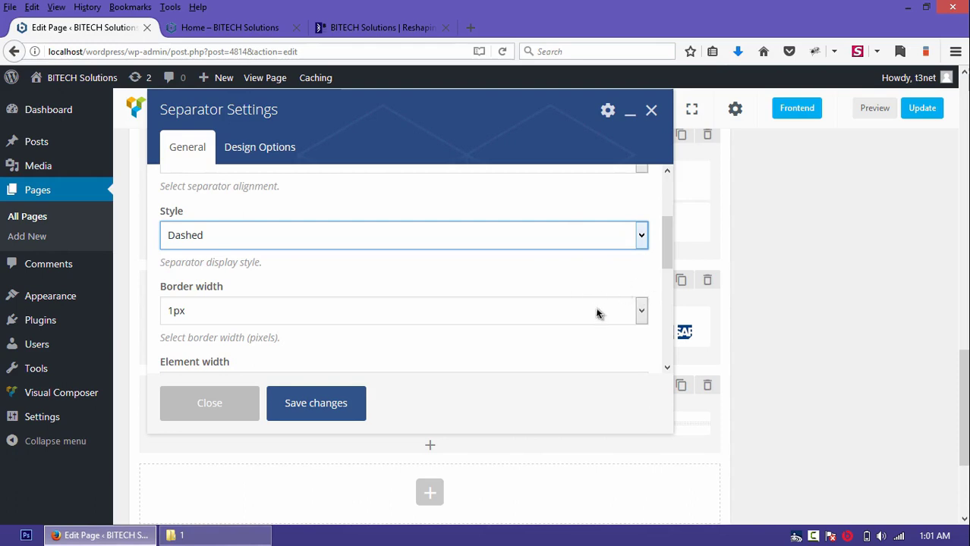
left_click(553, 322)
left_click(396, 366)
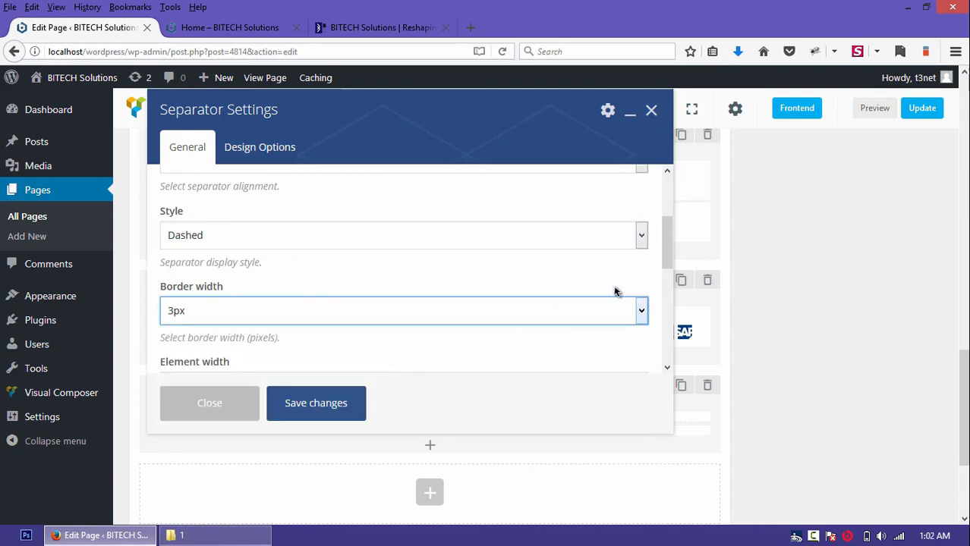
Step: Keep the separator's element width at 100% and save its settings
left_click_drag(665, 252, 666, 293)
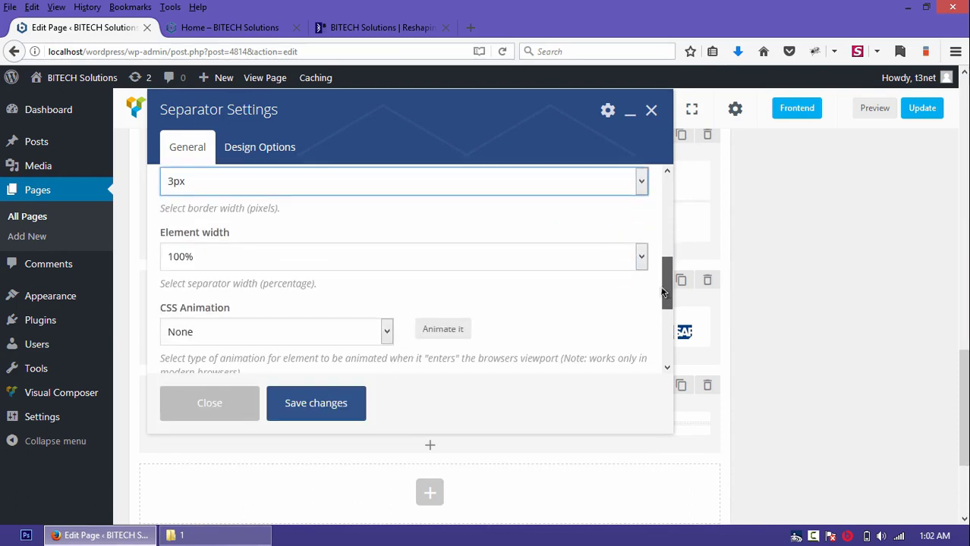
left_click(552, 256)
left_click(287, 277)
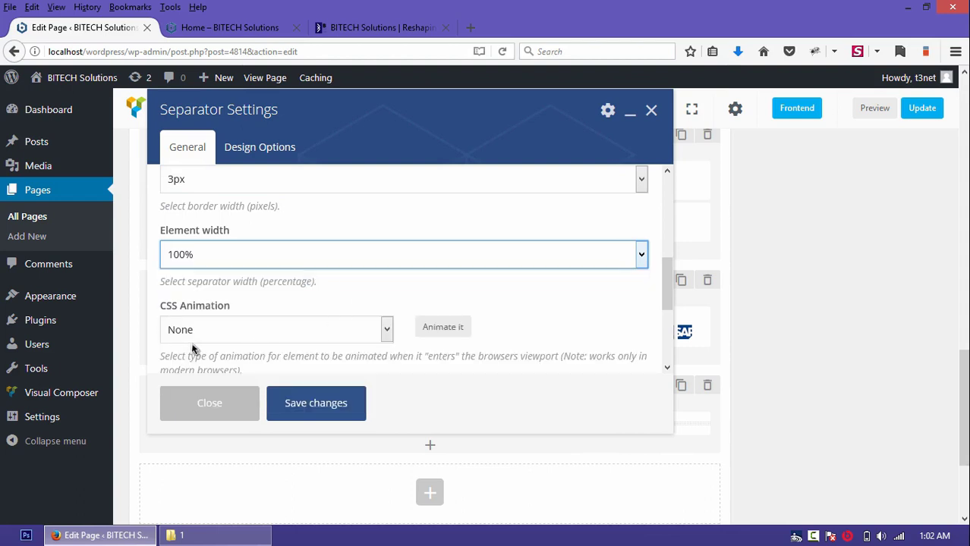
left_click(325, 403)
Step: Preview the home page, check the separator near its end, and return to the page editor
left_click(874, 108)
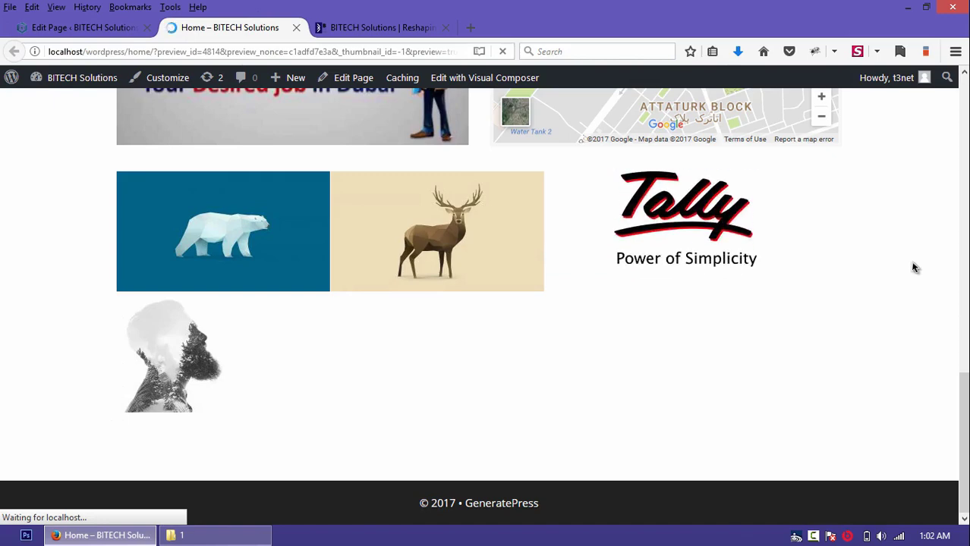
scroll(914, 267, "down", 3)
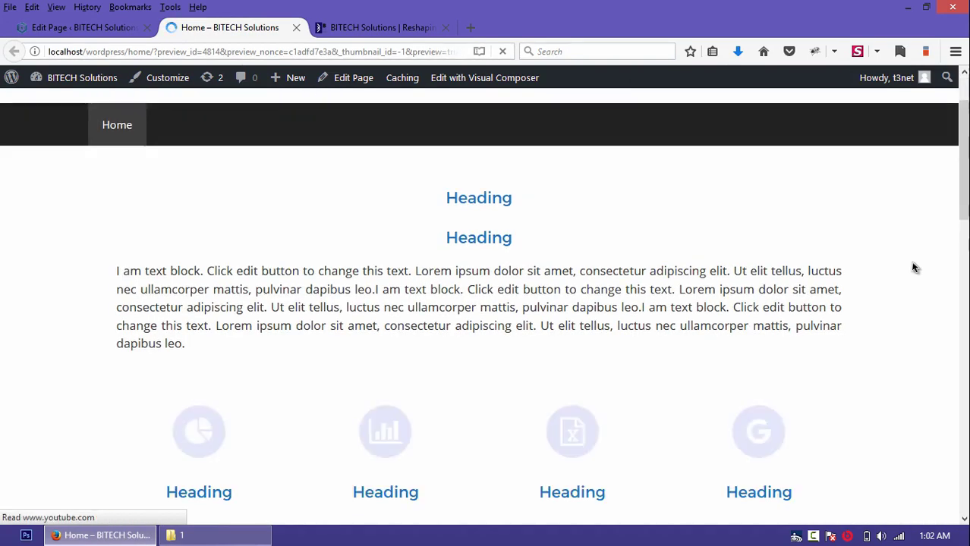
scroll(914, 267, "down", 10)
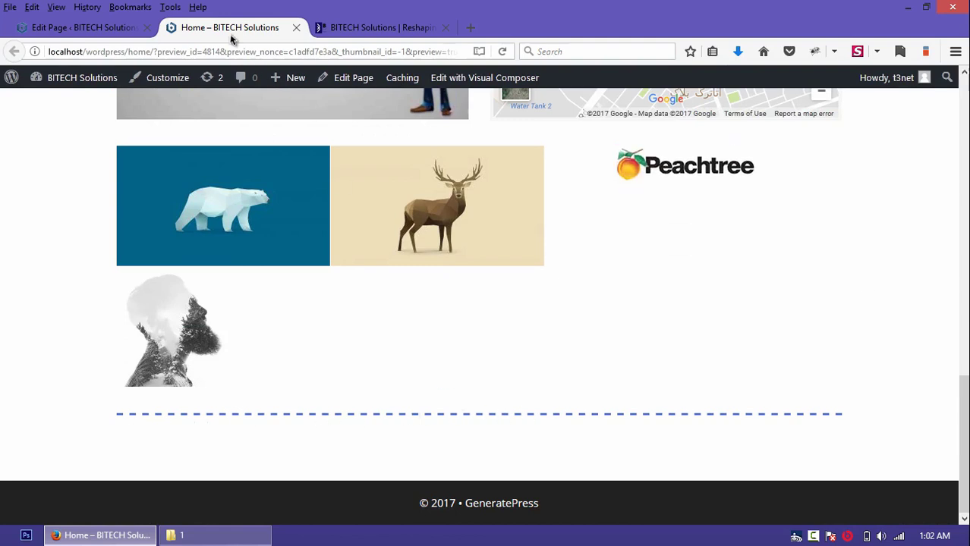
left_click(133, 29)
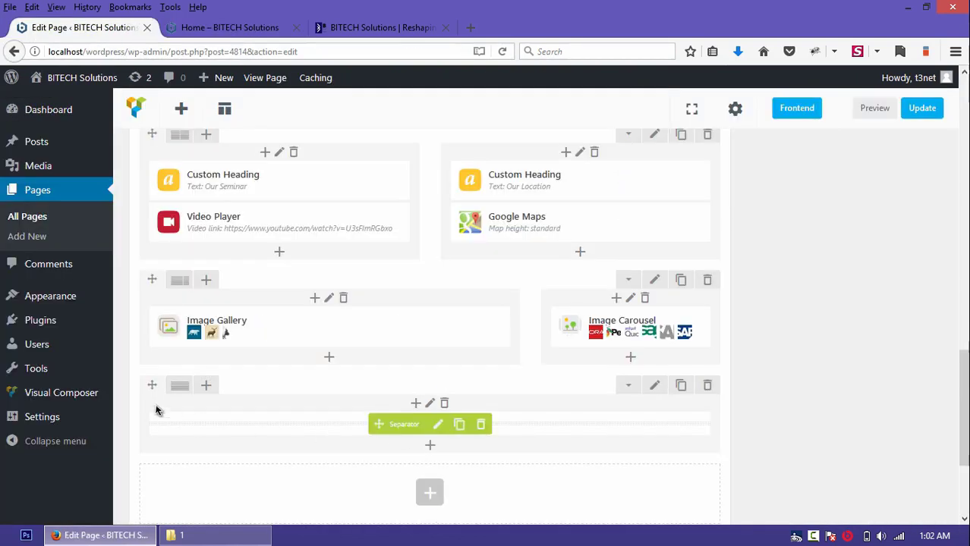
Step: Move the separator row above the image gallery and carousel row and preview its placement on the page
left_click_drag(152, 386, 218, 261)
left_click(874, 108)
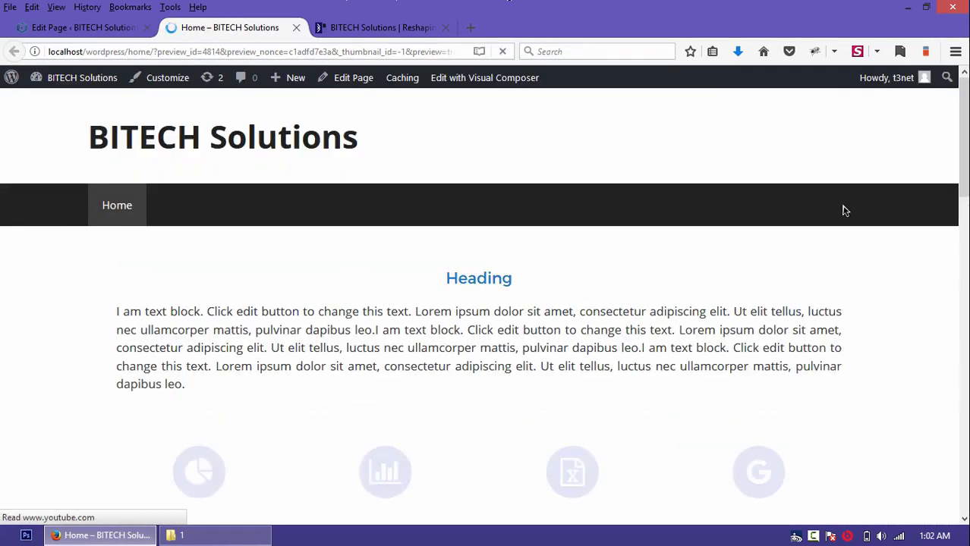
scroll(935, 459, "down", 15)
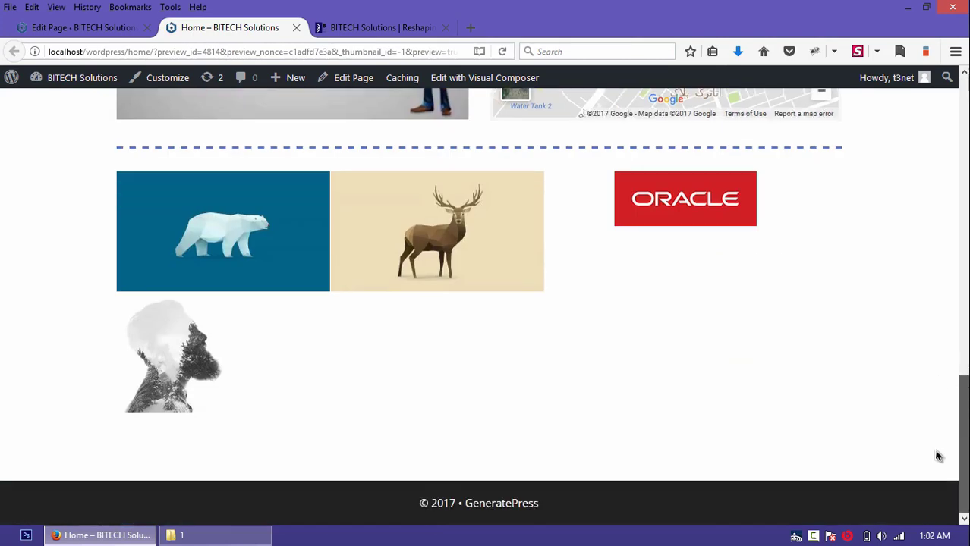
scroll(941, 433, "up", 3)
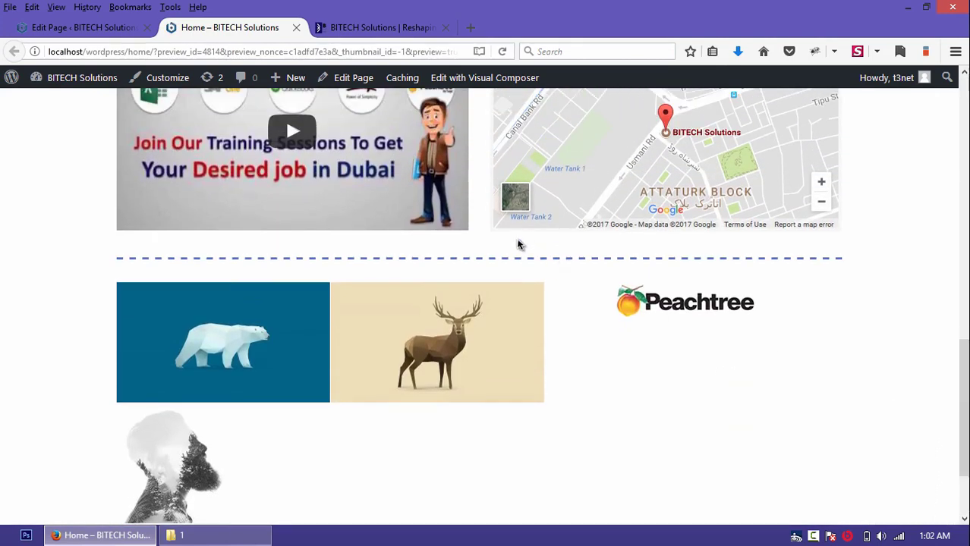
Step: Add a Separator with Text element at the end of the page and title it "Heading"
left_click(127, 29)
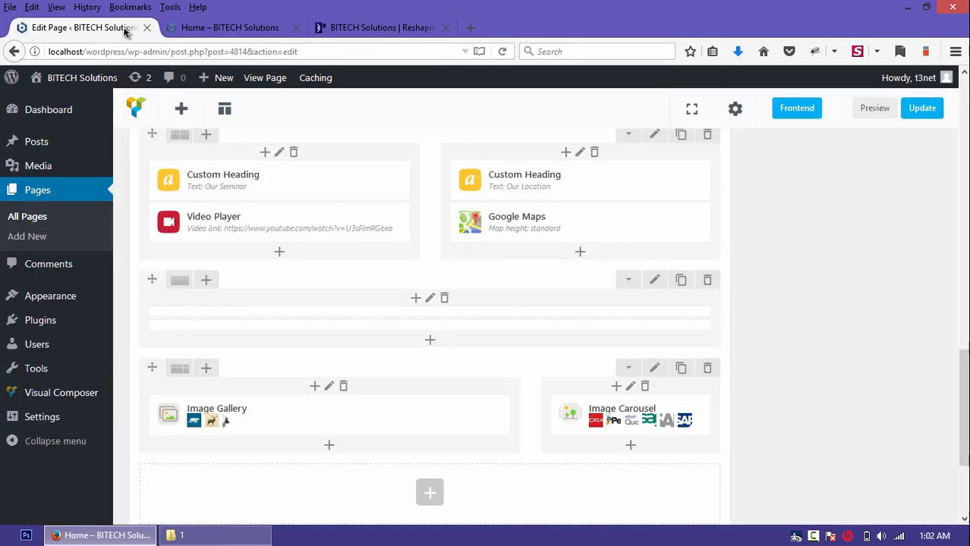
left_click(429, 492)
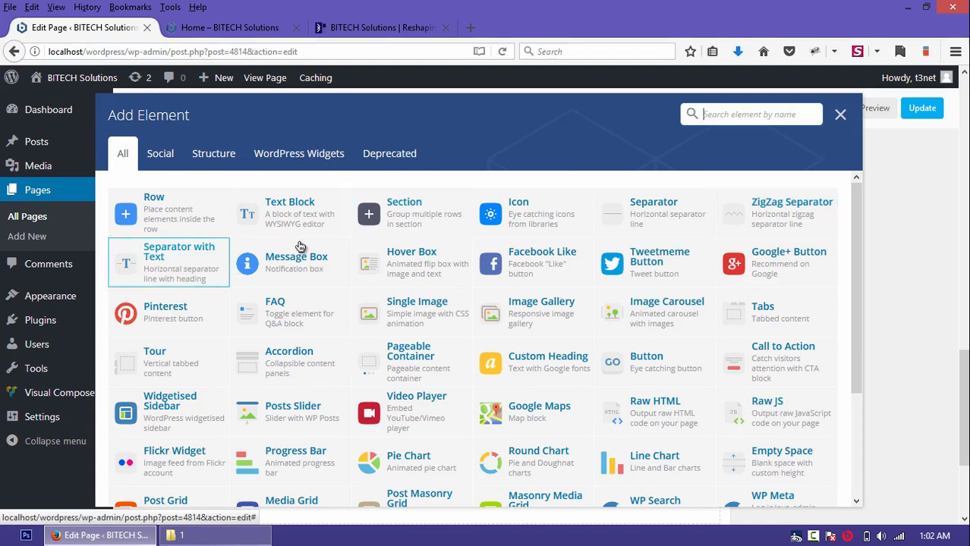
left_click(160, 267)
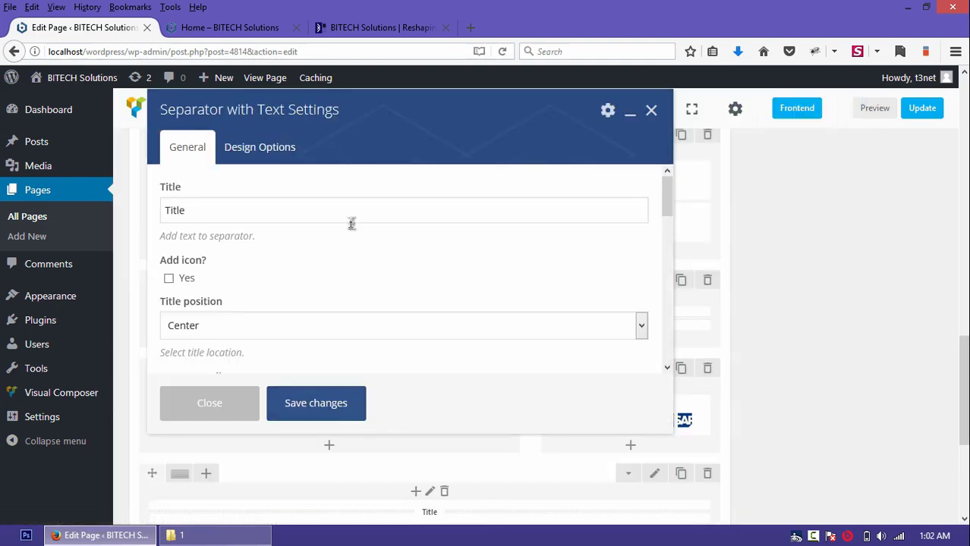
double_click(344, 214)
type("Heading")
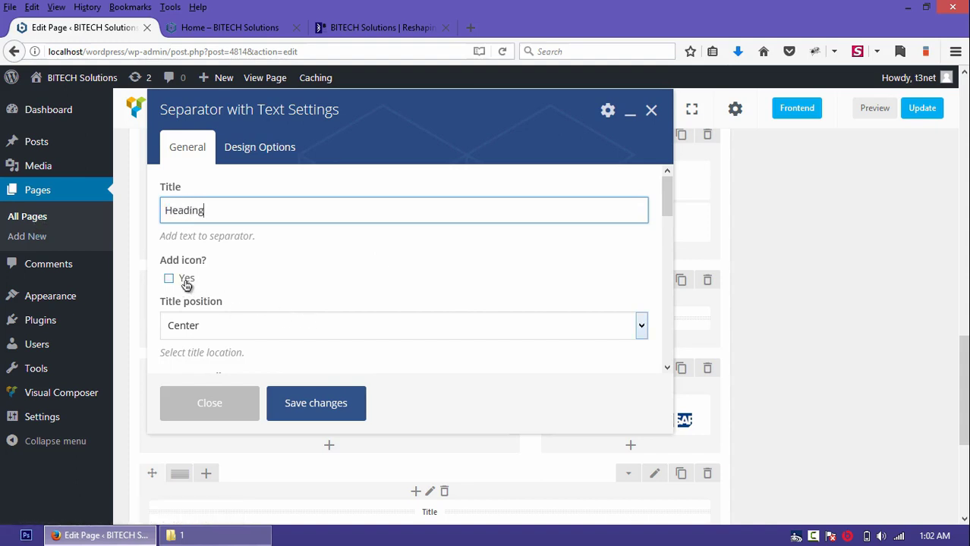
Step: Enable the icon for the "Heading" separator and review its icon library settings
scroll(668, 209, "down", 2)
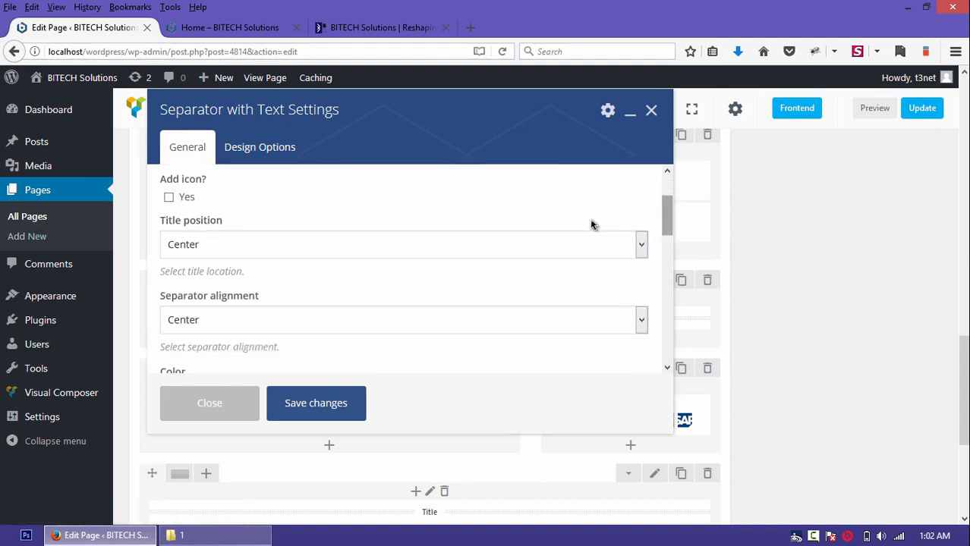
left_click(187, 199)
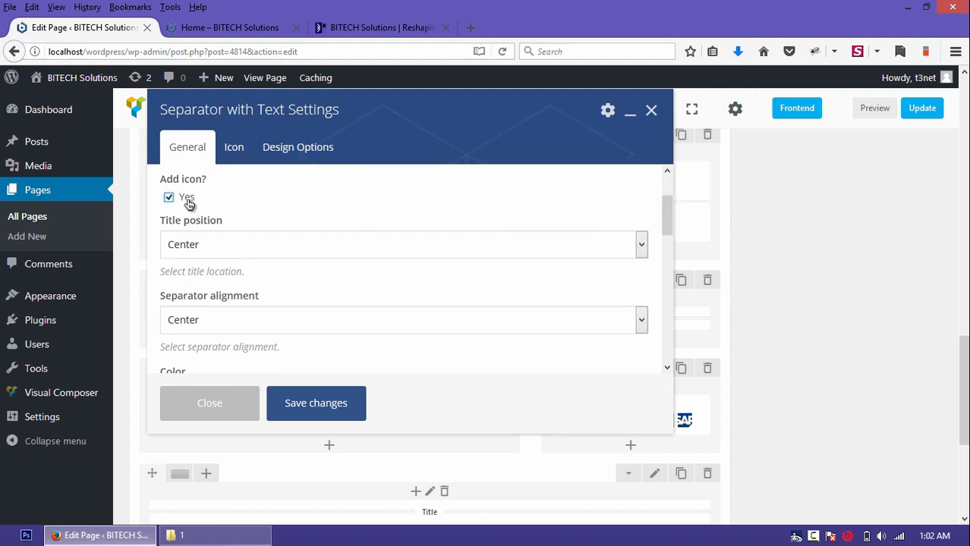
left_click(232, 156)
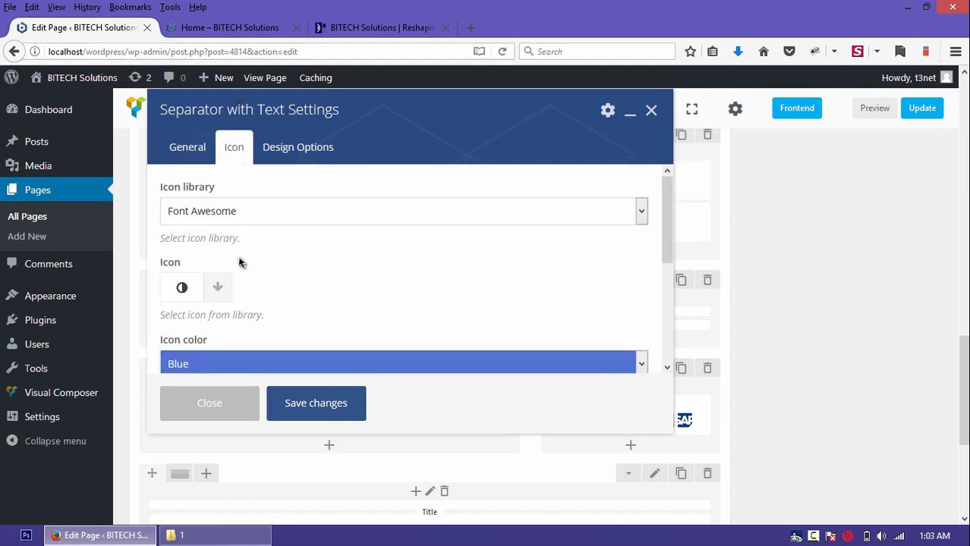
left_click(186, 150)
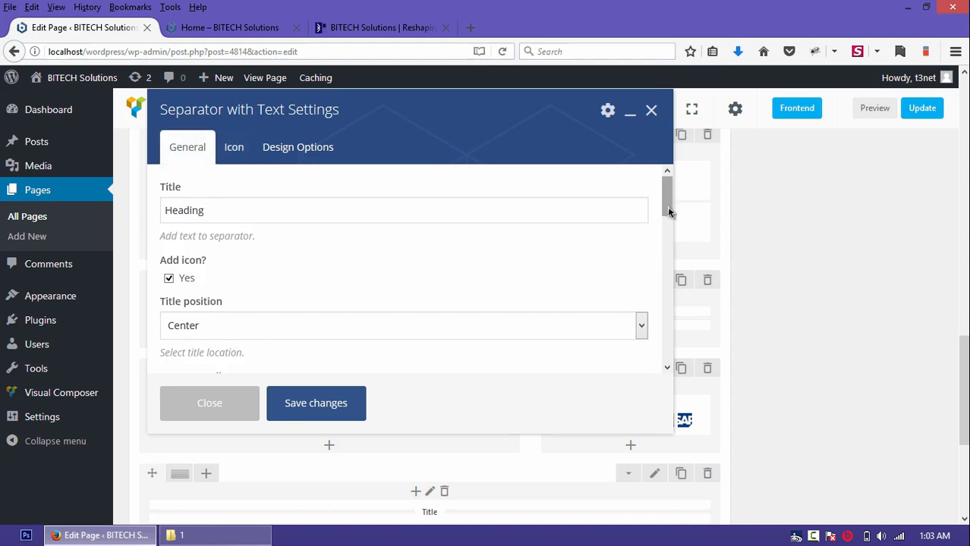
Step: Set the separator's title position to Left and keep its separator alignment at Center
left_click_drag(666, 215, 665, 228)
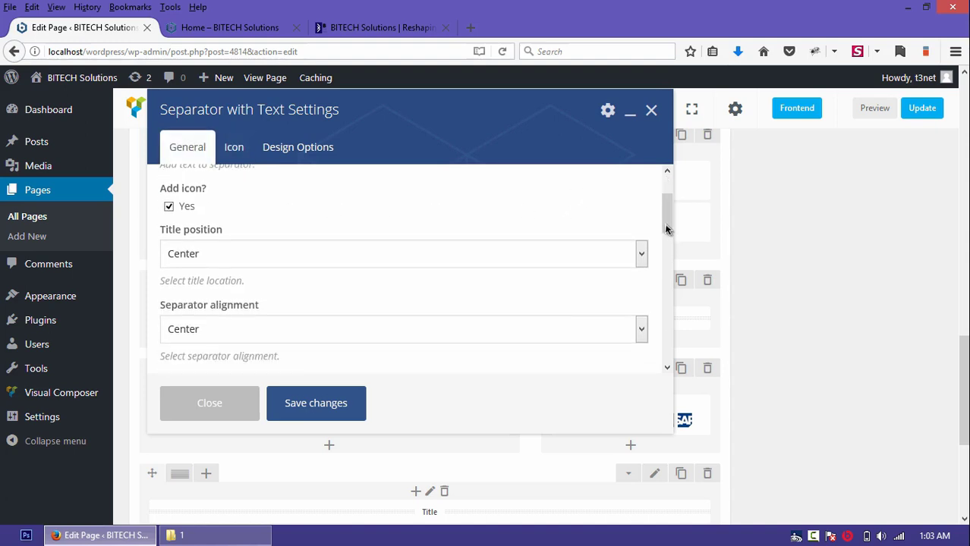
left_click(204, 258)
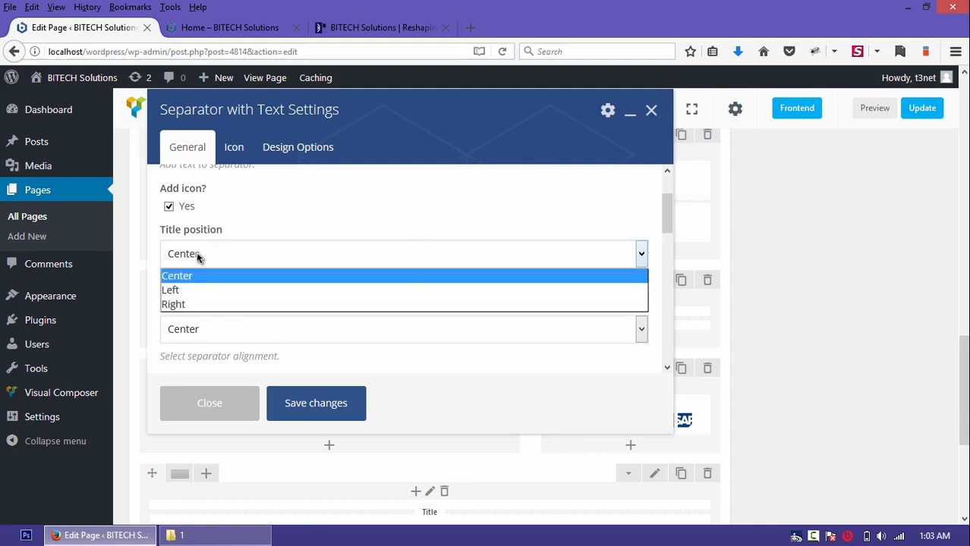
left_click(193, 296)
left_click(237, 328)
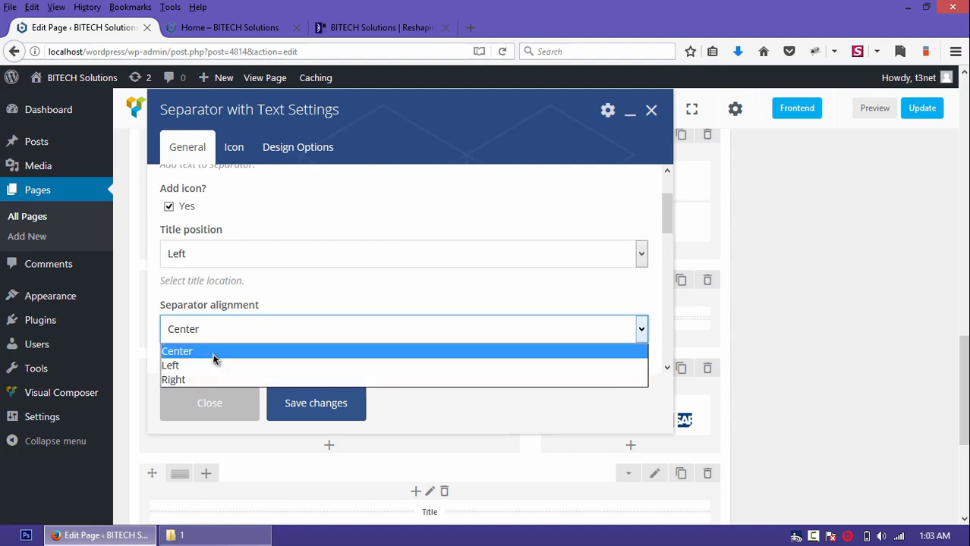
left_click(217, 351)
Step: Format the separator line with Blue color, Double style and a 3px border width
left_click_drag(670, 226, 671, 273)
left_click(460, 201)
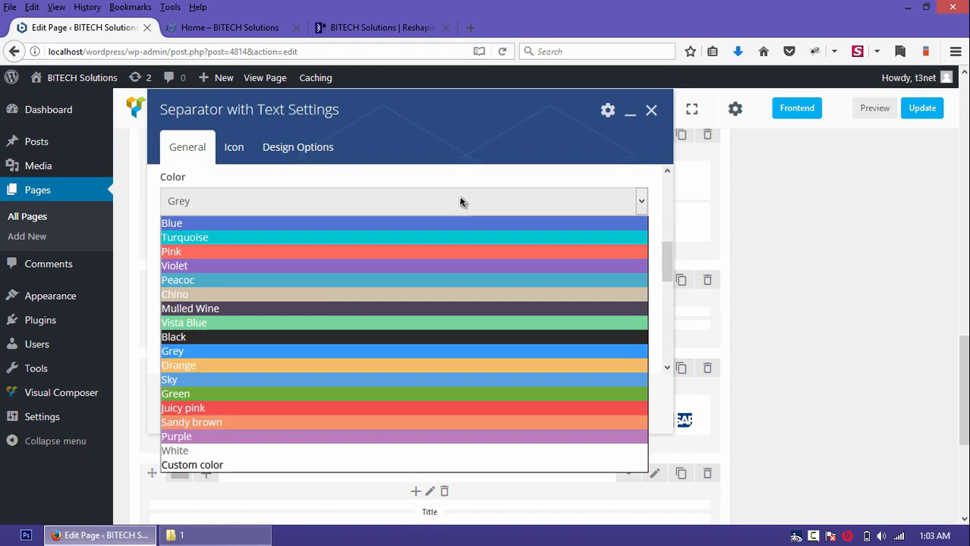
left_click(382, 224)
left_click(357, 276)
left_click(357, 277)
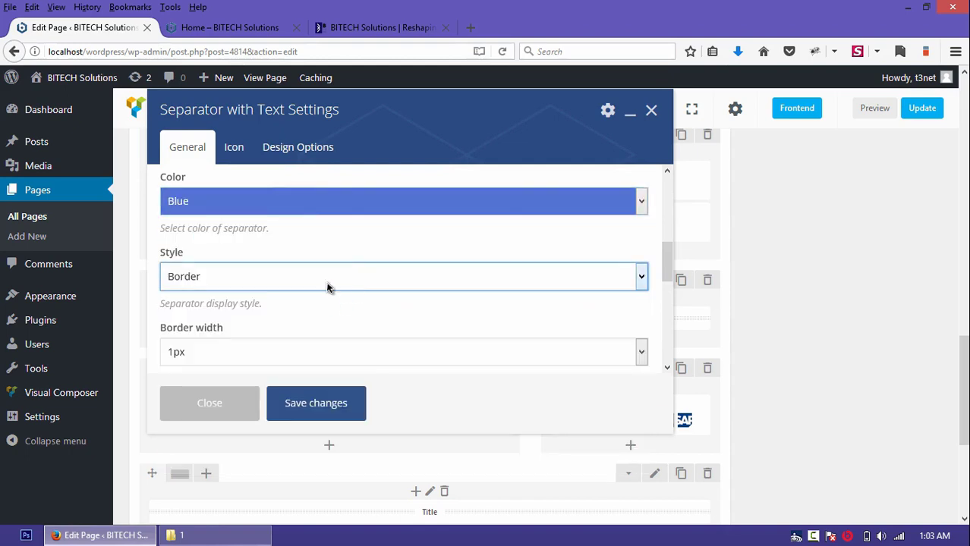
left_click(328, 287)
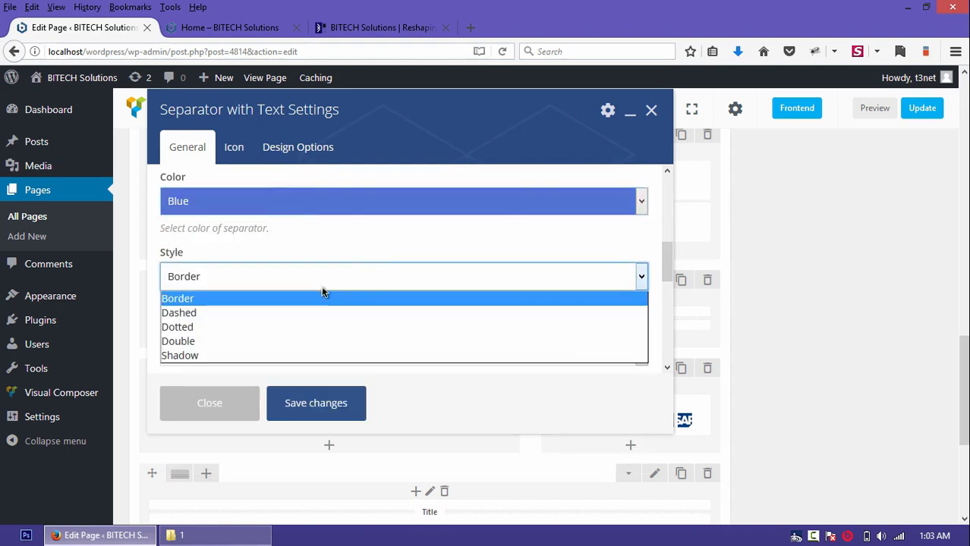
left_click(287, 343)
left_click(286, 355)
left_click(275, 404)
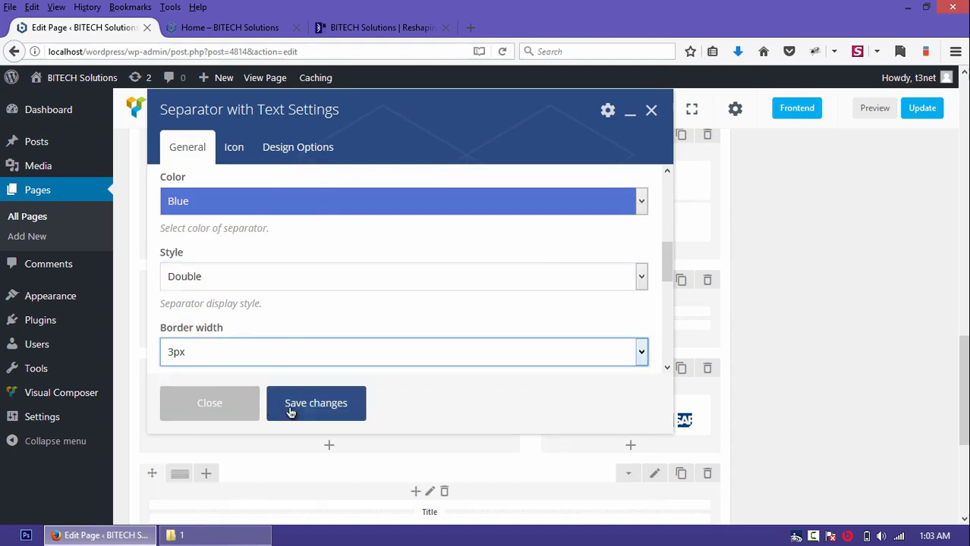
Step: Preview the home page, check the "Heading" separator at its end, and return to the page editor
left_click(874, 108)
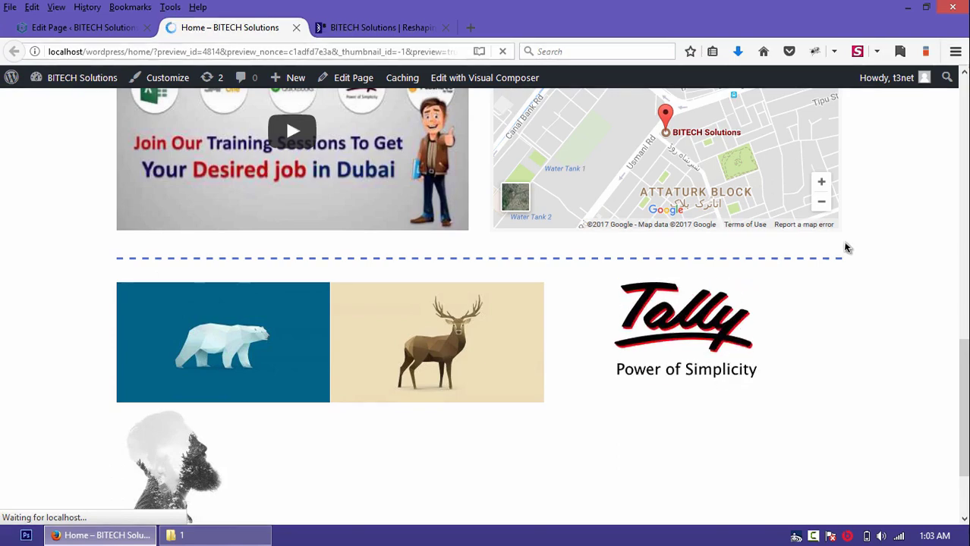
scroll(847, 248, "down", 15)
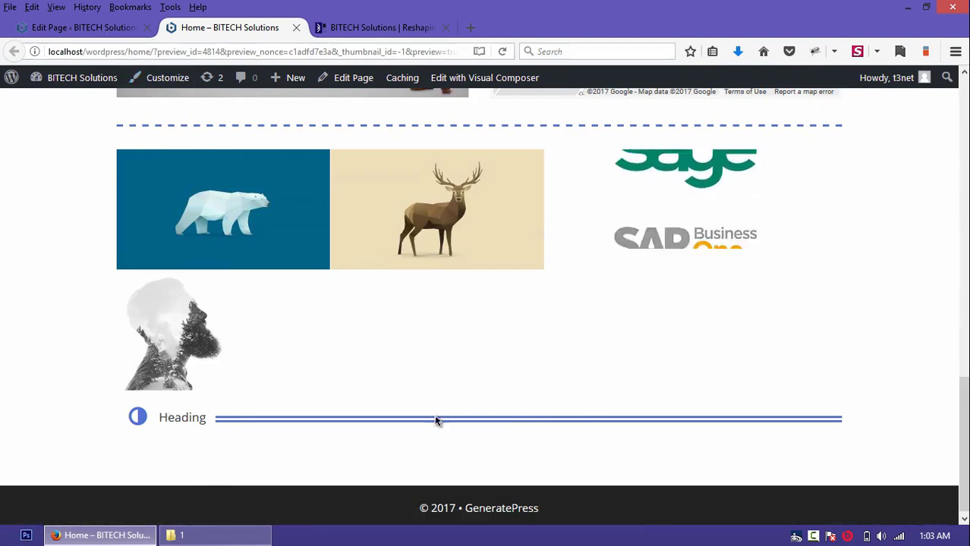
left_click(80, 28)
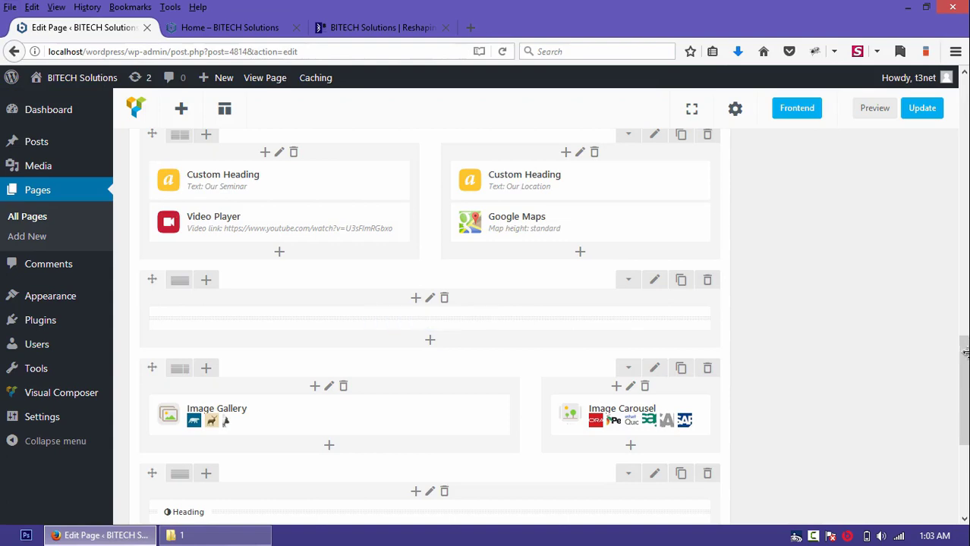
Step: Add a Button element in a new row at the end of the page
scroll(451, 330, "down", 3)
left_click(439, 326)
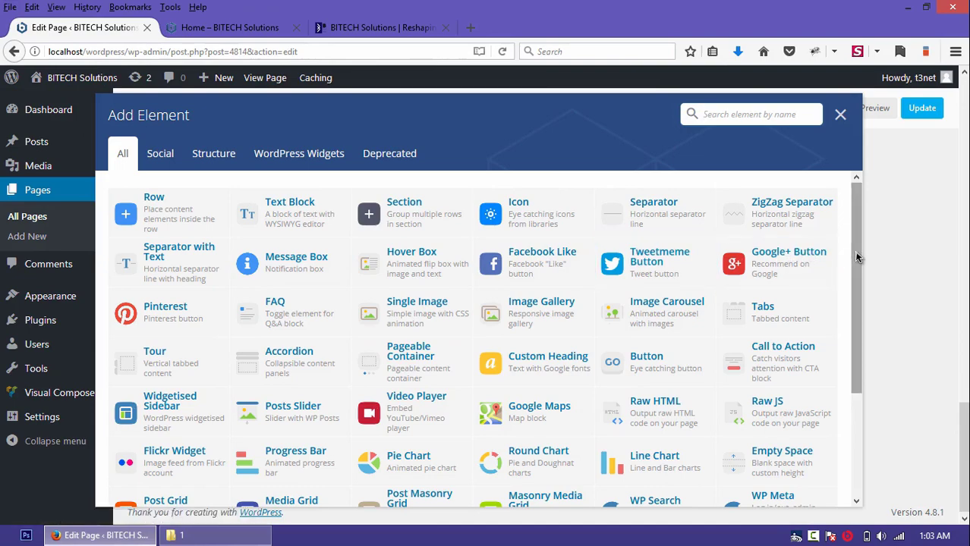
left_click_drag(856, 259, 856, 297)
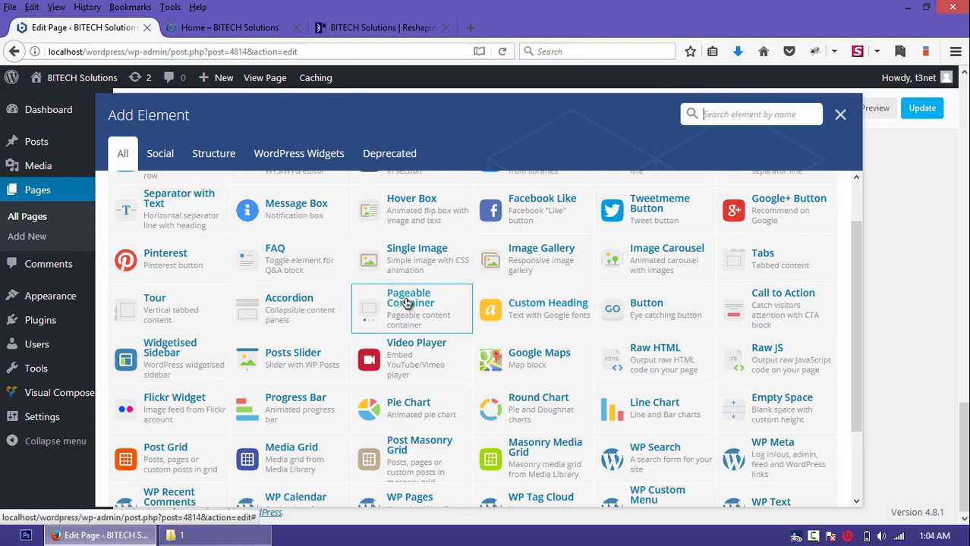
left_click(682, 306)
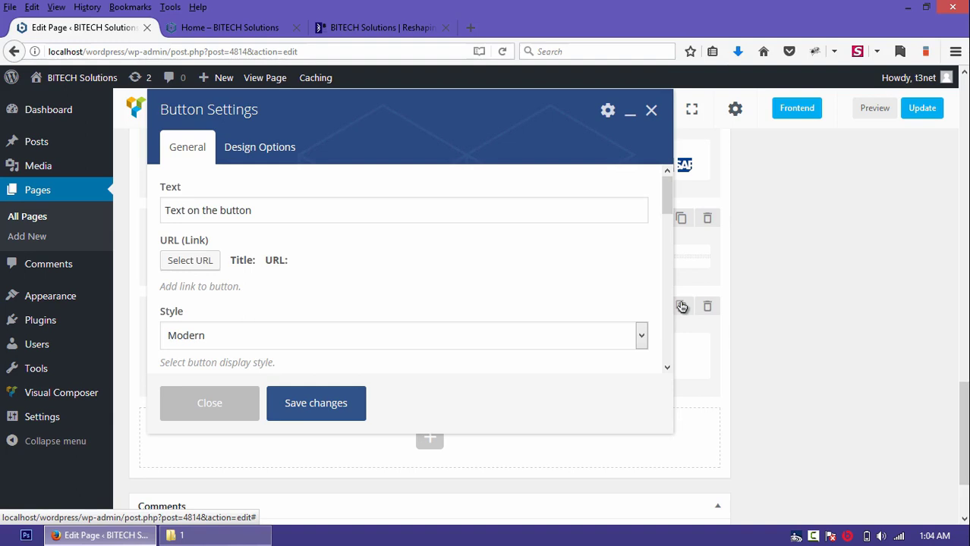
Step: Replace the button's default text with "DOWNLOAD NOW"
left_click_drag(262, 205, 130, 199)
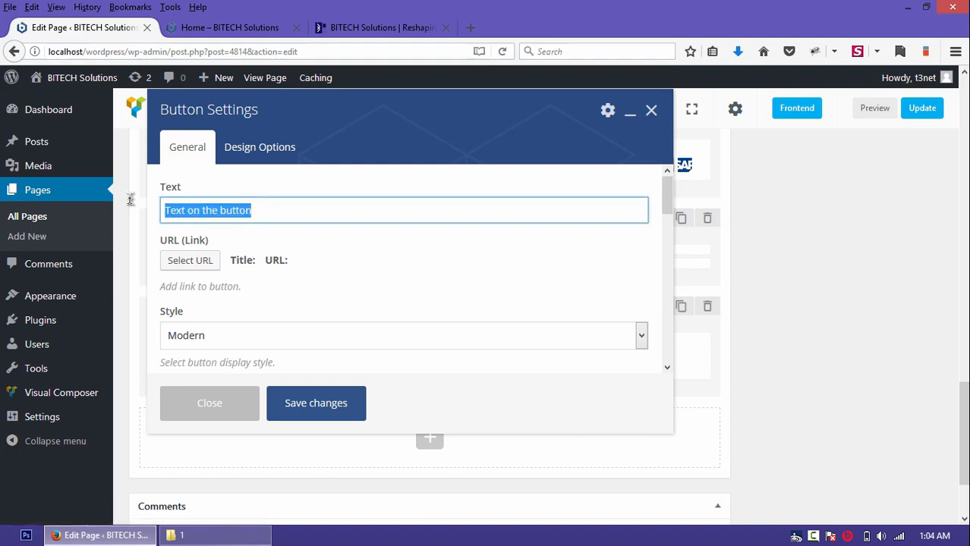
type("DOWBL")
key("BackSpace")
key("BackSpace")
type("LOAD")
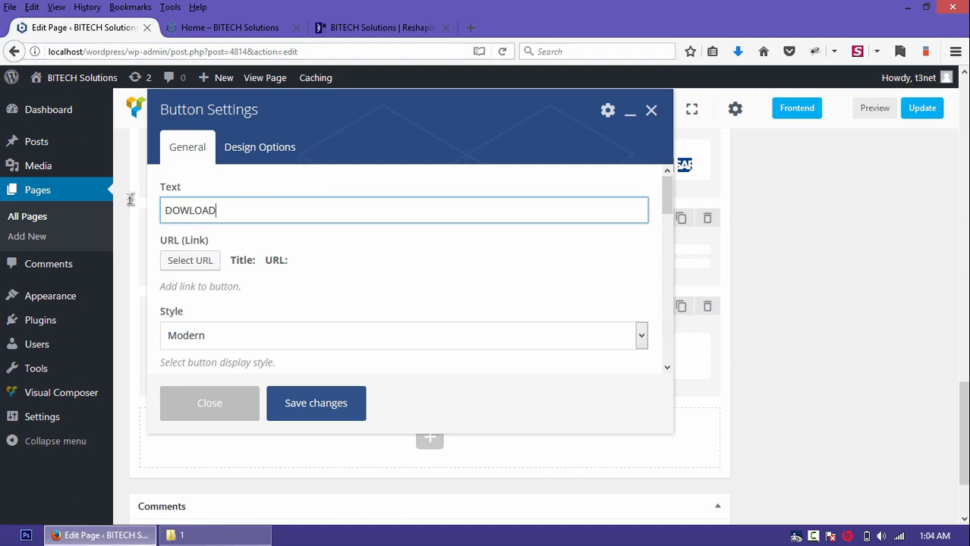
key("BackSpace")
key("BackSpace")
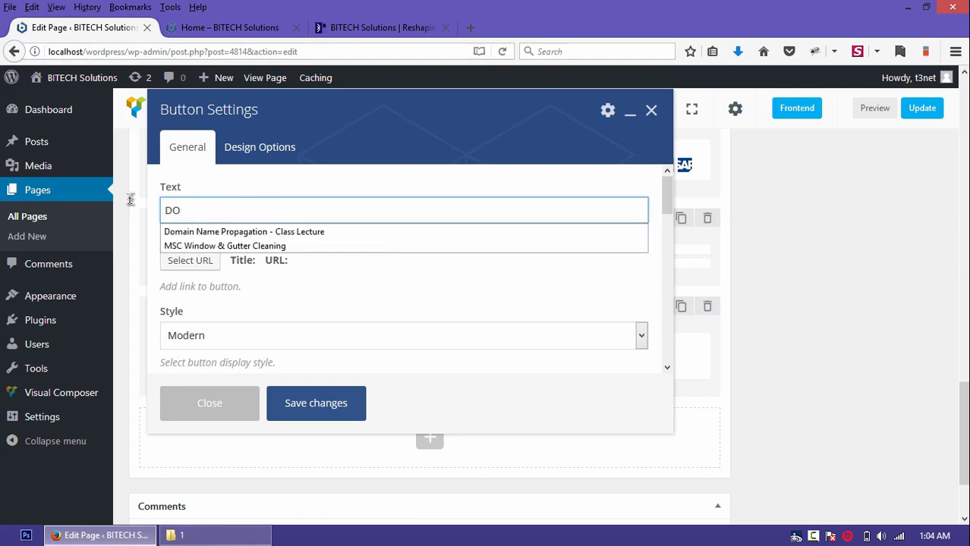
type("WNLOA")
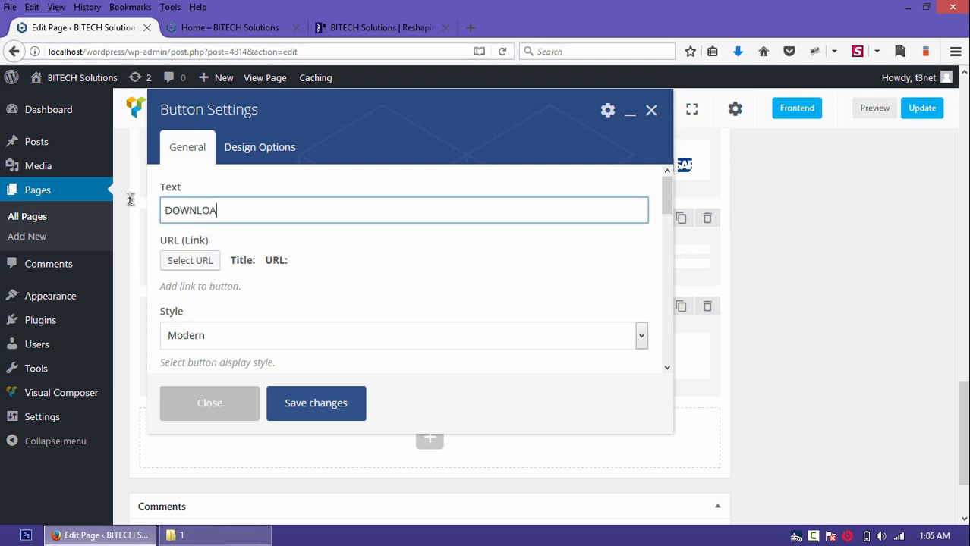
type("D NOW")
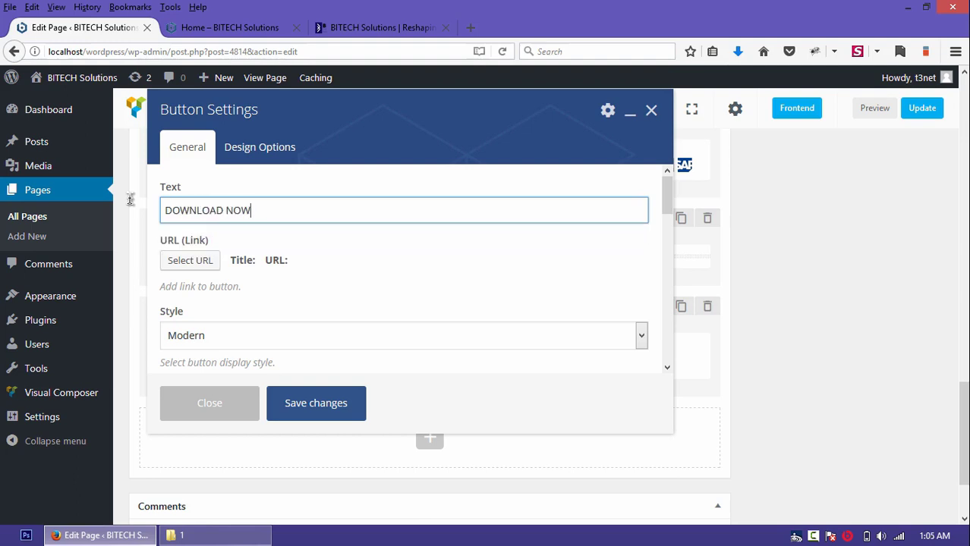
left_click(191, 263)
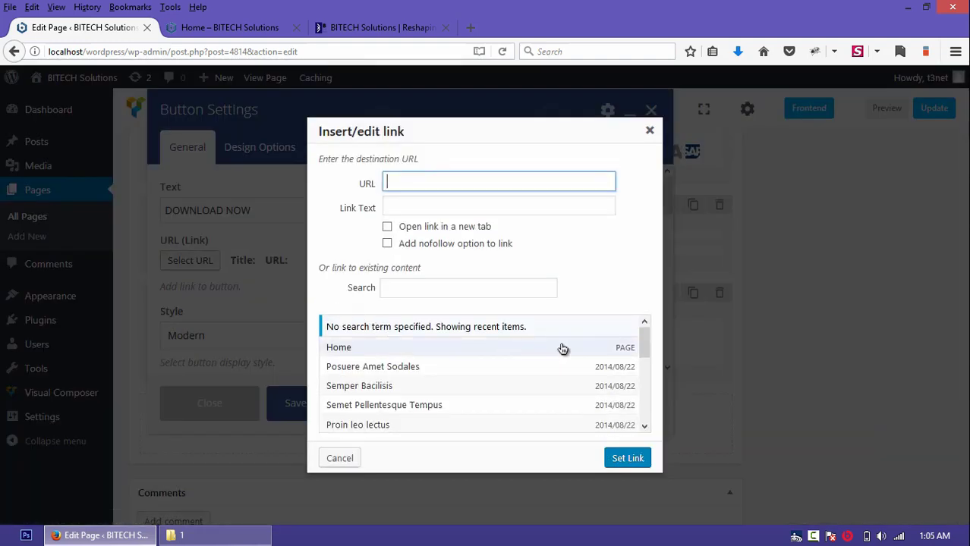
type("http:")
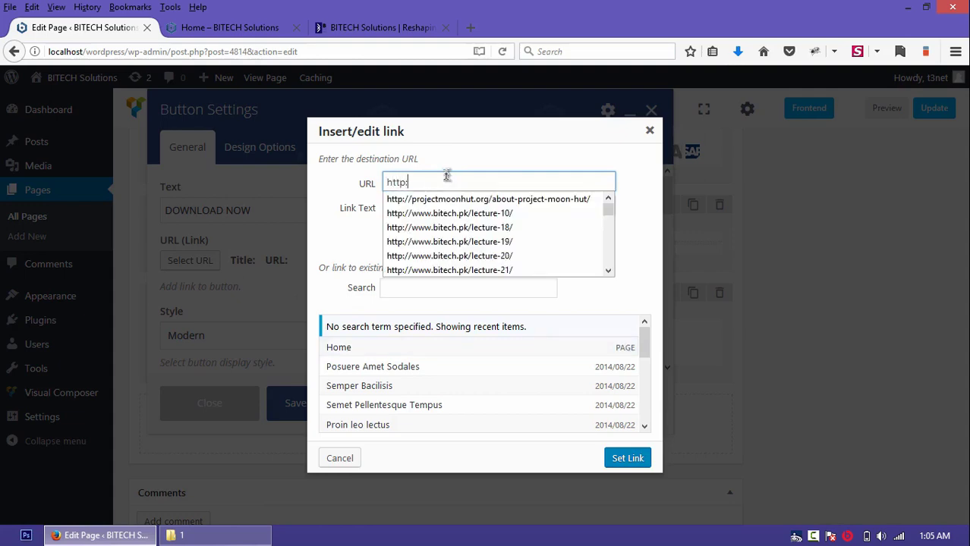
type("//goog")
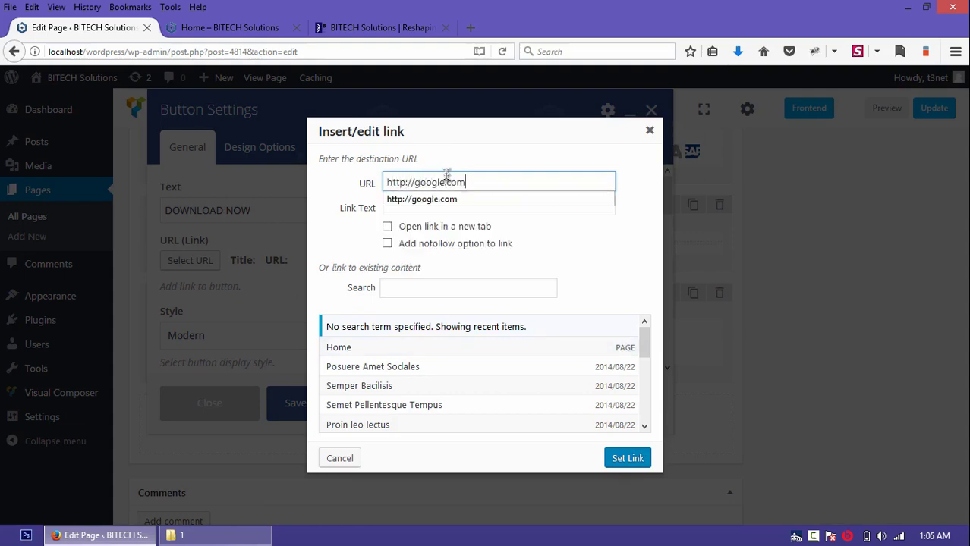
type("le.com")
left_click(626, 459)
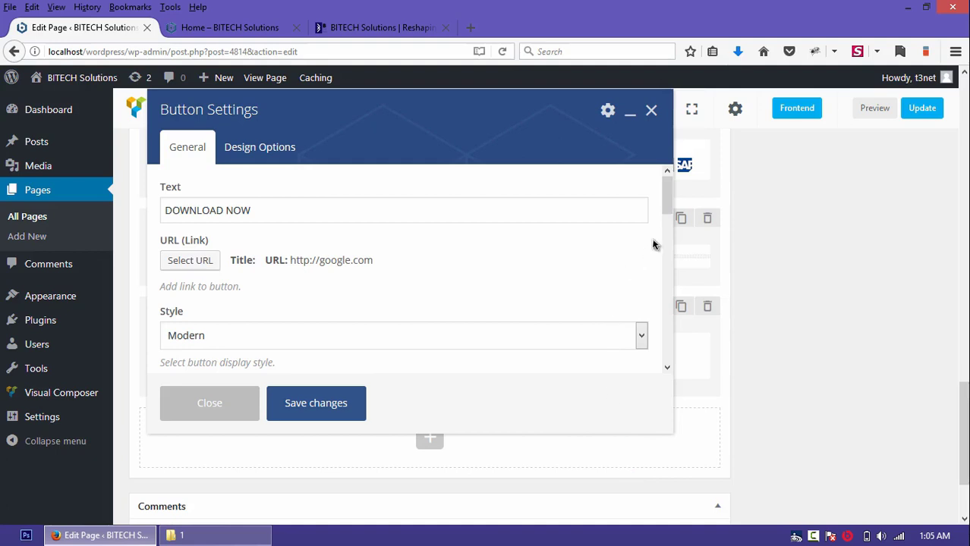
Step: Keep the button's style at Modern and its shape at Rounded
left_click_drag(668, 199, 669, 221)
left_click(529, 253)
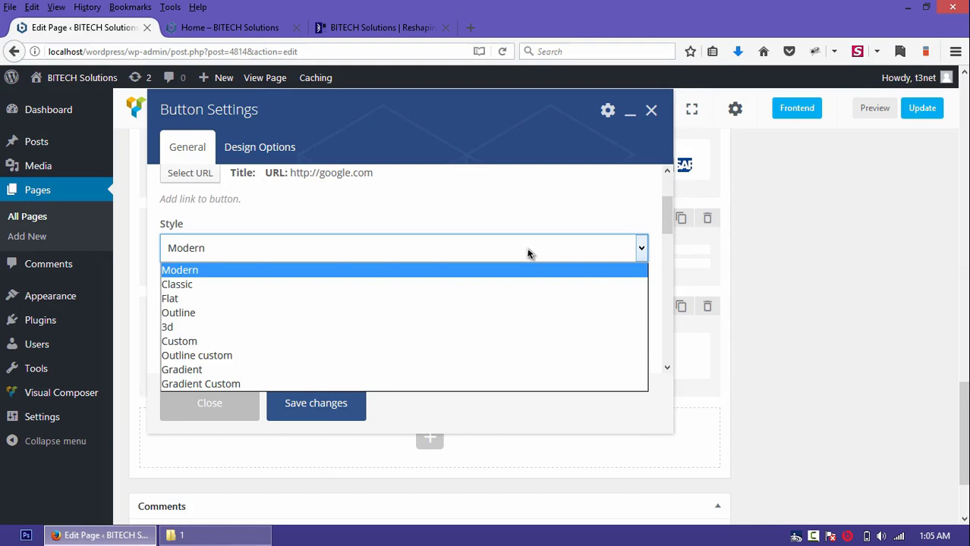
left_click(332, 276)
left_click_drag(670, 210, 669, 231)
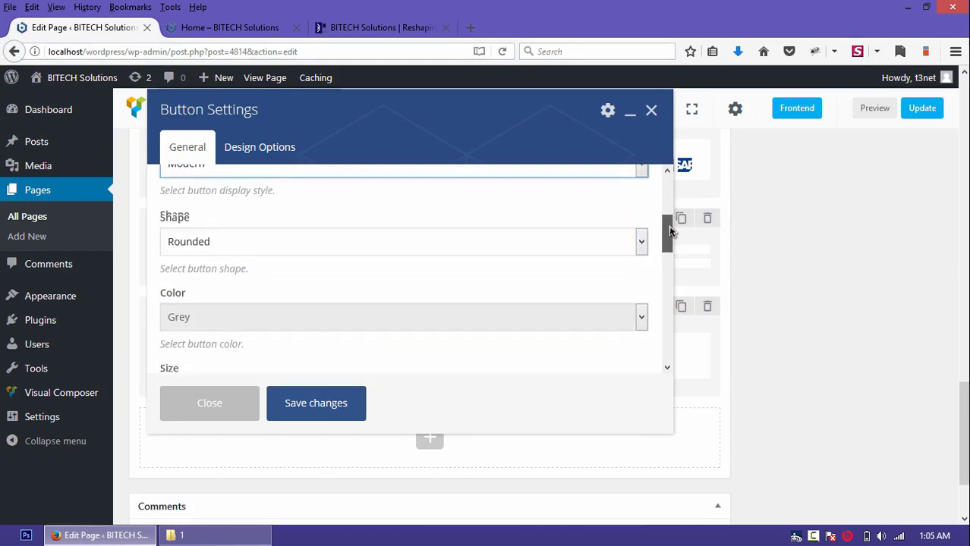
left_click(515, 232)
left_click(357, 276)
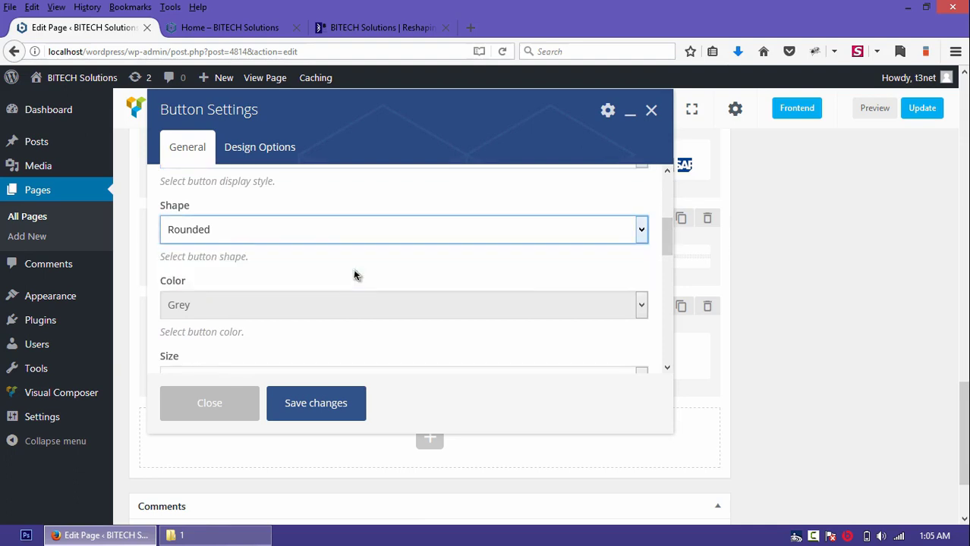
Step: Set the button's color to Classic Blue and keep its size at Normal
scroll(665, 247, "down", 2)
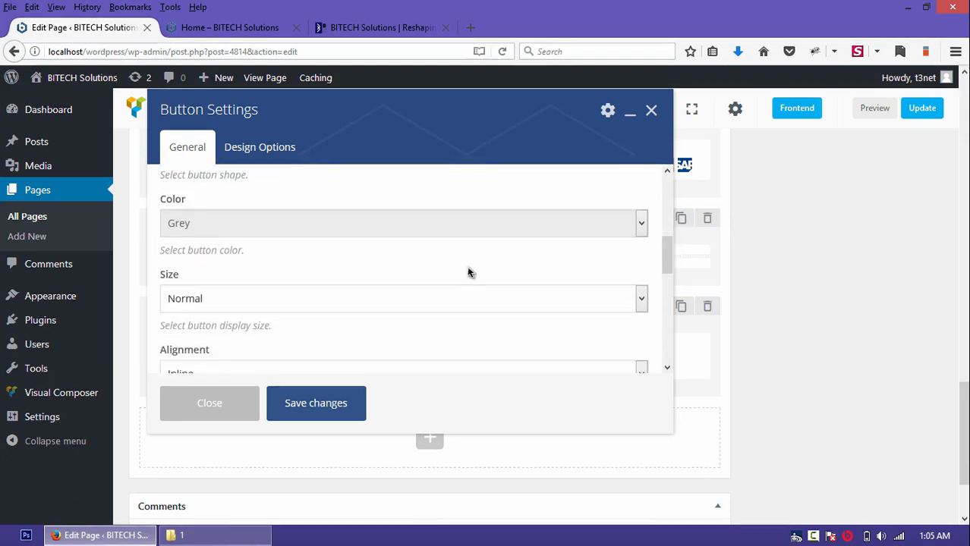
left_click(452, 226)
left_click(408, 257)
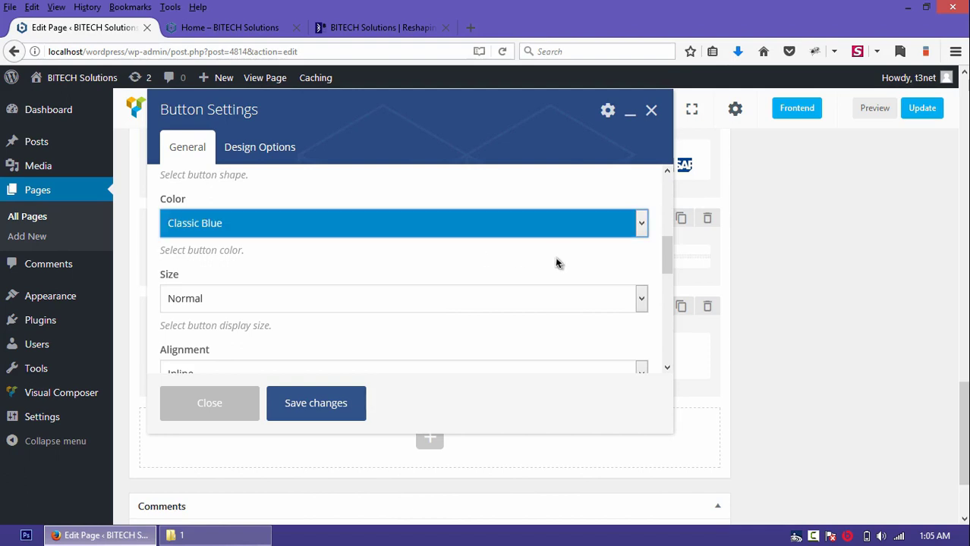
left_click(452, 304)
left_click(391, 347)
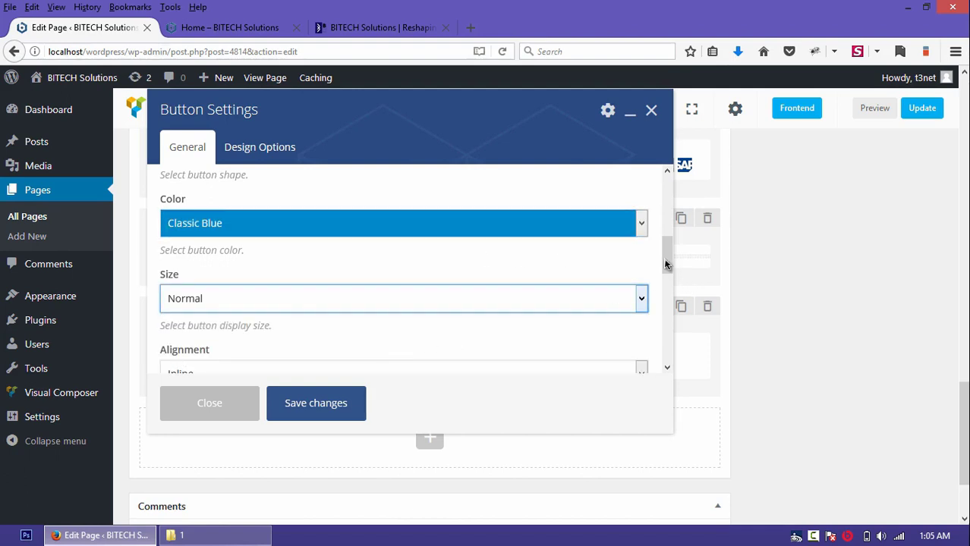
Step: Set the button's alignment to Center and look over the full-width and icon options
scroll(663, 272, "down", 3)
left_click(357, 270)
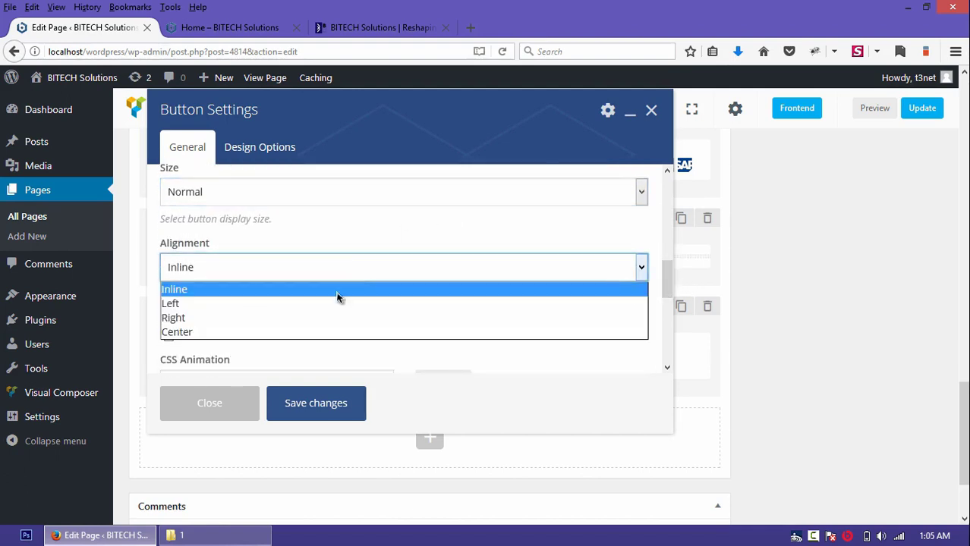
left_click(299, 332)
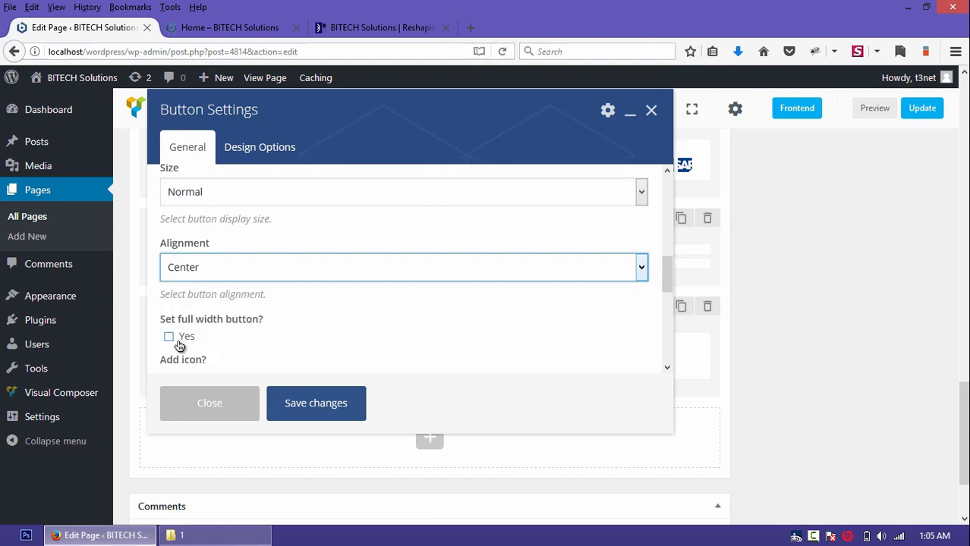
scroll(665, 268, "down", 1)
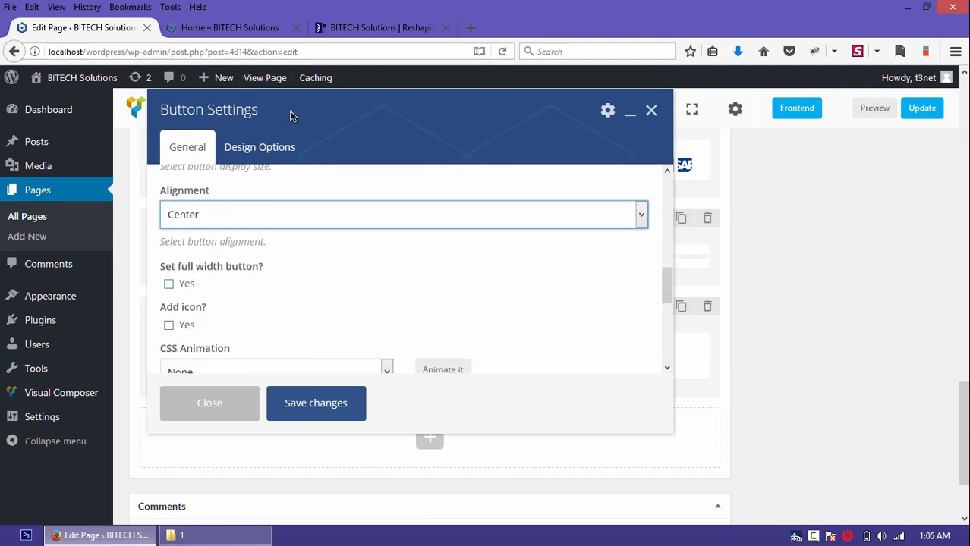
Step: Enable an icon on the download button and keep its icon alignment at Left
left_click_drag(291, 115, 471, 160)
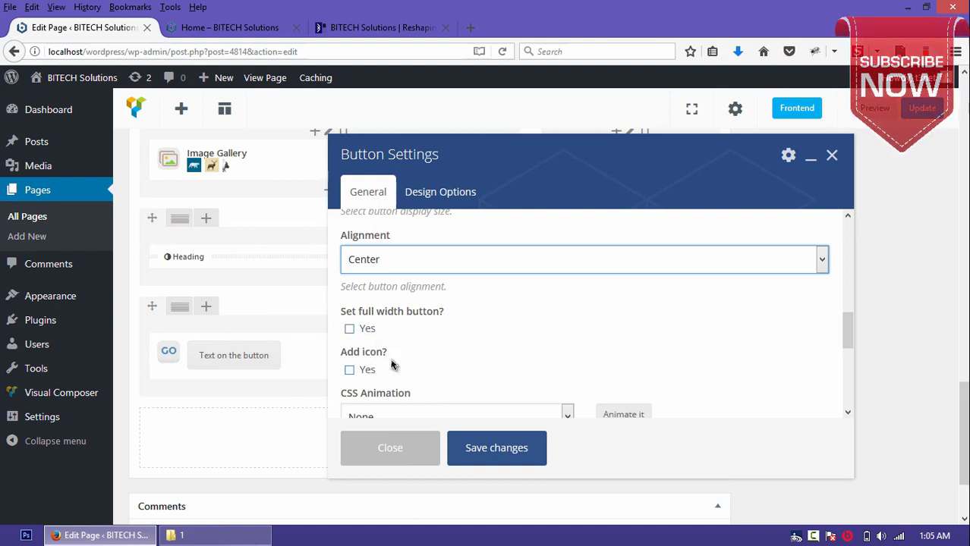
scroll(847, 328, "down", 2)
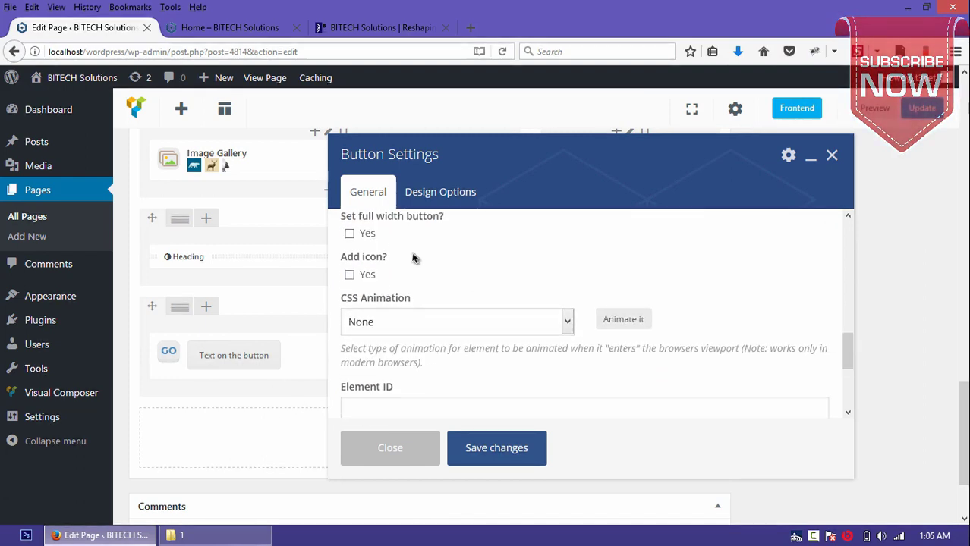
left_click(370, 276)
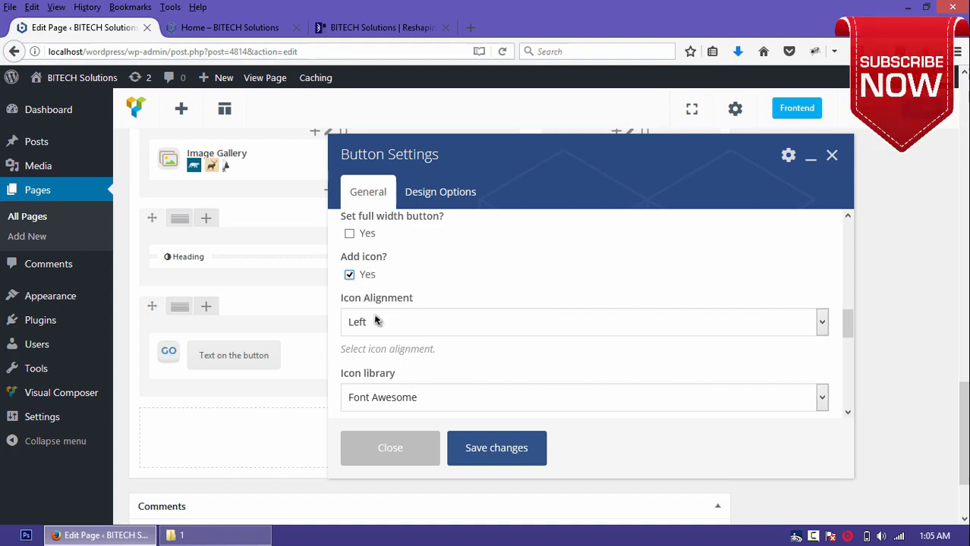
left_click(373, 320)
left_click(374, 345)
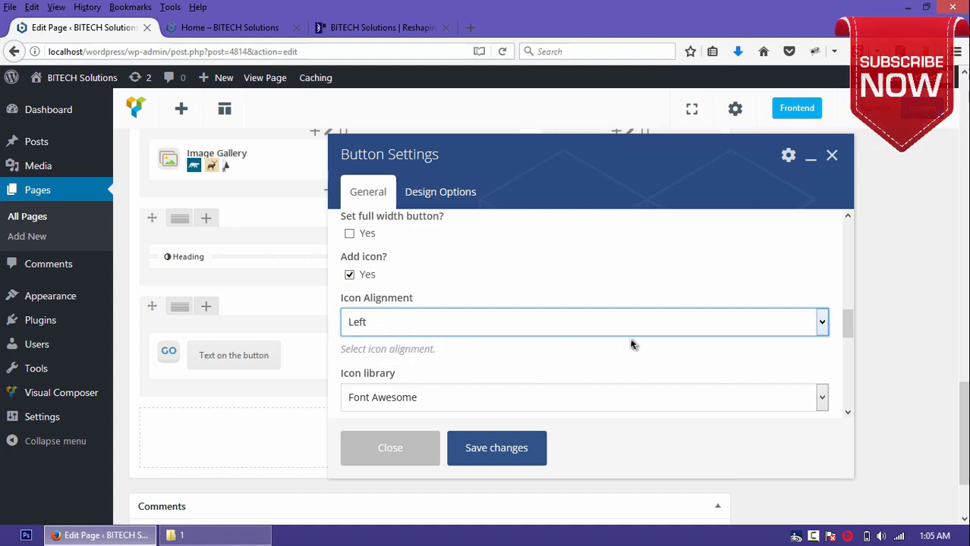
Step: Find the Font Awesome icons matching "arrow", pick the upward-bent arrow for the button, and save the button settings
scroll(849, 336, "down", 3)
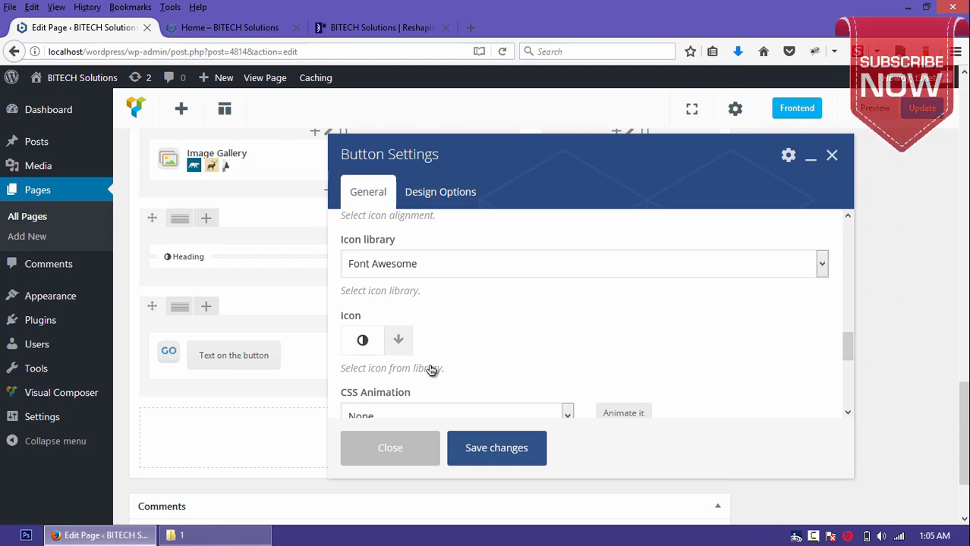
left_click(398, 340)
left_click_drag(849, 332, 847, 350)
left_click(435, 242)
type("a")
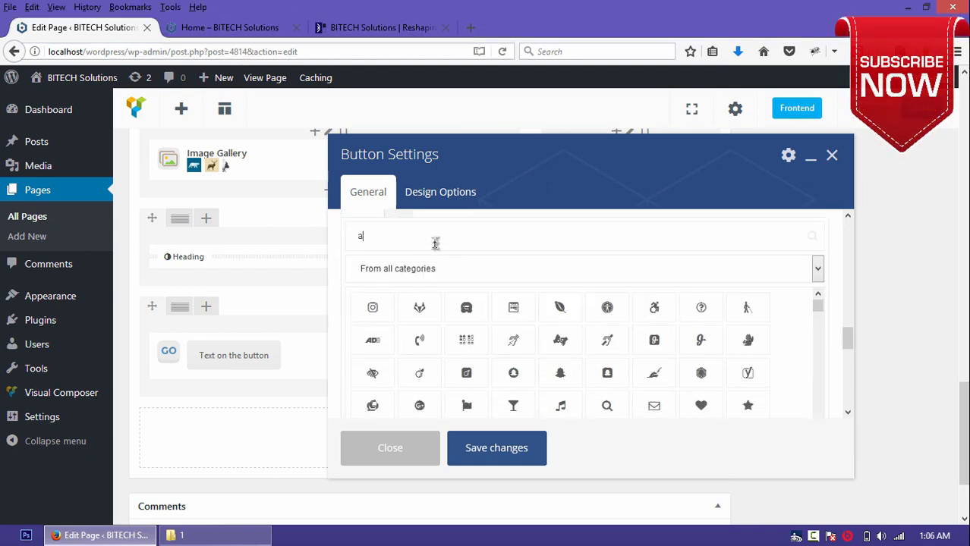
type("rrow")
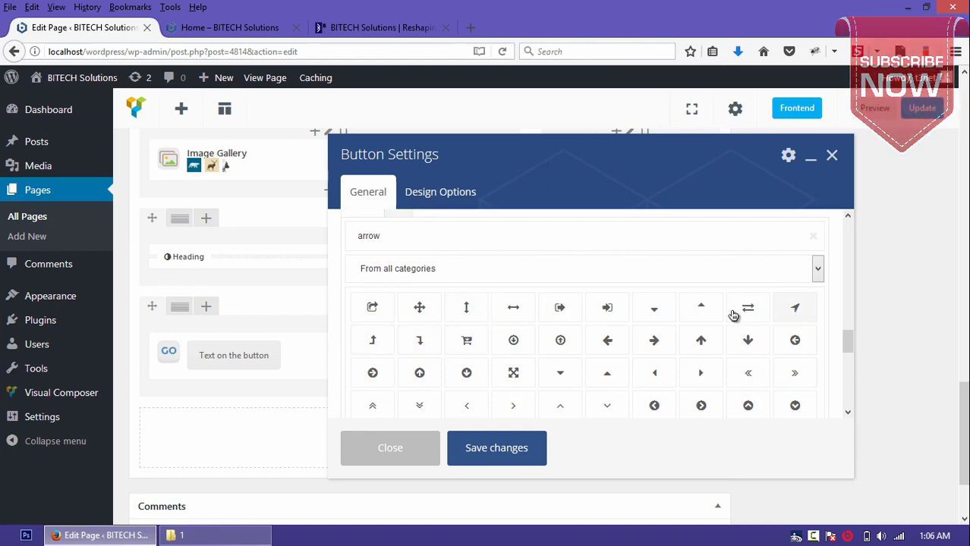
left_click(375, 343)
scroll(455, 387, "down", 5)
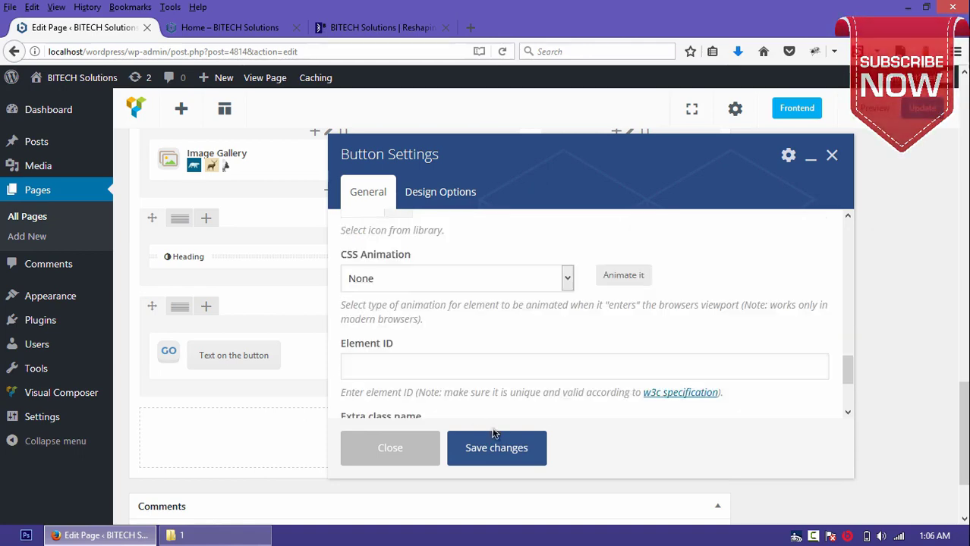
left_click(490, 452)
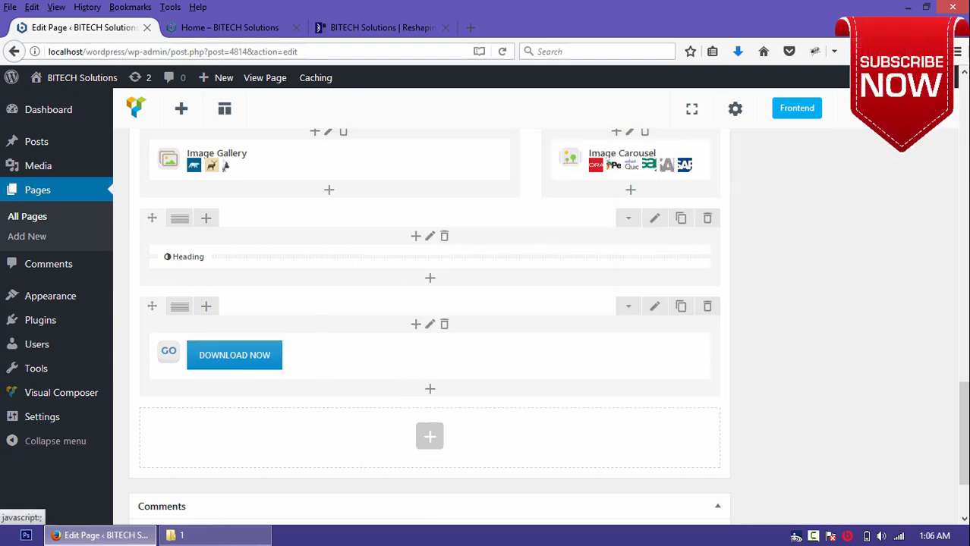
Step: Preview the page, test the DOWNLOAD NOW button's link, and return to the preview
left_click(874, 108)
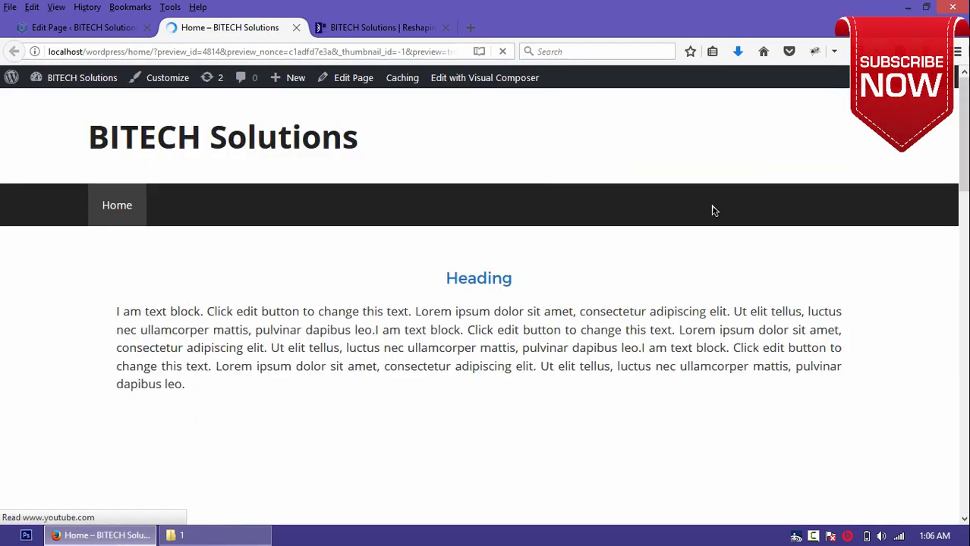
scroll(711, 210, "down", 15)
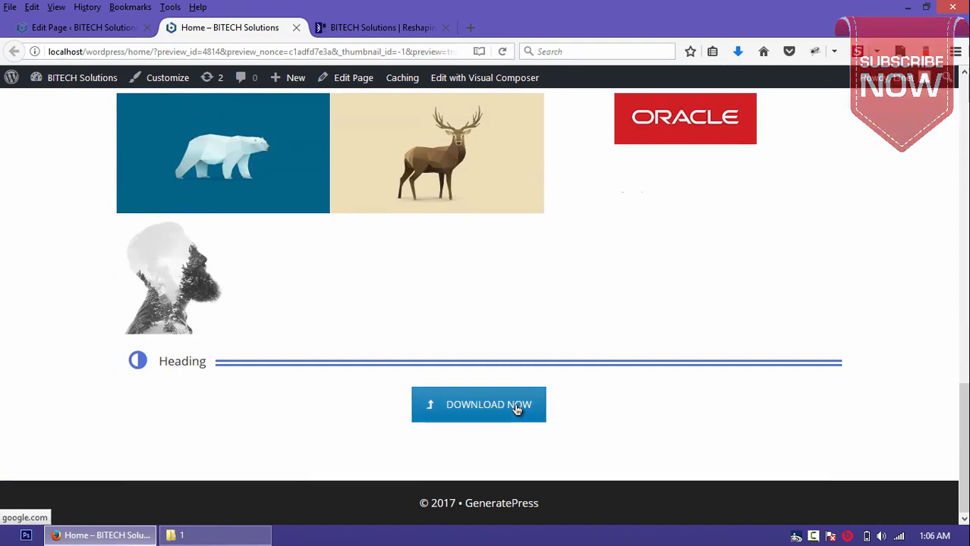
left_click(427, 397)
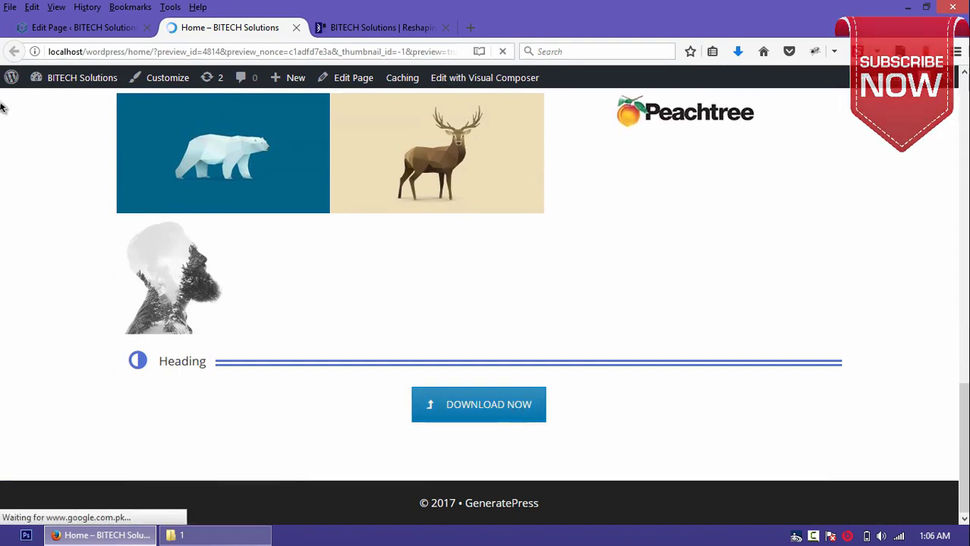
left_click(13, 51)
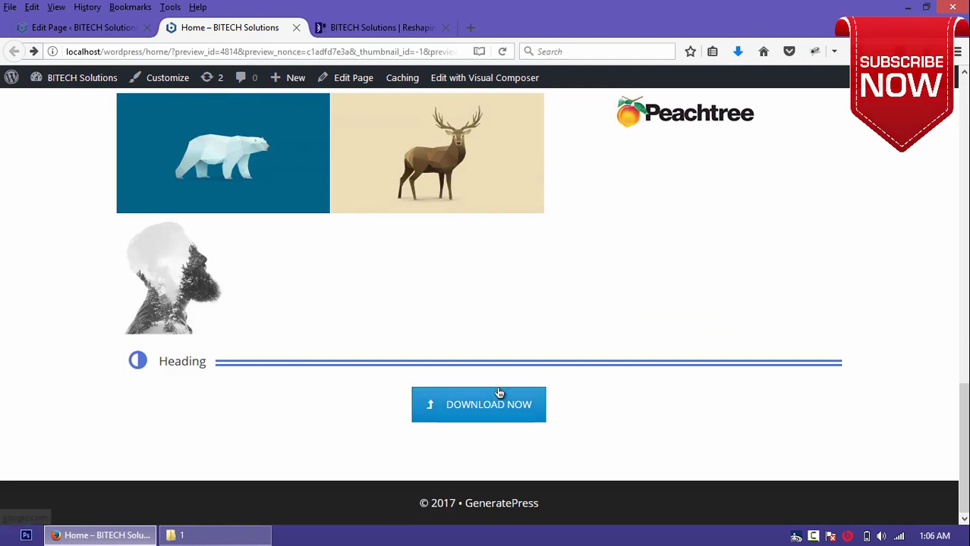
Step: Set the DOWNLOAD NOW button's style to Gradient, save its settings, and preview the button on the page
left_click(91, 28)
left_click(441, 361)
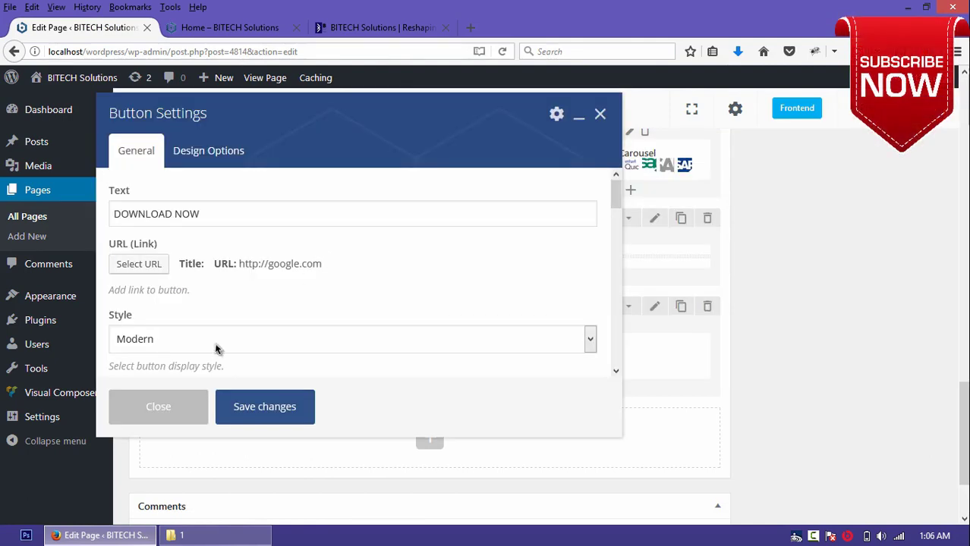
left_click(216, 349)
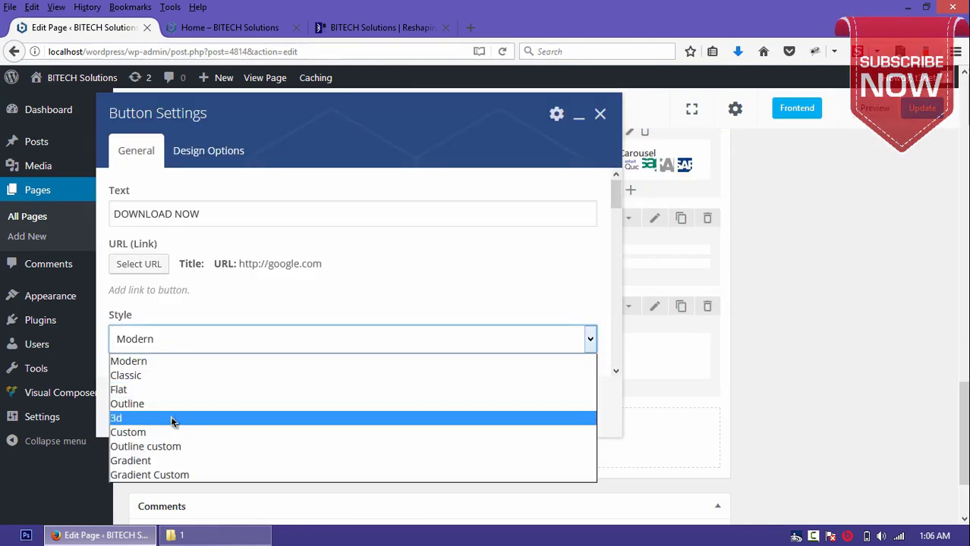
left_click(165, 462)
scroll(600, 227, "down", 3)
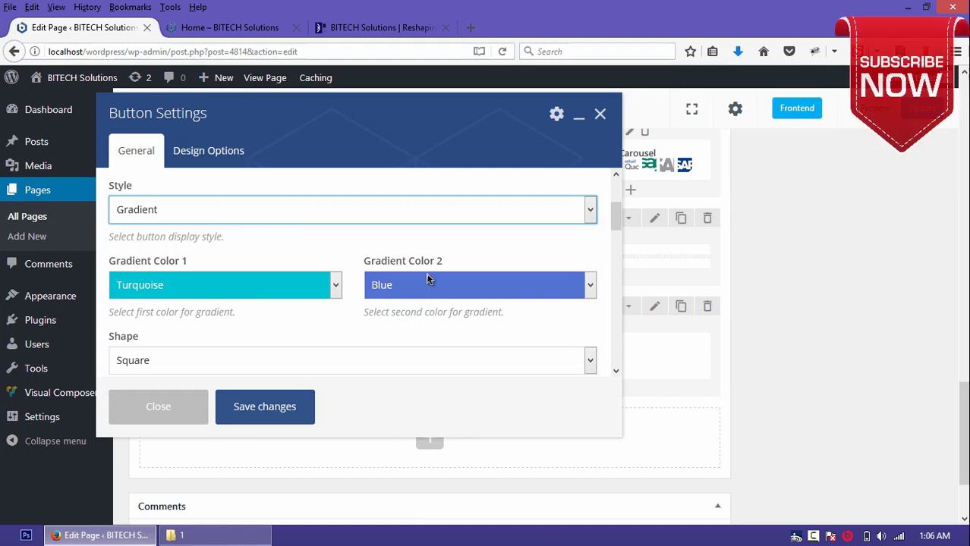
left_click(275, 407)
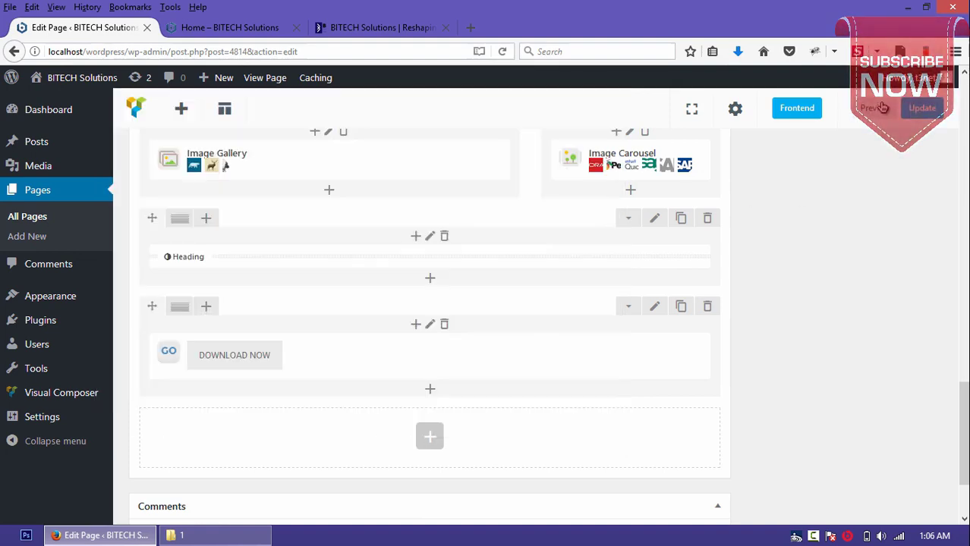
left_click(882, 107)
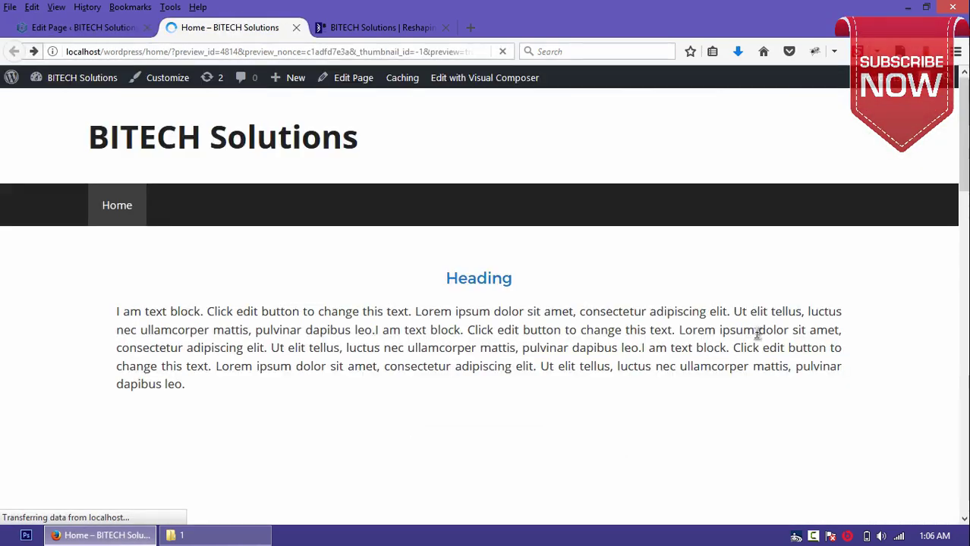
left_click_drag(966, 179, 878, 515)
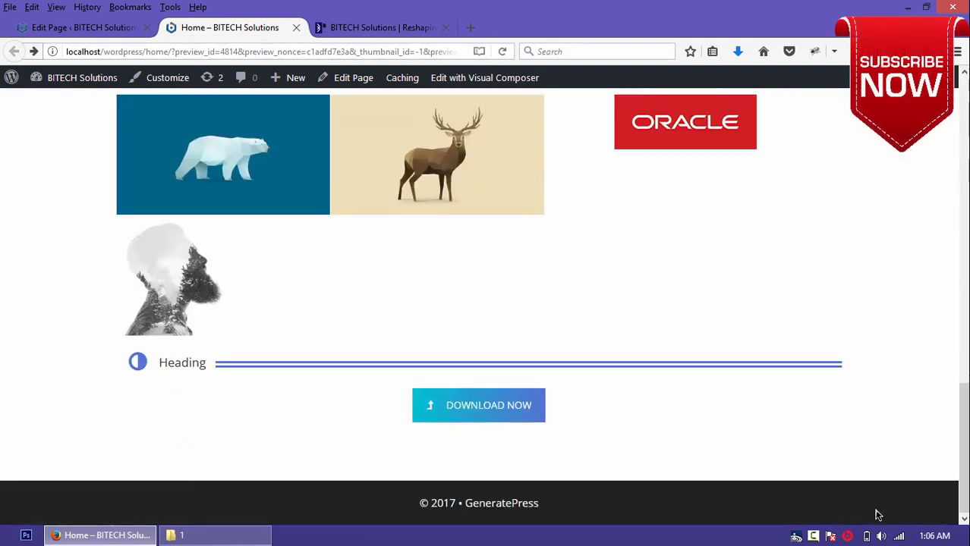